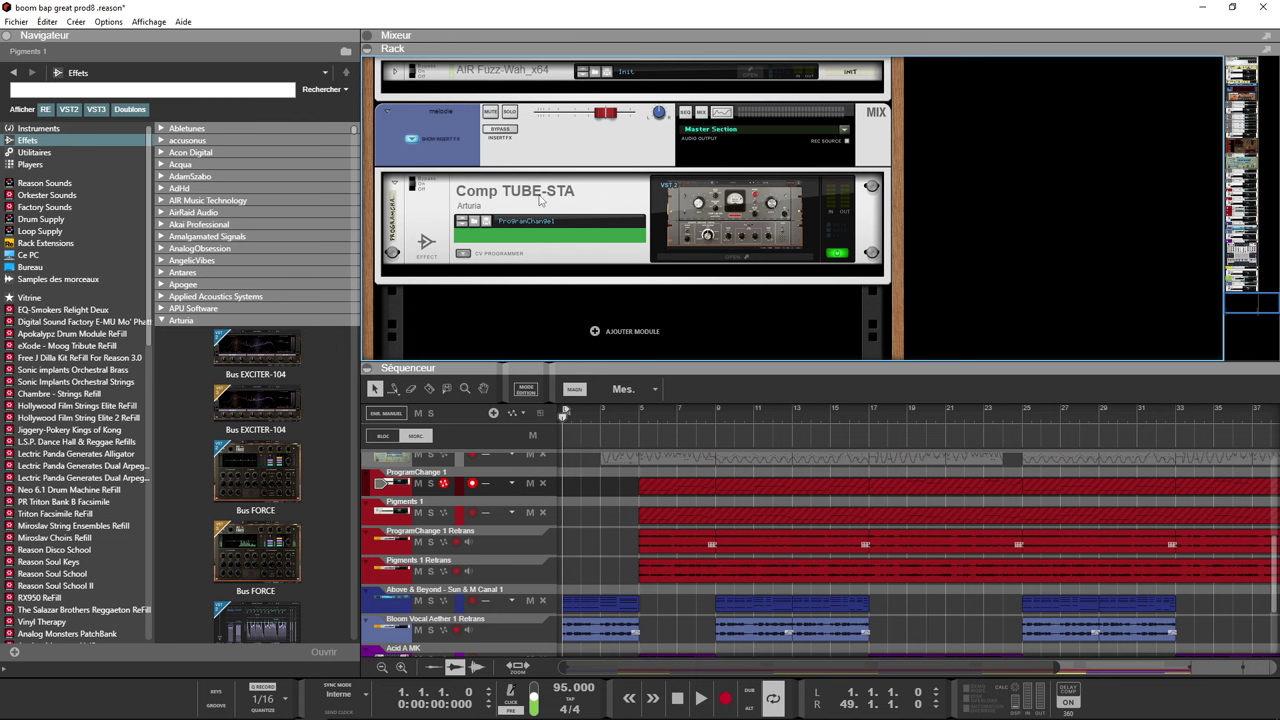
- Play the song and examine the rack's instruments, mix channels and insert effects up to the Master Section, hiding the sequencer for more room
key("space")
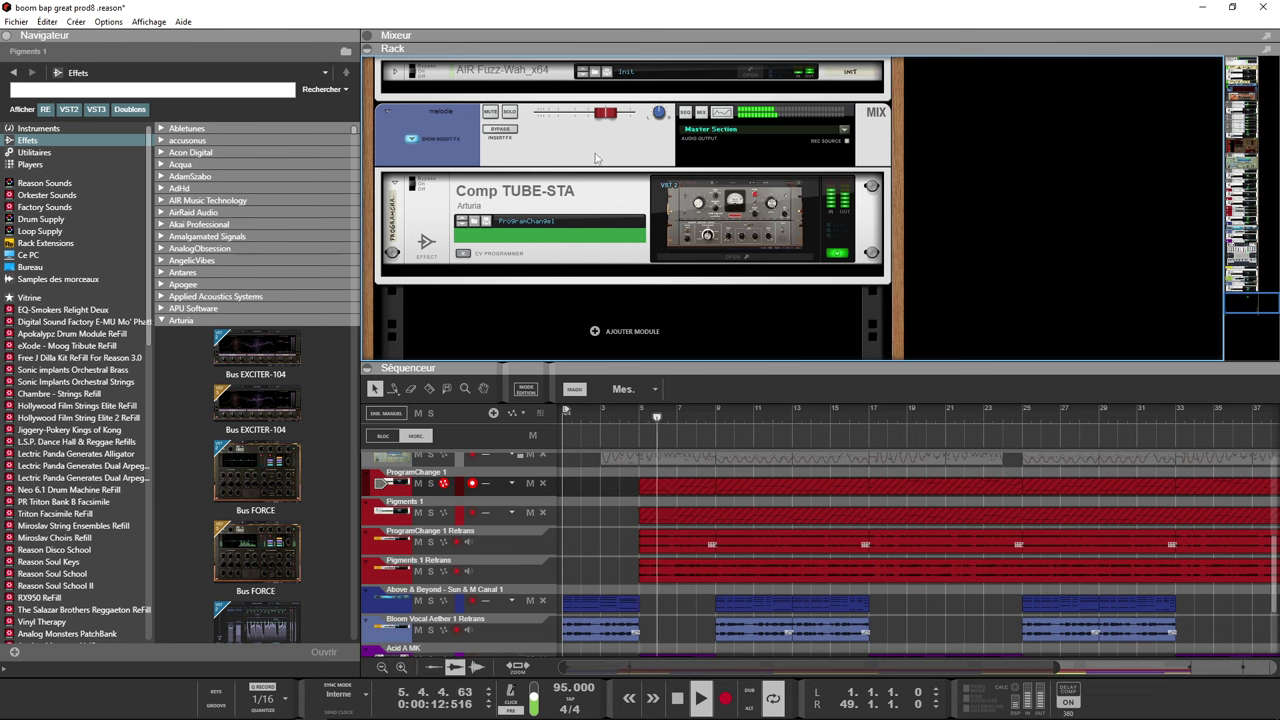
scroll(590, 167, "up", 2)
scroll(590, 167, "up", 10)
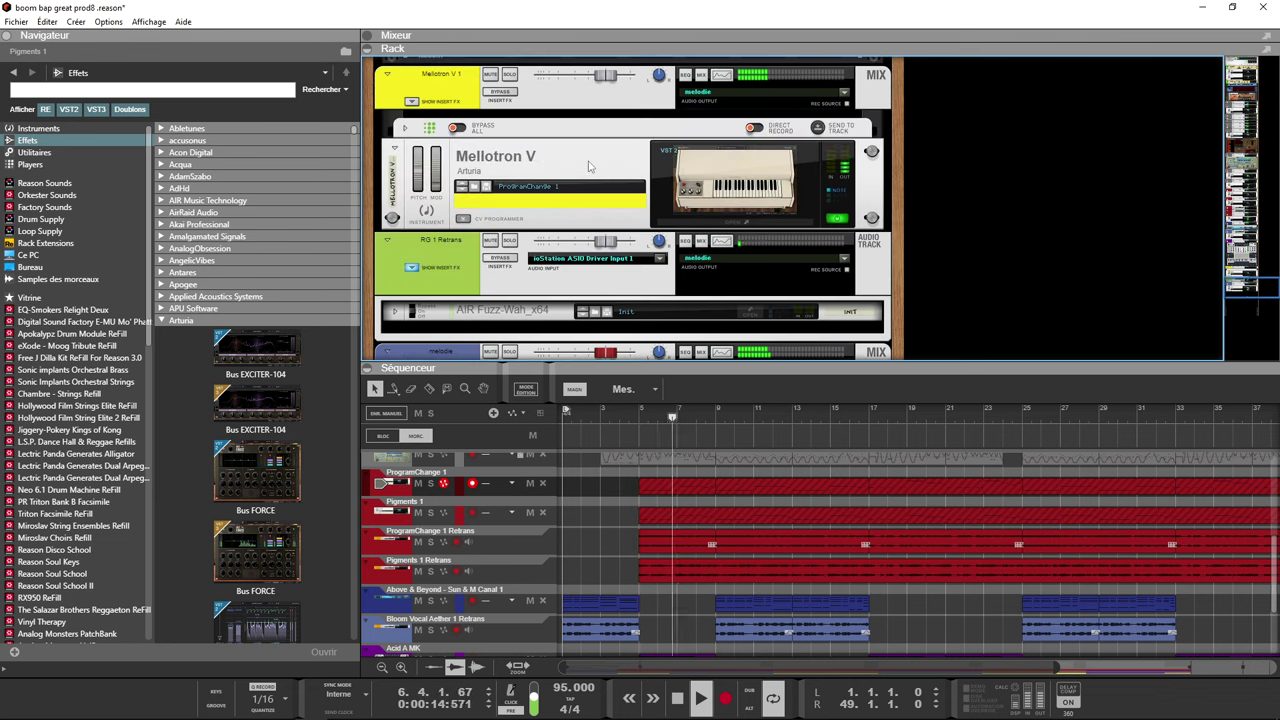
scroll(588, 165, "up", 10)
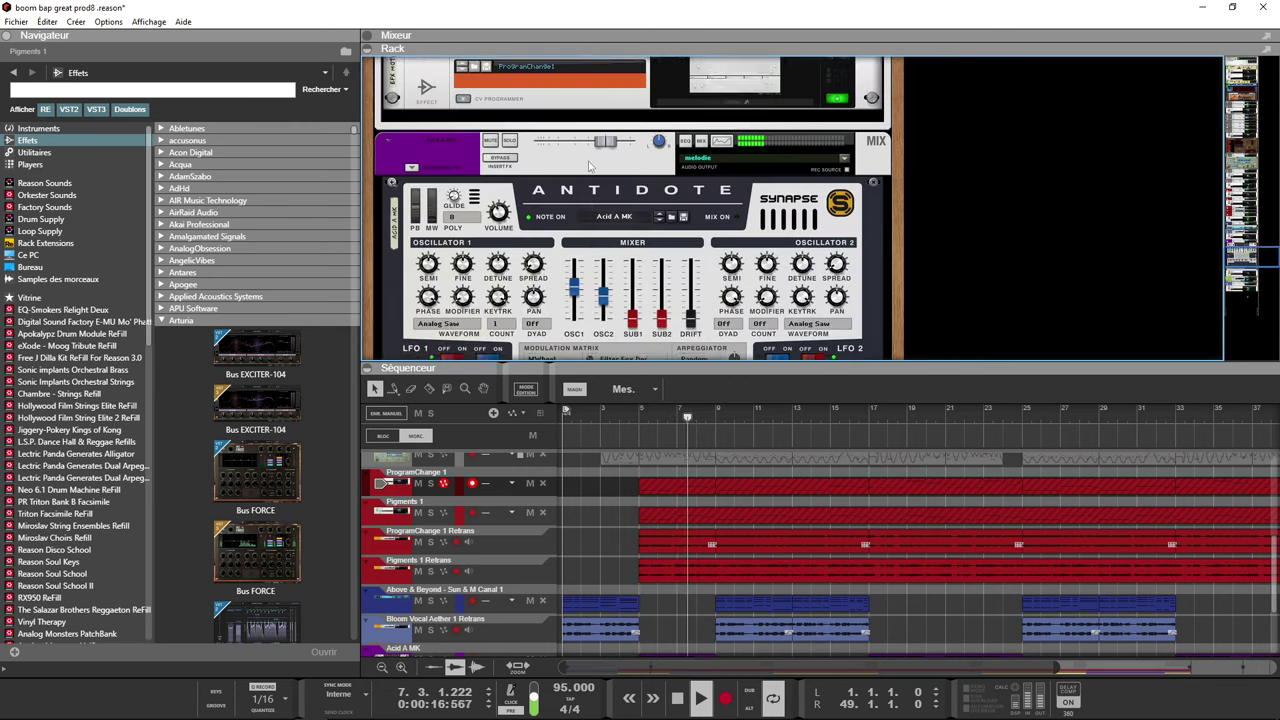
scroll(590, 165, "up", 10)
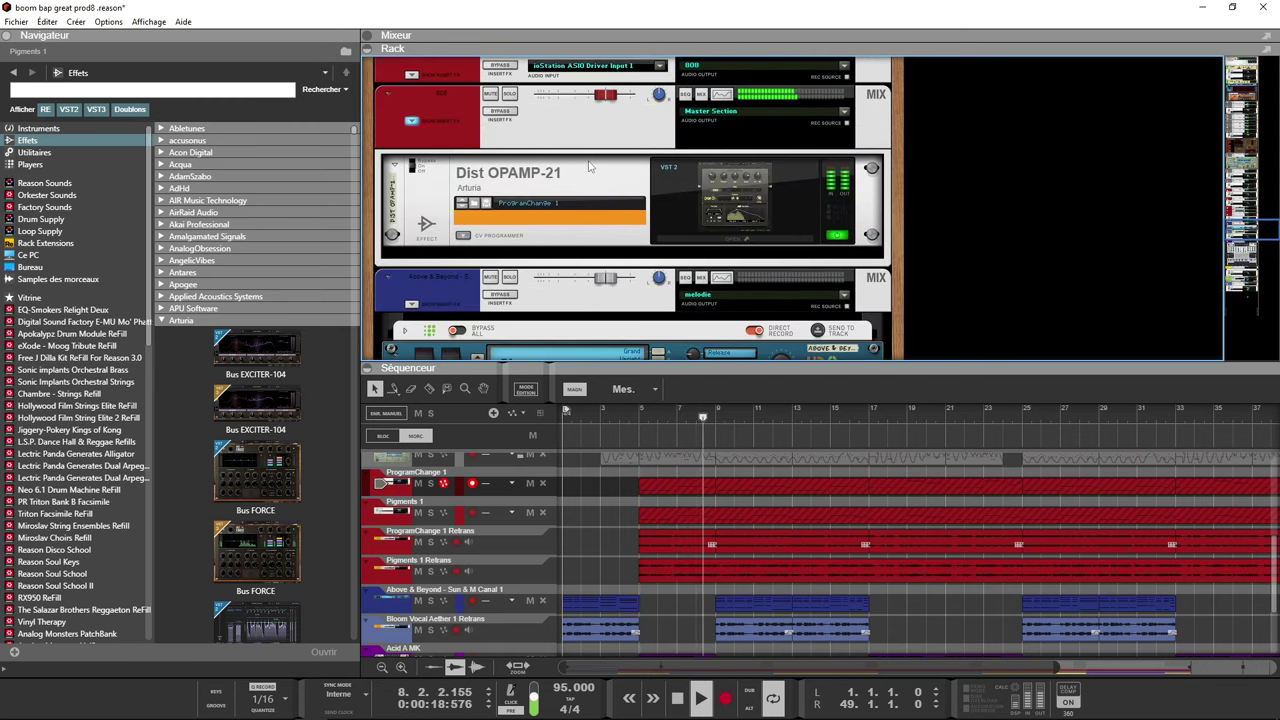
scroll(588, 167, "up", 5)
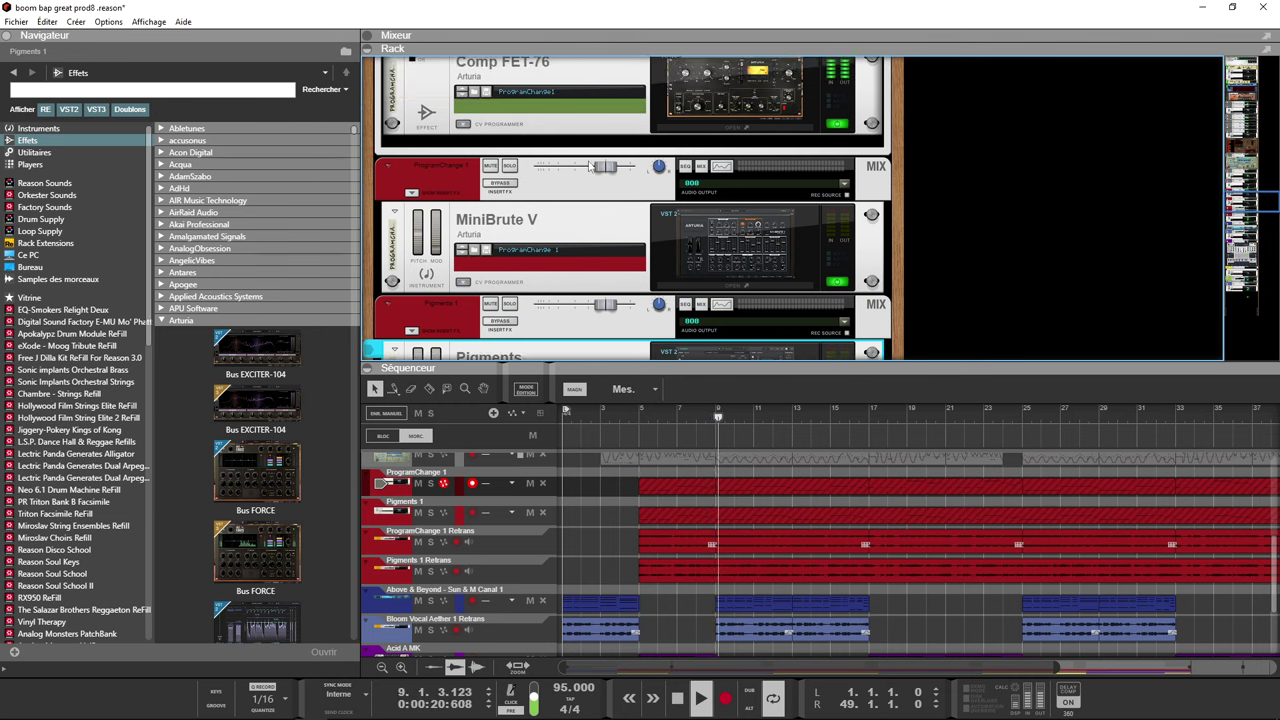
scroll(590, 167, "up", 8)
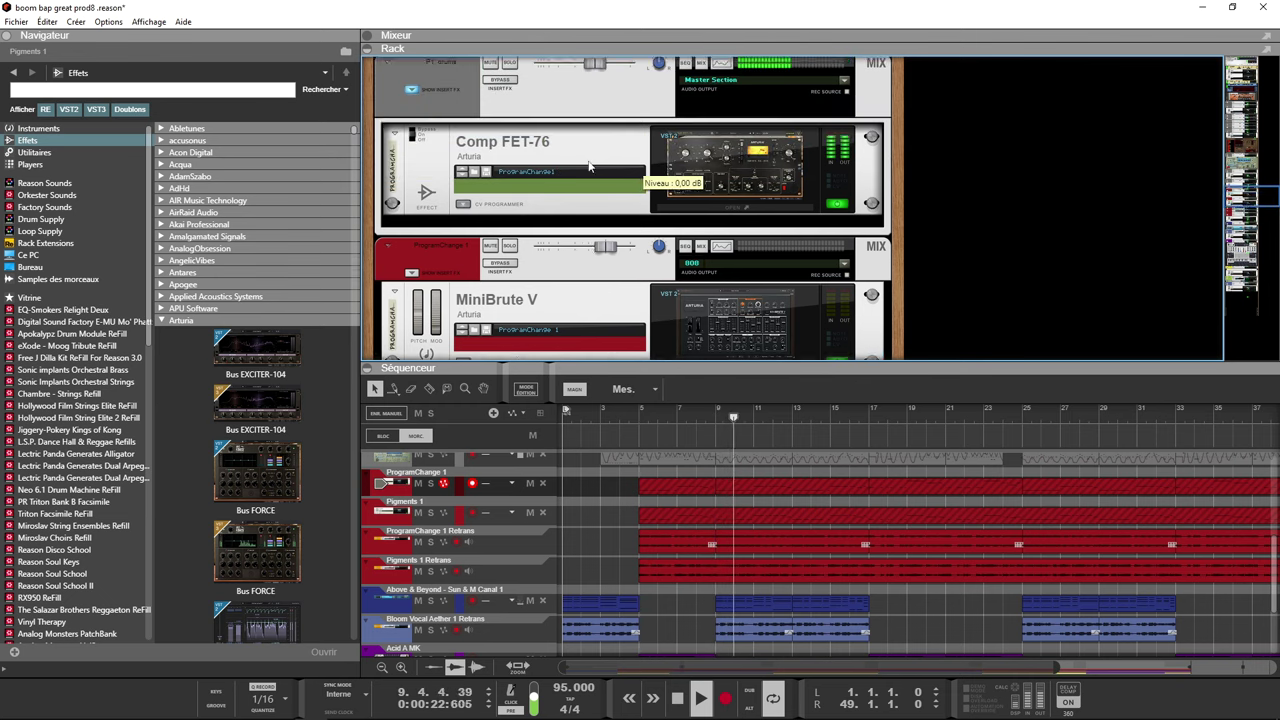
scroll(590, 167, "up", 3)
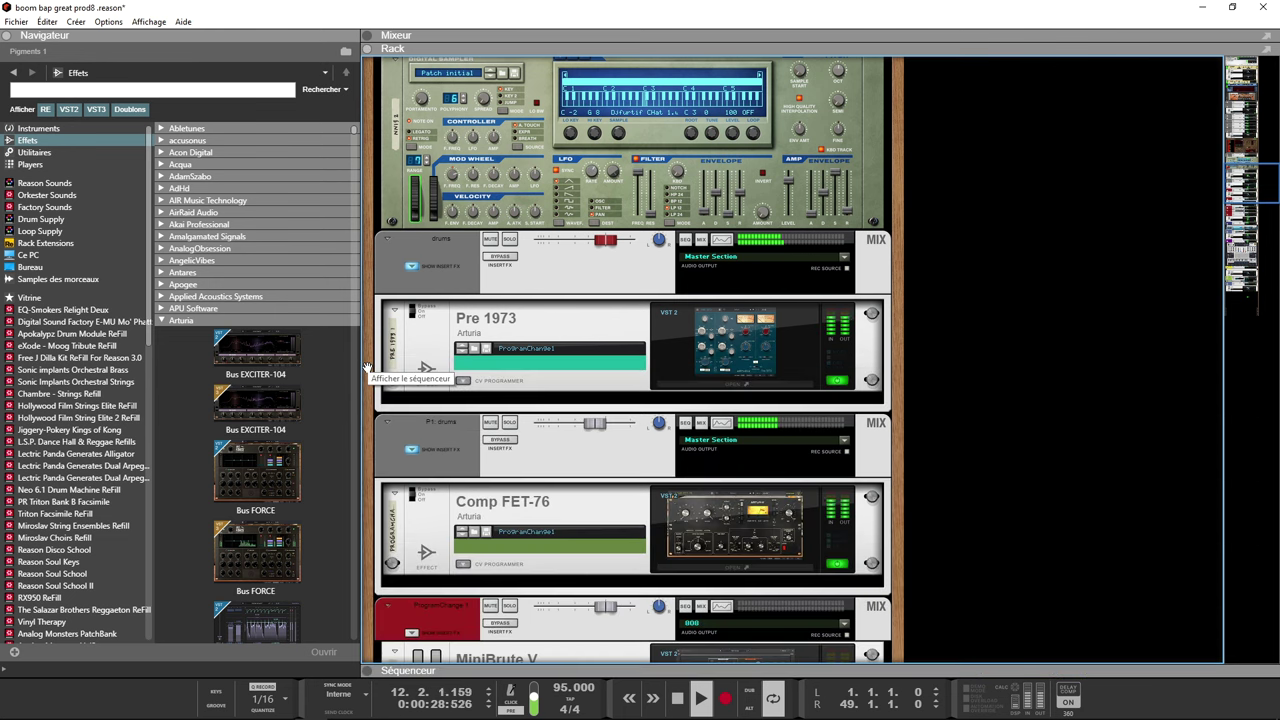
left_click(368, 369)
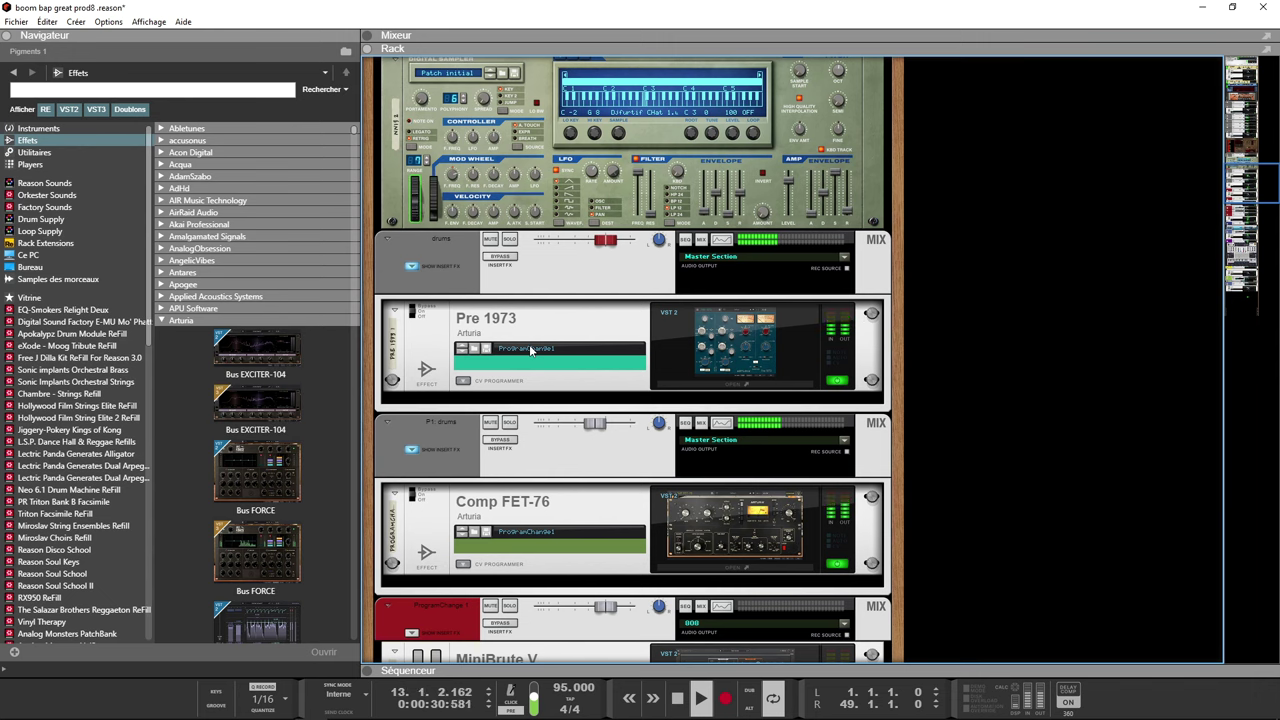
scroll(529, 344, "up", 10)
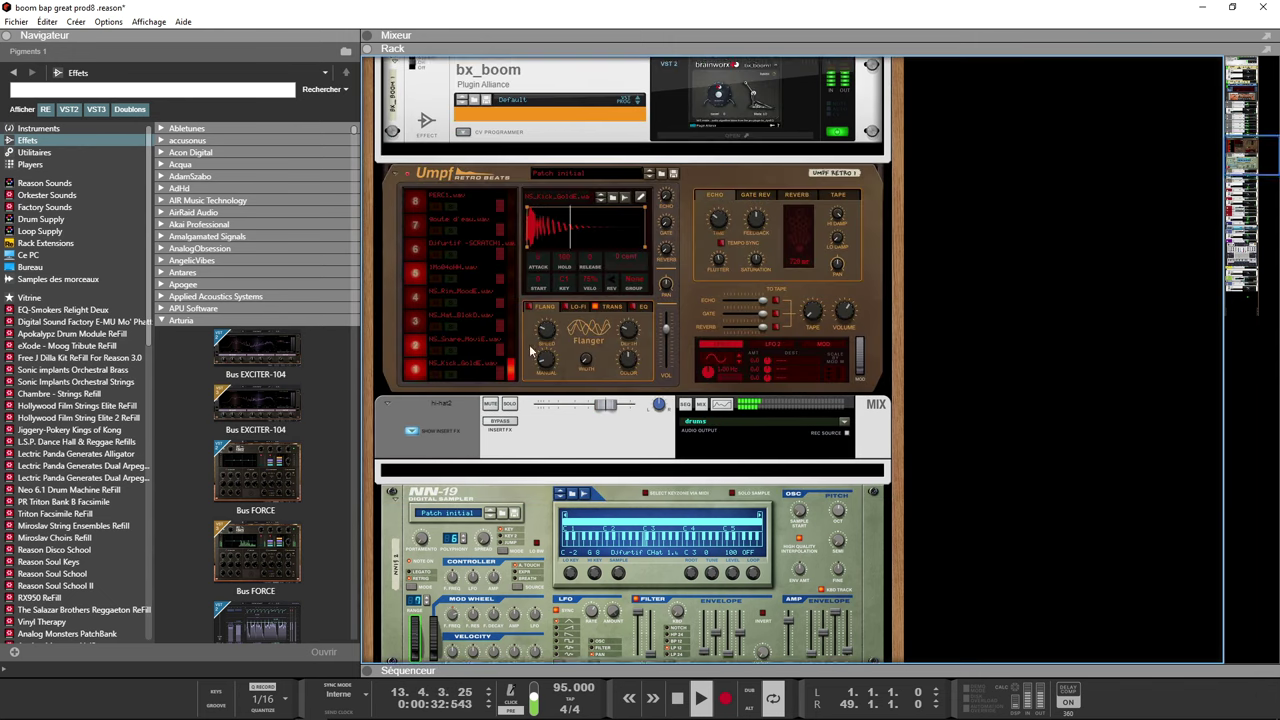
scroll(529, 344, "up", 15)
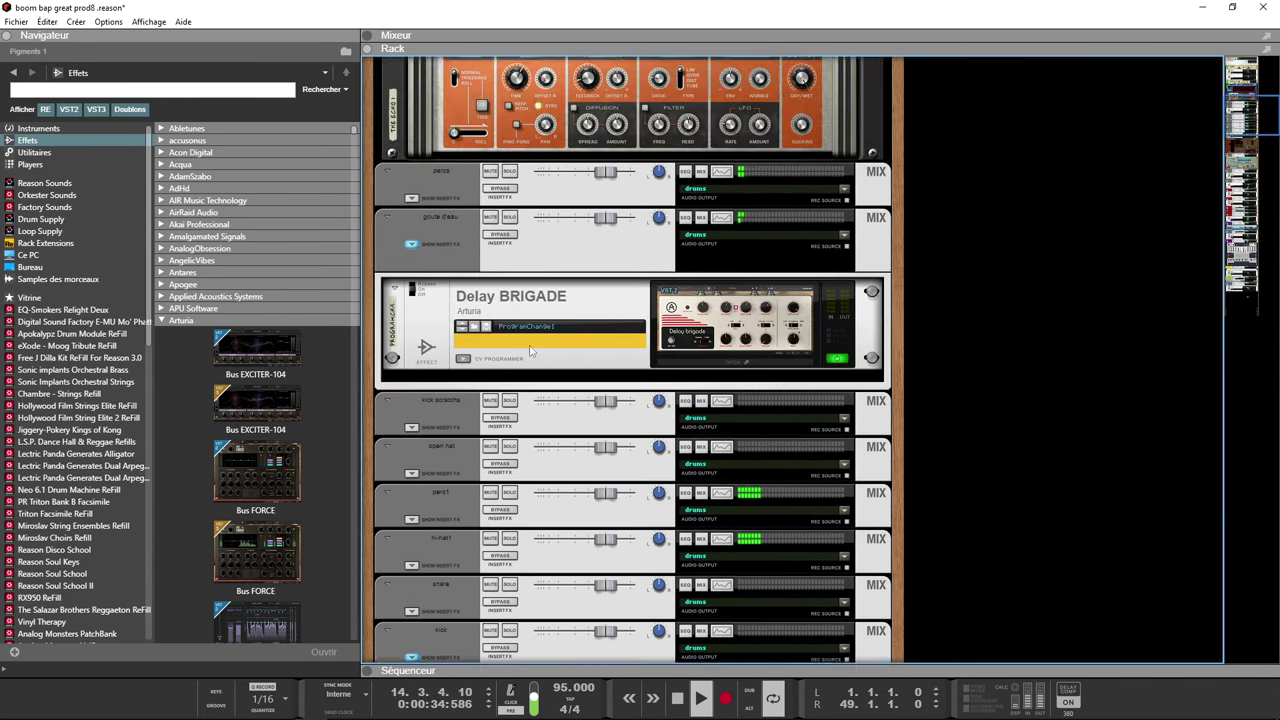
scroll(530, 349, "up", 15)
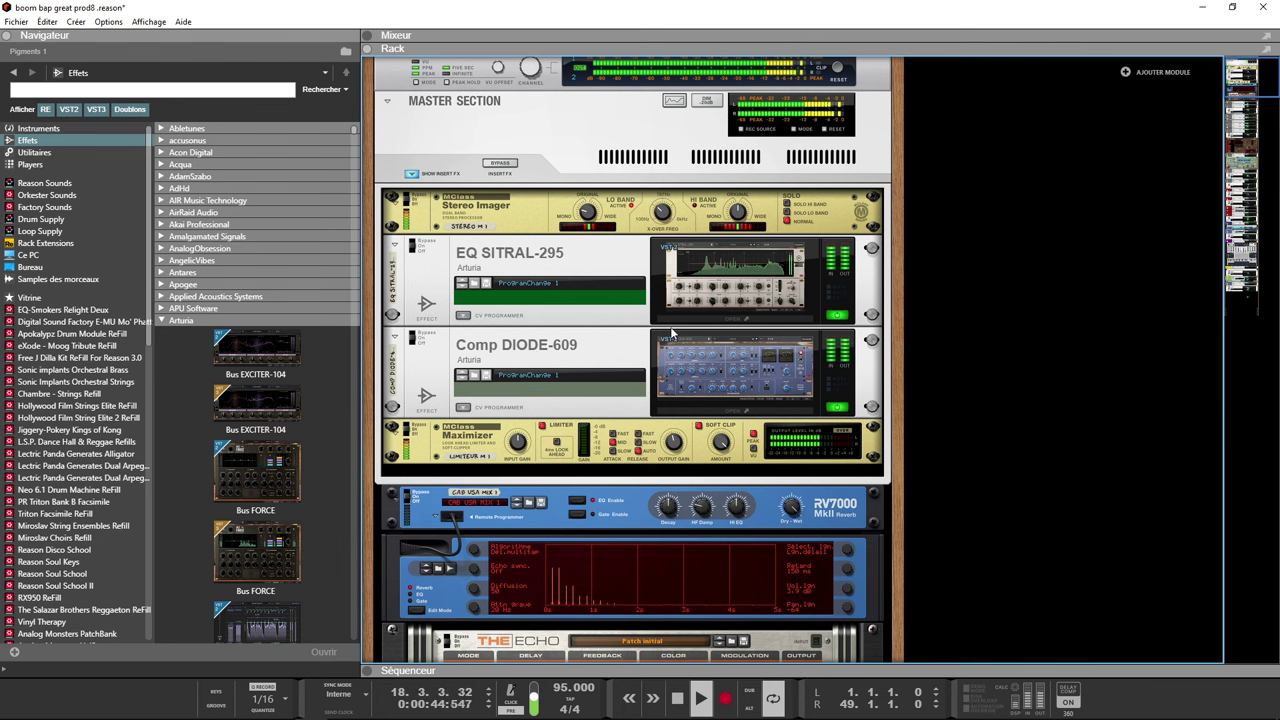
- Examine the drum mix channels and their devices, from Delay BRIGADE and bx_boom to Umpf Retro Beats, NN-19 and the drums bus
scroll(671, 333, "down", 10)
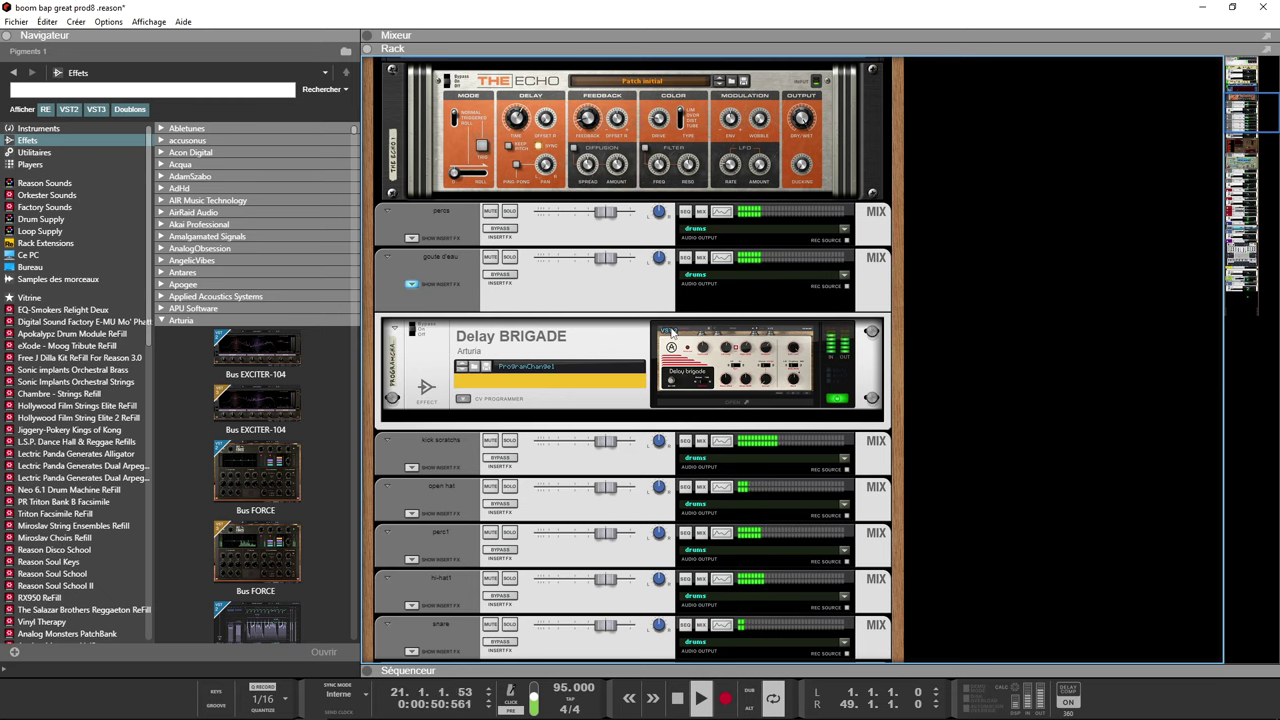
scroll(672, 331, "down", 3)
scroll(671, 333, "down", 6)
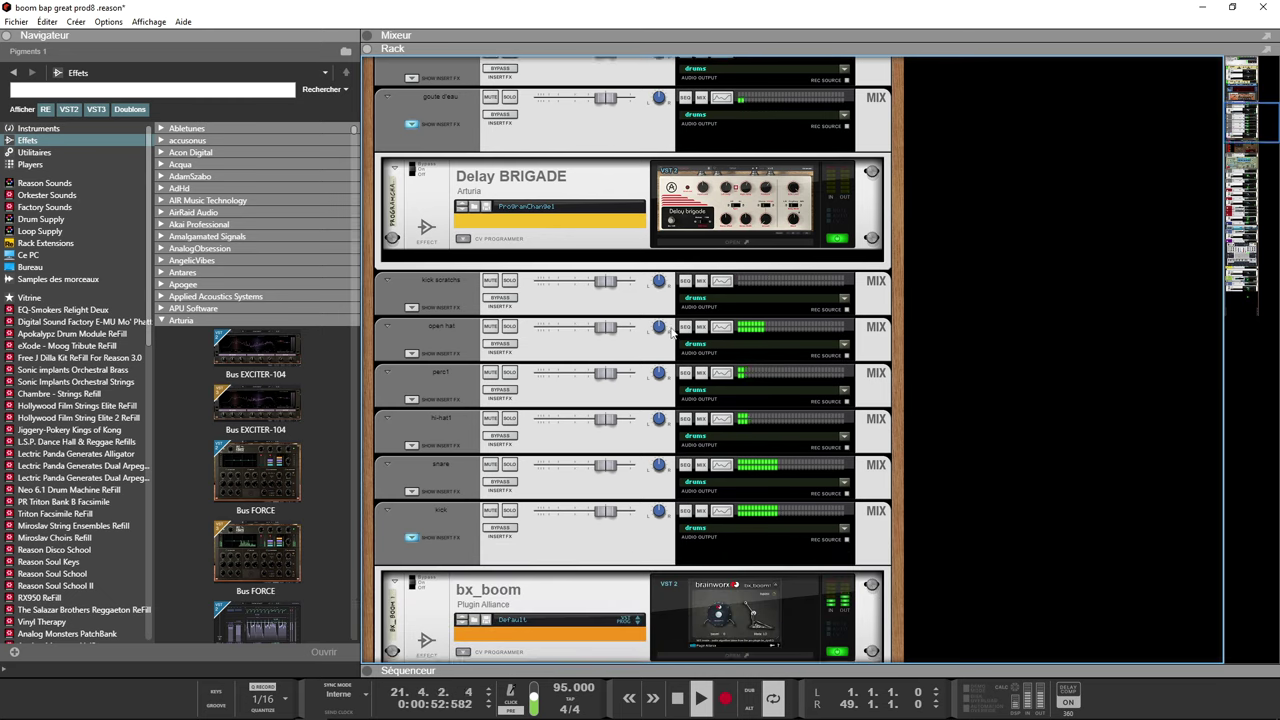
scroll(672, 331, "down", 6)
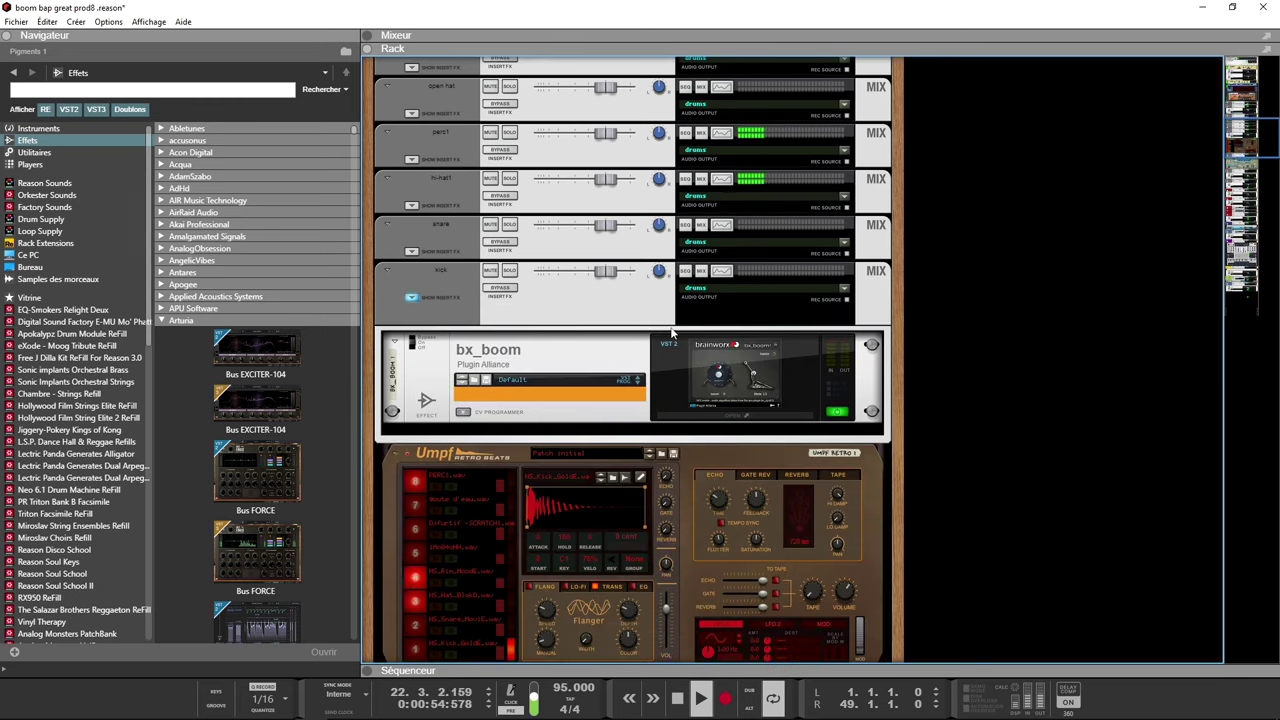
scroll(671, 333, "down", 1)
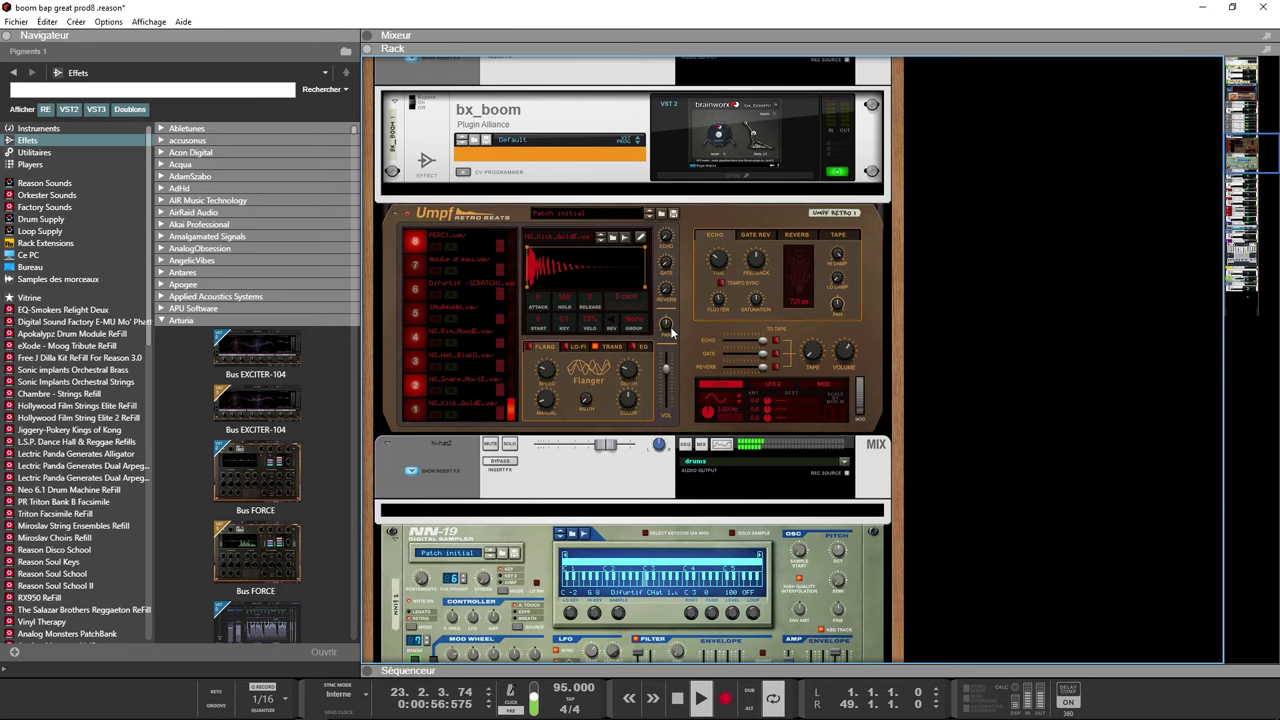
scroll(671, 333, "down", 3)
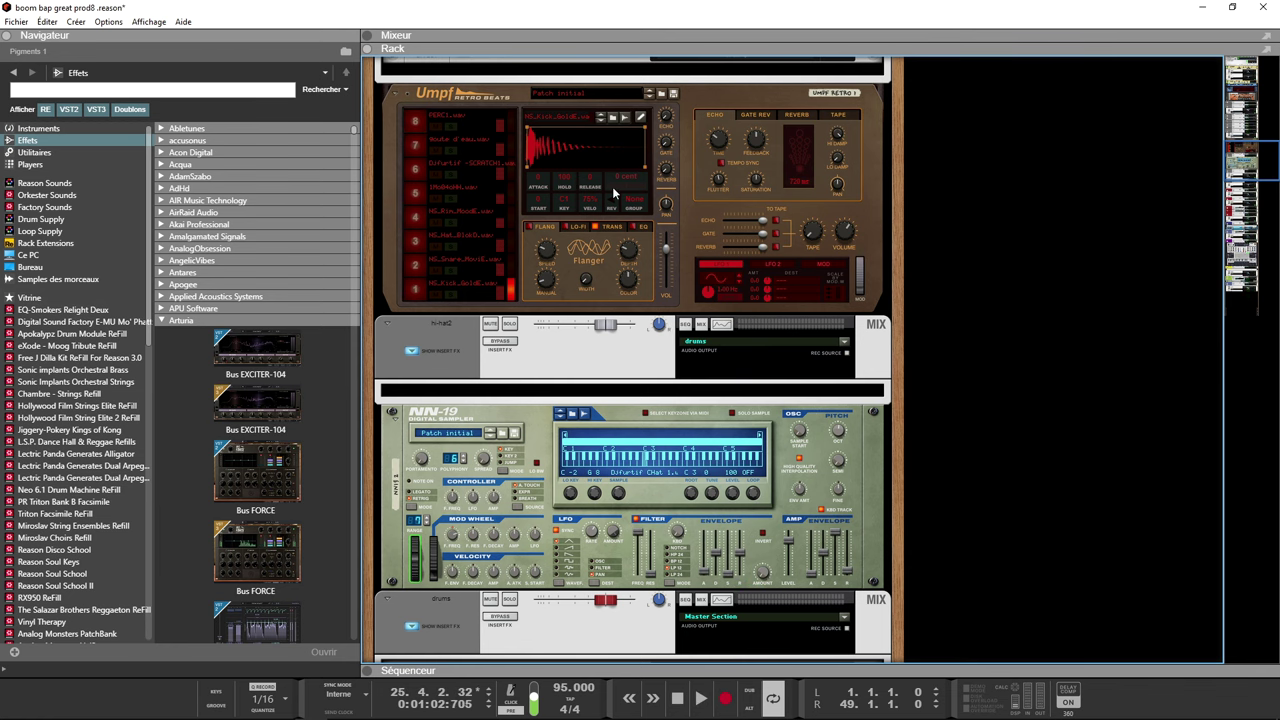
scroll(488, 125, "down", 3)
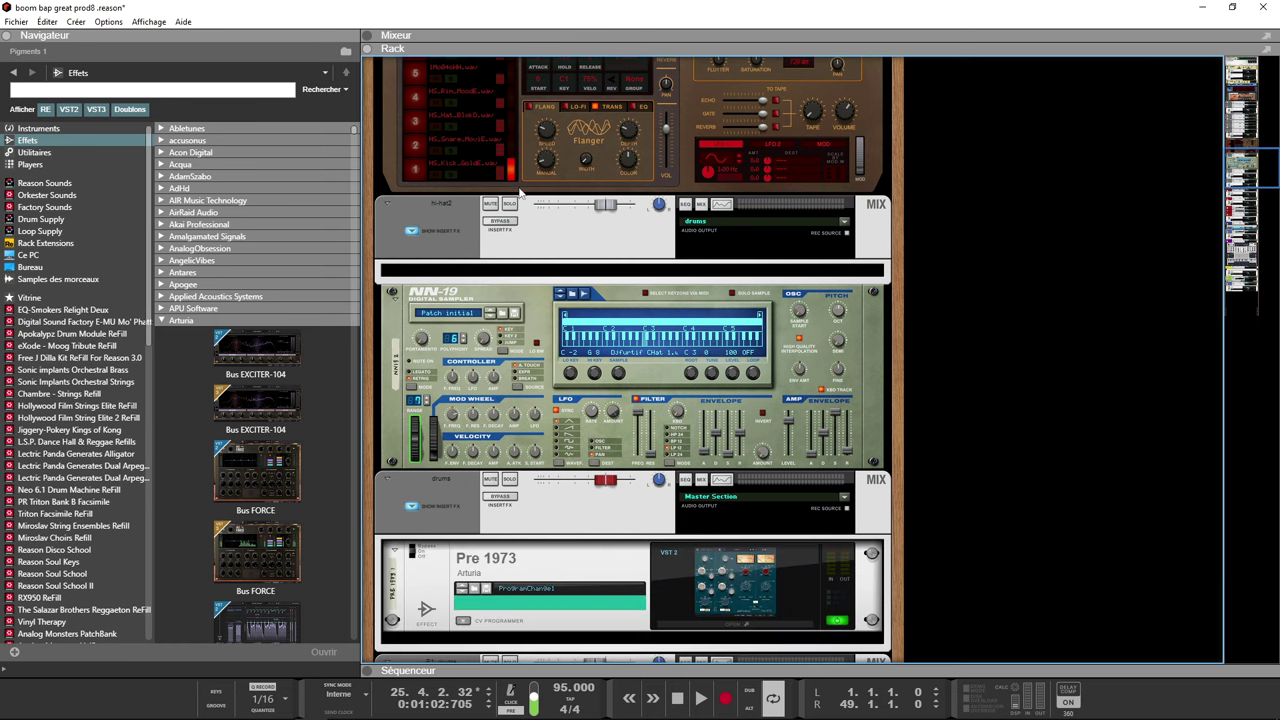
scroll(533, 283, "up", 7)
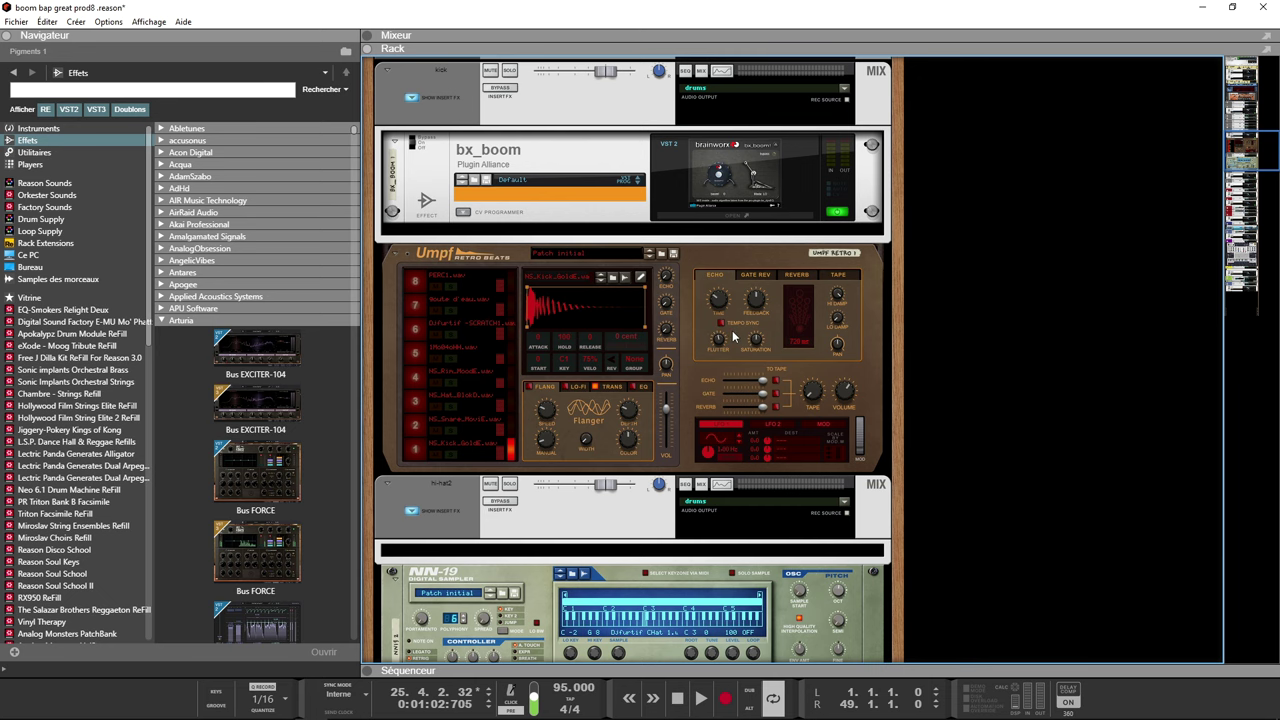
scroll(628, 447, "down", 9)
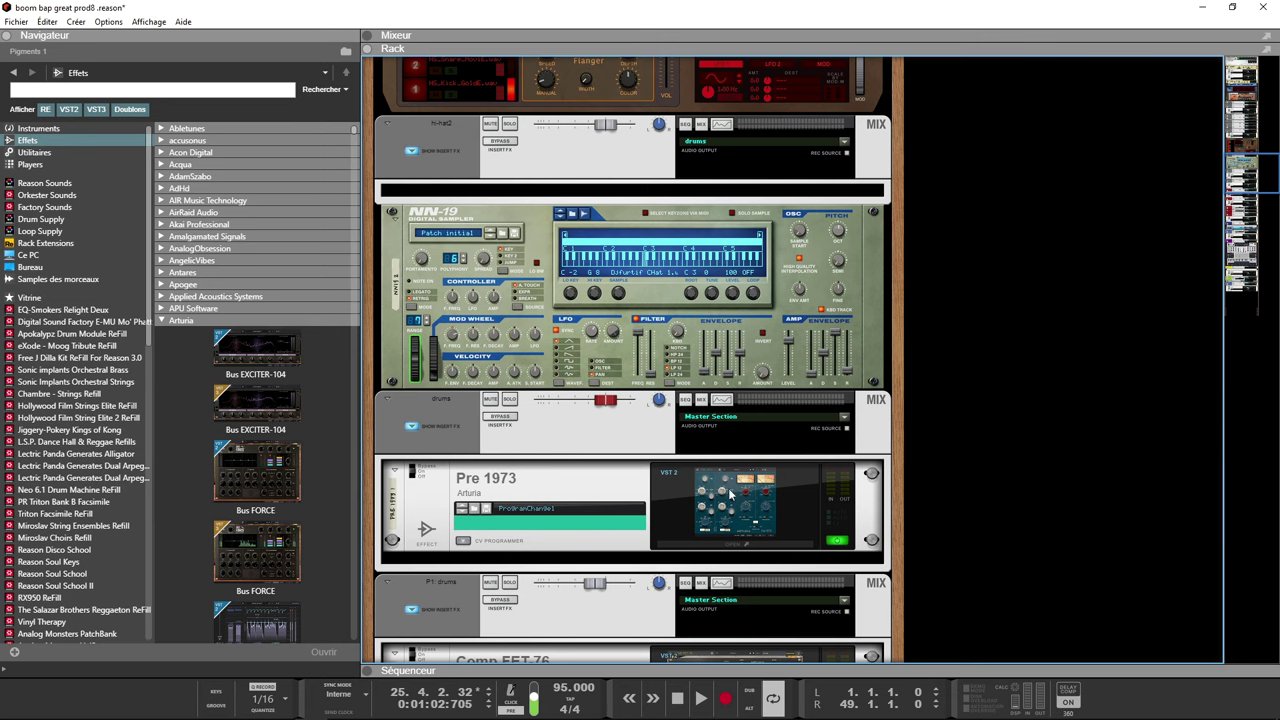
- Open the Pre 1973 insert to view its settings and solo the drums bus channel
left_click(731, 494)
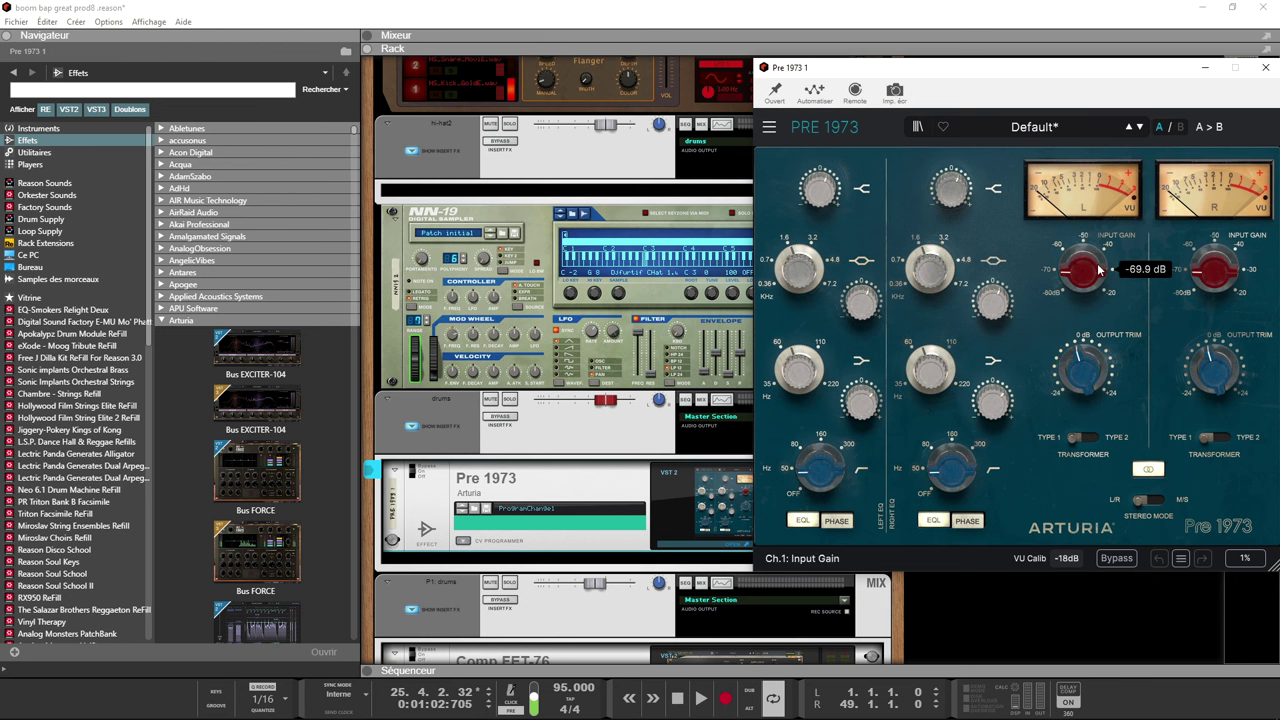
left_click(510, 401)
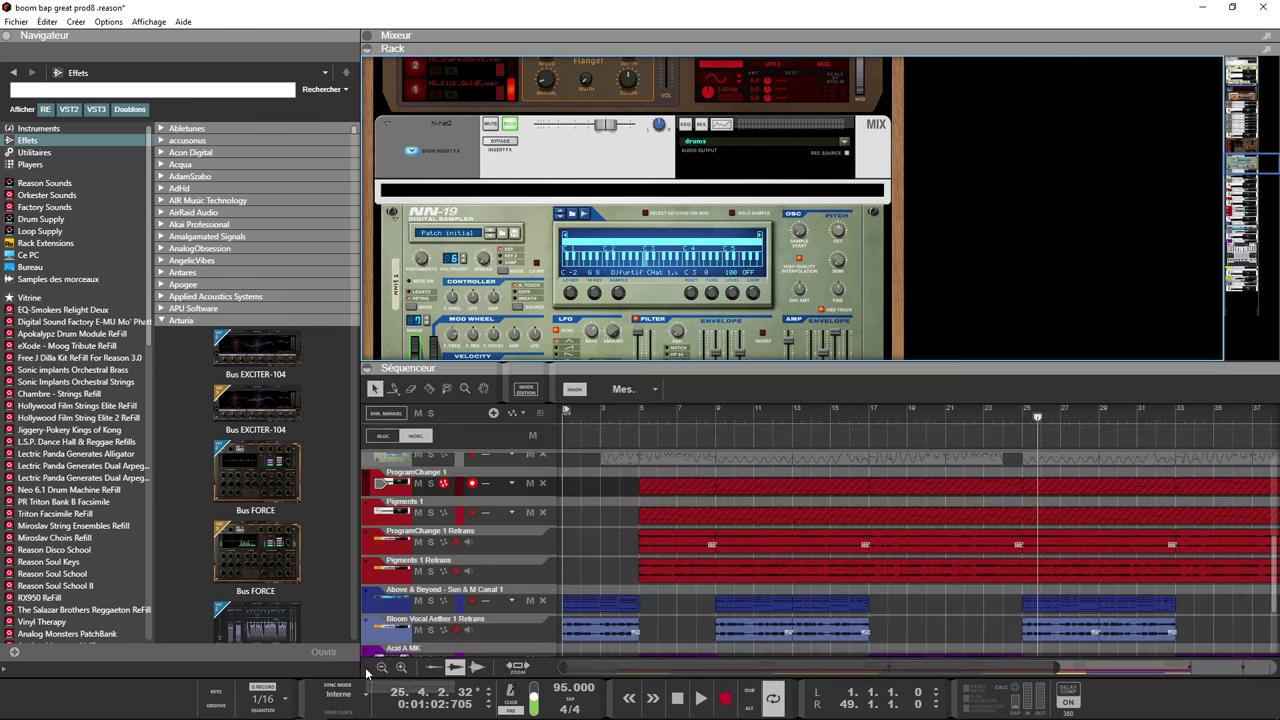
- Show the sequencer again, move the left locator and the song position to bar 5, and start playback
left_click(362, 670)
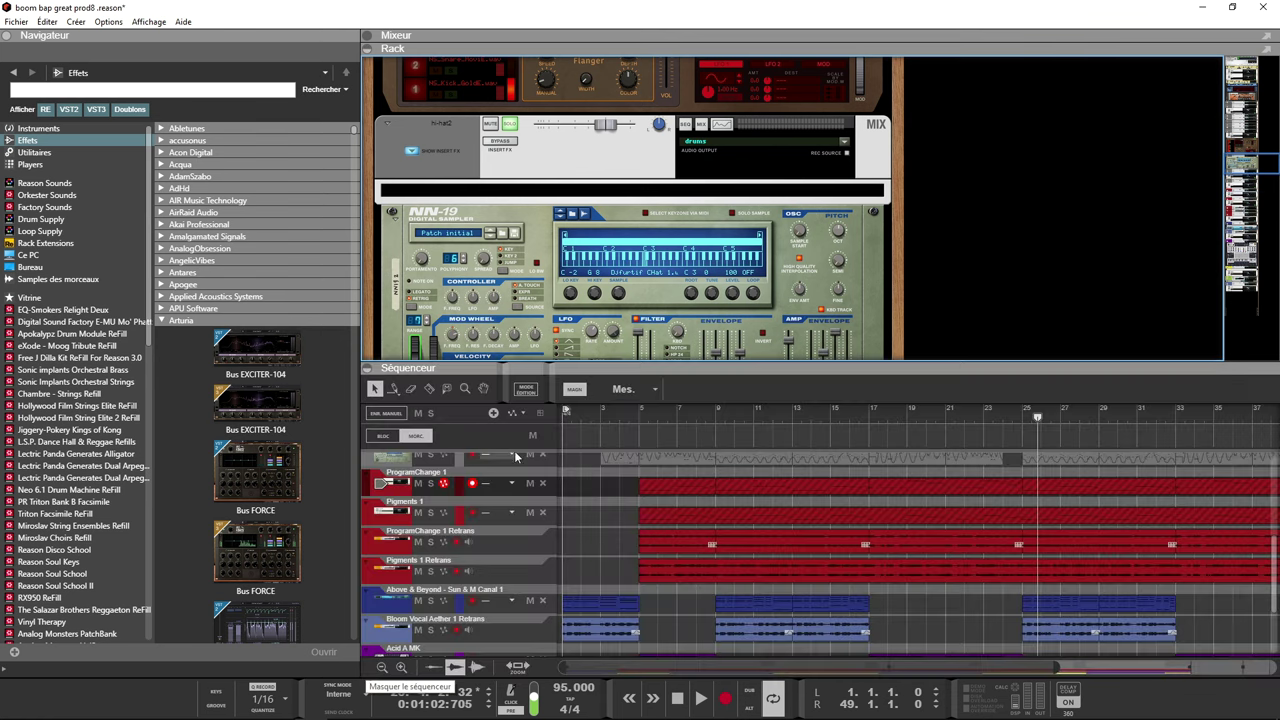
left_click_drag(575, 415, 640, 410)
left_click(640, 412)
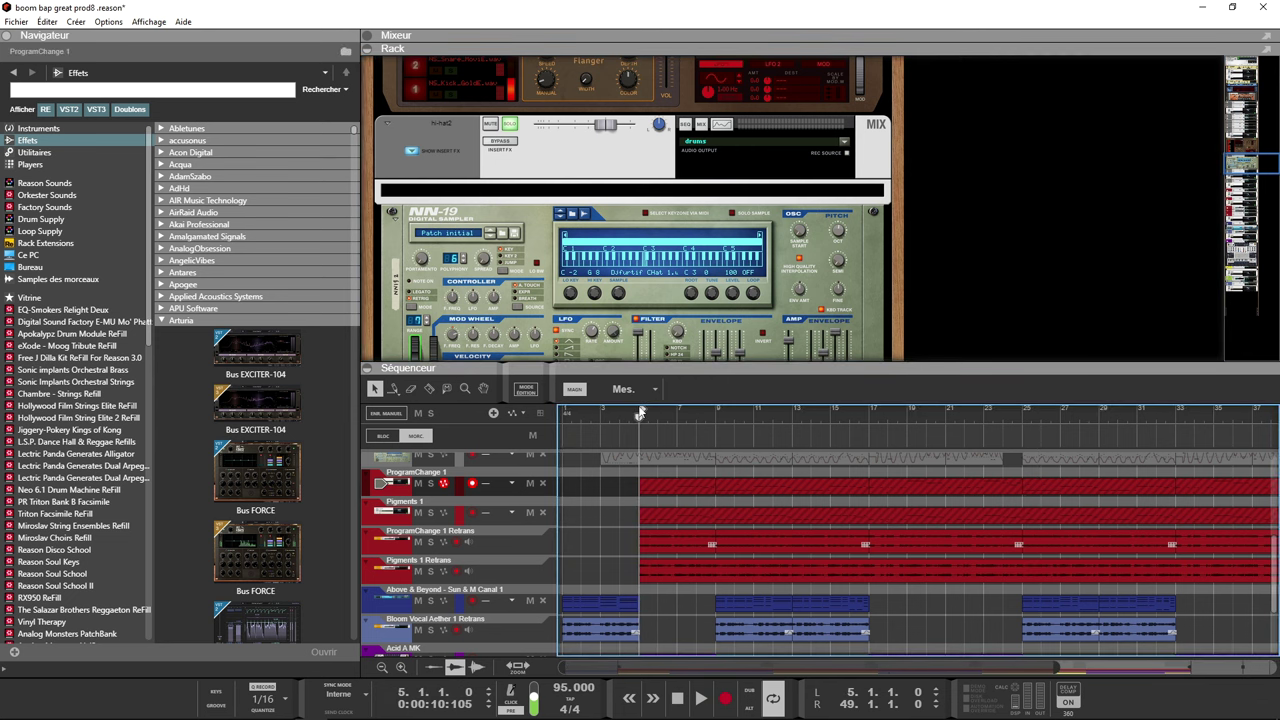
key("space")
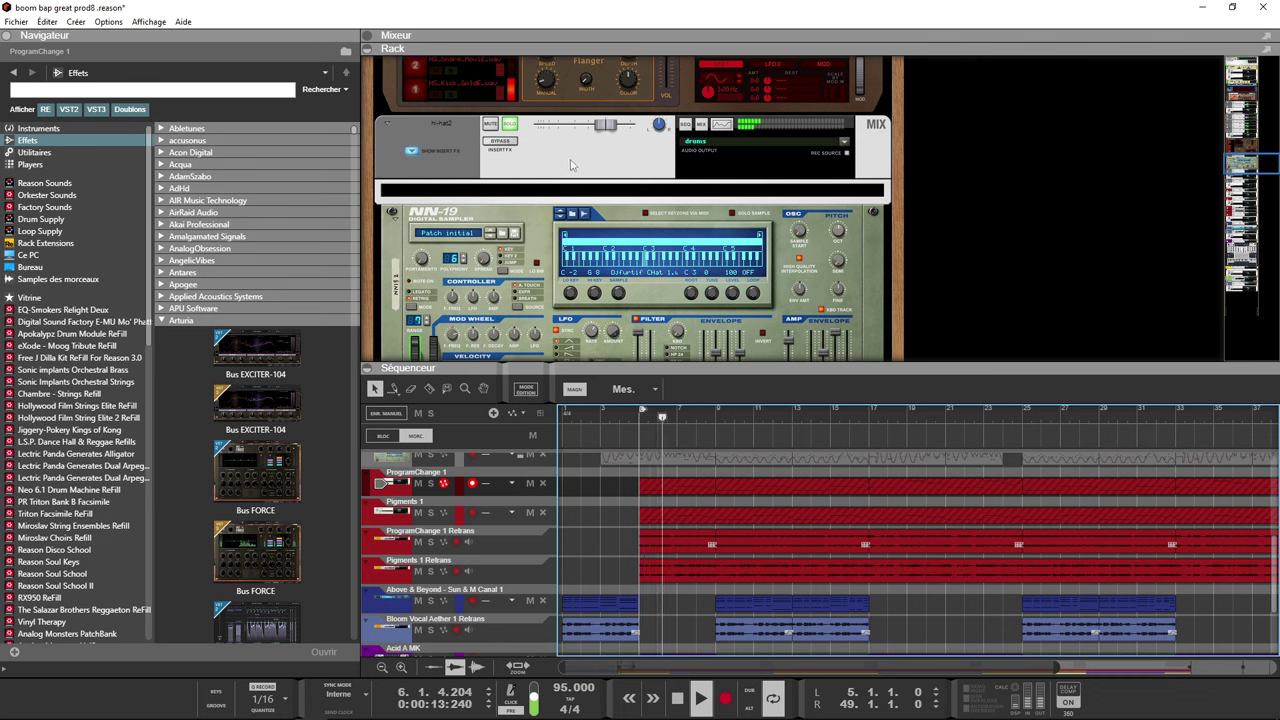
- Reopen the Pre 1973 interface, keep its window open, and bypass the drums channel's insert effects
left_click_drag(682, 210, 684, 212)
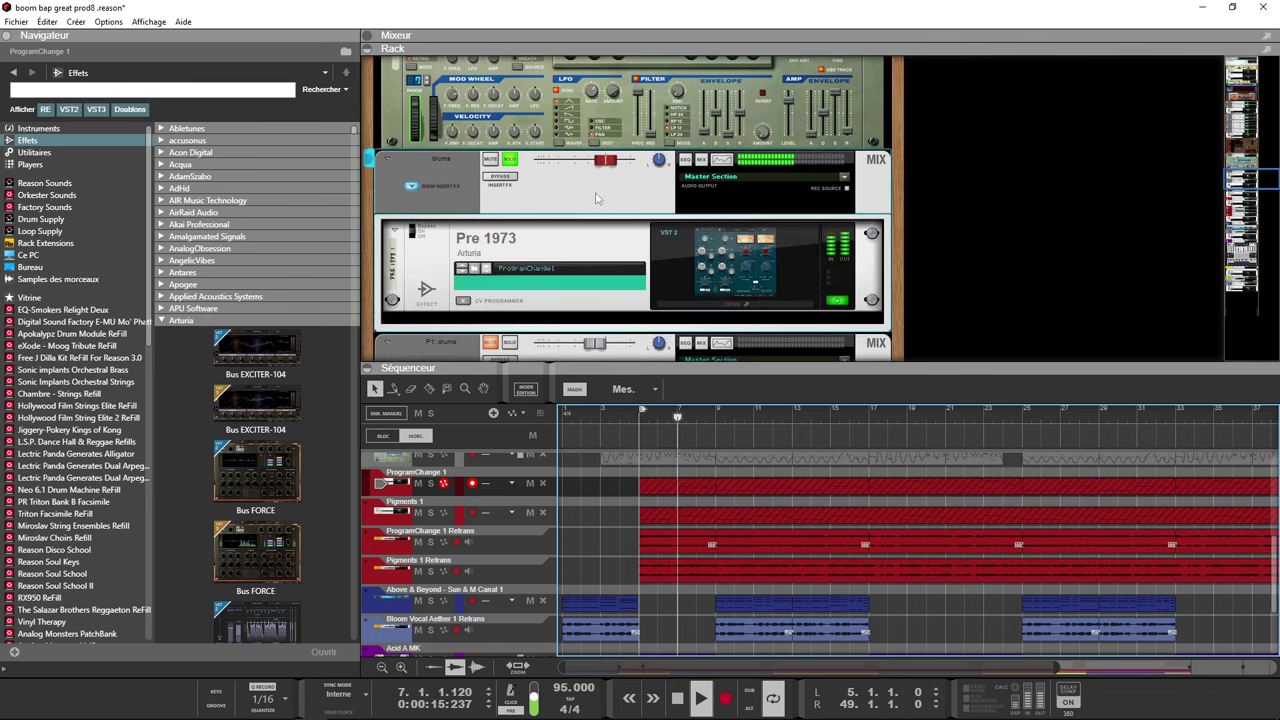
left_click(758, 262)
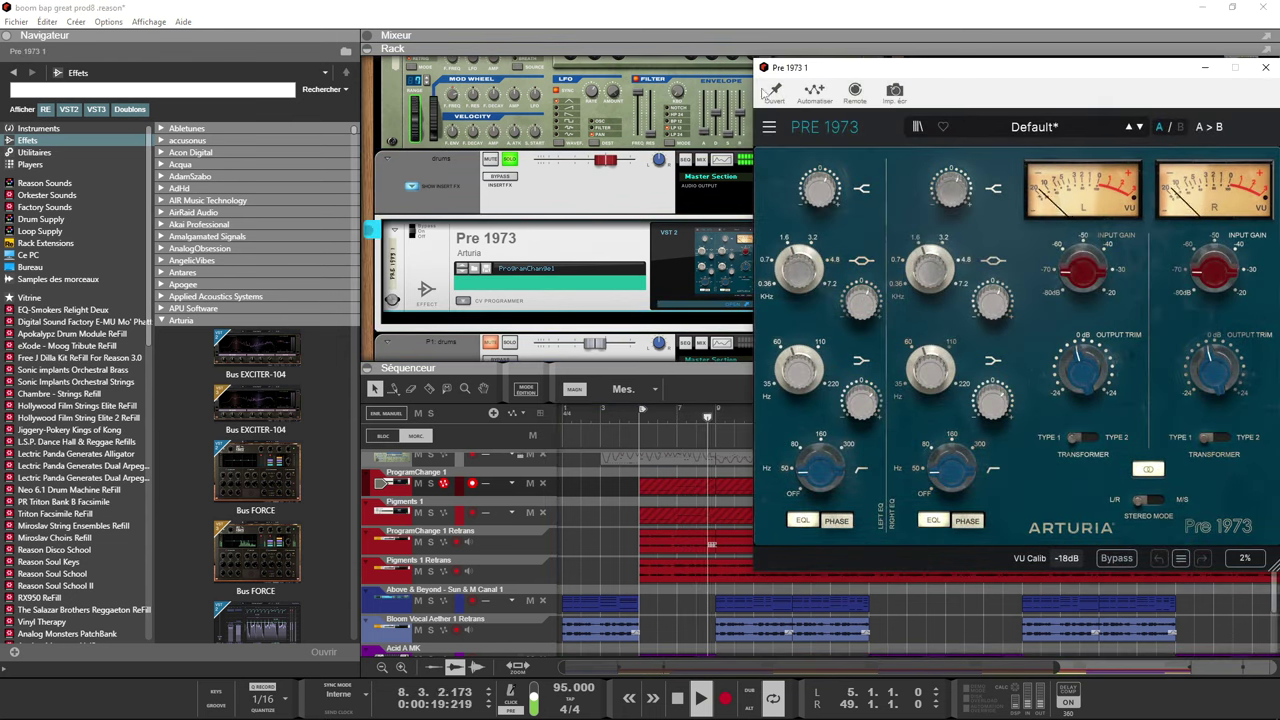
left_click(500, 182)
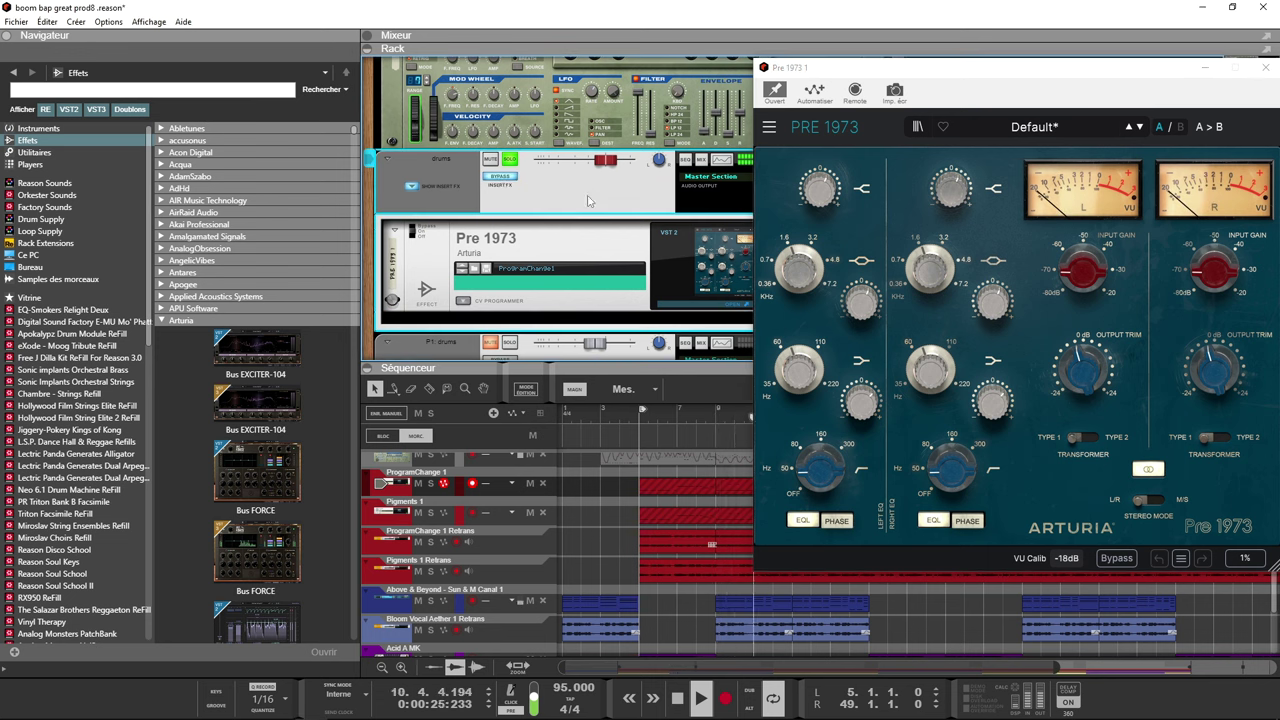
- Open the Delay BRIGADE insert on the goute d'eau channel, review its settings, and return to the channel strip
scroll(588, 201, "down", 15)
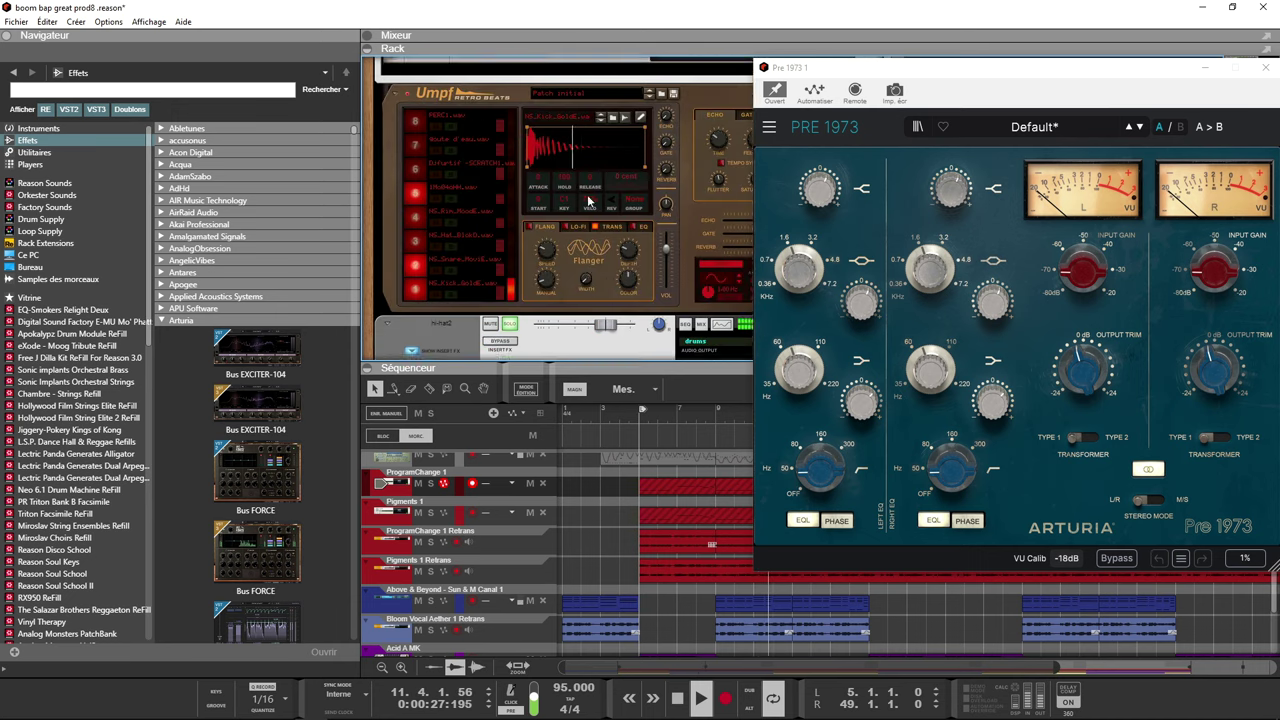
scroll(588, 201, "down", 3)
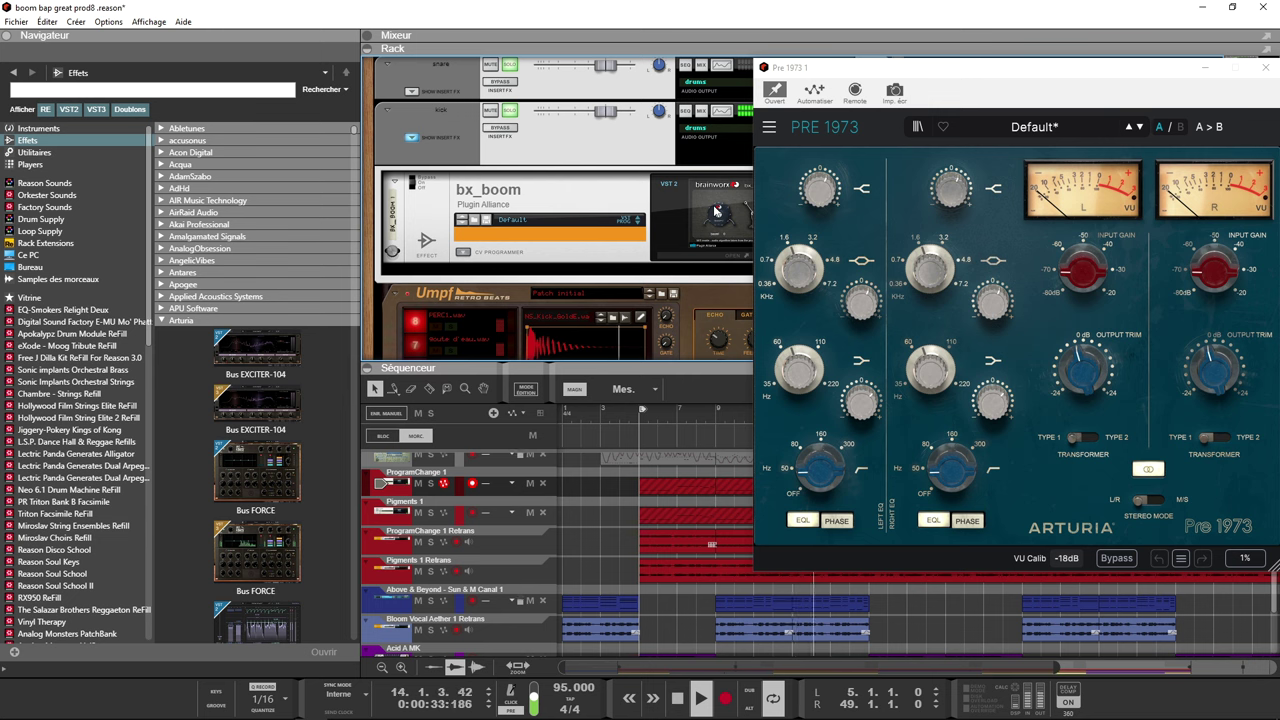
scroll(716, 210, "up", 4)
scroll(716, 210, "up", 4)
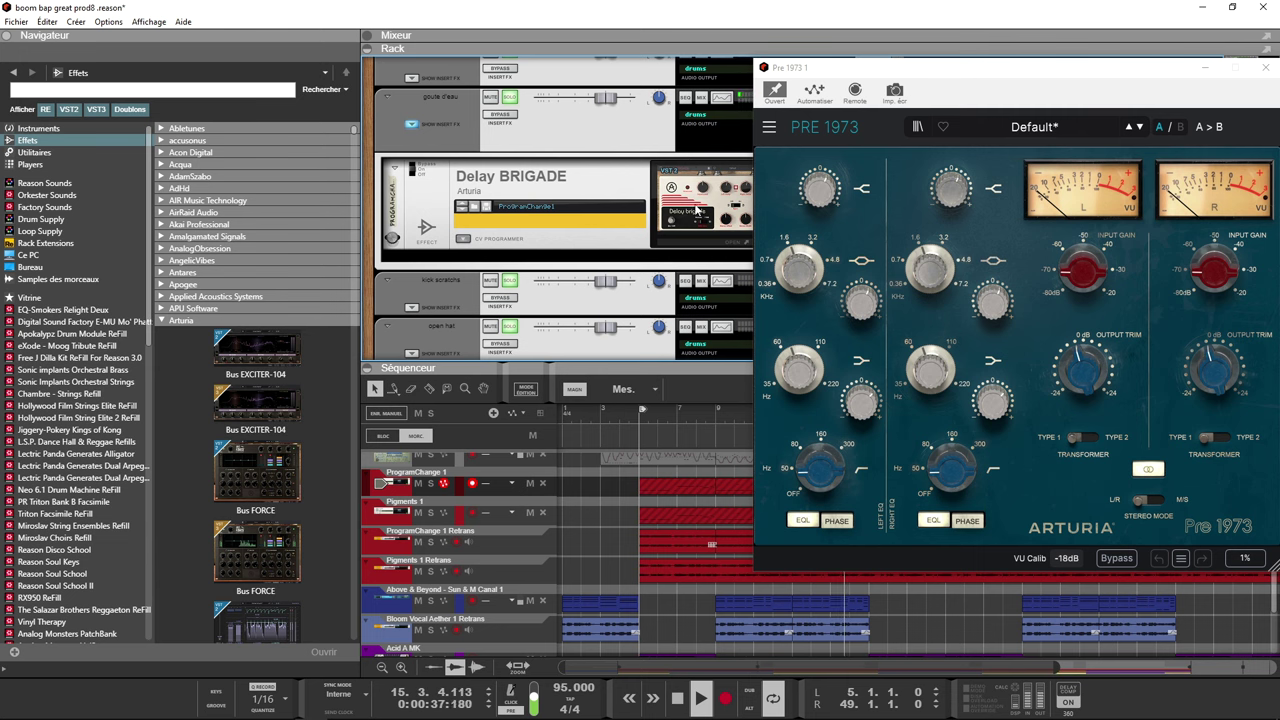
left_click(688, 215)
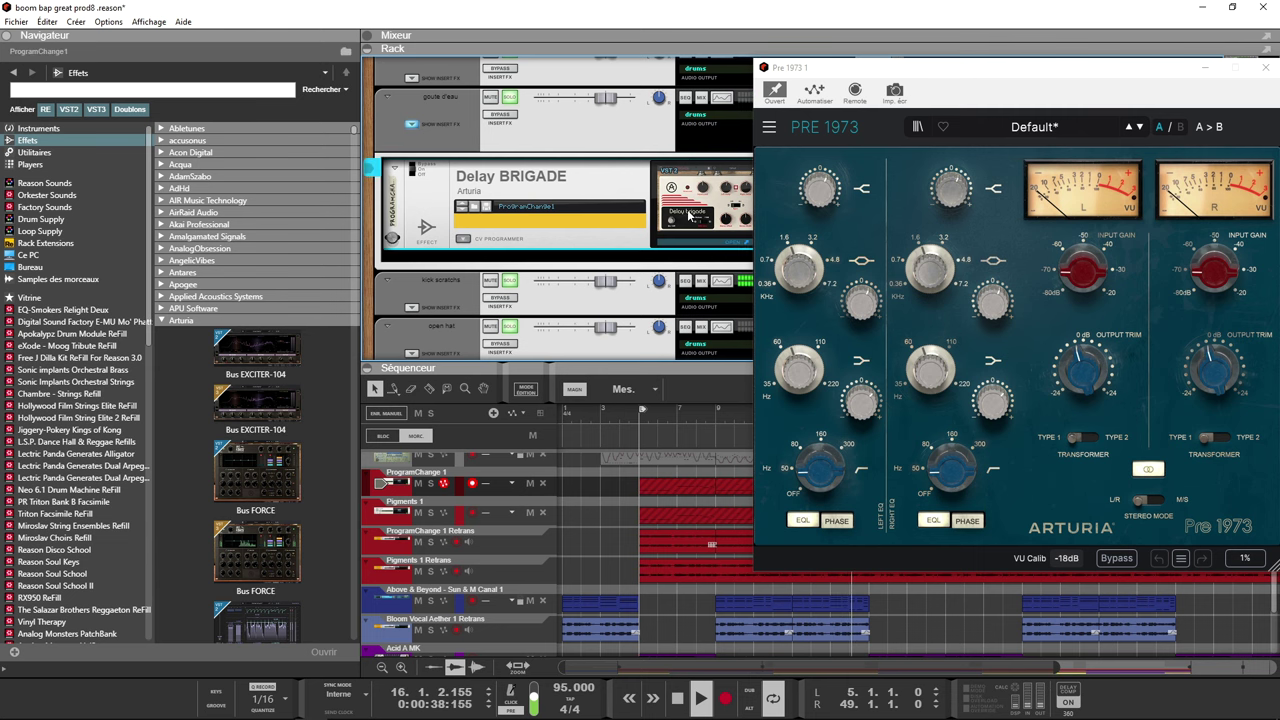
double_click(688, 215)
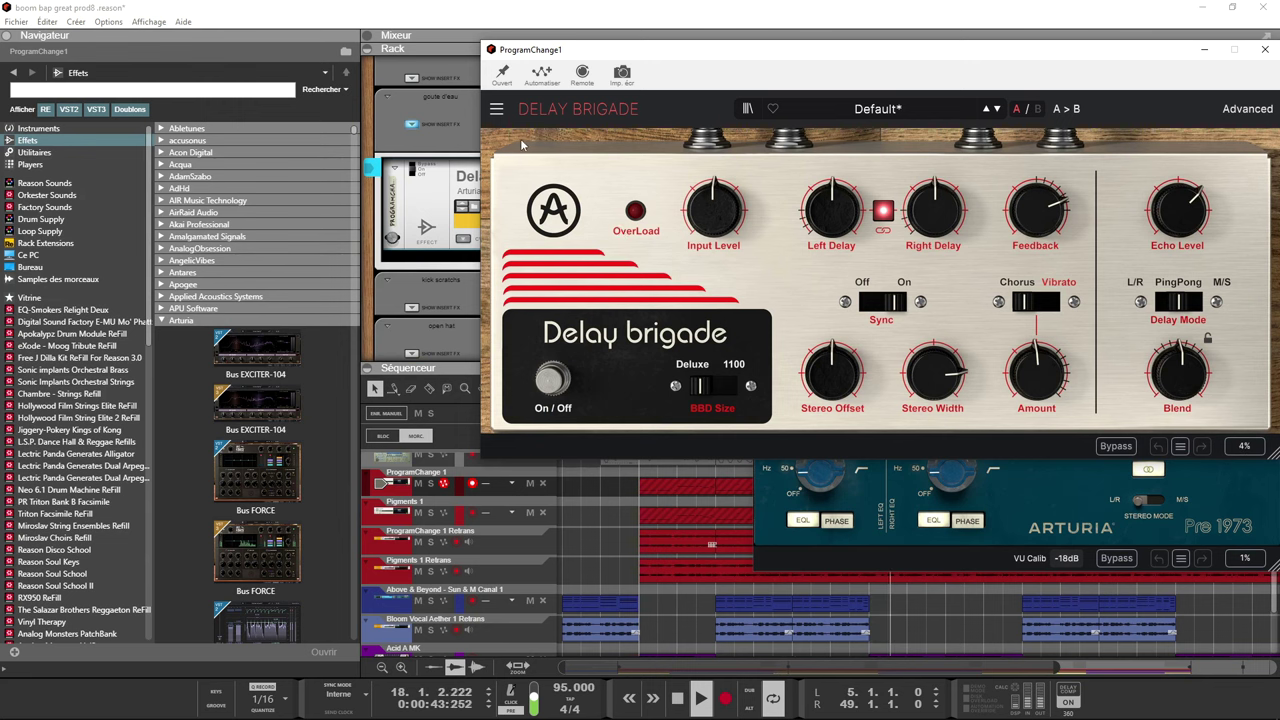
left_click(433, 122)
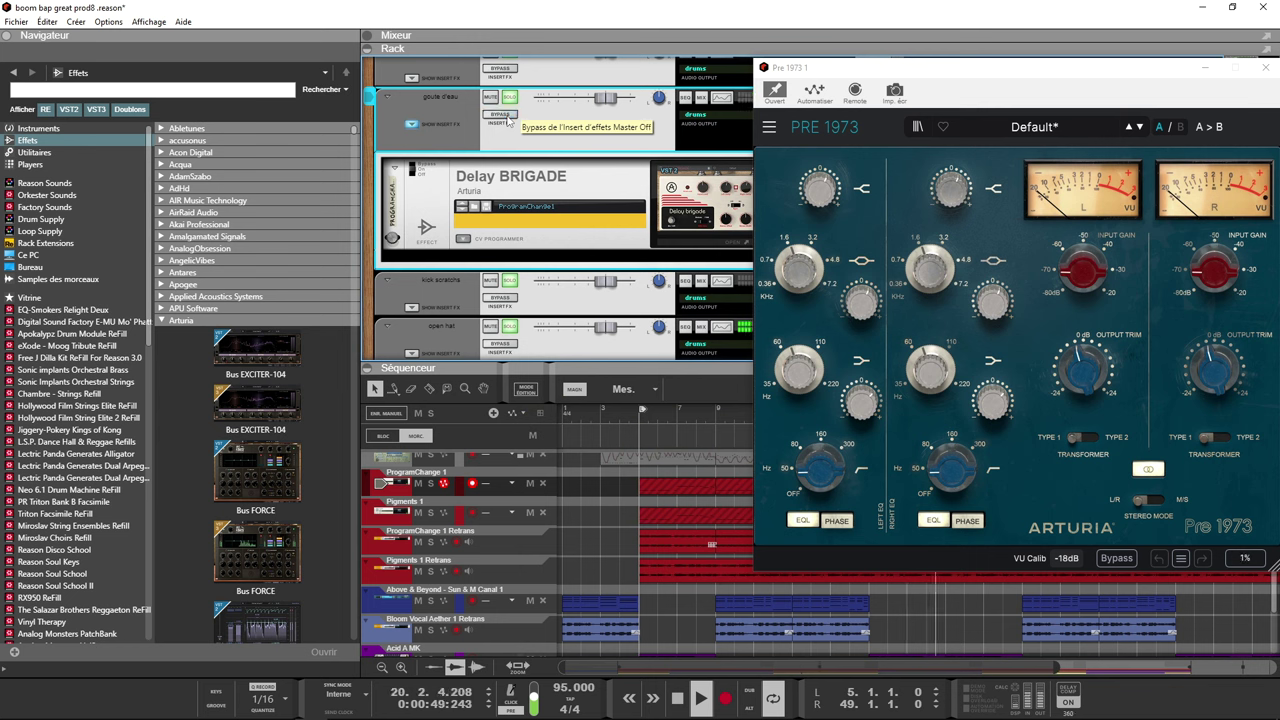
- Open the bx_boom insert on the kick channel to view its settings
scroll(509, 120, "down", 8)
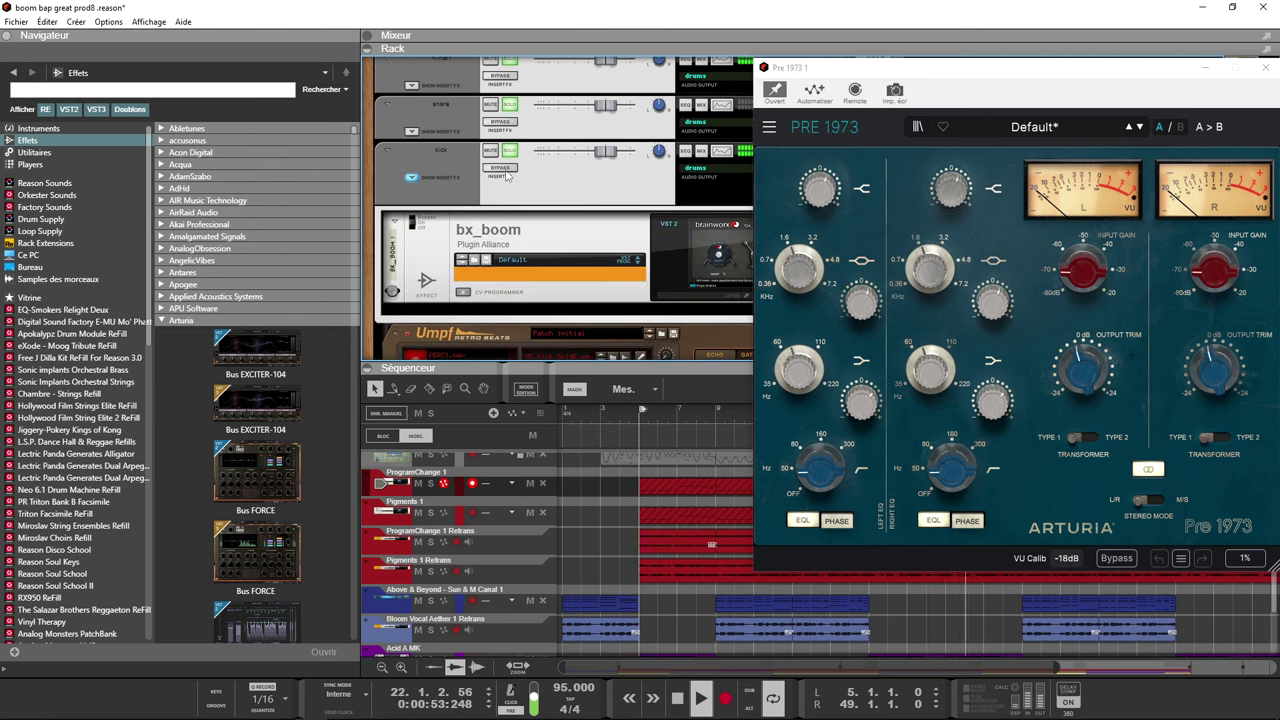
left_click(725, 241)
left_click(725, 241)
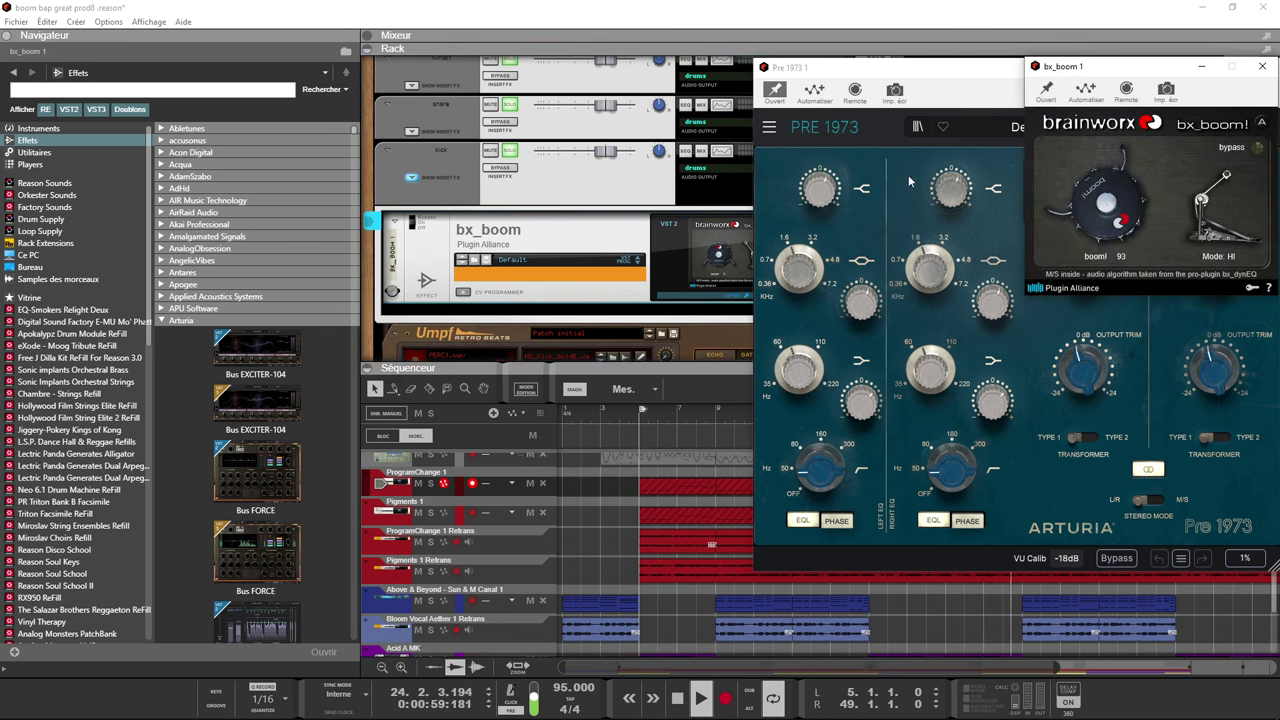
- Compare the soloed kick channel with its insert effects bypassed and active, check the bx_boom interface, and turn the solo off
left_click(507, 171)
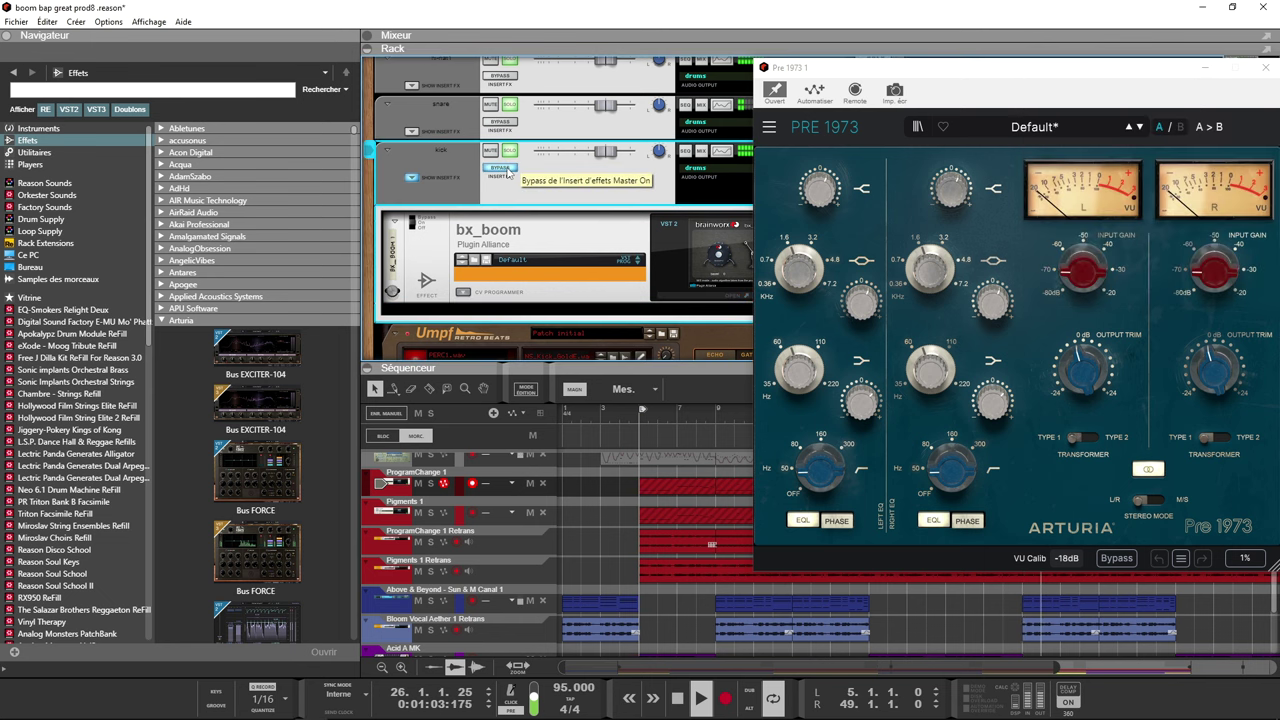
left_click(511, 151)
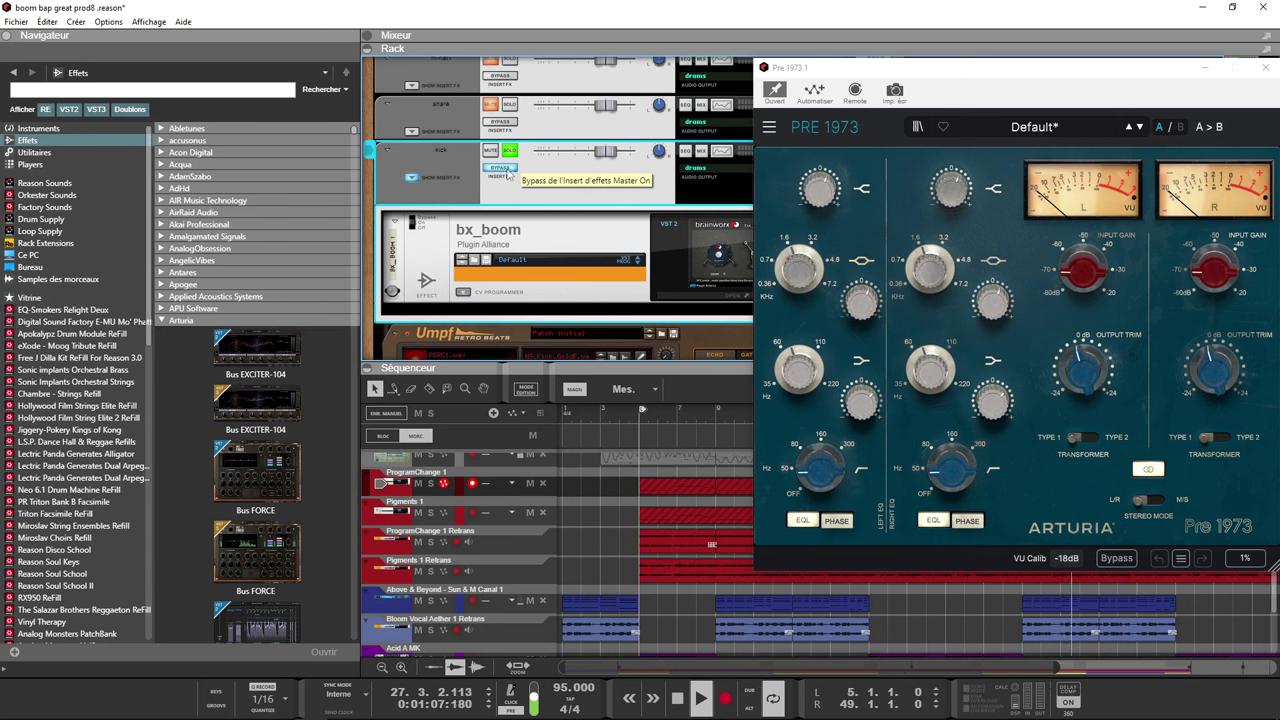
left_click(508, 174)
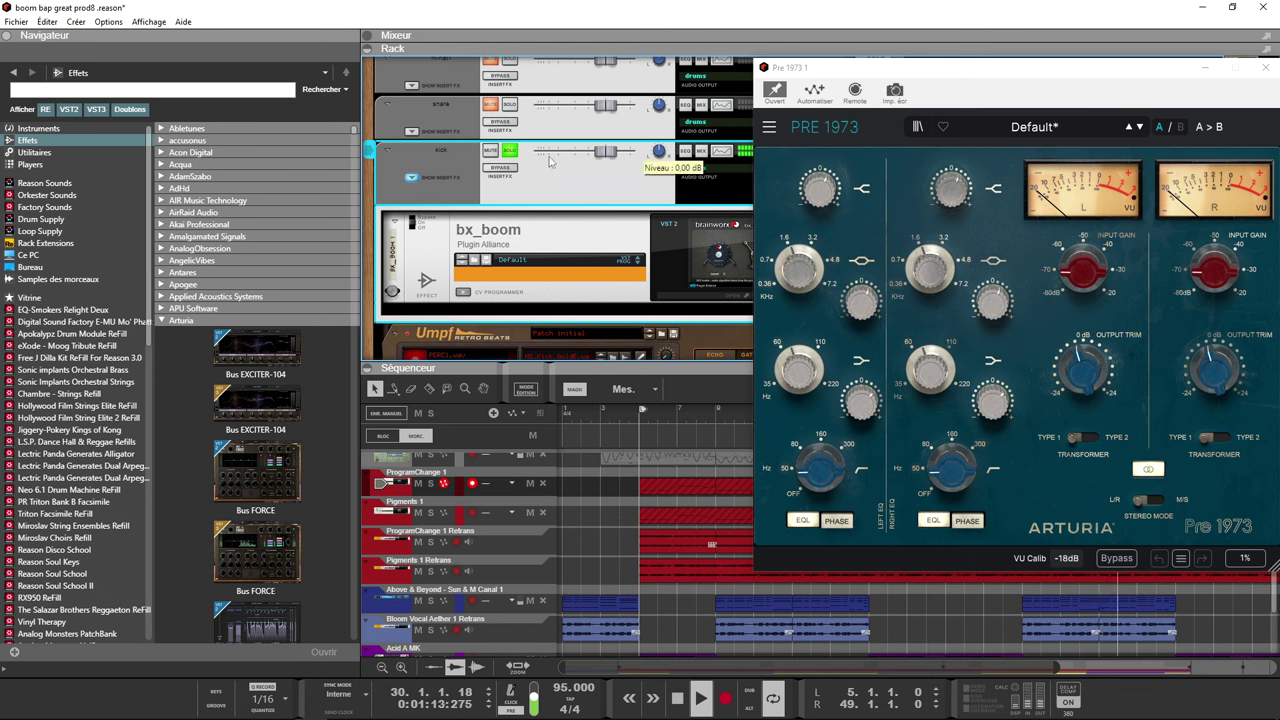
left_click(667, 241)
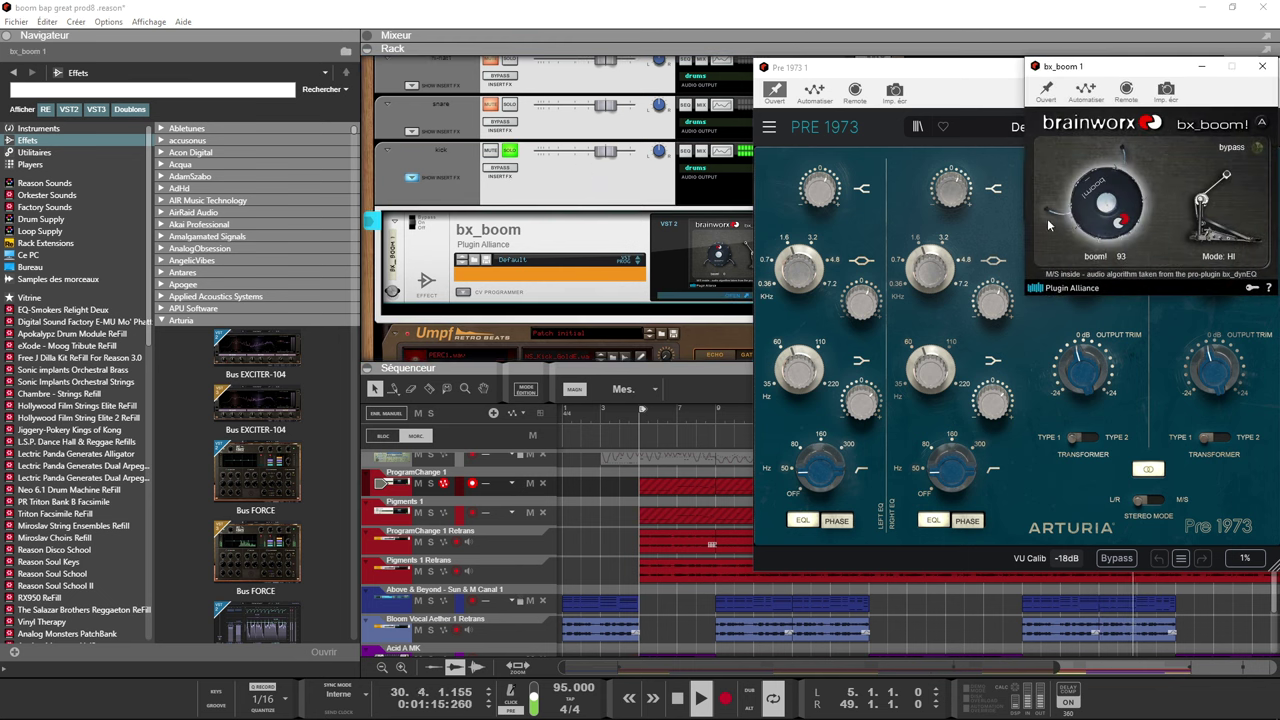
left_click(509, 155)
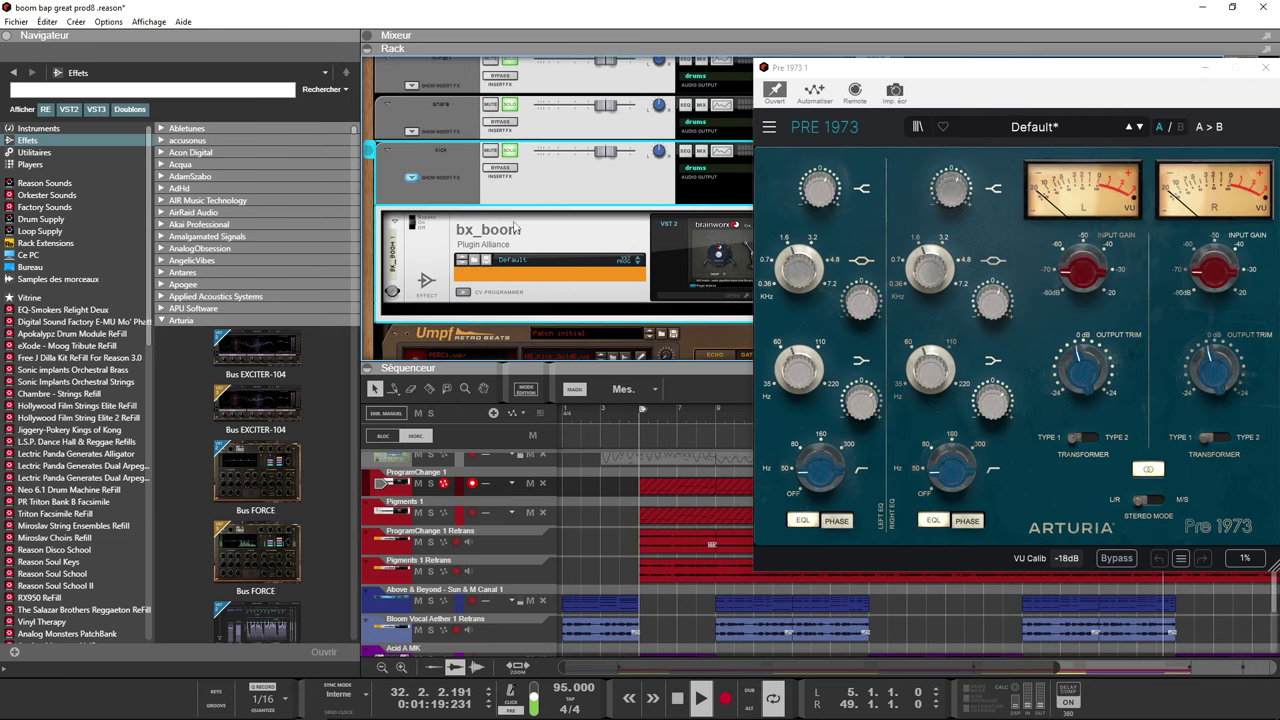
- Reactivate the bypassed insert effects on the drums channel
scroll(513, 229, "down", 10)
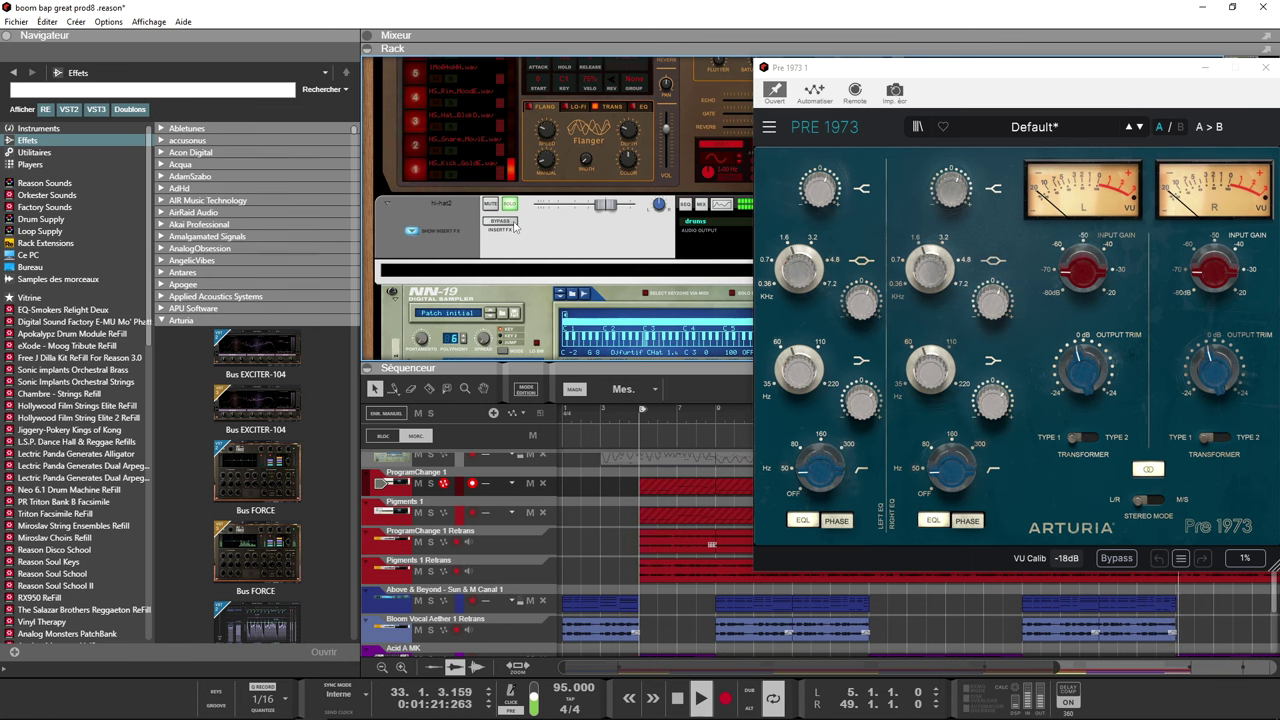
scroll(513, 229, "down", 10)
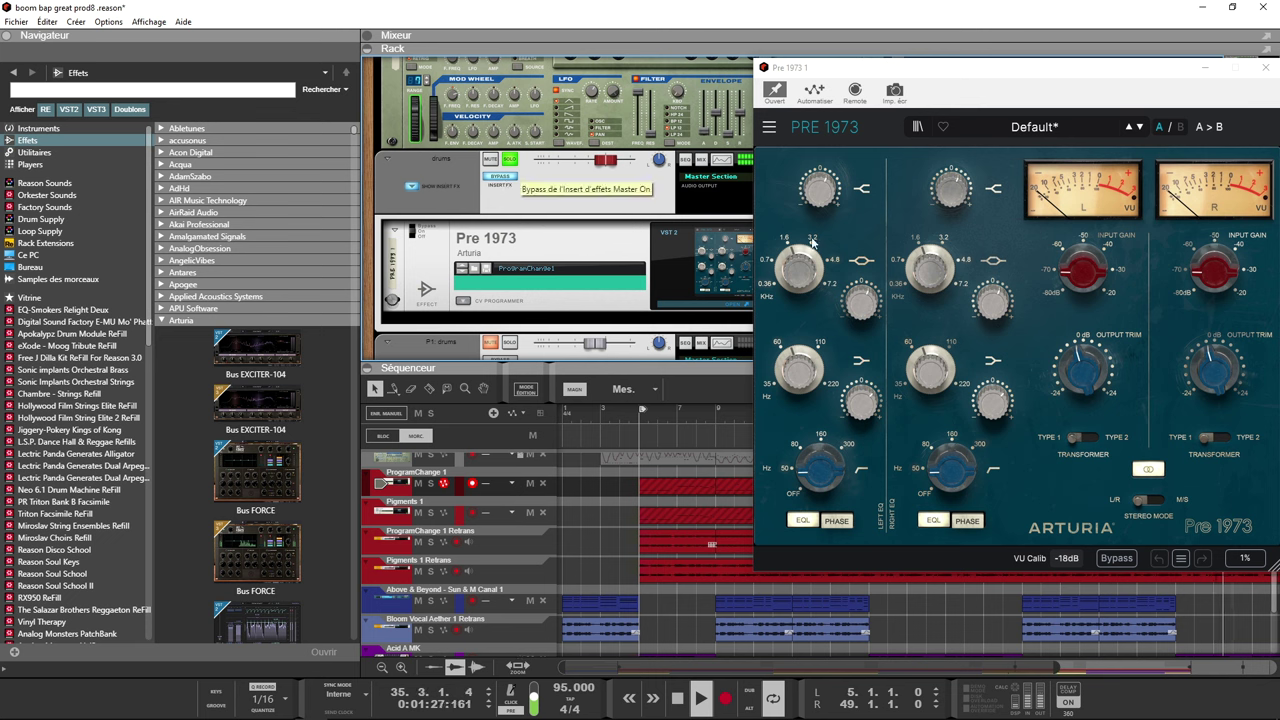
left_click(505, 183)
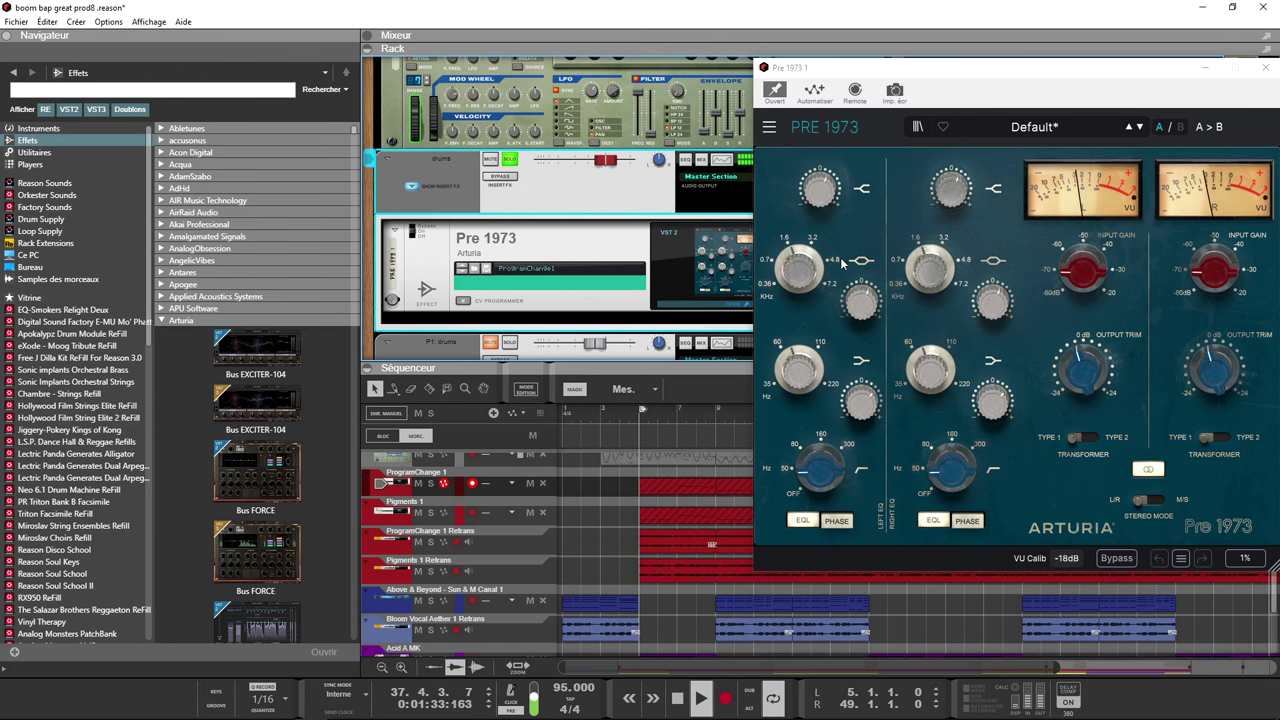
- Solo the P1: drums channel, review the attack and release settings of its Comp FET-76 insert, and close the compressor window
scroll(540, 270, "down", 3)
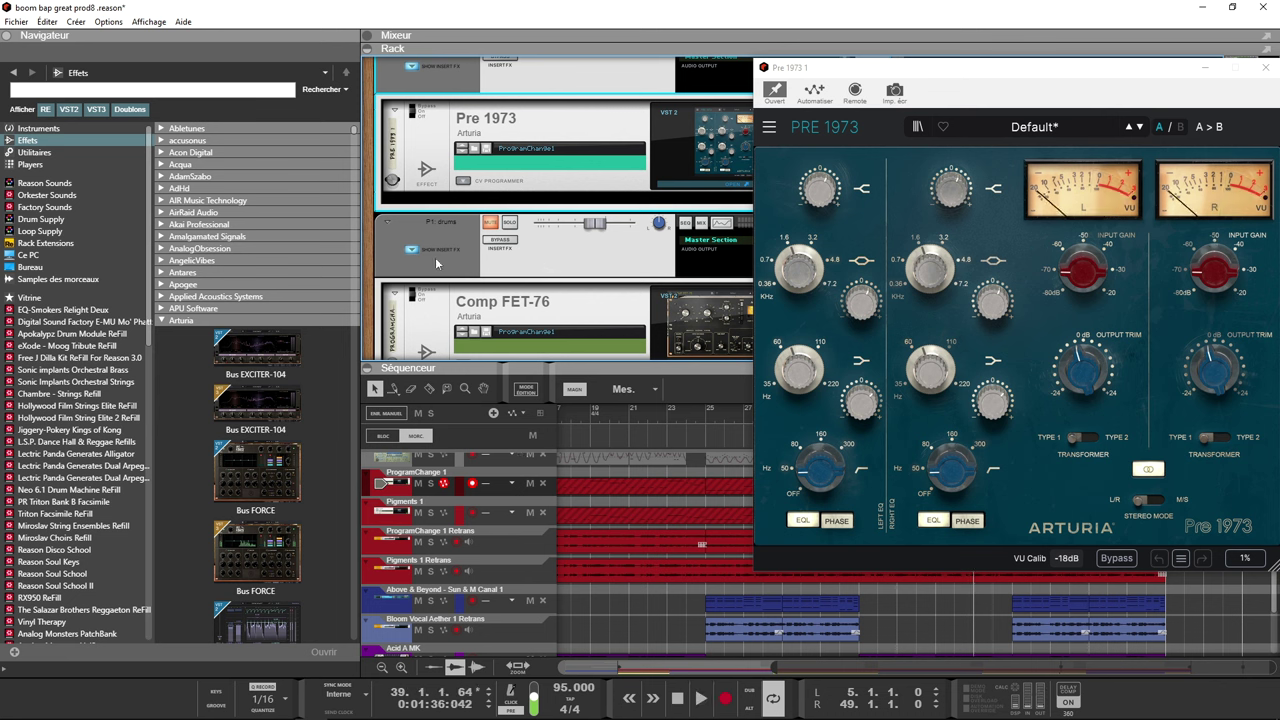
left_click(510, 224)
left_click(705, 332)
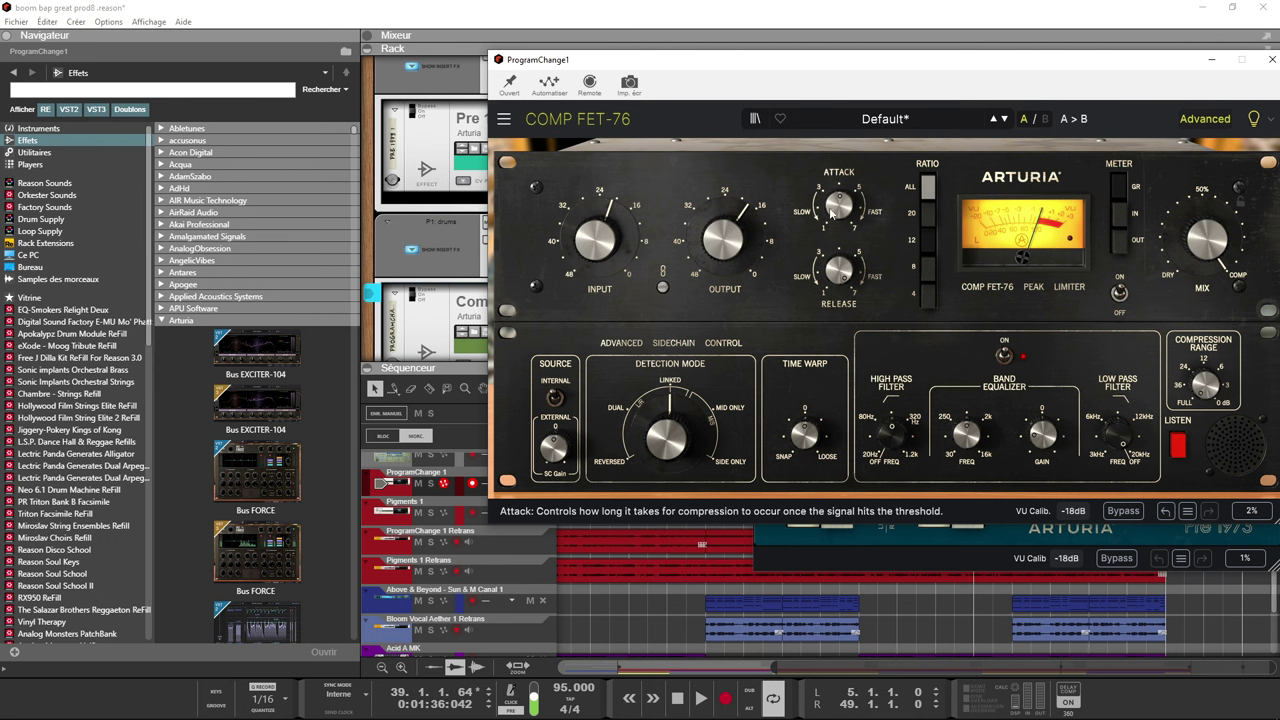
mouse_move(836, 206)
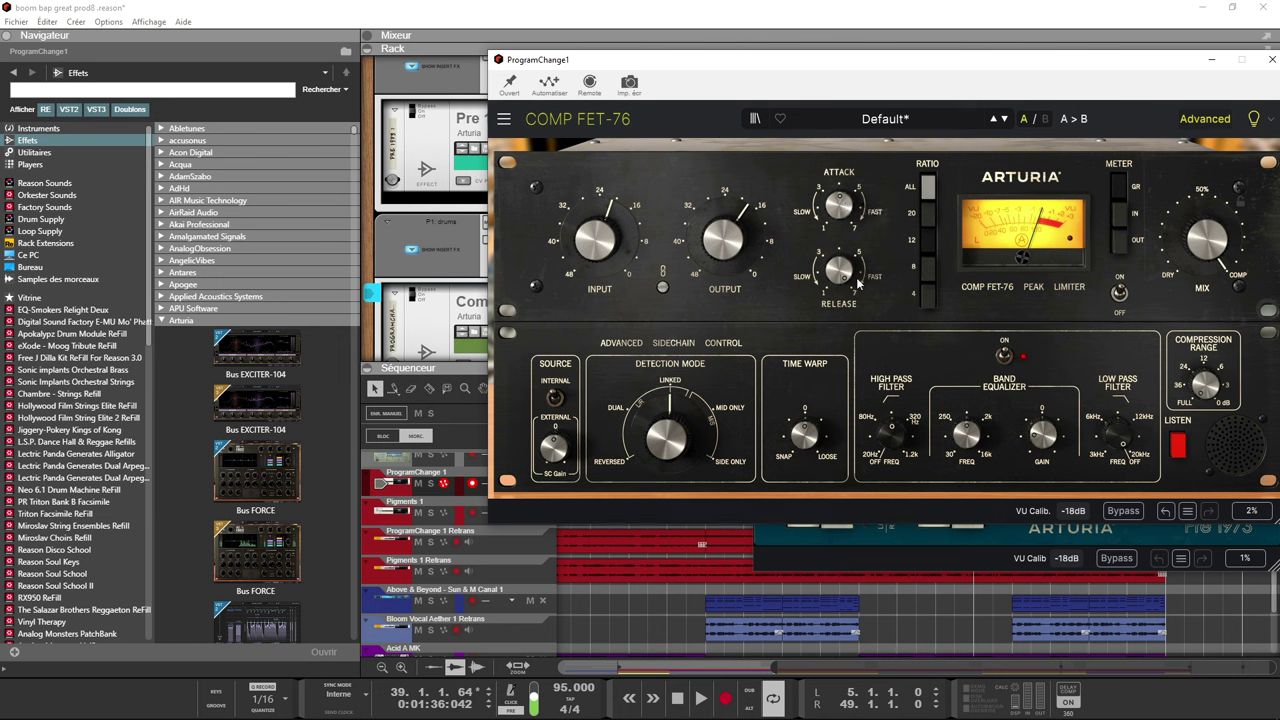
mouse_move(853, 290)
left_click(1270, 60)
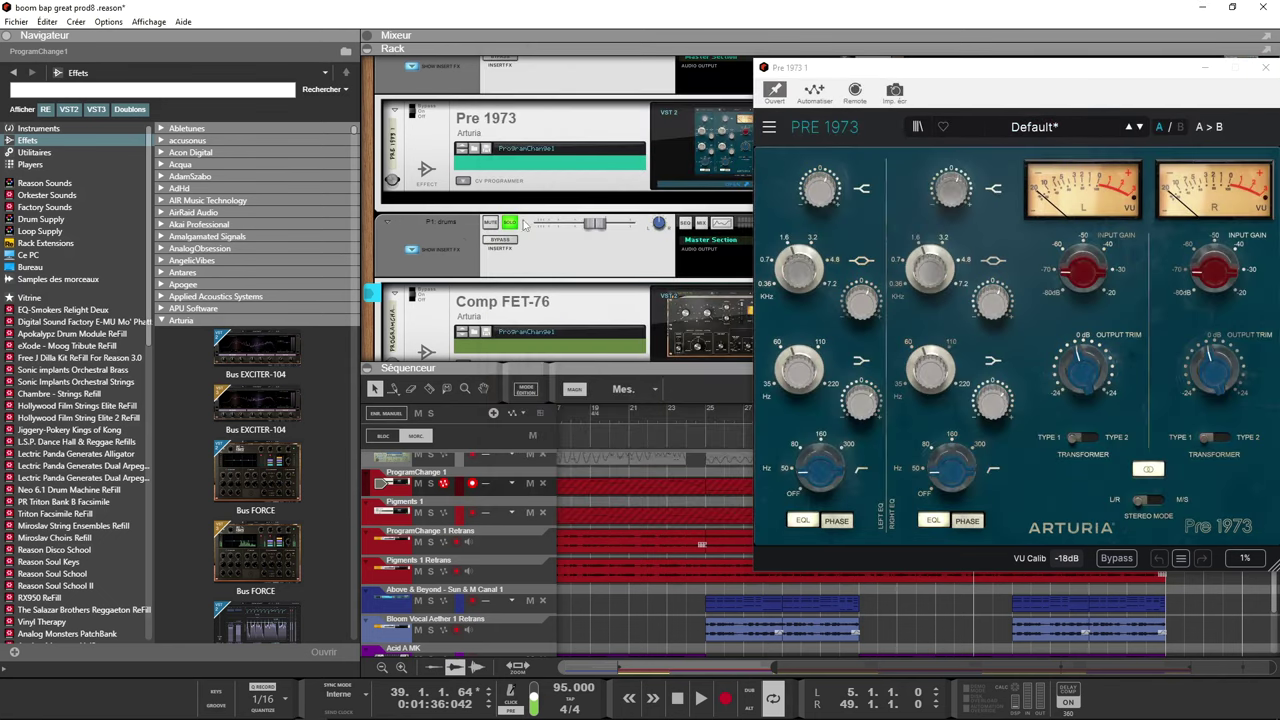
- Play from bar 5 and switch the P1: drums solo off and on twice to compare the drums without and with parallel compression
scroll(538, 181, "up", 2)
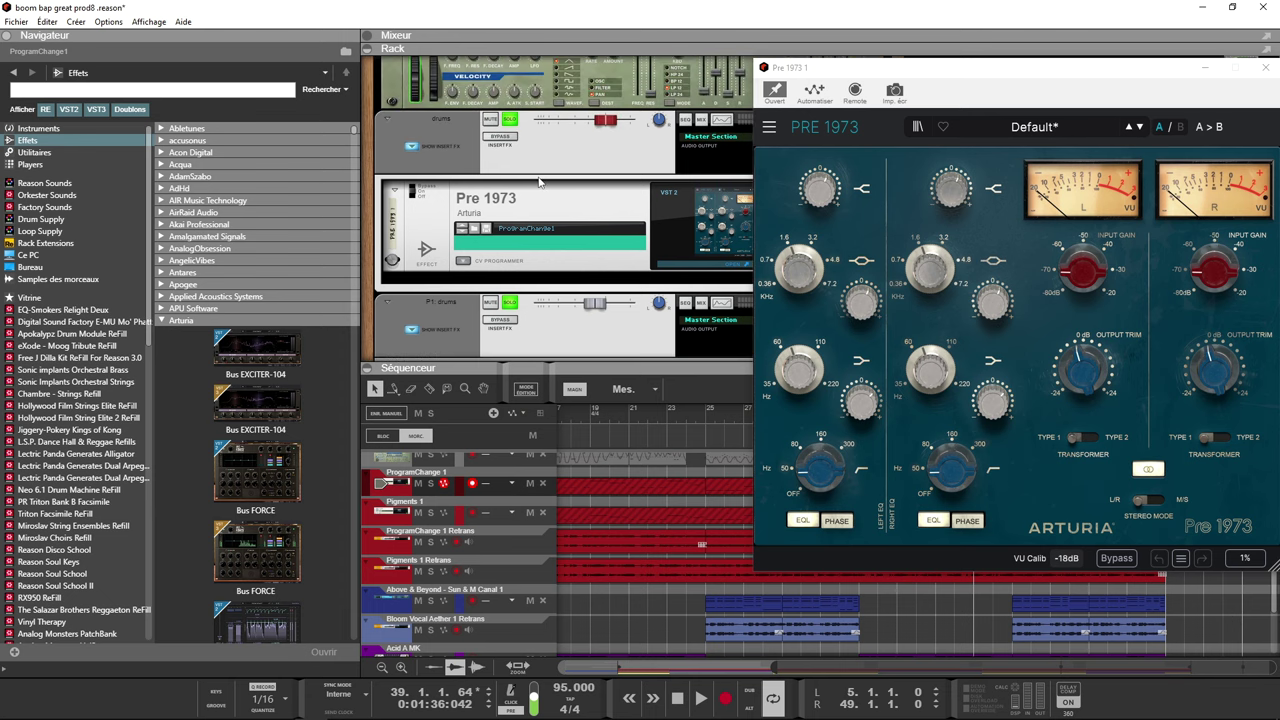
key("space")
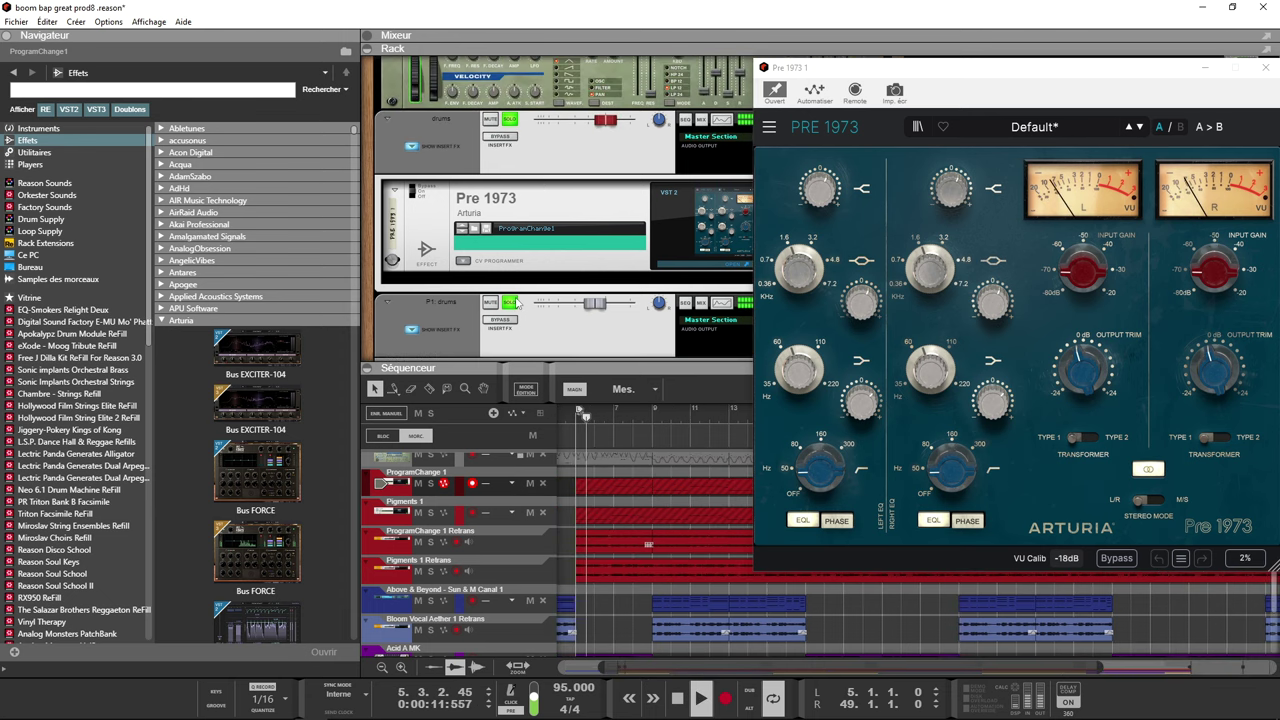
left_click(510, 303)
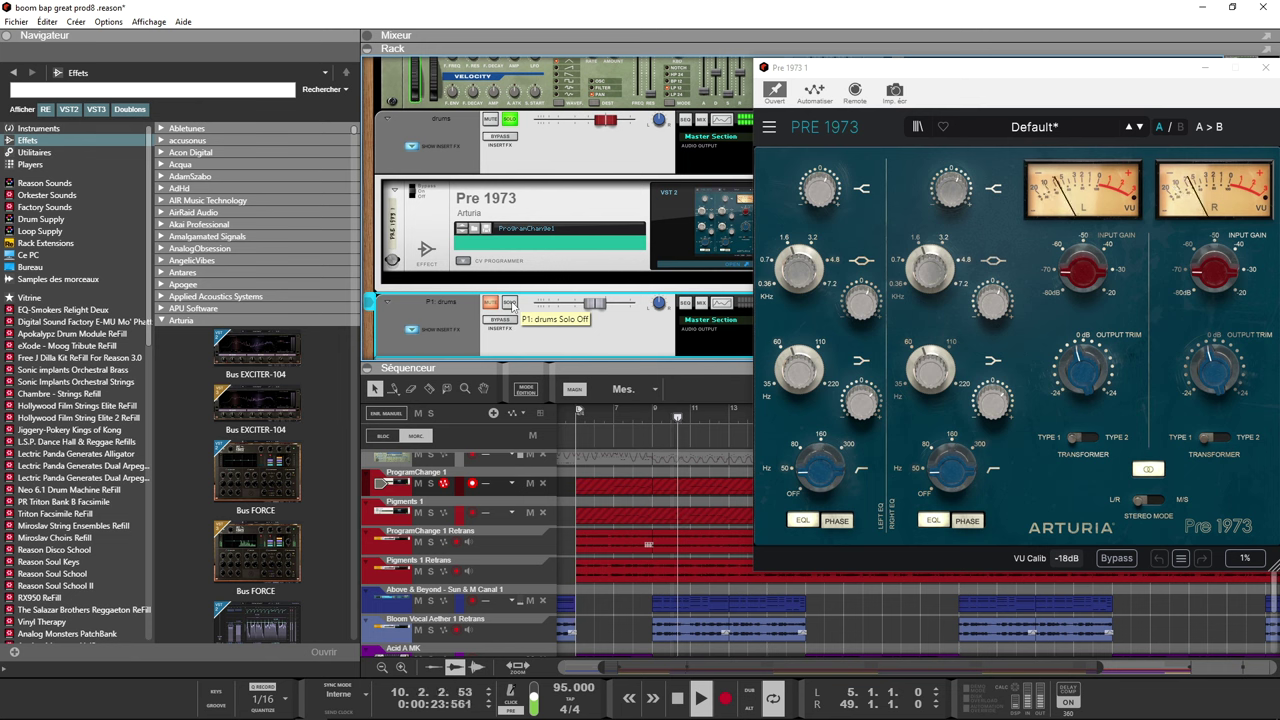
left_click(510, 303)
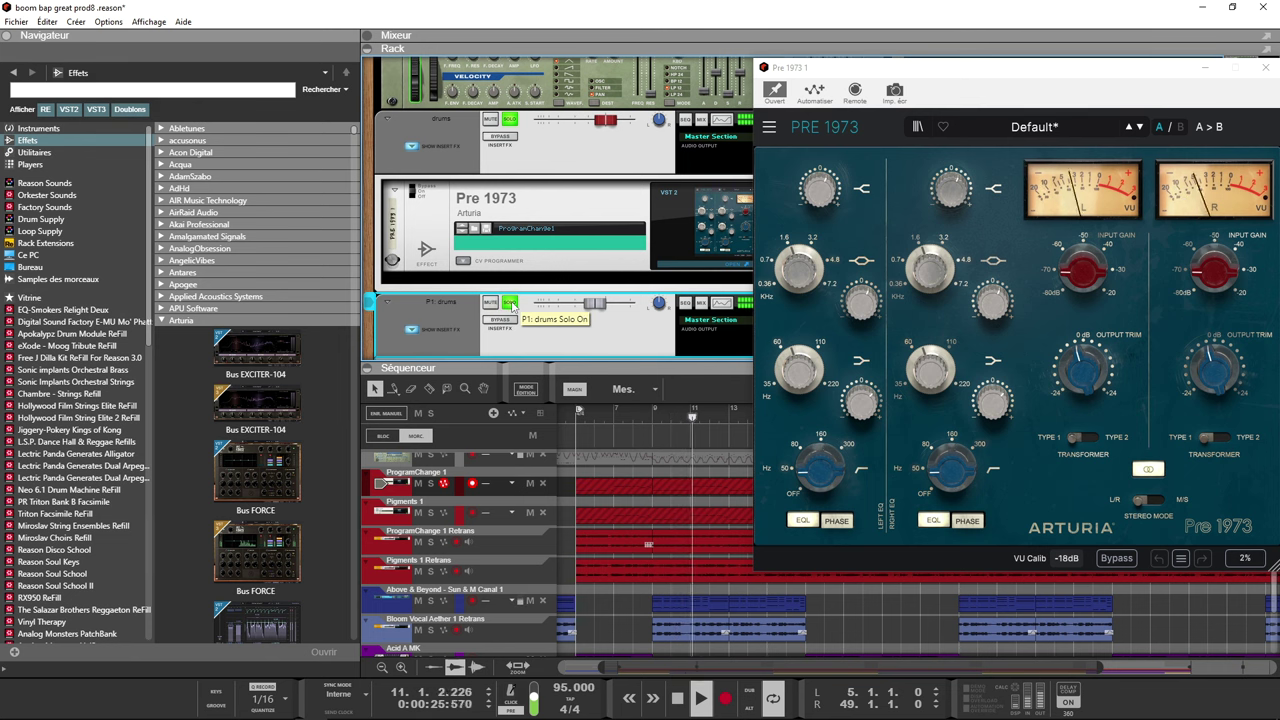
scroll(511, 305, "down", 2)
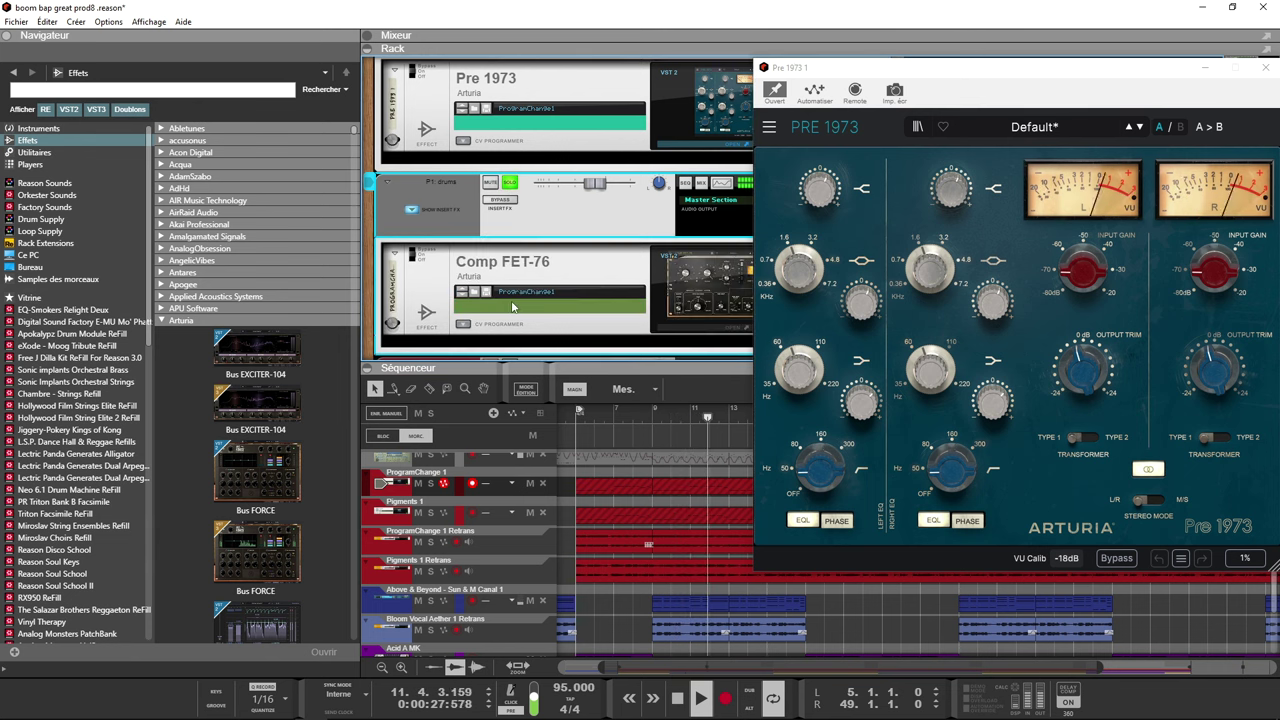
left_click(510, 184)
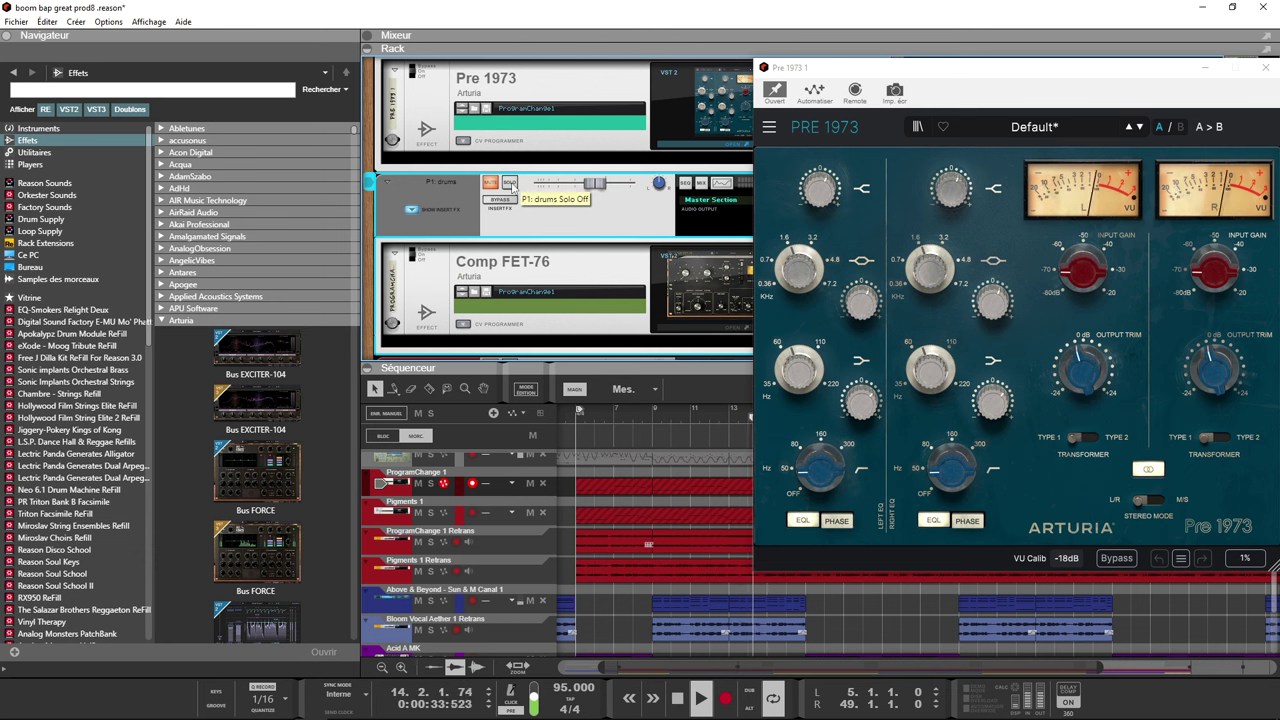
left_click(510, 184)
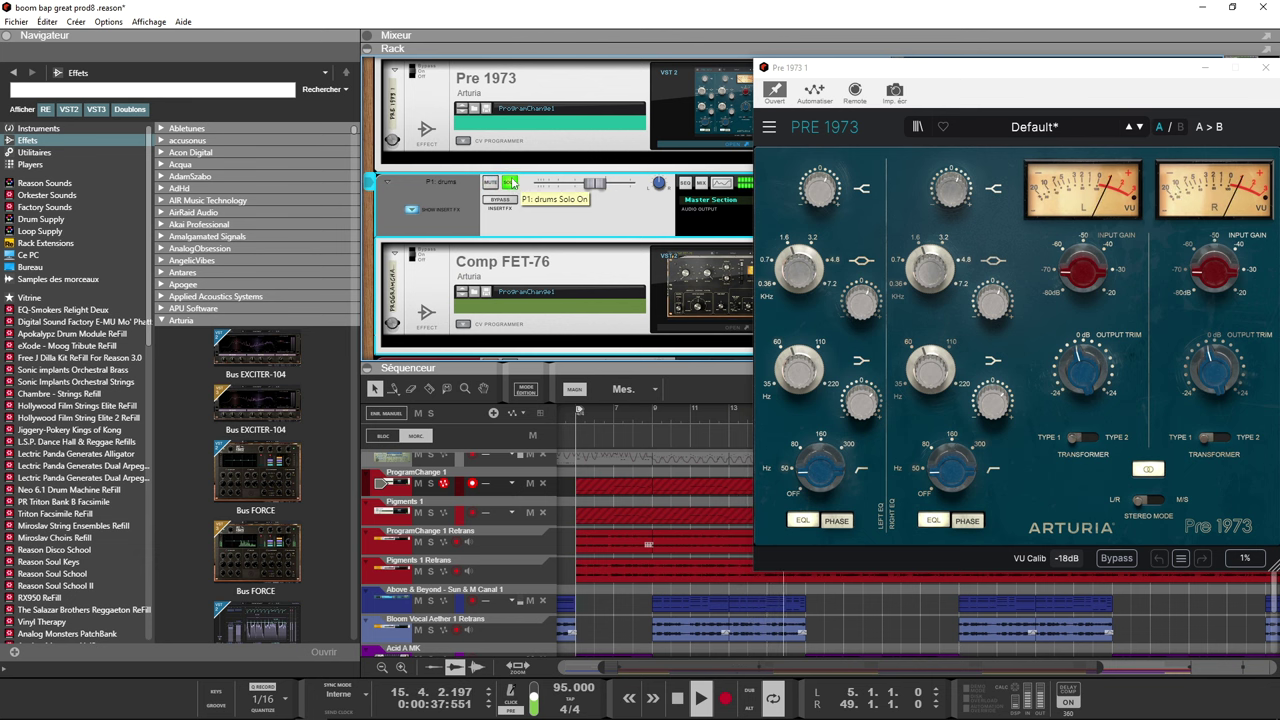
- Turn off the solo on both the drums and P1: drums channels so the full mix plays
scroll(512, 187, "up", 5)
scroll(512, 276, "down", 3)
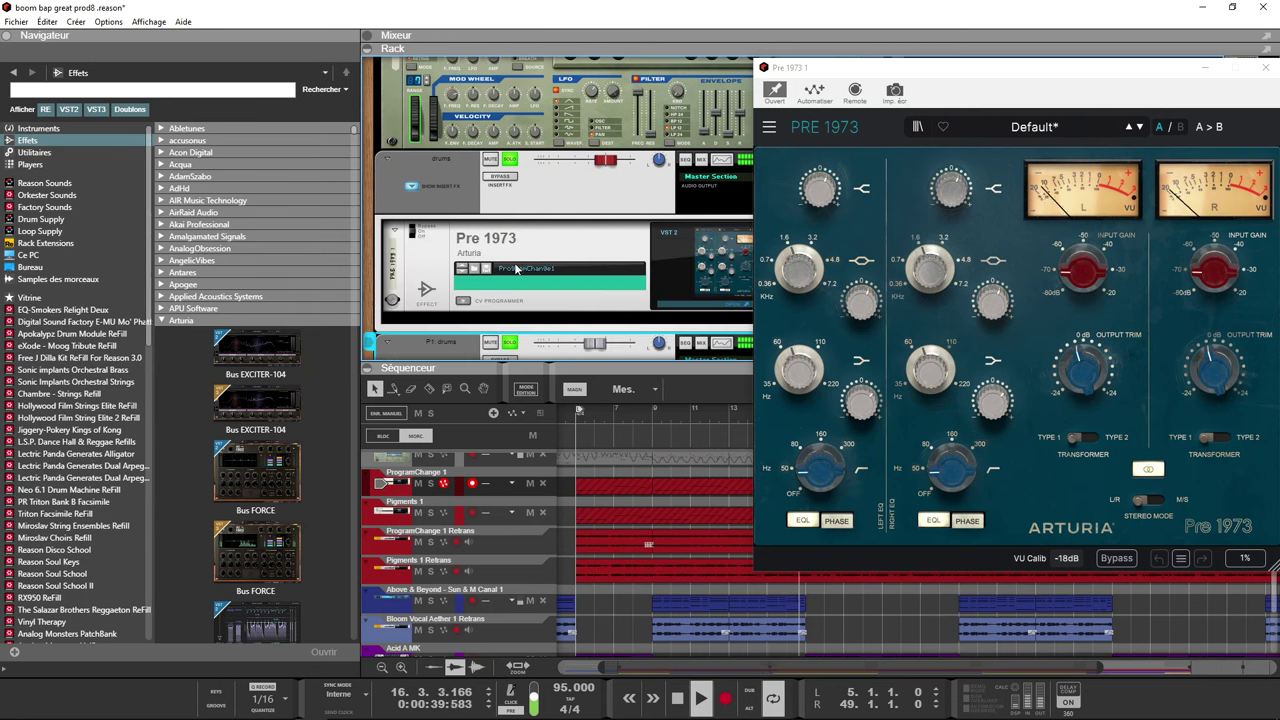
left_click(508, 160)
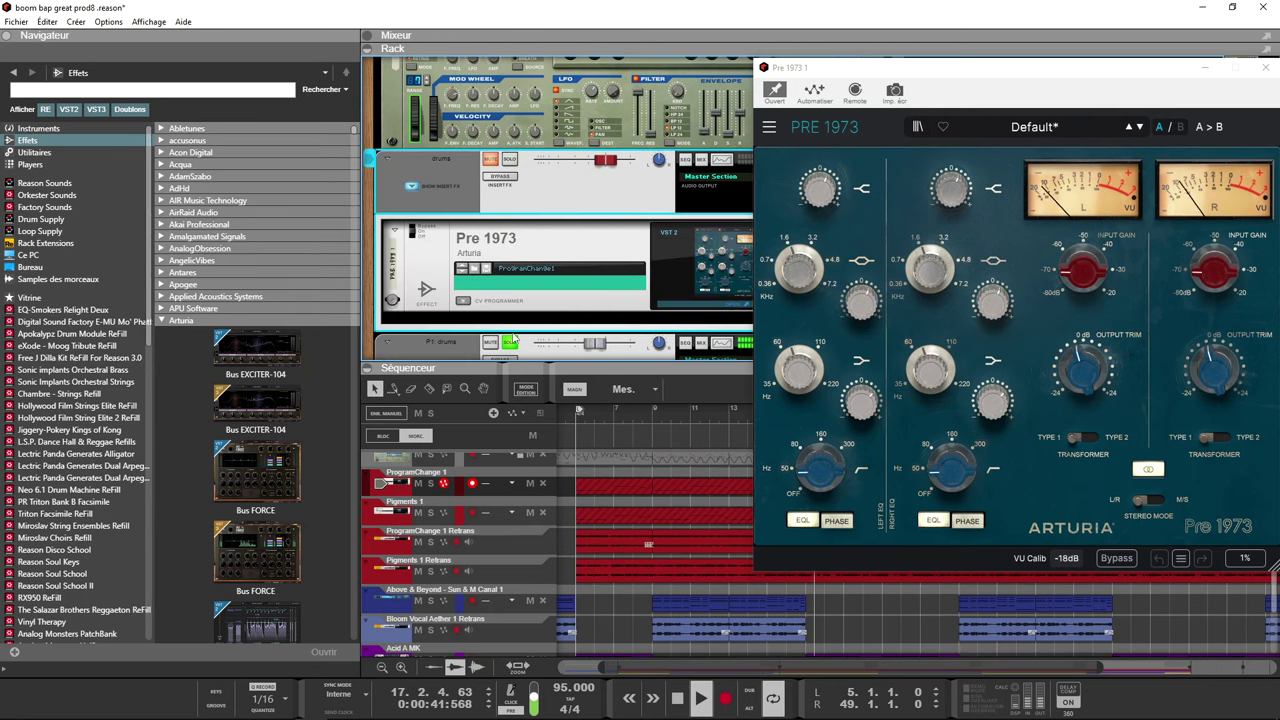
left_click(634, 262)
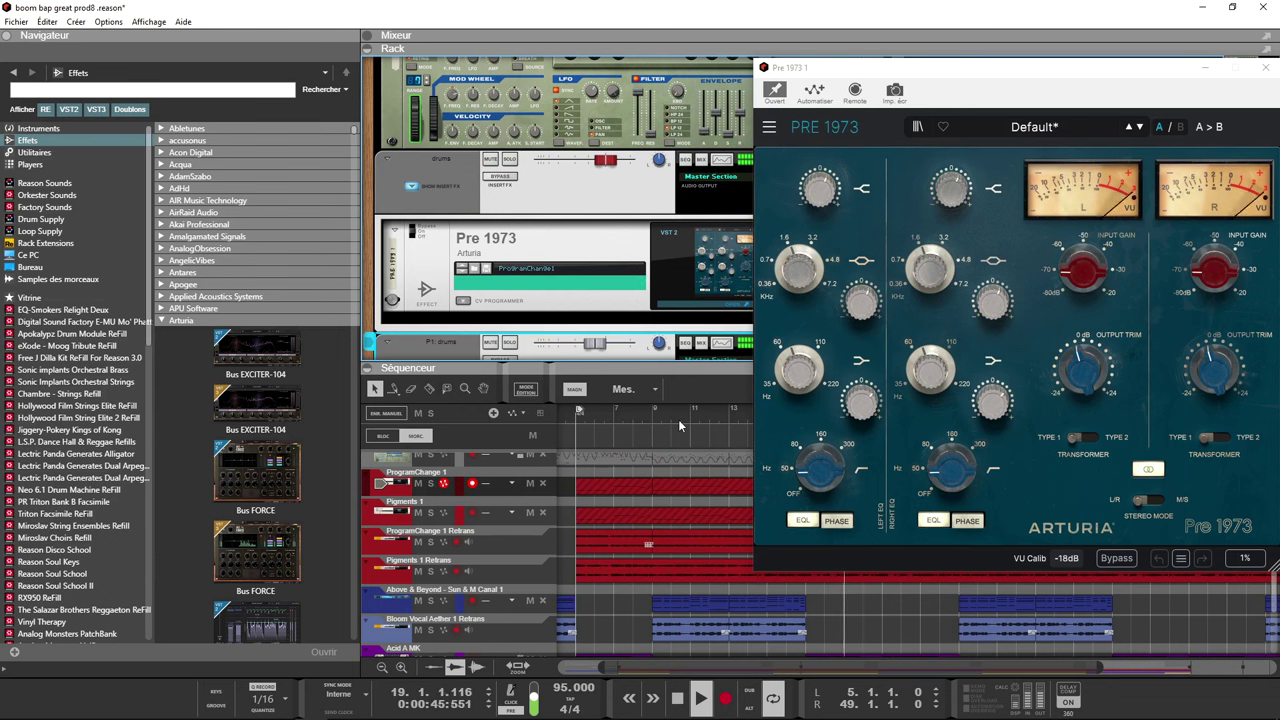
- Stop playback, select the ProgramChange 1 track, and open the interface of its MiniBrute V instrument
scroll(658, 320, "down", 2)
scroll(658, 320, "down", 3)
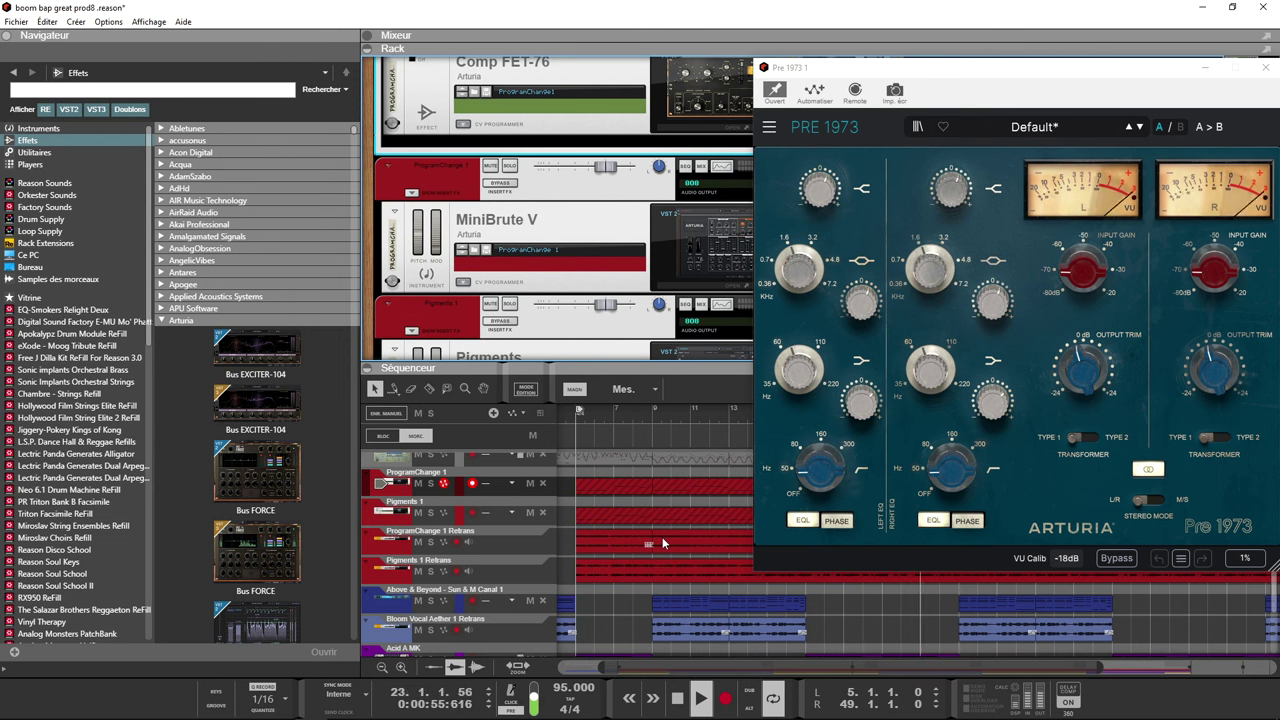
key("space")
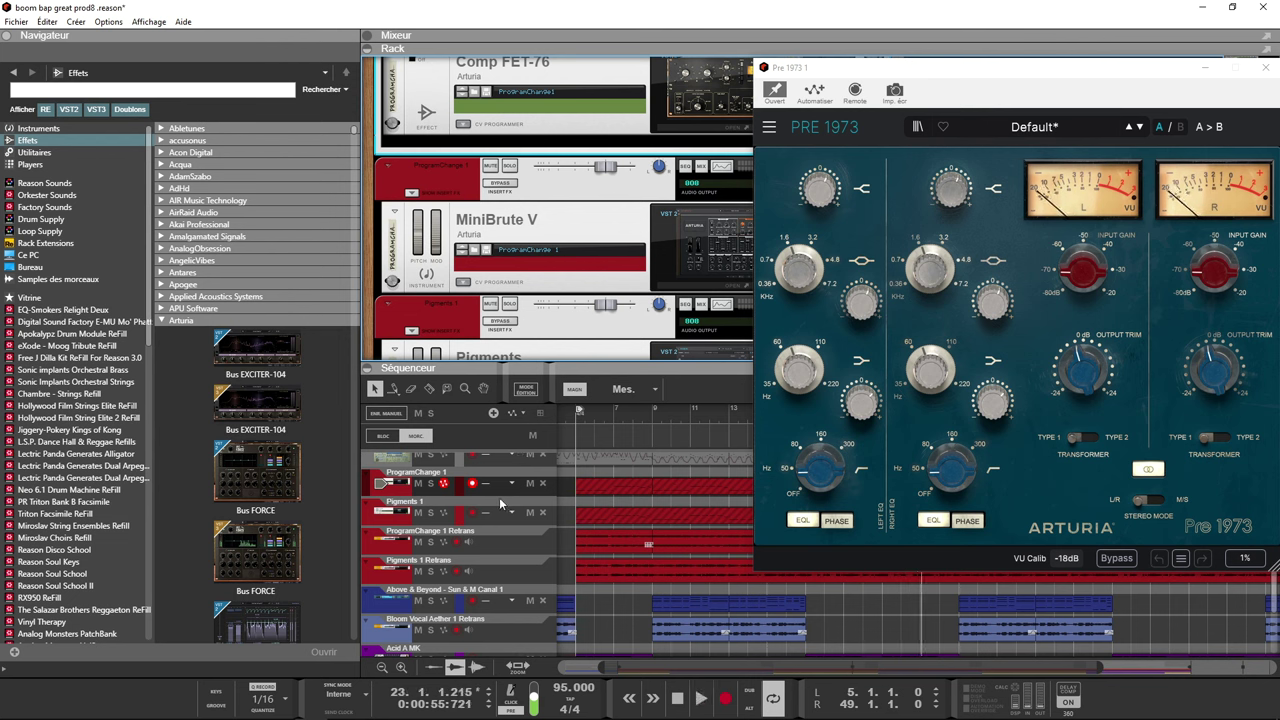
left_click(383, 483)
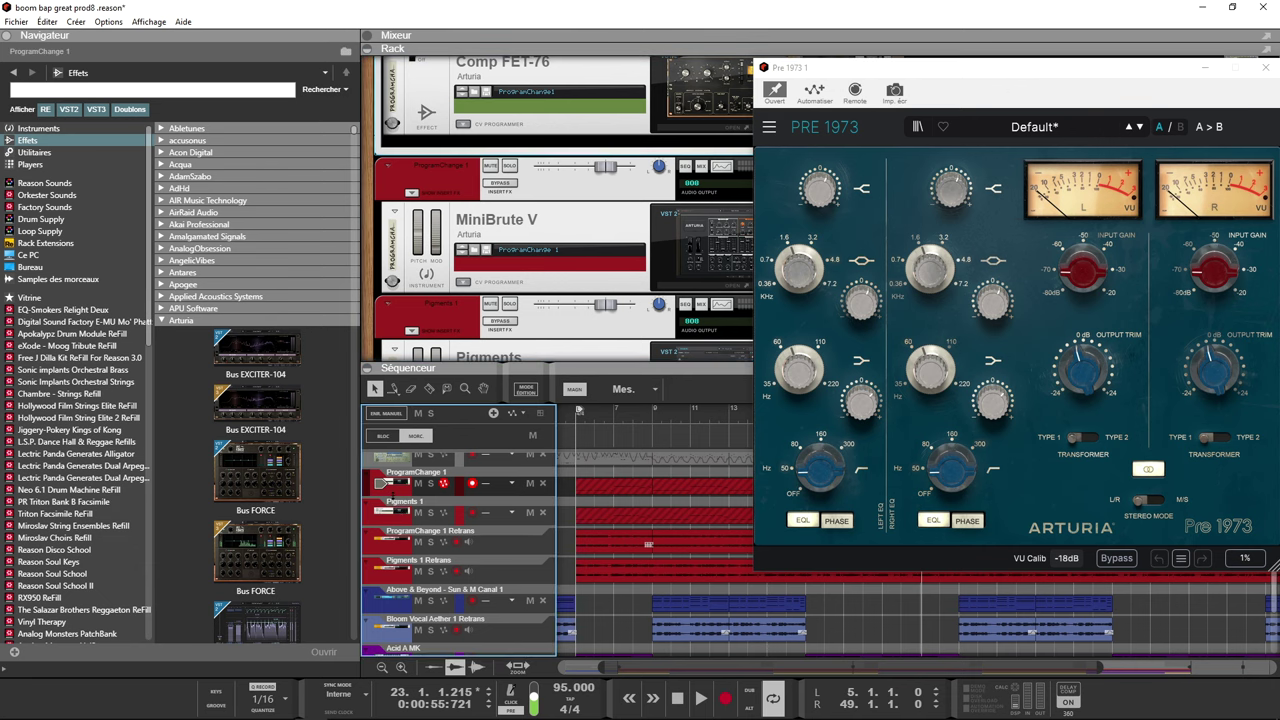
left_click(669, 272)
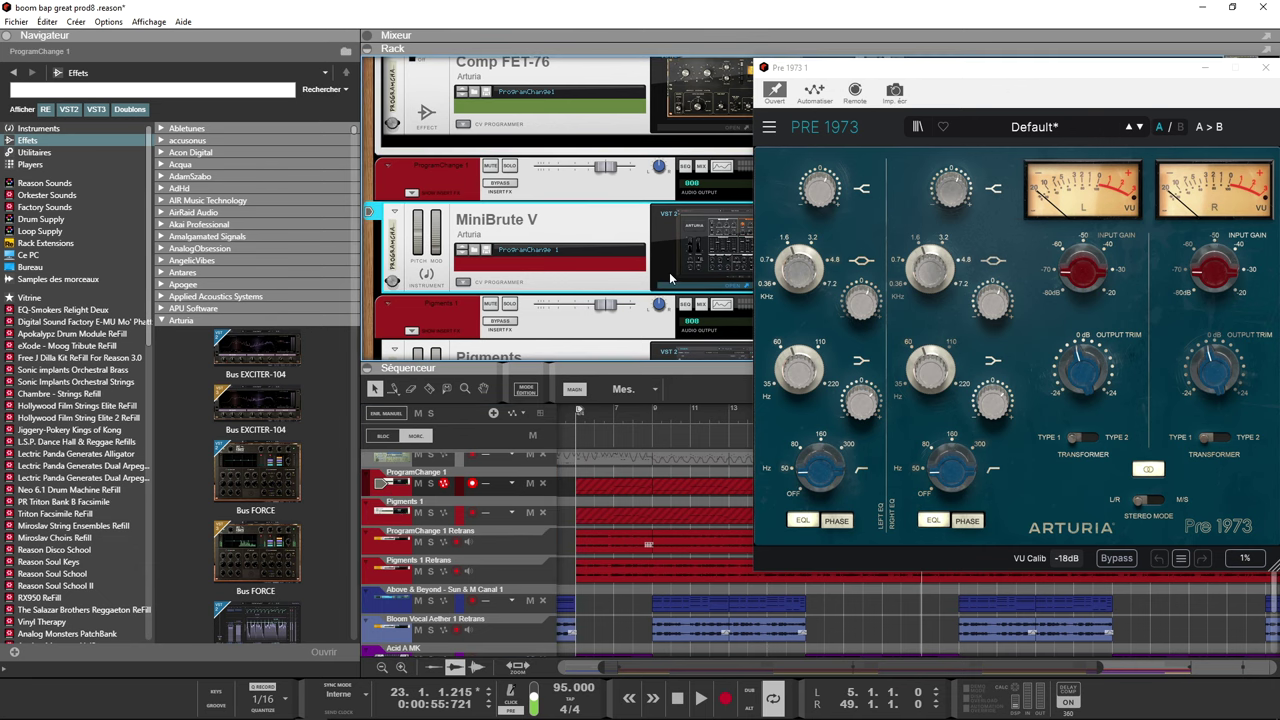
double_click(669, 272)
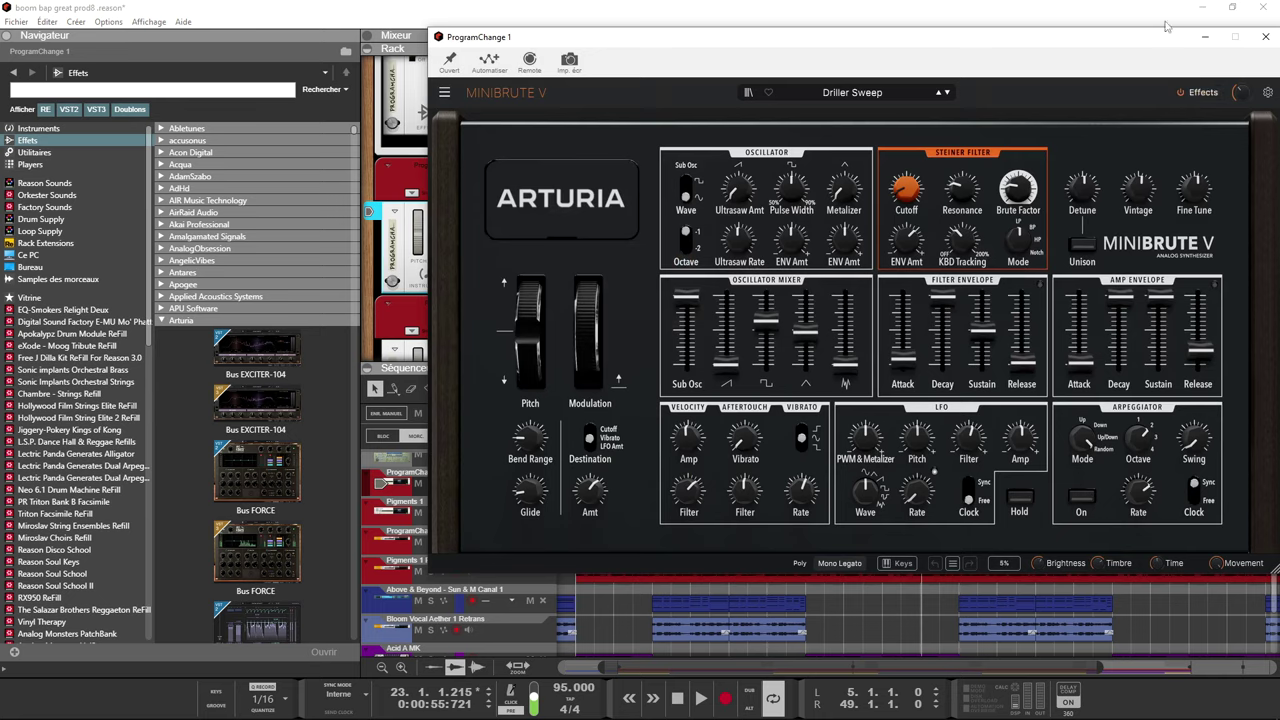
- Close the Pre 1973 window and reposition the MiniBrute V window so its whole interface is visible
left_click_drag(1134, 49, 860, 14)
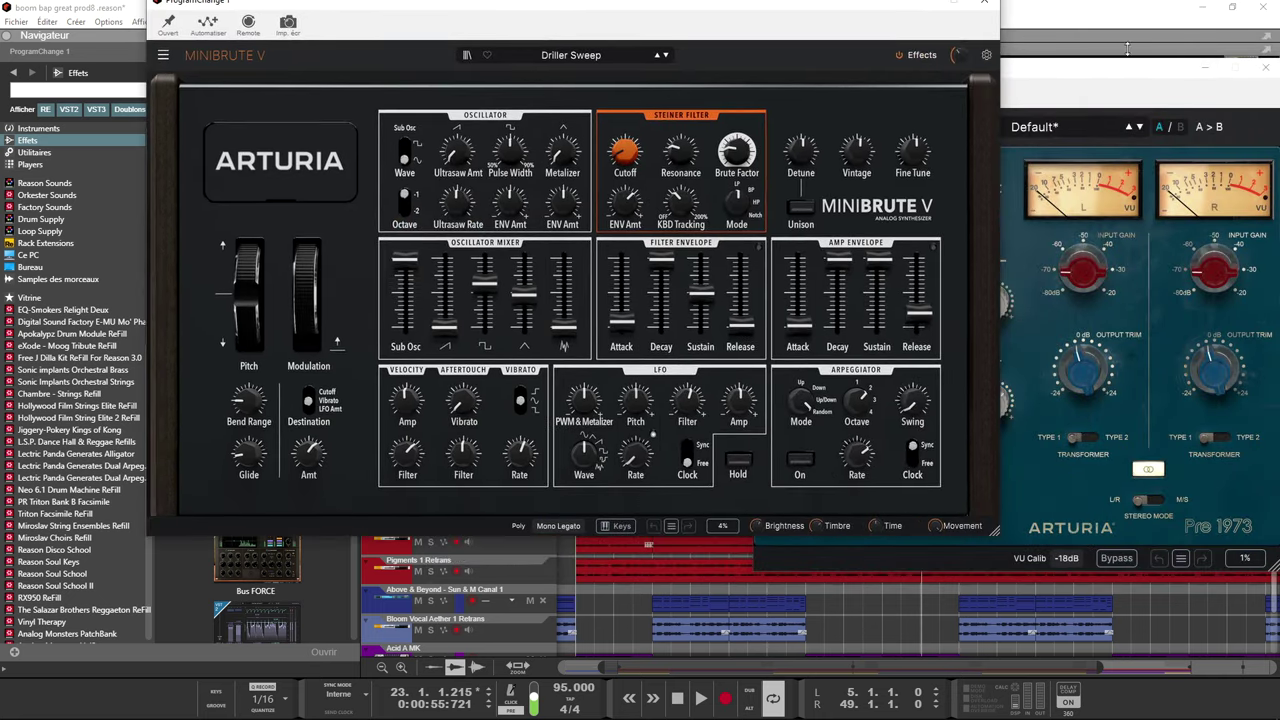
left_click(1265, 70)
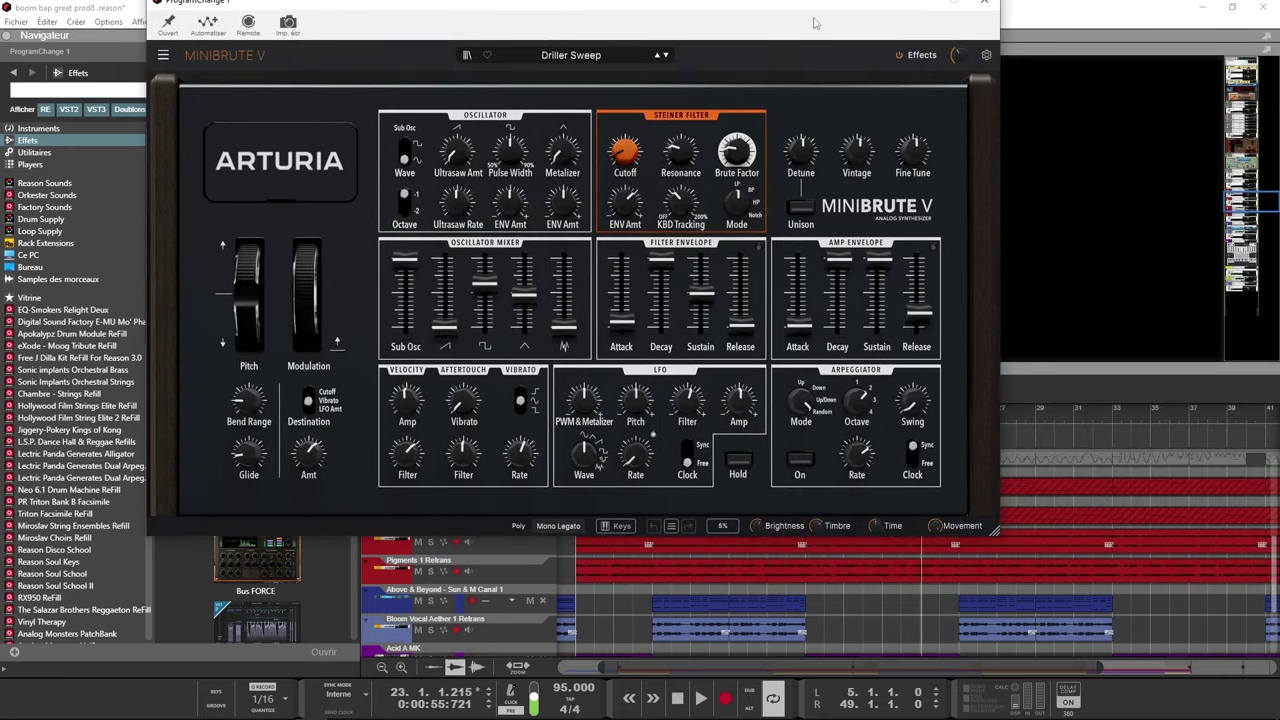
left_click_drag(815, 12, 899, 31)
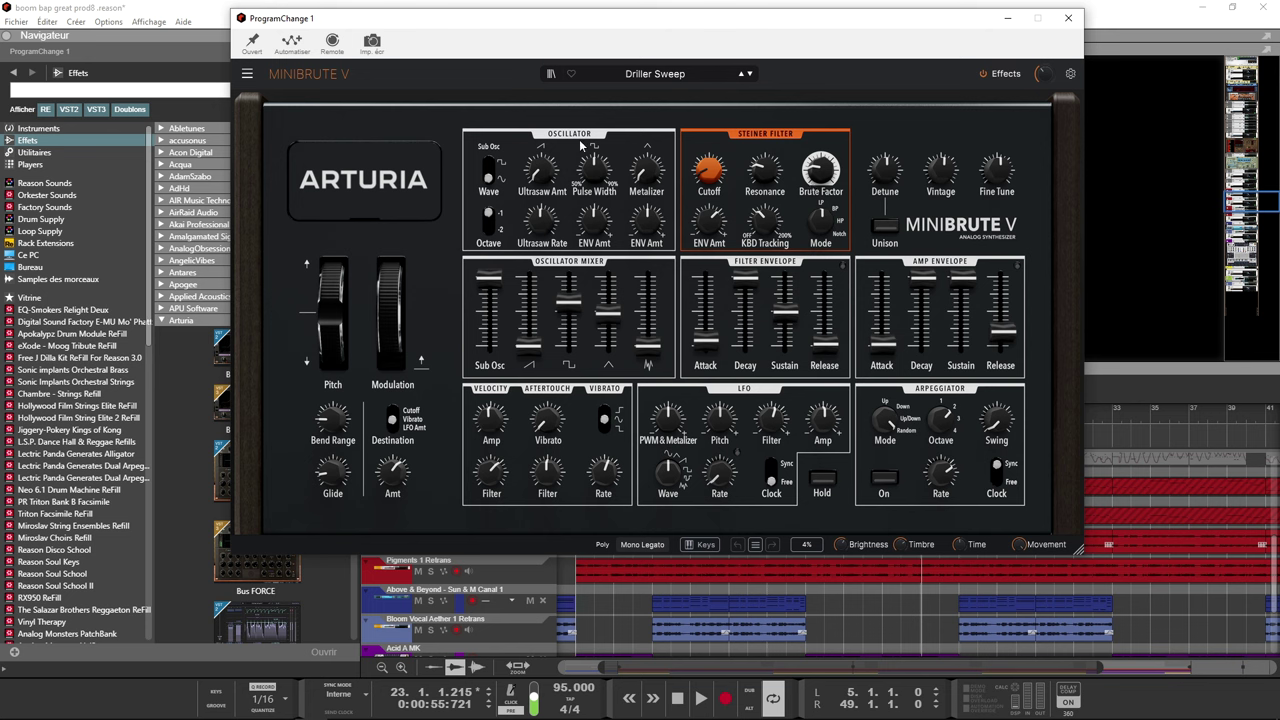
- Reveal the controls behind the MiniBrute V's Arturia plate, review its Effects section, and close the instrument
left_click(374, 199)
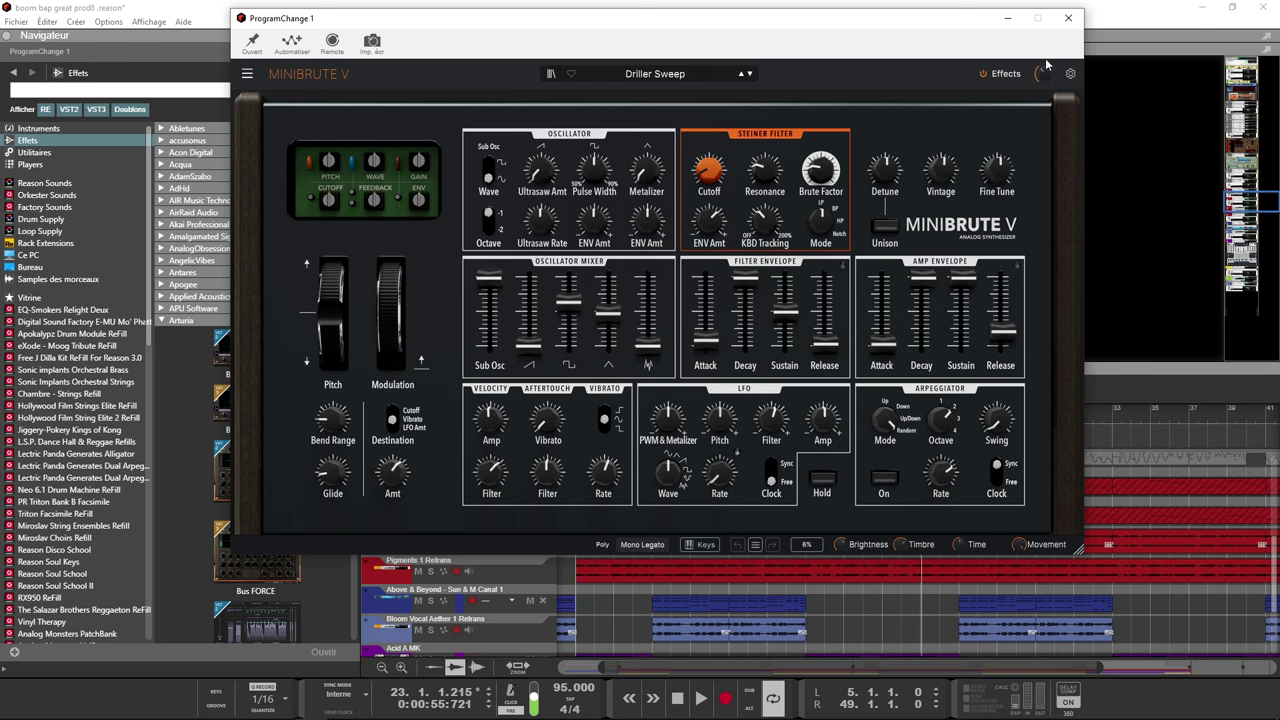
left_click(1000, 73)
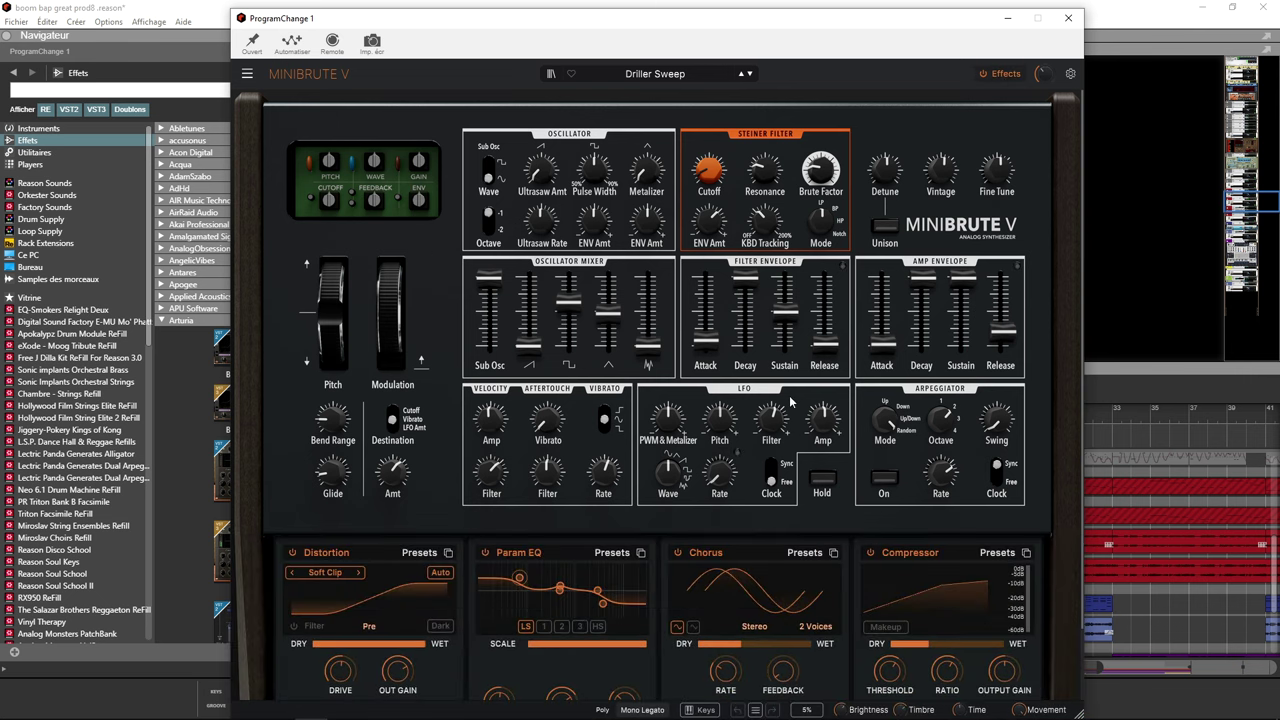
left_click_drag(808, 26, 808, 6)
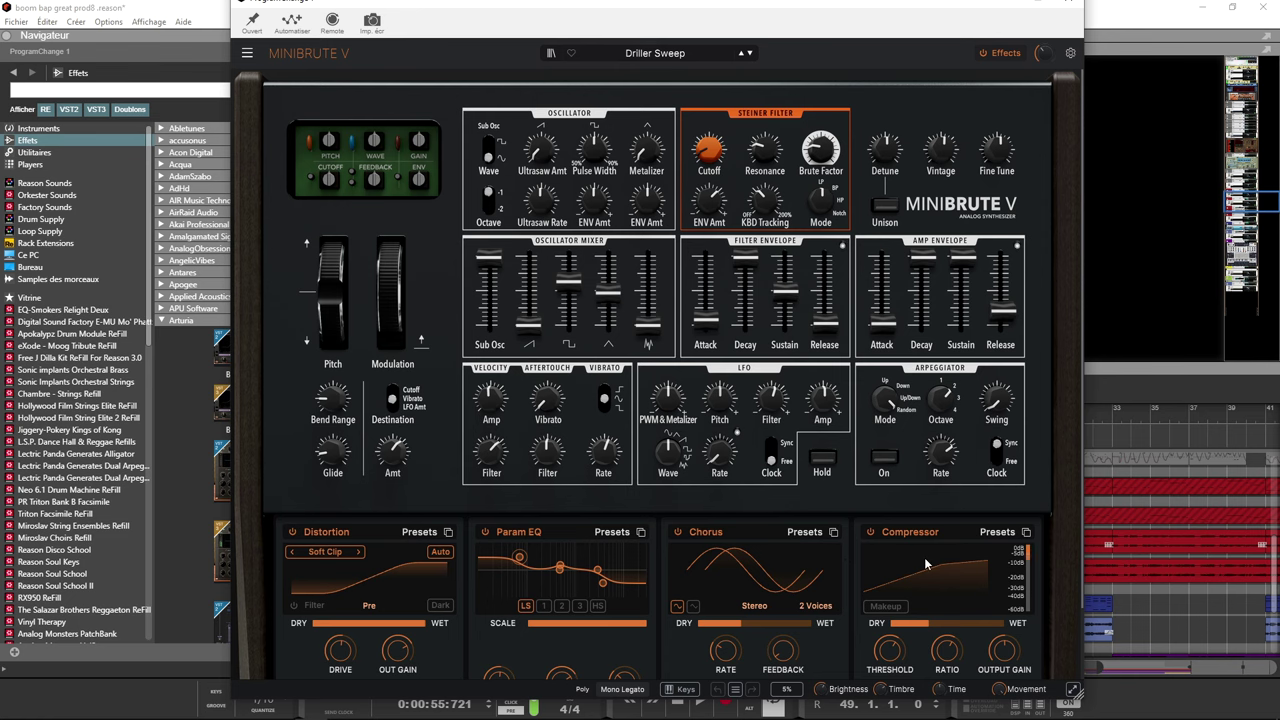
key("alt+F4")
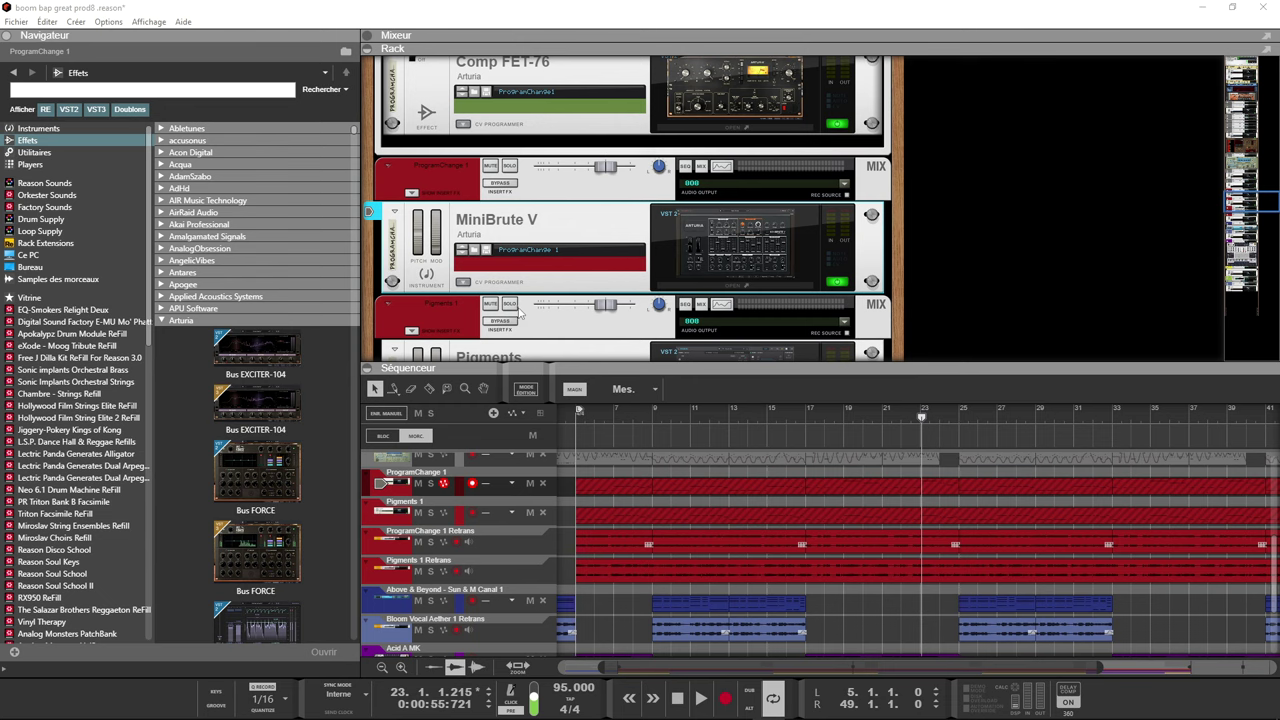
scroll(522, 314, "down", 3)
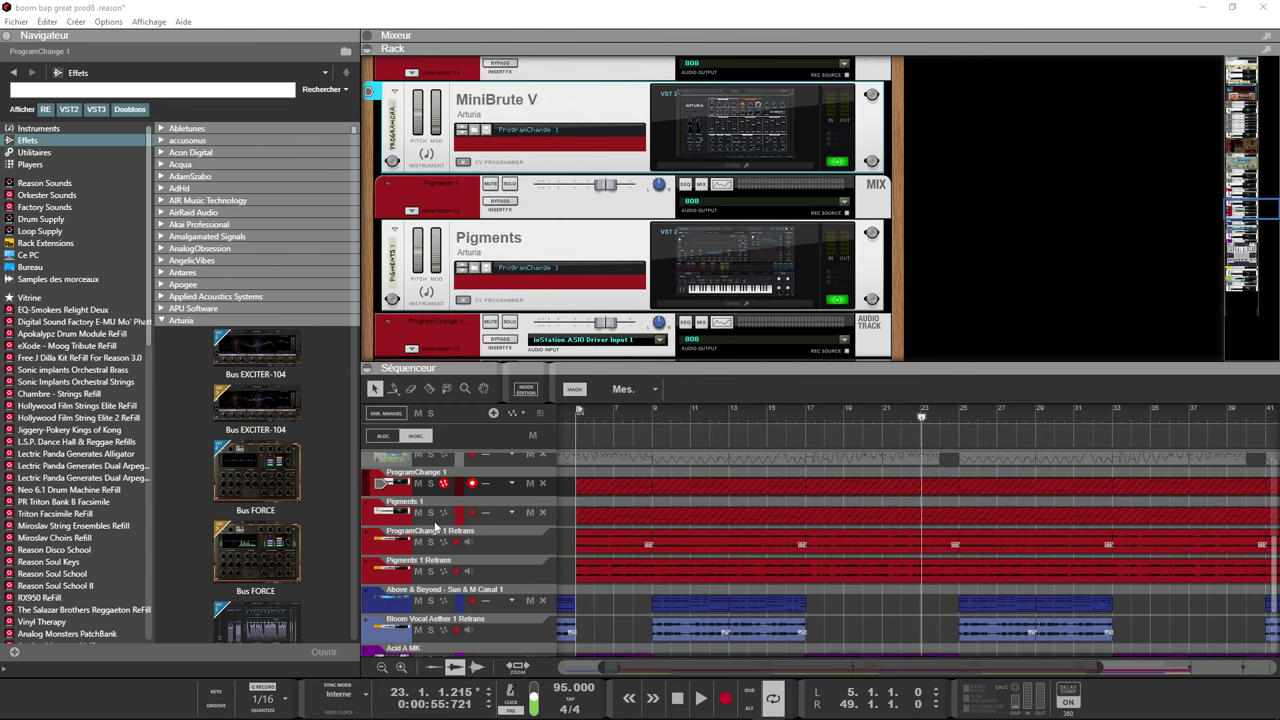
- Select the Pigments 1 track and open the interface of its Pigments instrument
left_click(435, 524)
left_click(678, 295)
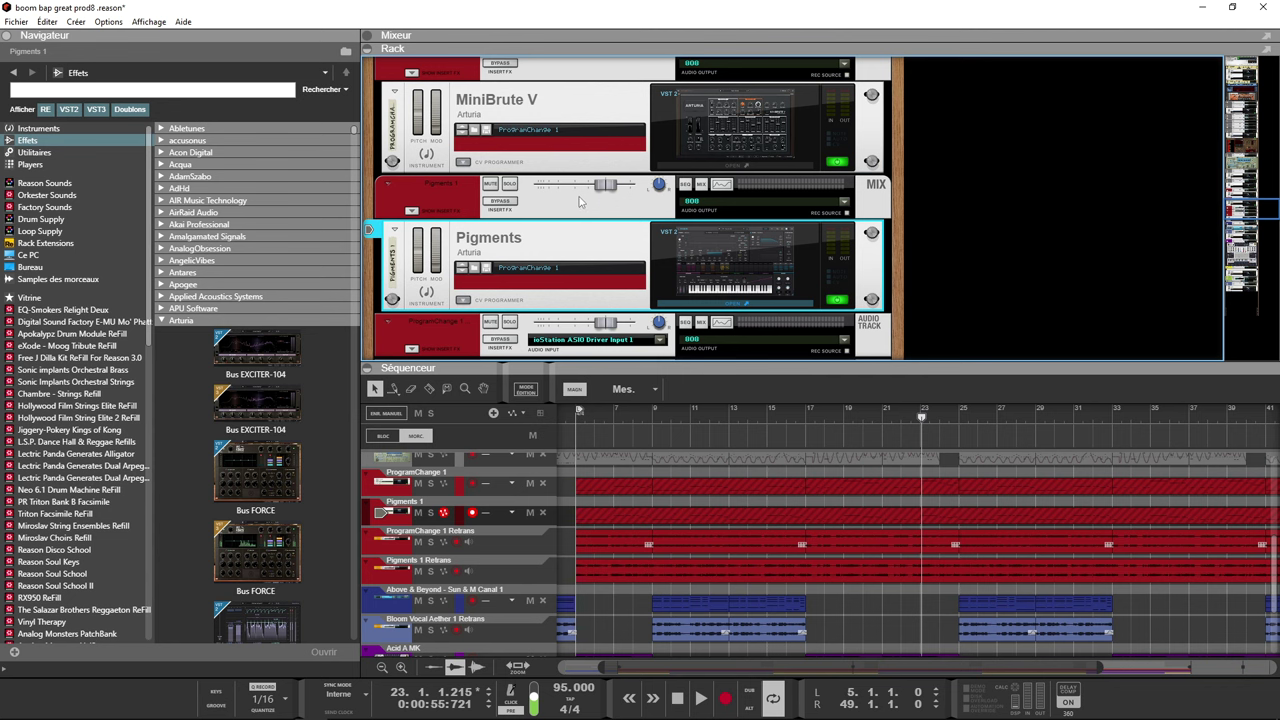
left_click(702, 240)
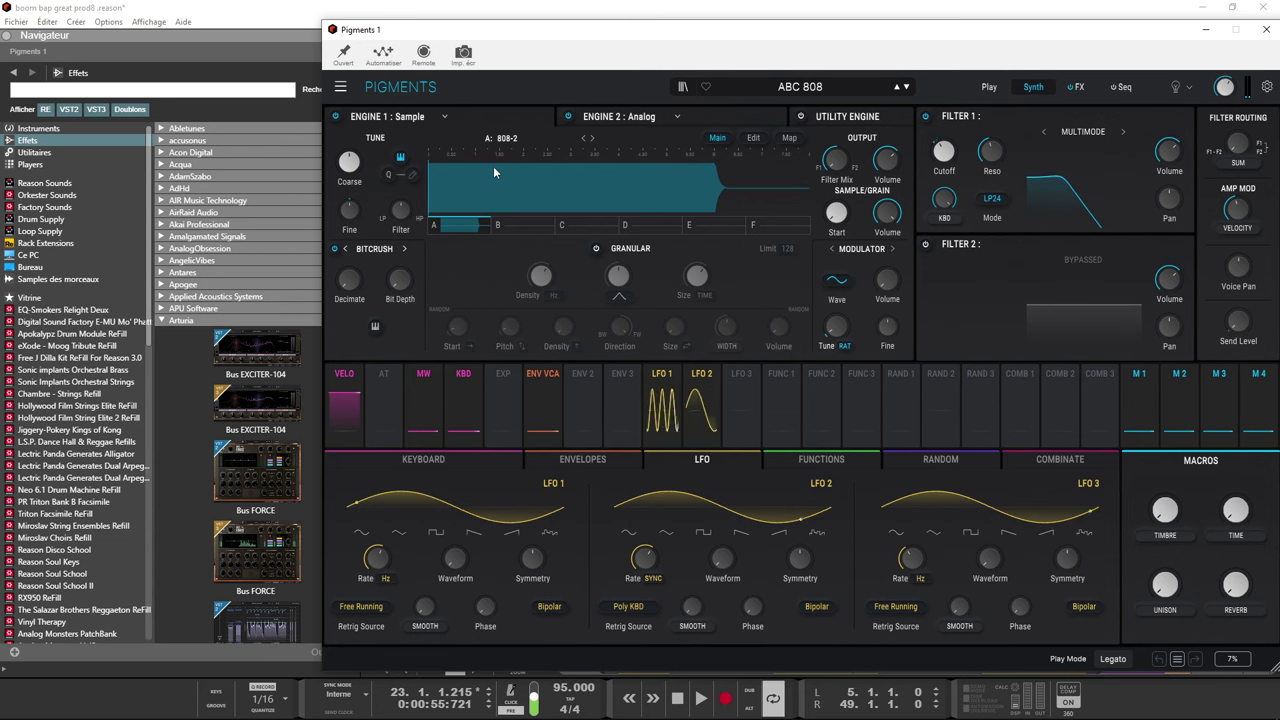
- Toggle Pigments' Engine 1 bypass, examine the oscillators of the Analog Engine 2, and close the instrument
left_click(336, 116)
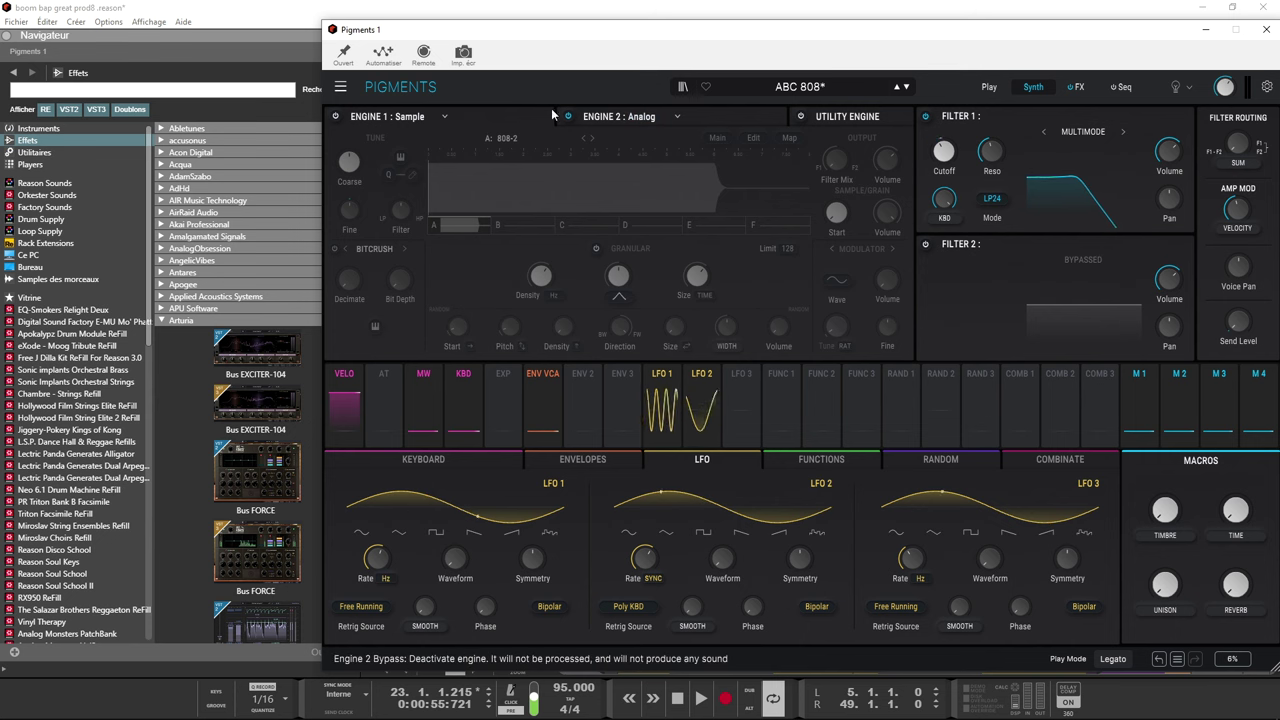
left_click(587, 119)
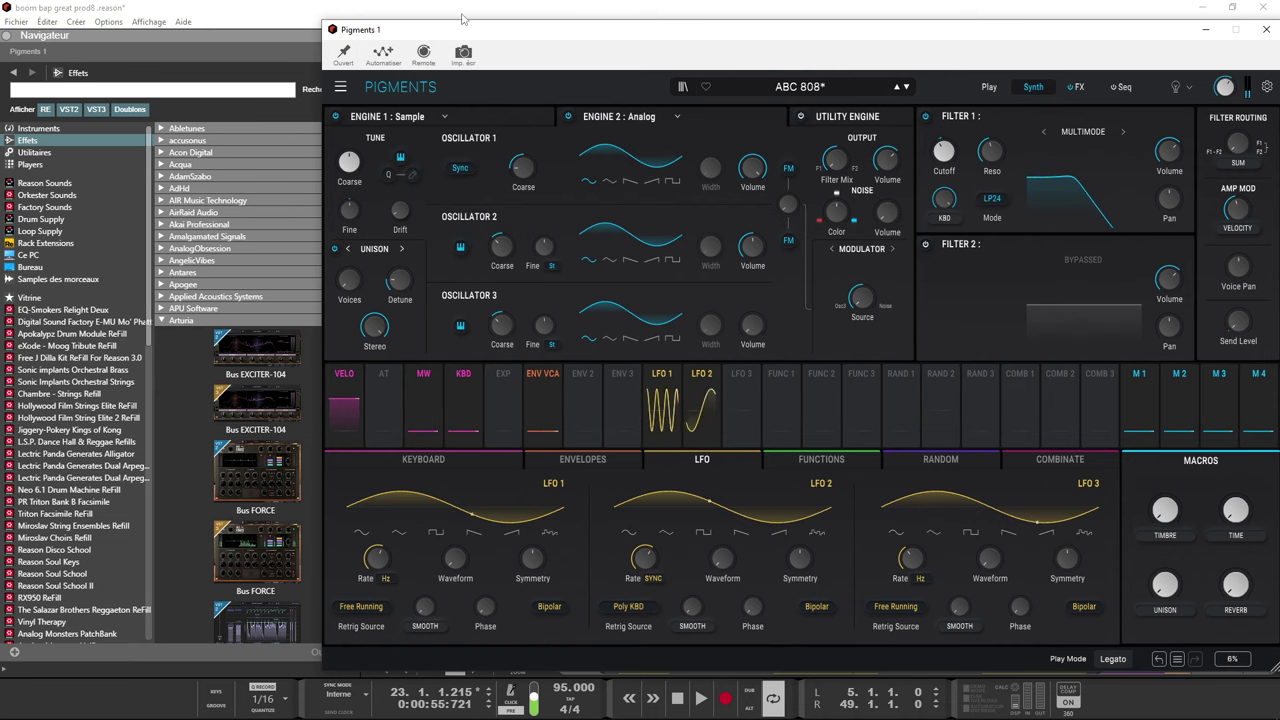
left_click(1266, 29)
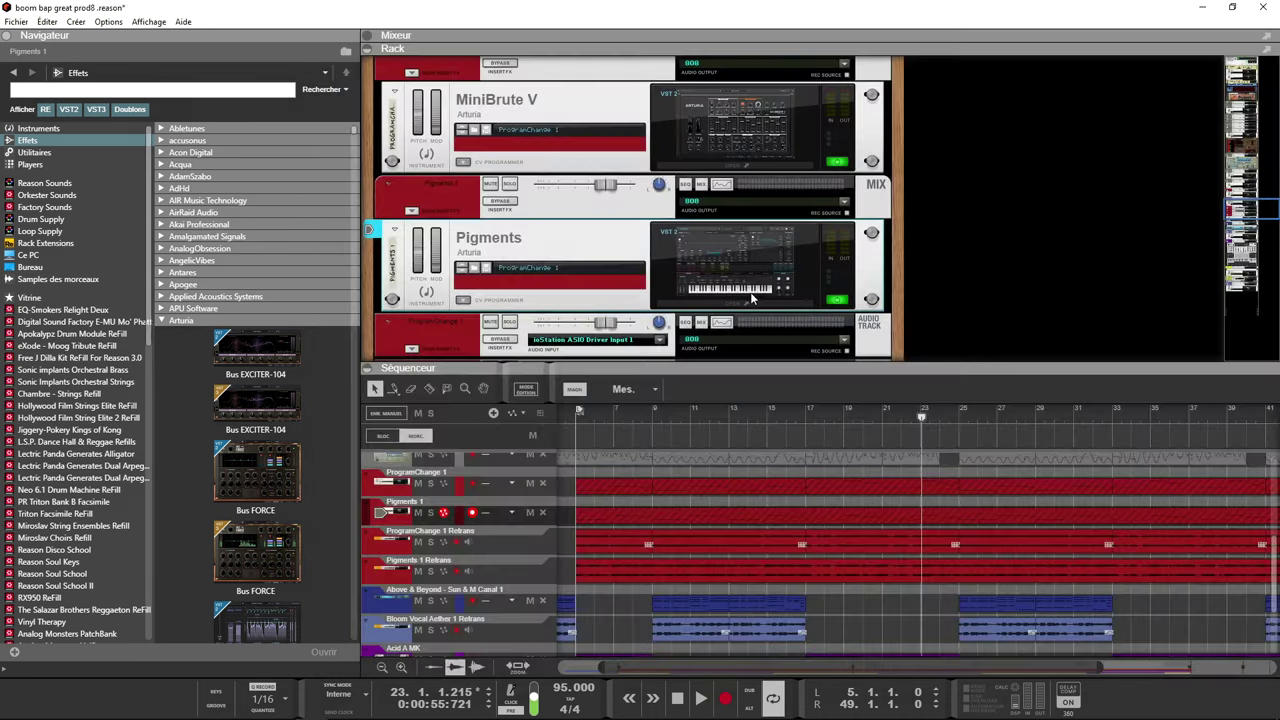
- Solo the 808 mix channel, play the song to hear it in isolation, and stop playback
scroll(690, 230, "down", 5)
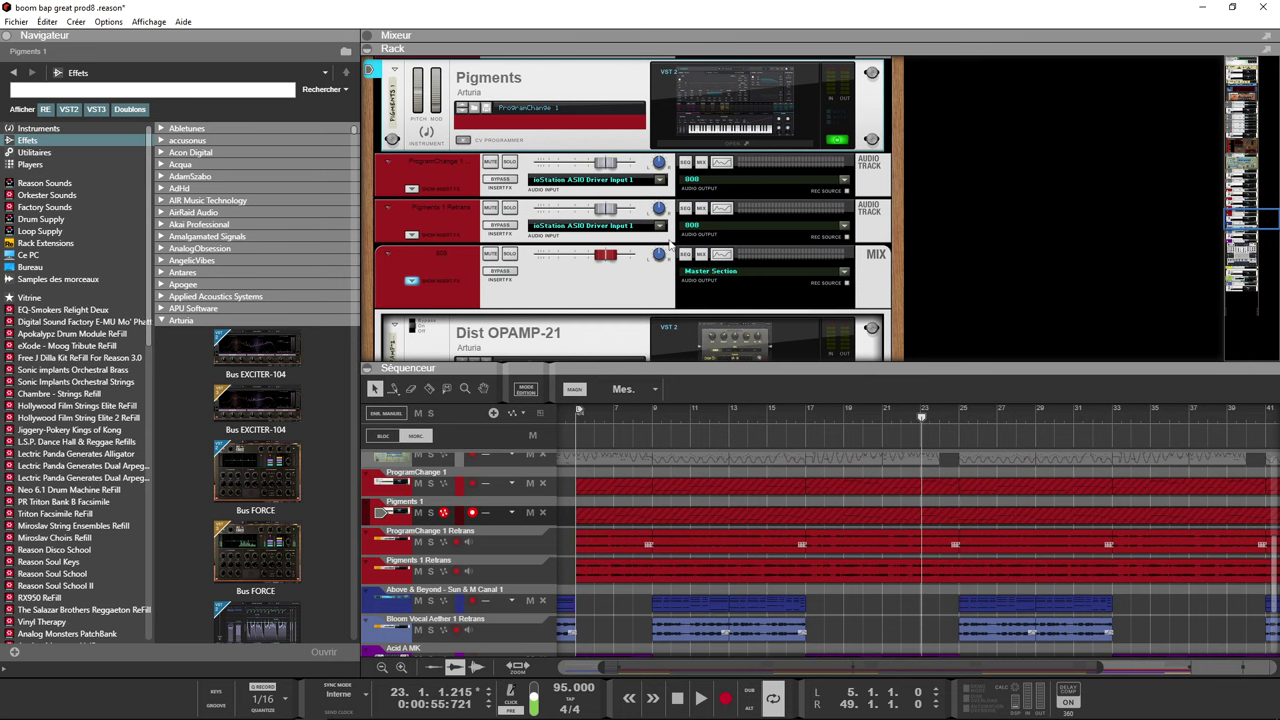
scroll(670, 245, "down", 3)
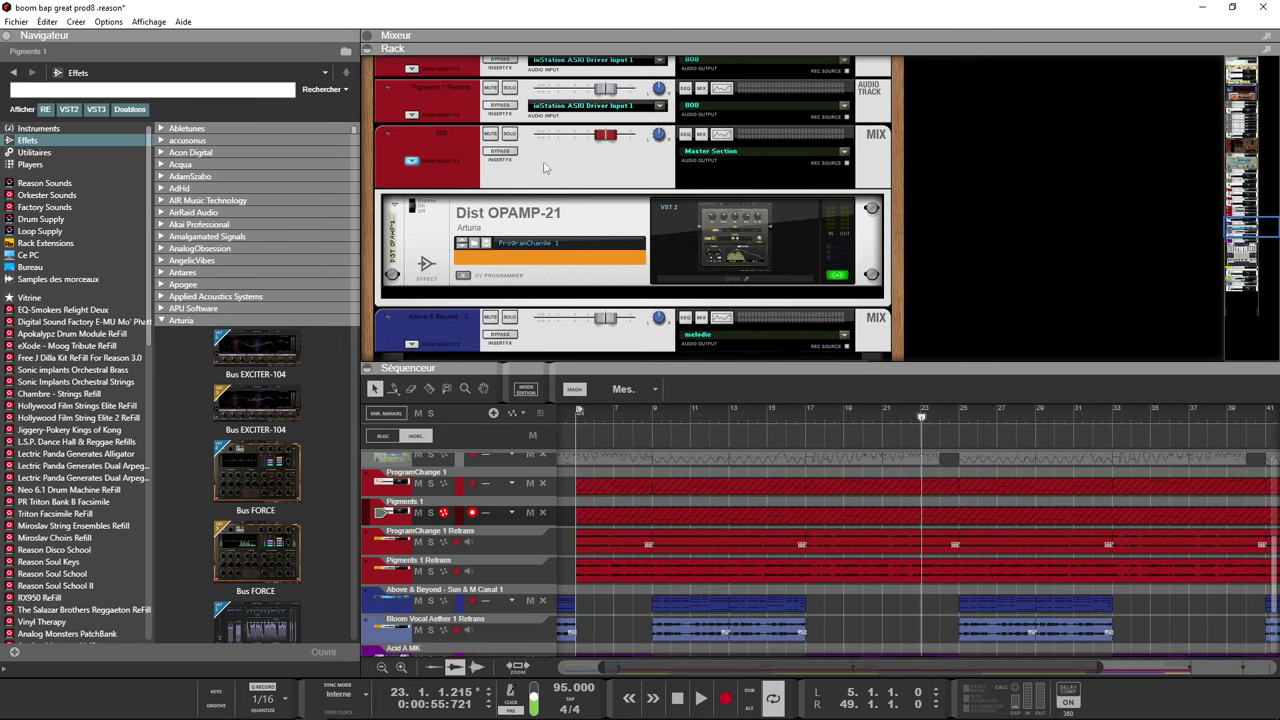
left_click(511, 136)
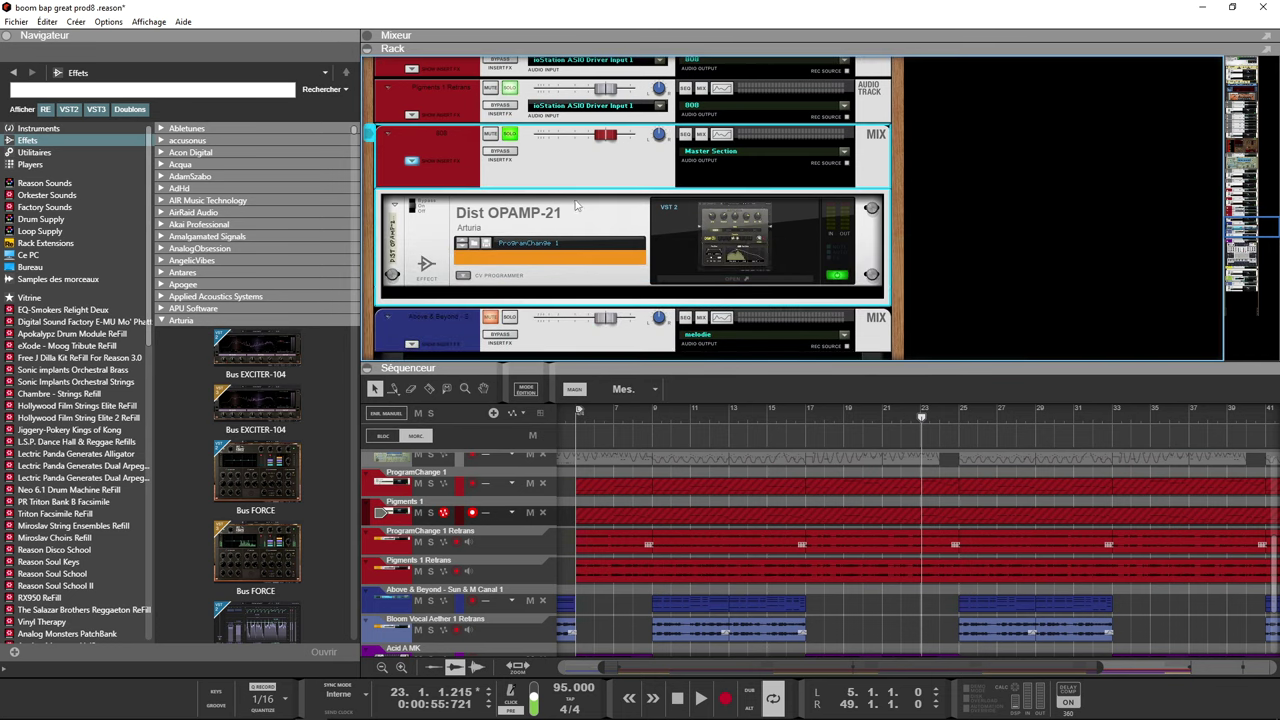
key("space")
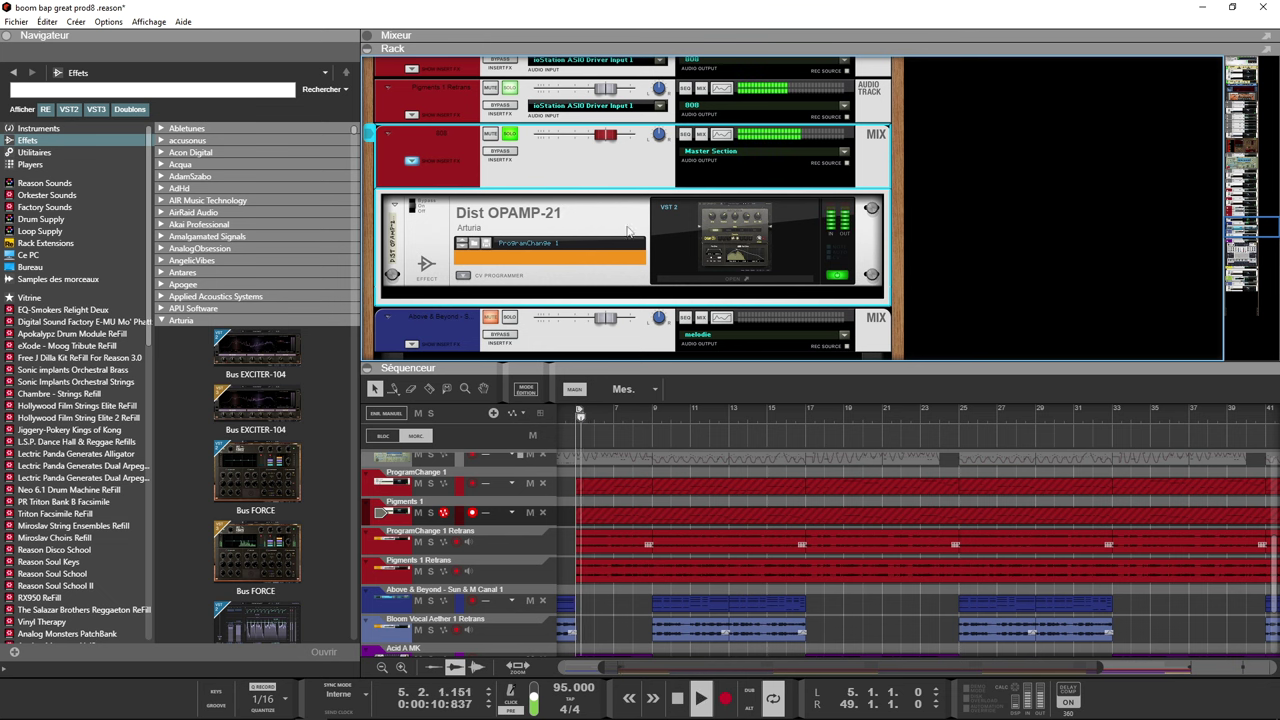
key("space")
- Open the 808 channel's Dist OPAMP-21 effect, reposition its window, and show its advanced Pre-Drive and Post-Drive settings
left_click(700, 234)
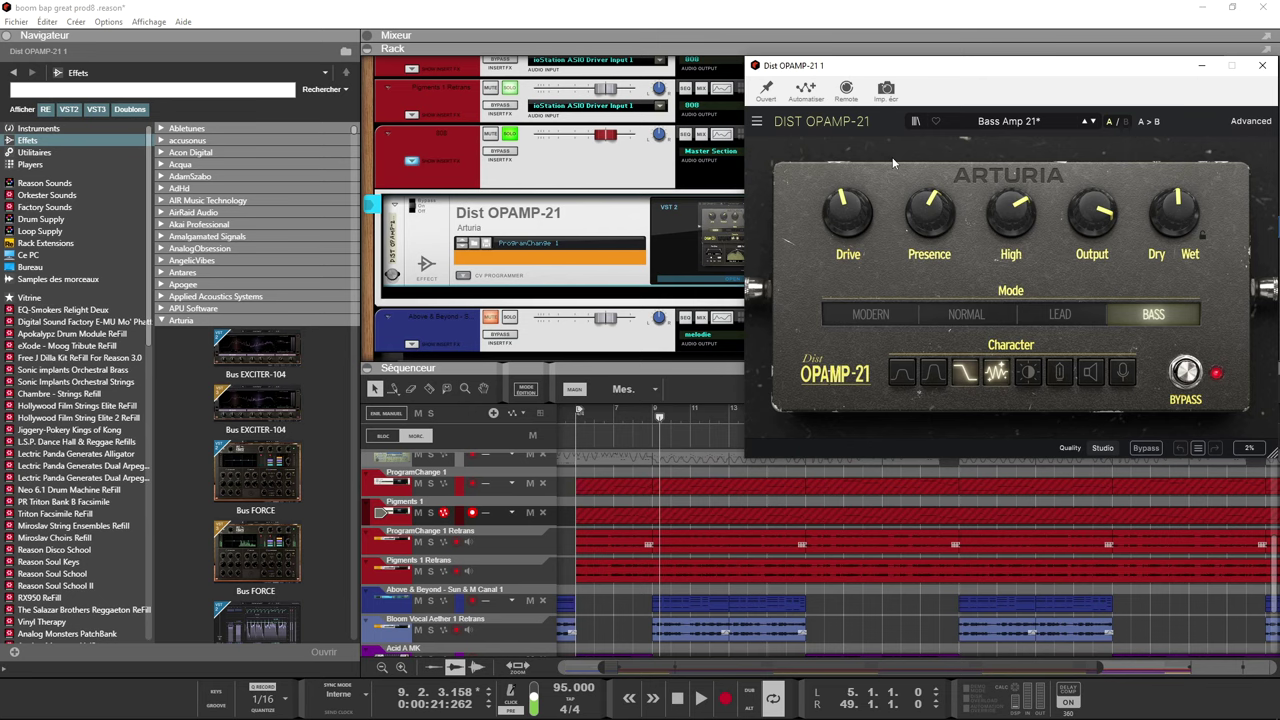
left_click_drag(1110, 72, 1005, 52)
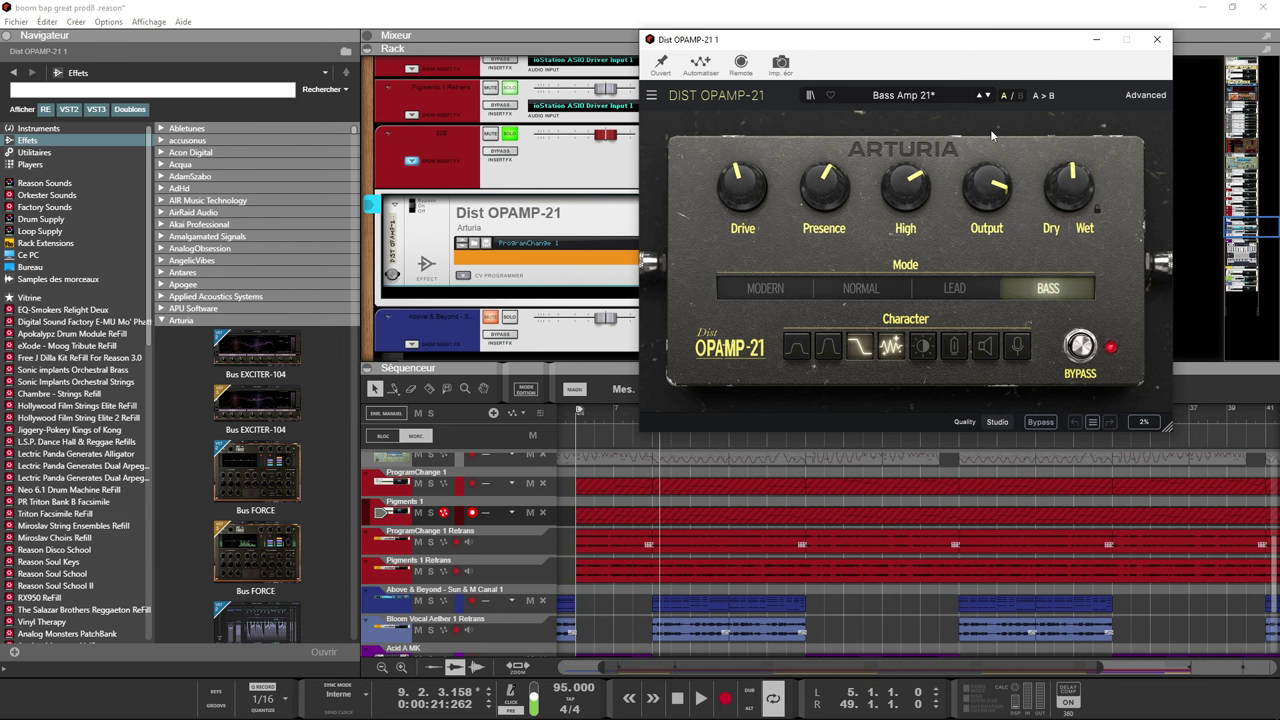
left_click(1145, 95)
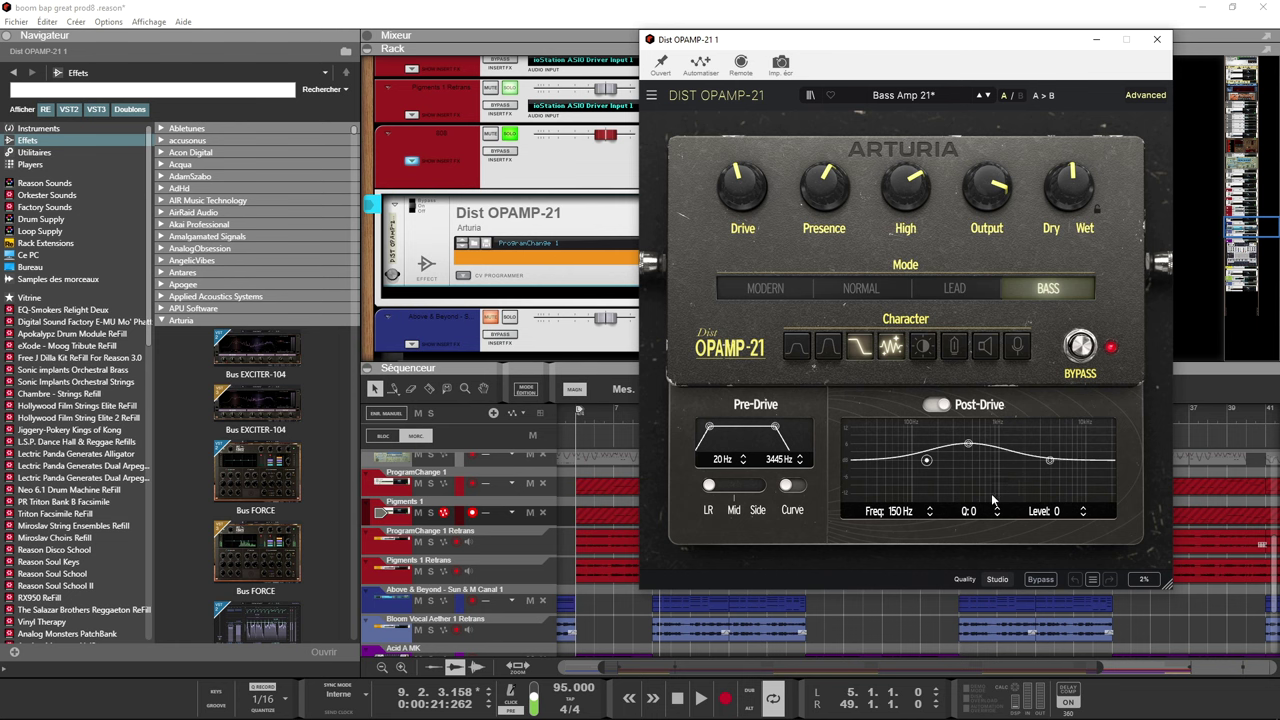
- Compare the 808 with and without the Dist OPAMP-21 by toggling its bypass during playback, and close the effect
key("space")
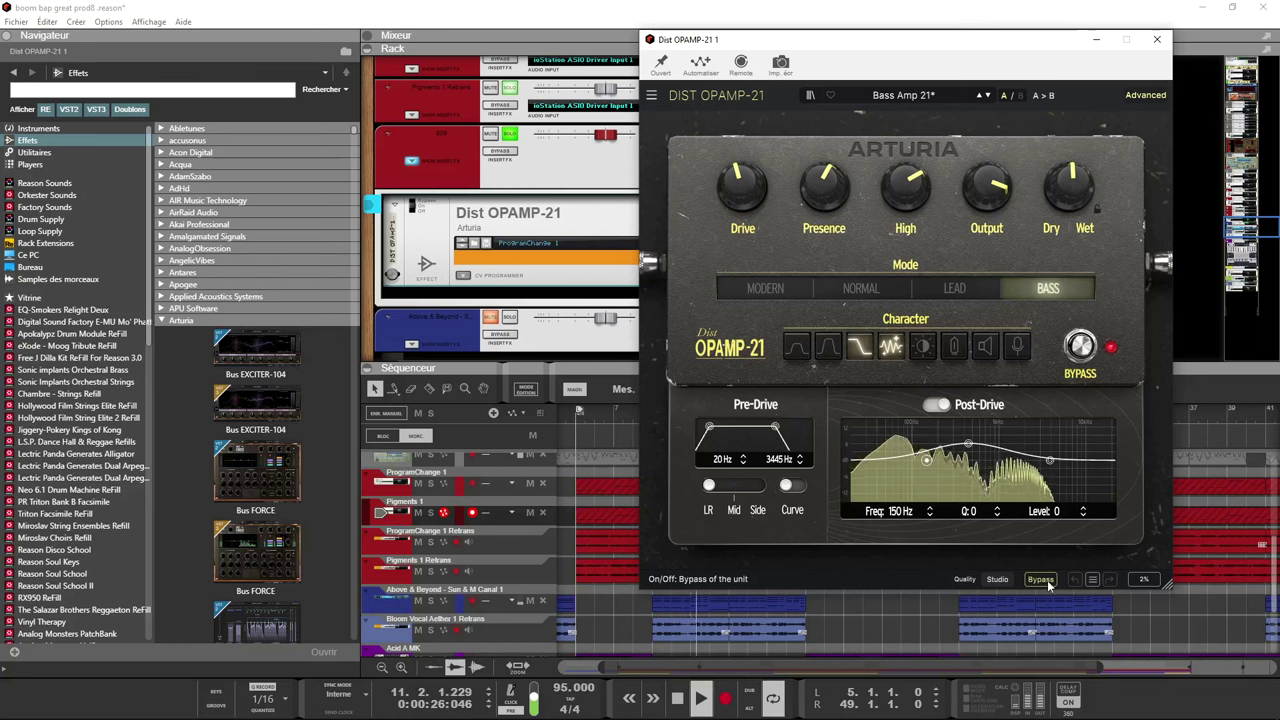
left_click(1048, 582)
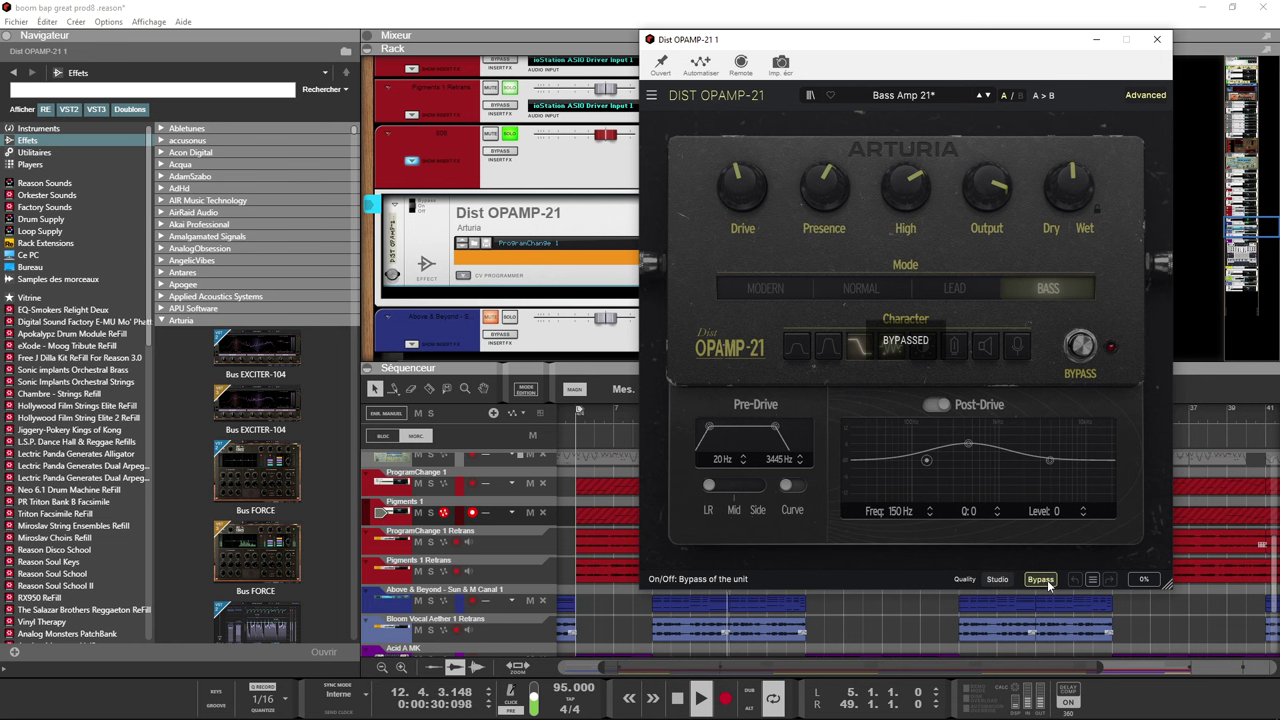
left_click(1048, 582)
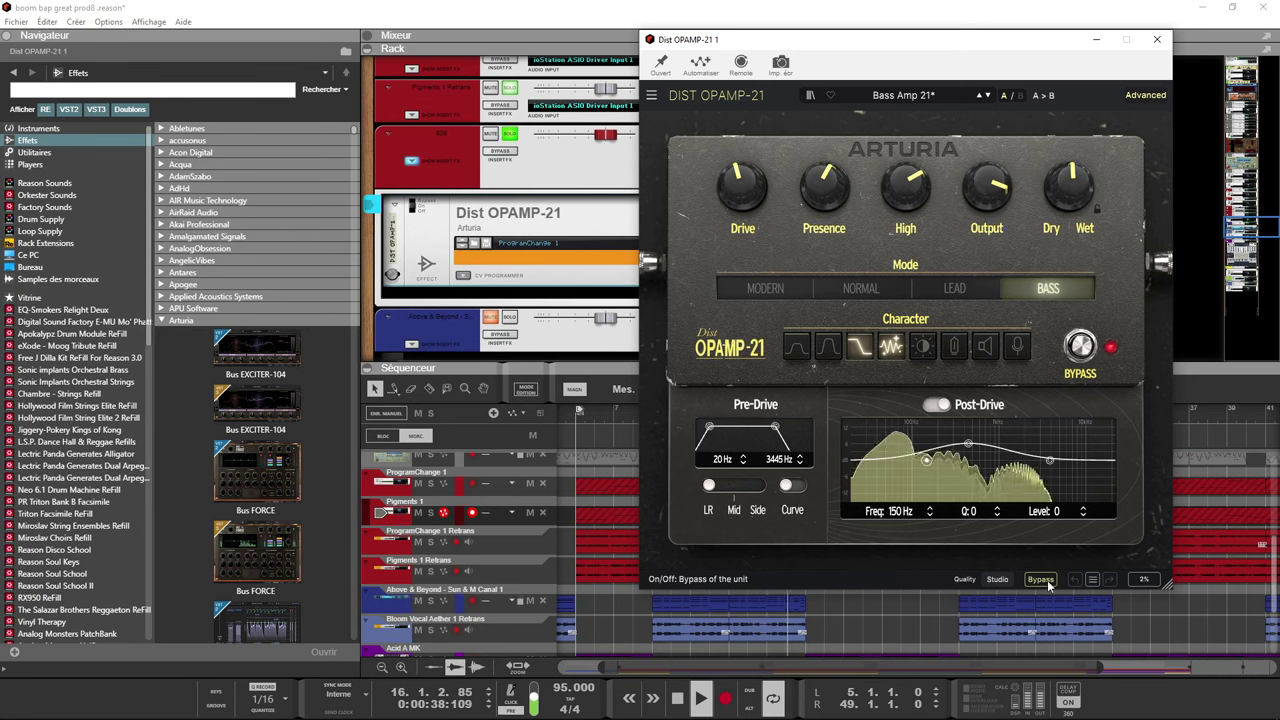
left_click(1040, 579)
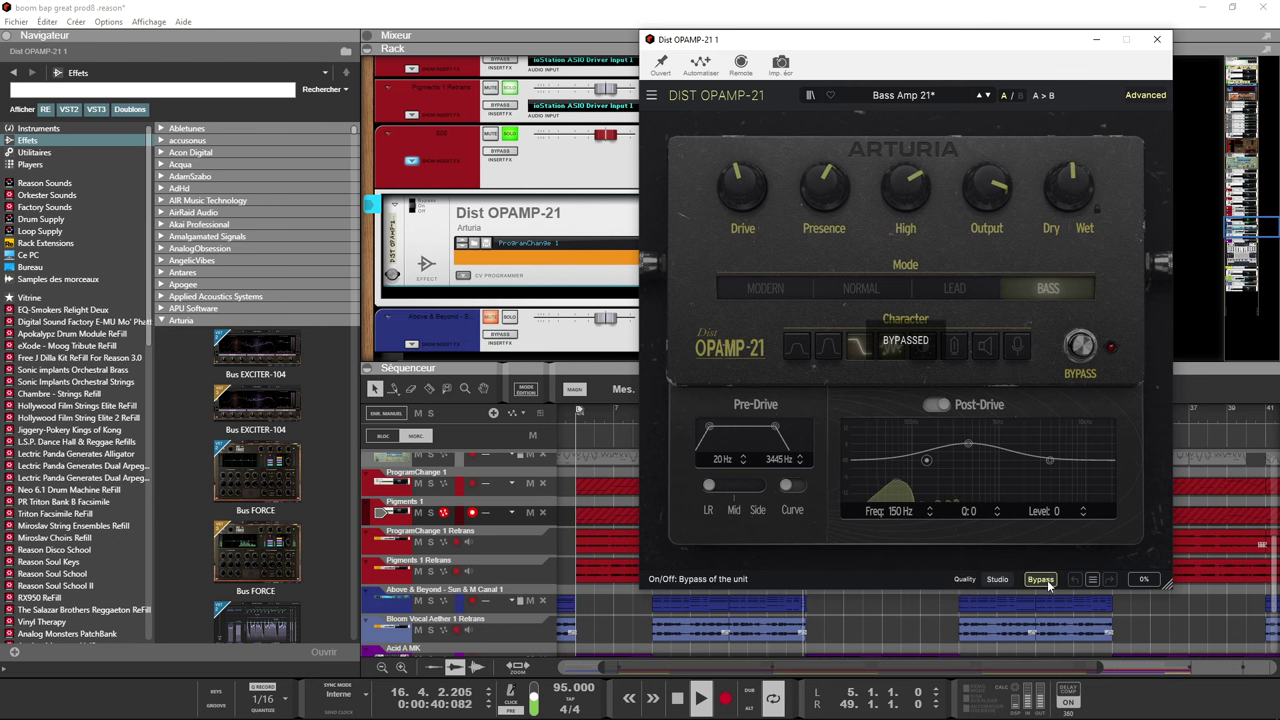
left_click(1040, 579)
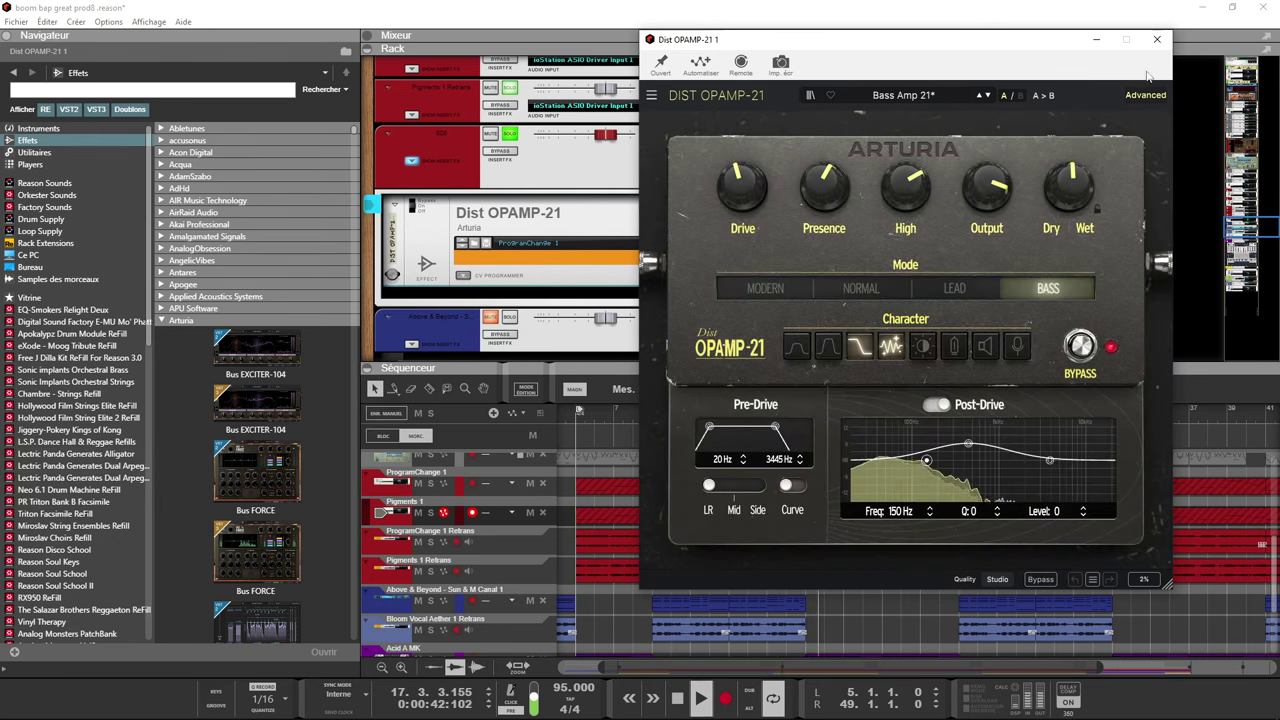
left_click(1156, 40)
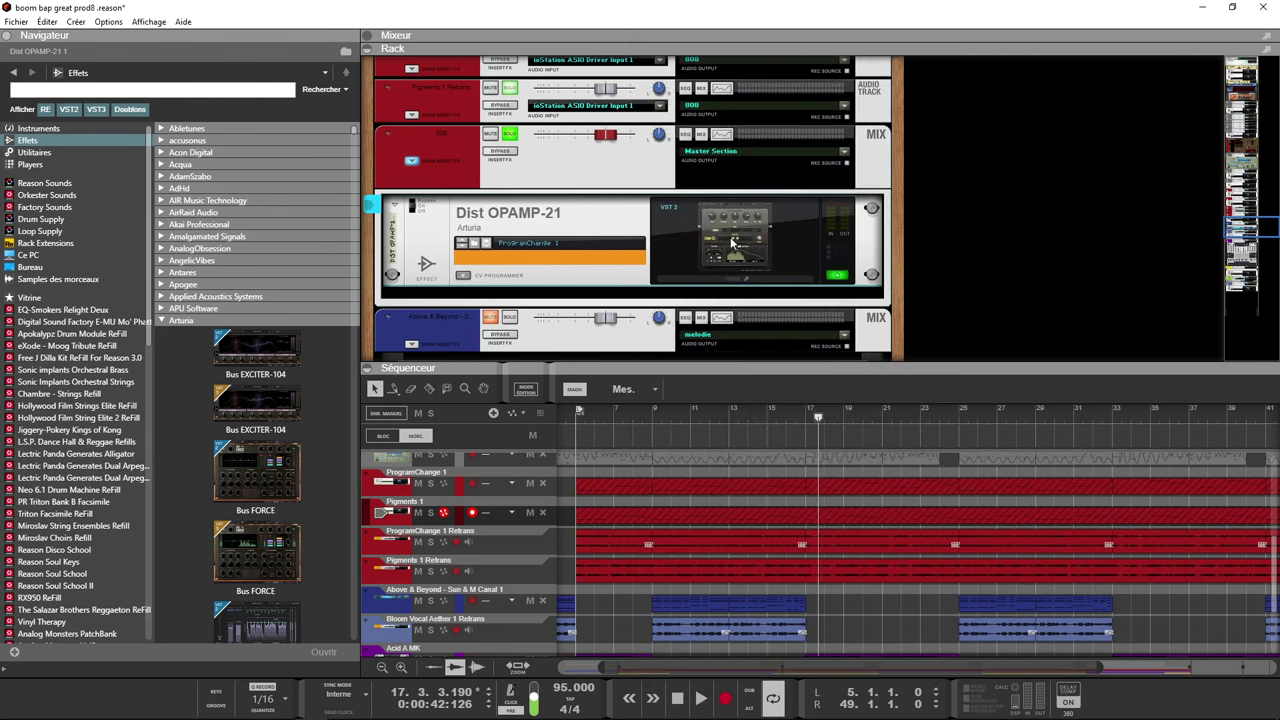
- Turn off the solo on the 808 mix channel
scroll(710, 197, "down", 3)
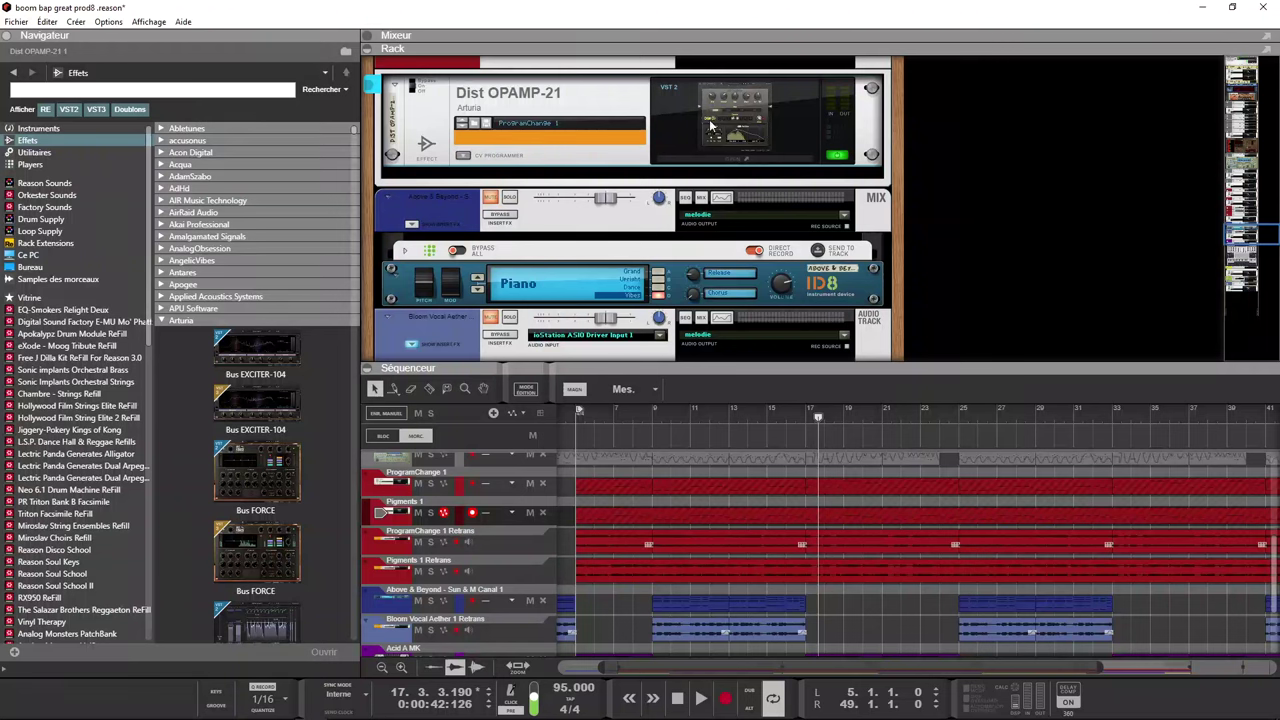
scroll(507, 214, "down", 3)
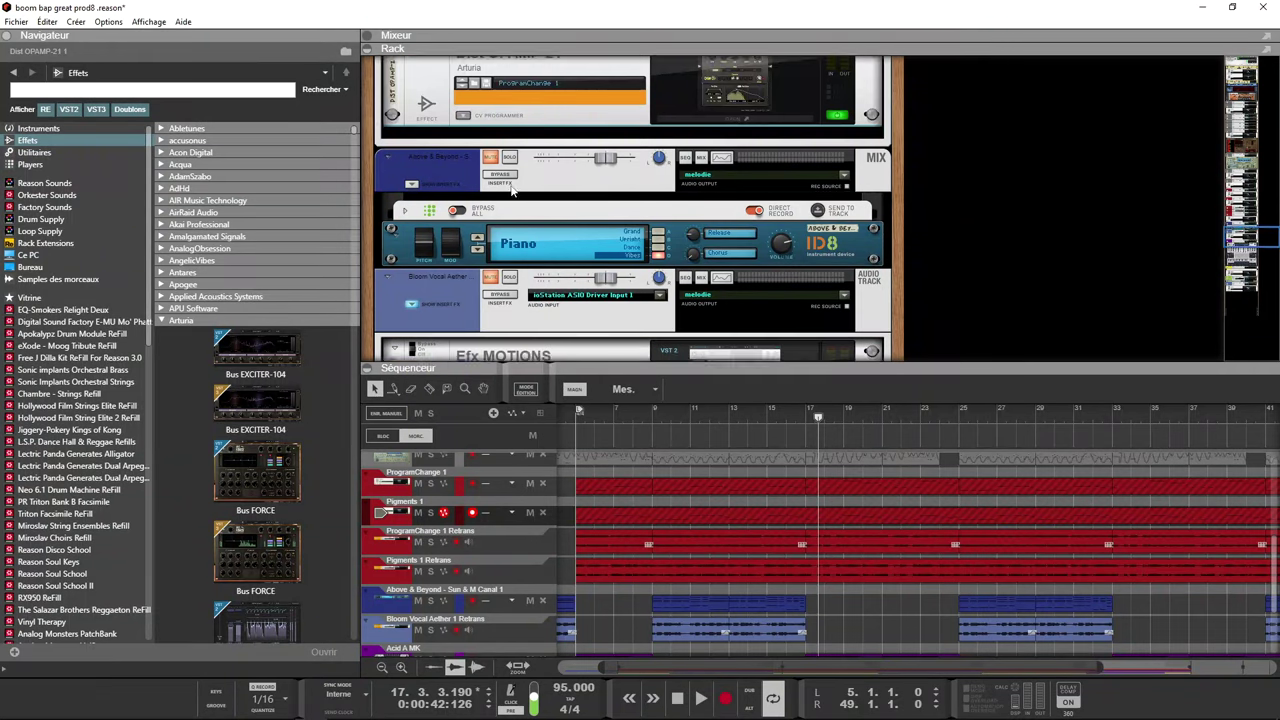
scroll(508, 200, "up", 6)
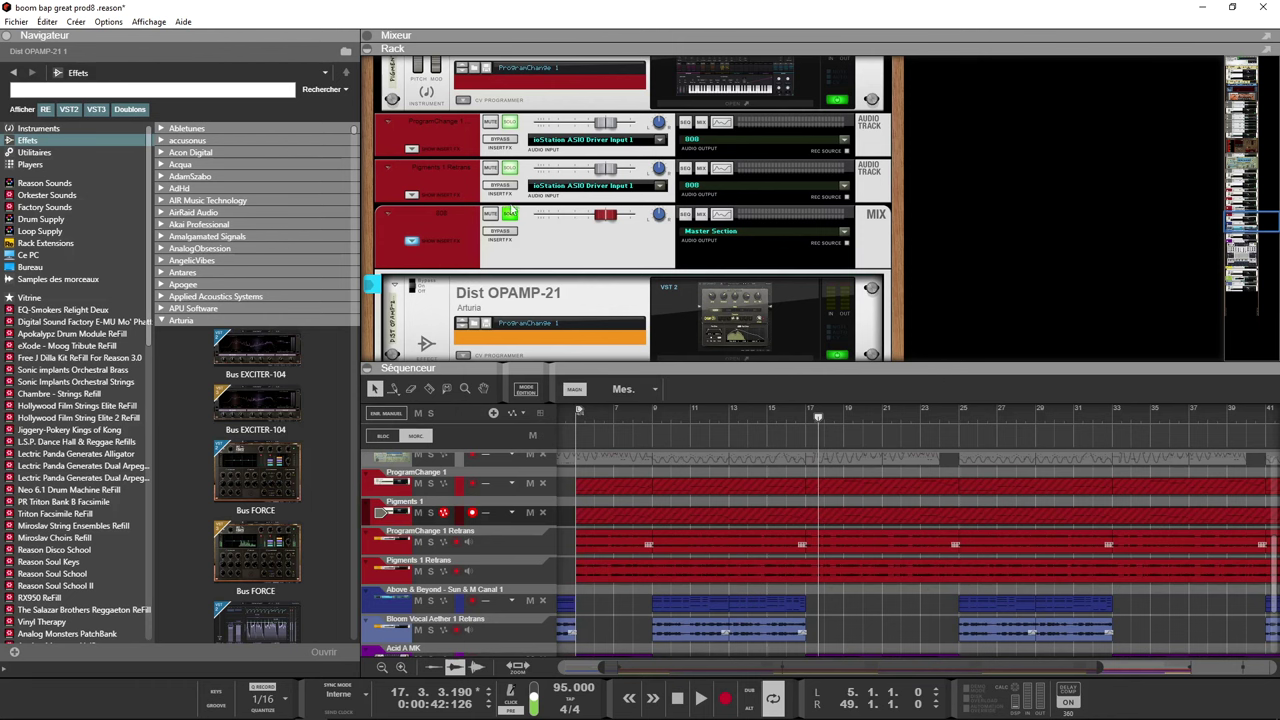
left_click(510, 214)
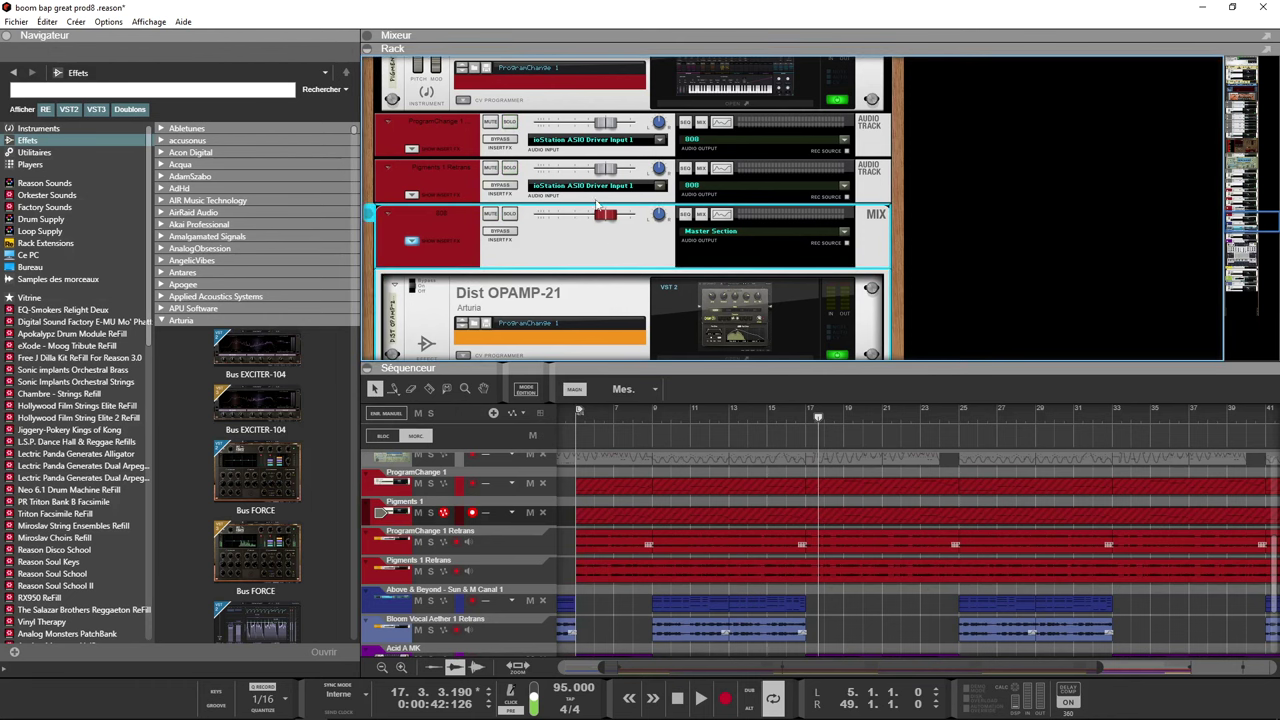
- Reopen the MiniBrute V instrument in the rack, review its Driller Sweep preset, and close it
scroll(618, 130, "up", 6)
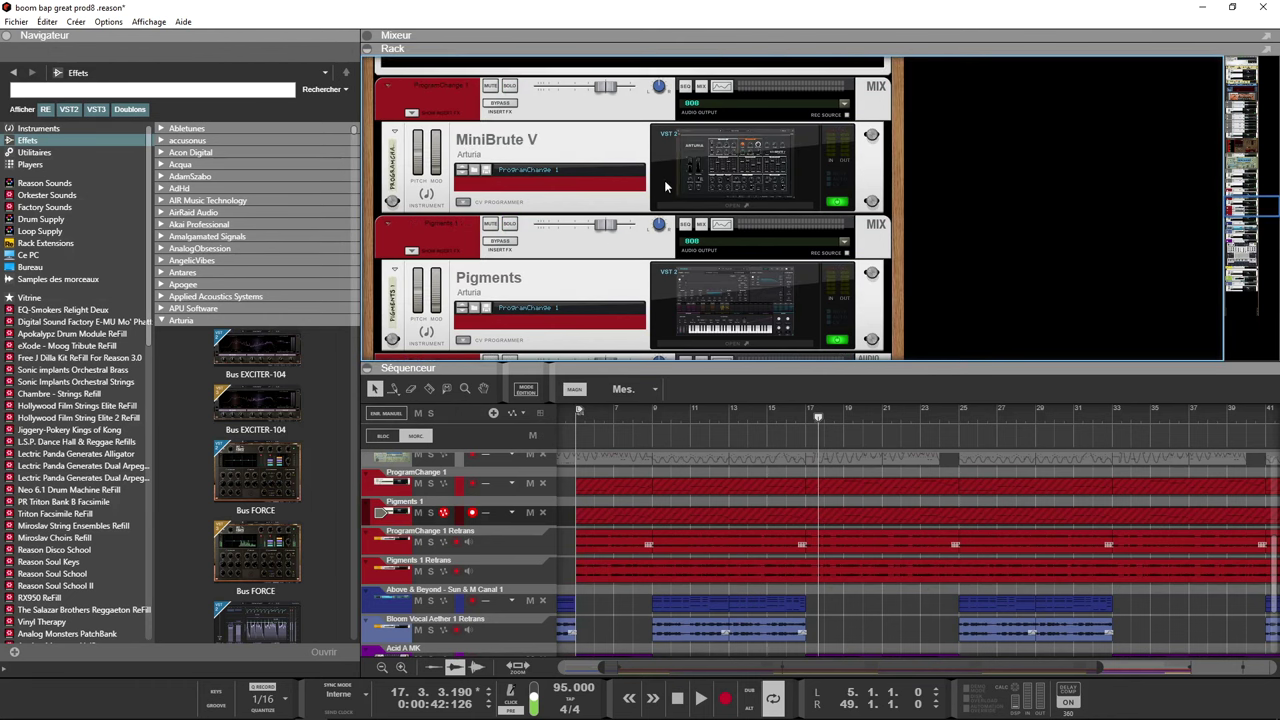
left_click(690, 175)
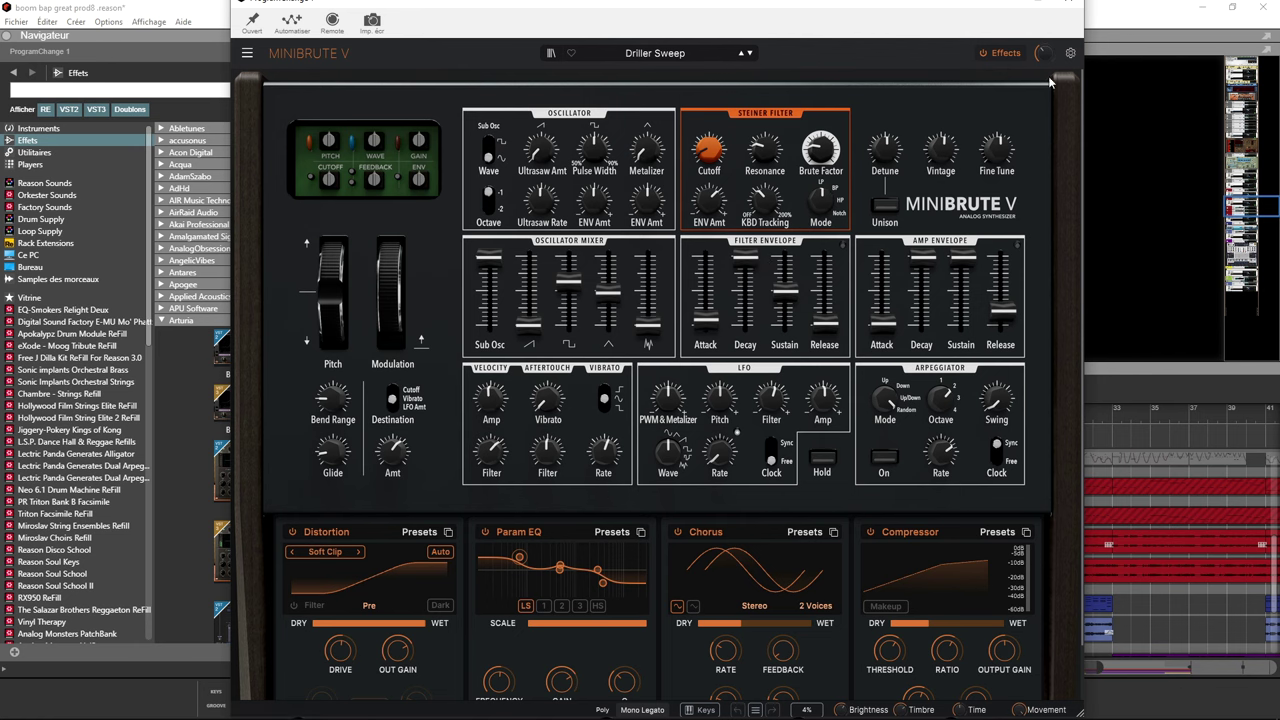
left_click(1072, 7)
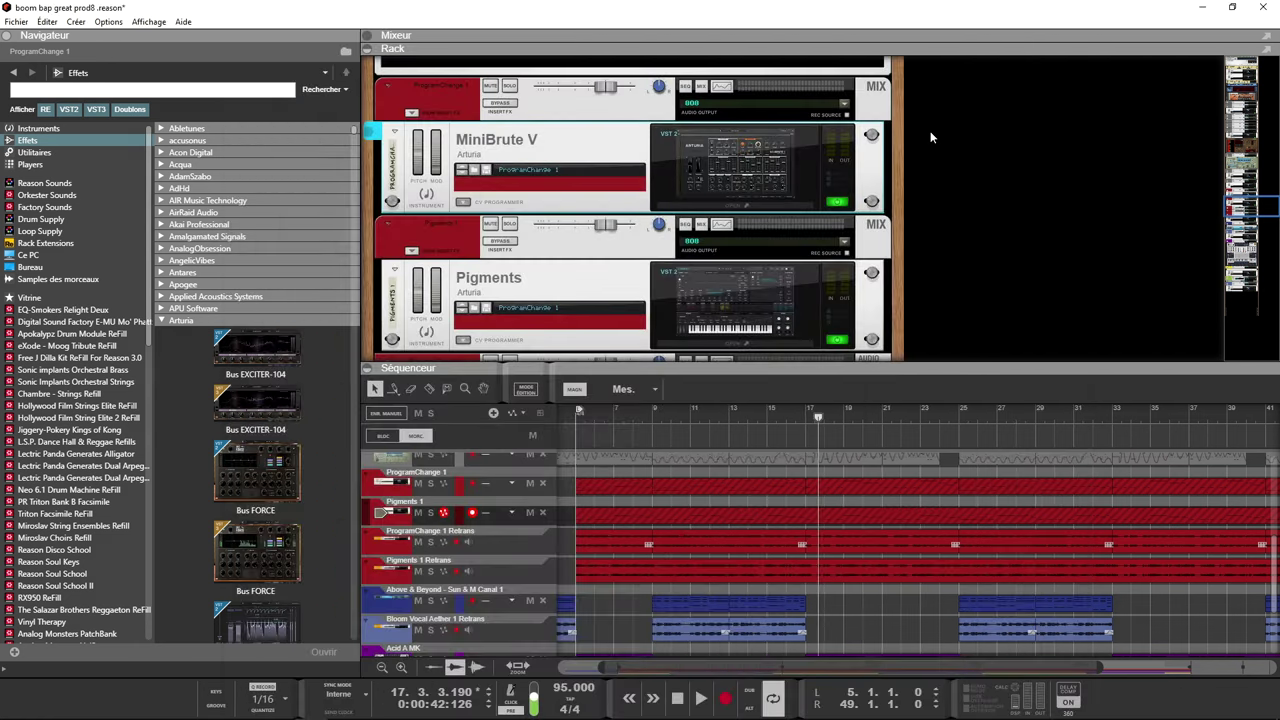
- Reopen Pigments, reposition its window, examine the 808-2 sample in Engine 1, and close the instrument
scroll(930, 137, "down", 3)
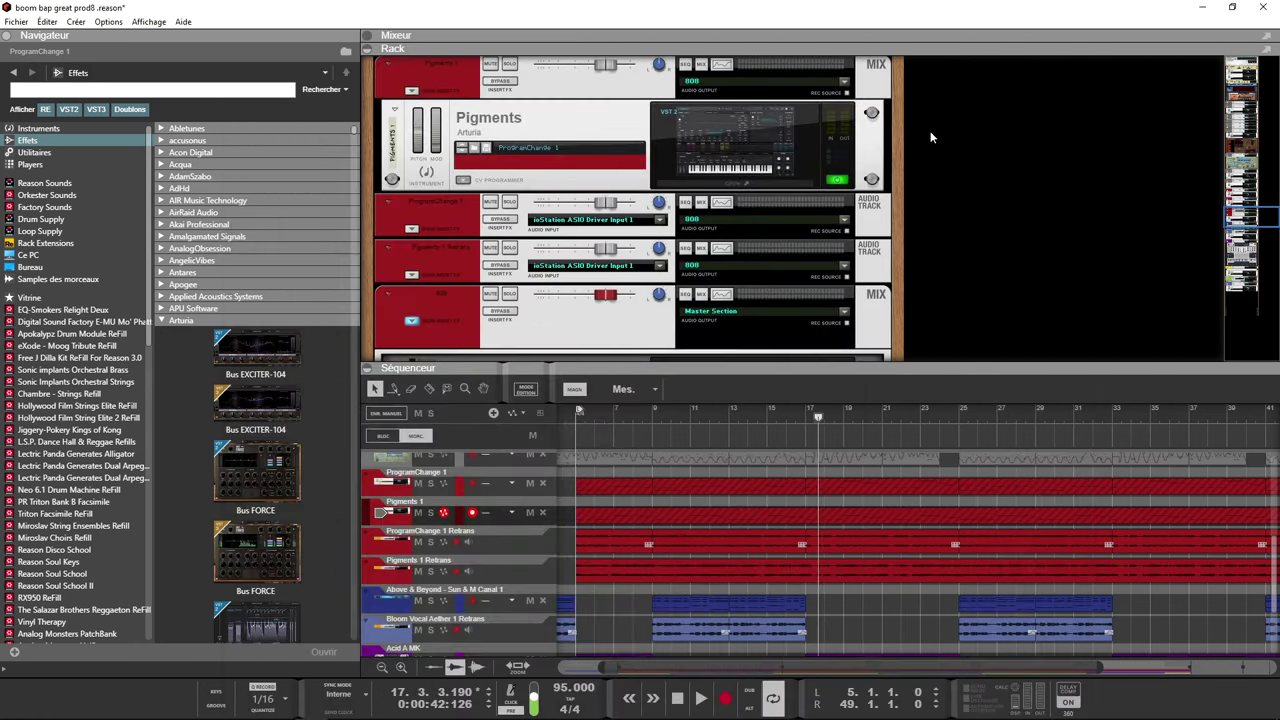
left_click(739, 156)
double_click(739, 156)
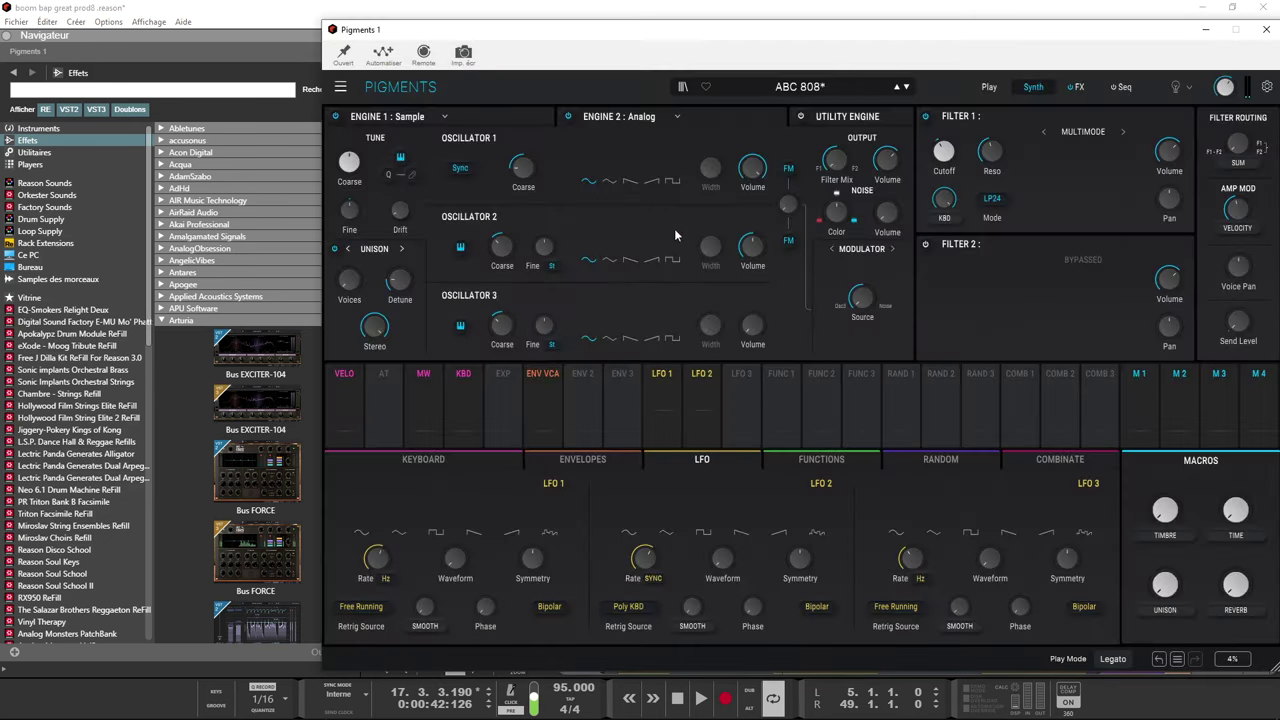
left_click_drag(842, 34, 708, 19)
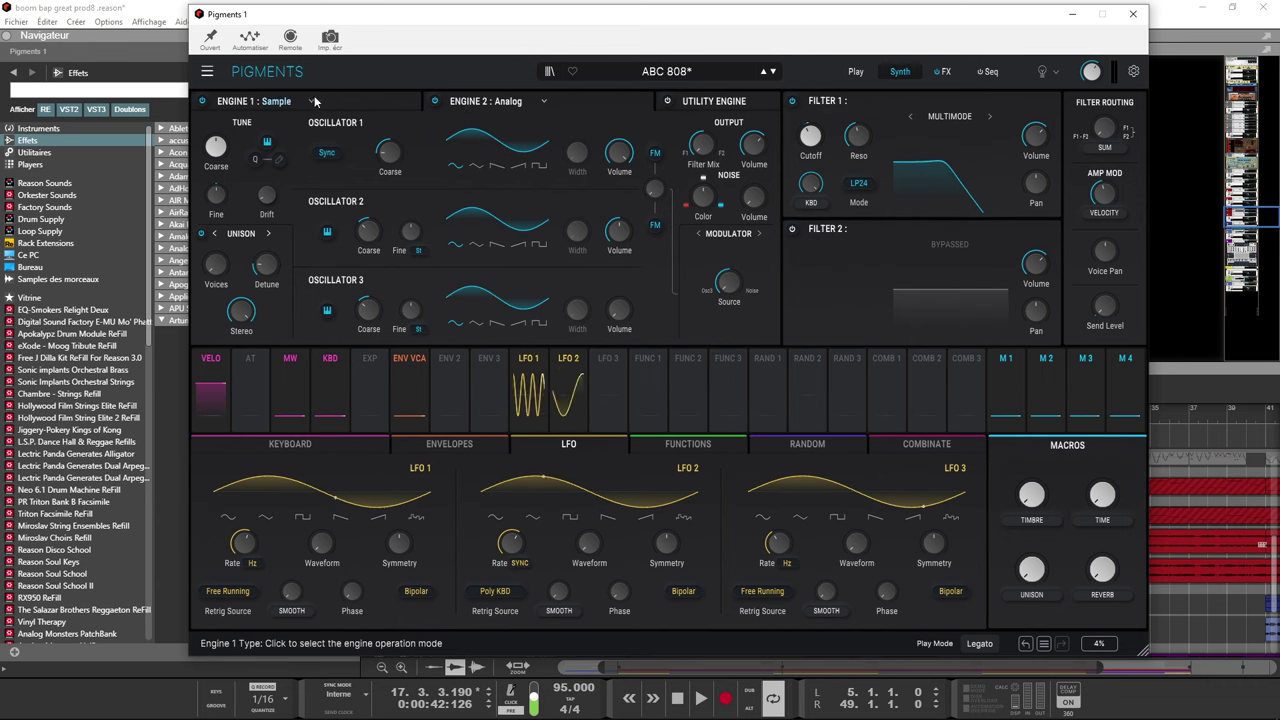
left_click(350, 99)
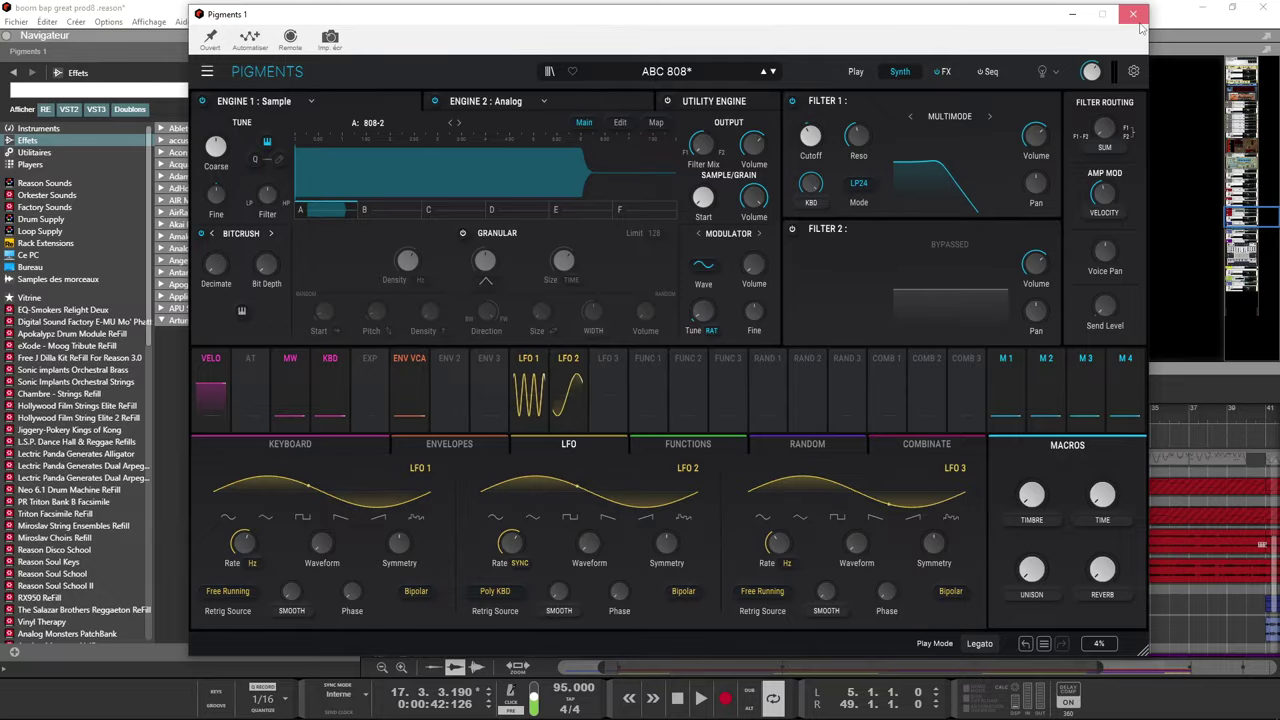
left_click(1133, 14)
- Solo the Bloom Vocal Aether audio track, open its Efx MOTIONS effect, and reposition the window so the whole interface shows
scroll(776, 241, "down", 10)
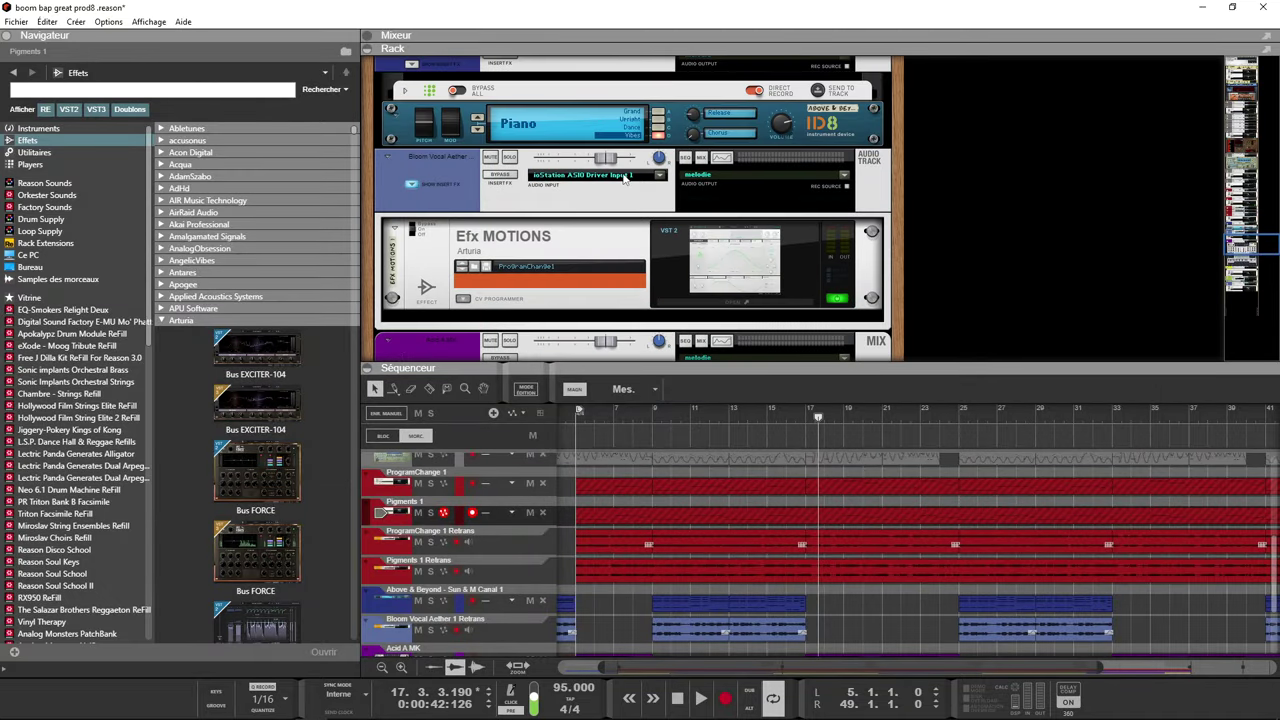
left_click(510, 158)
left_click(697, 236)
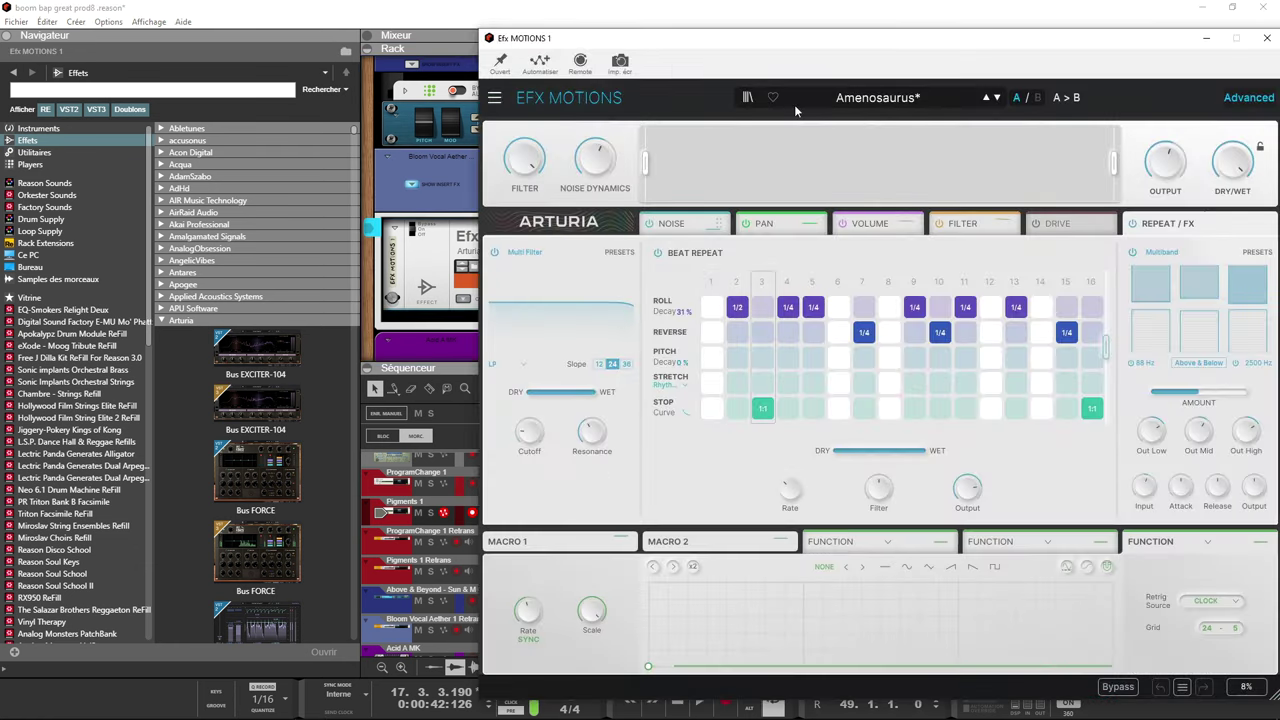
left_click_drag(914, 46, 734, 33)
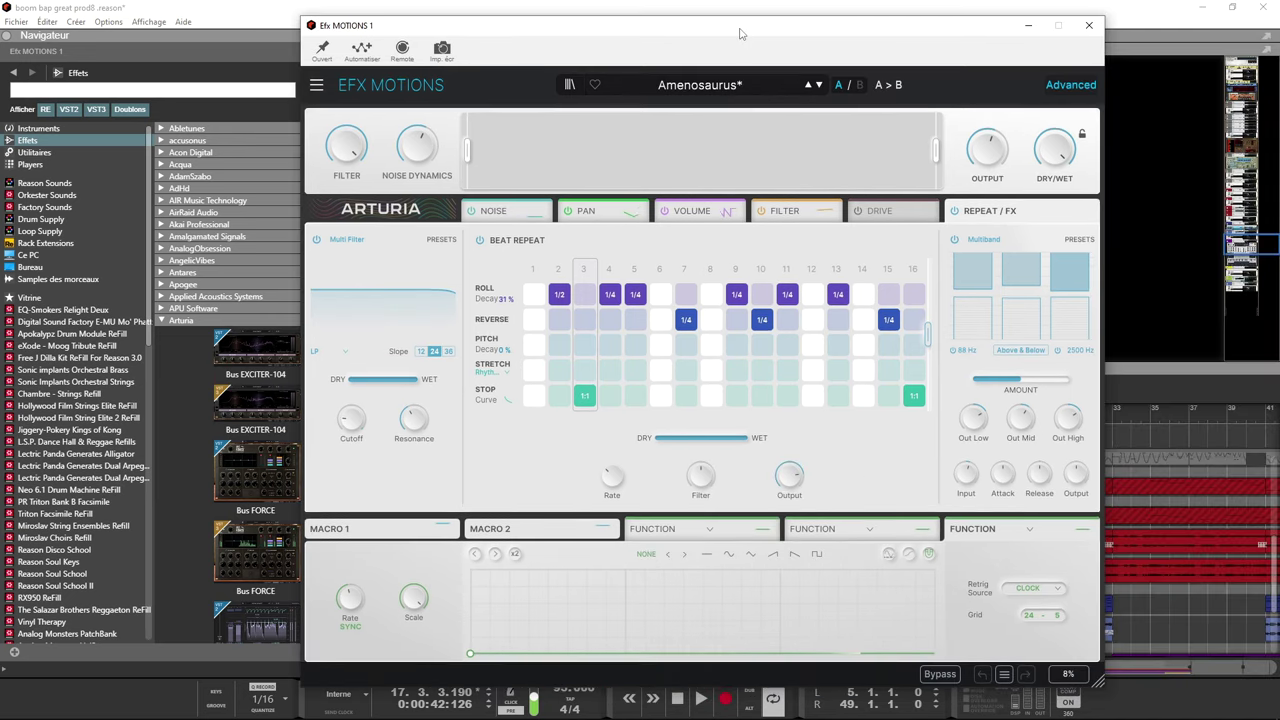
- Review the Noise, Pan, Volume, Filter and Drive motion envelopes in Efx MOTIONS, followed by the Repeat / FX page with its Multiband effect
left_click(517, 217)
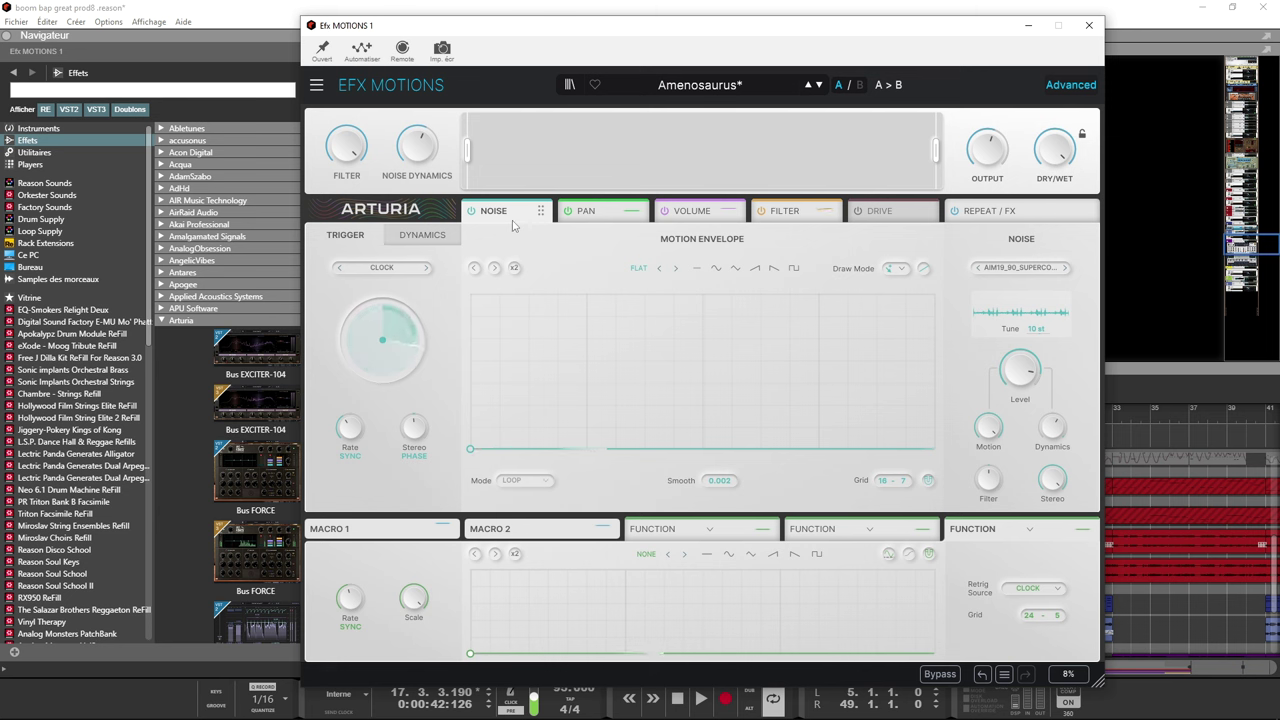
left_click(605, 212)
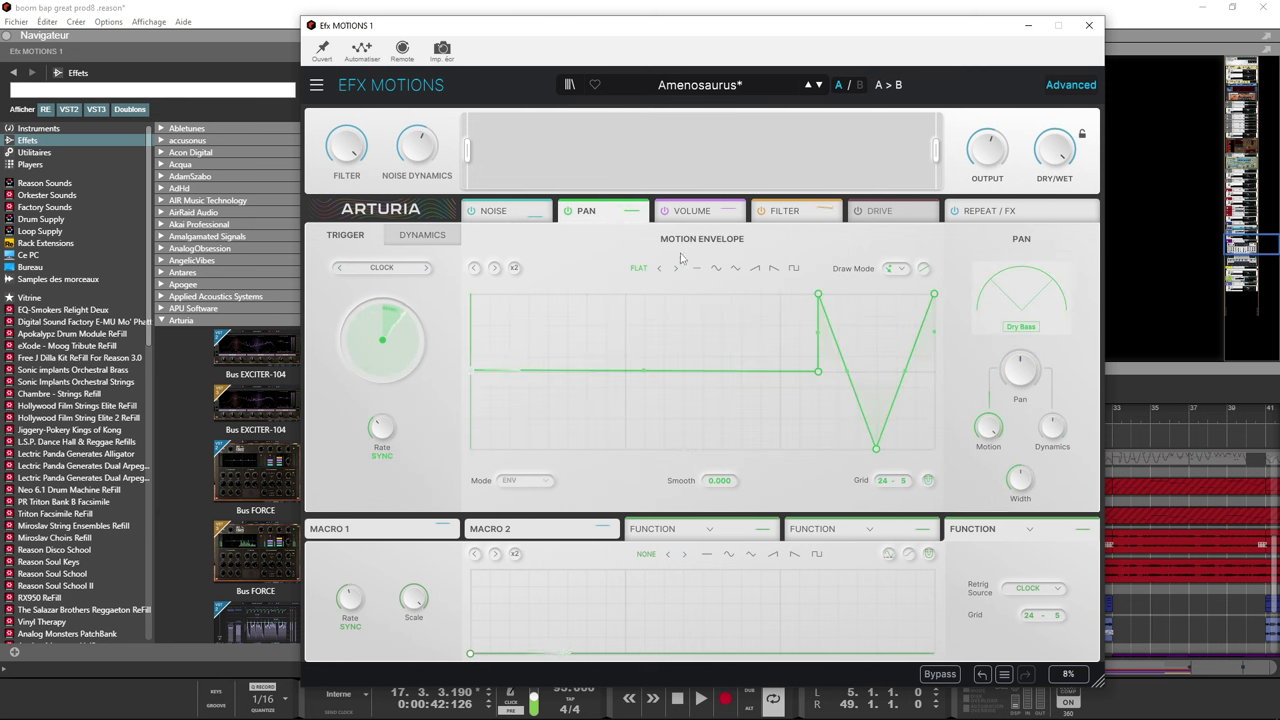
left_click(698, 211)
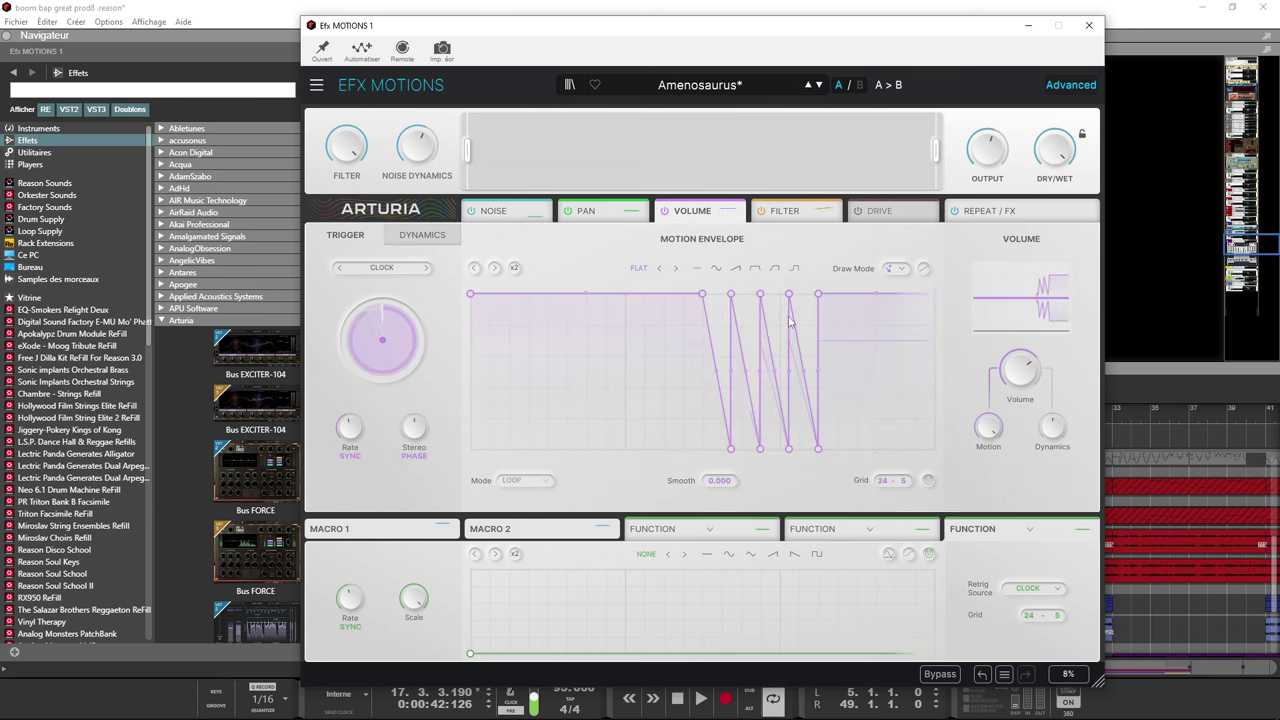
left_click(790, 212)
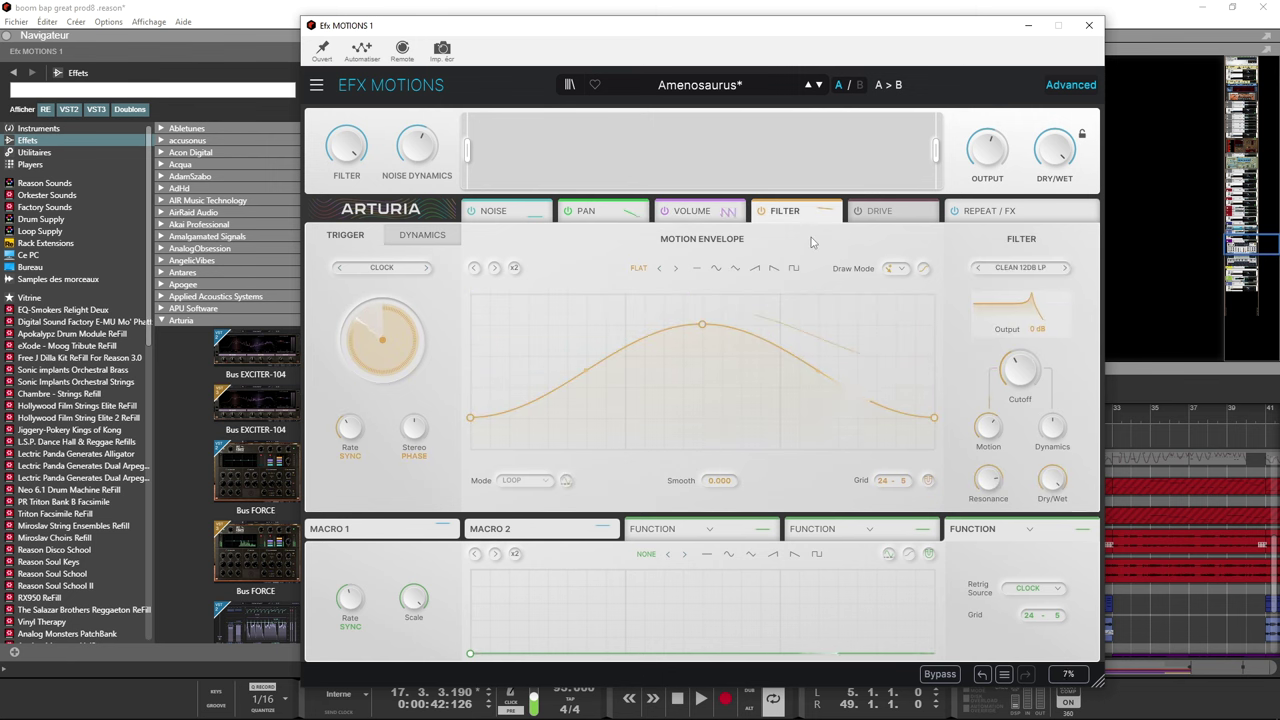
left_click(880, 211)
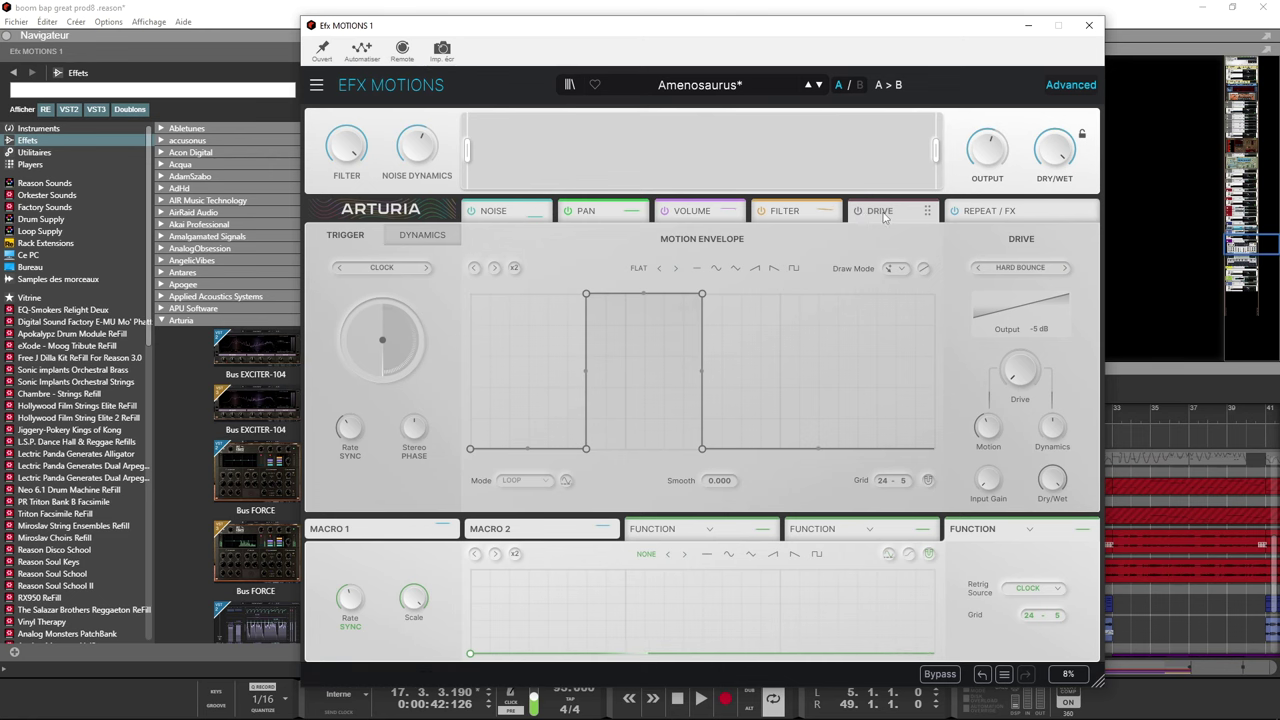
left_click(1019, 211)
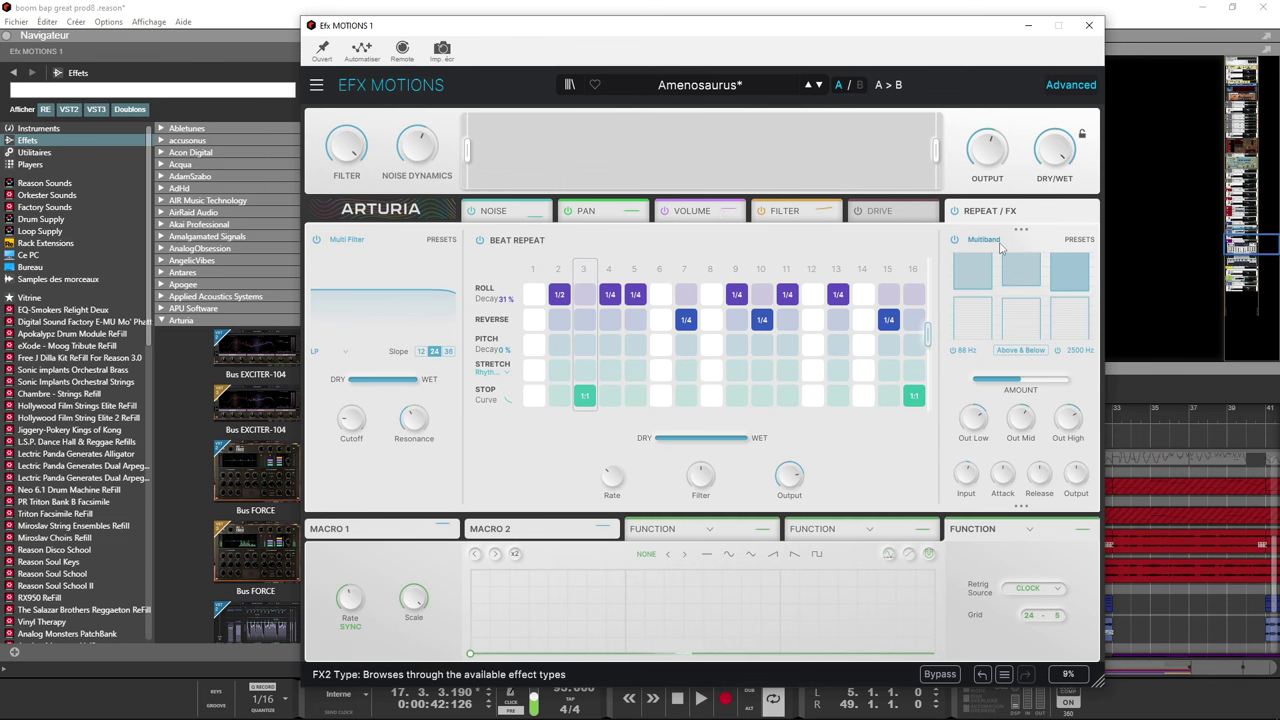
mouse_move(1021, 320)
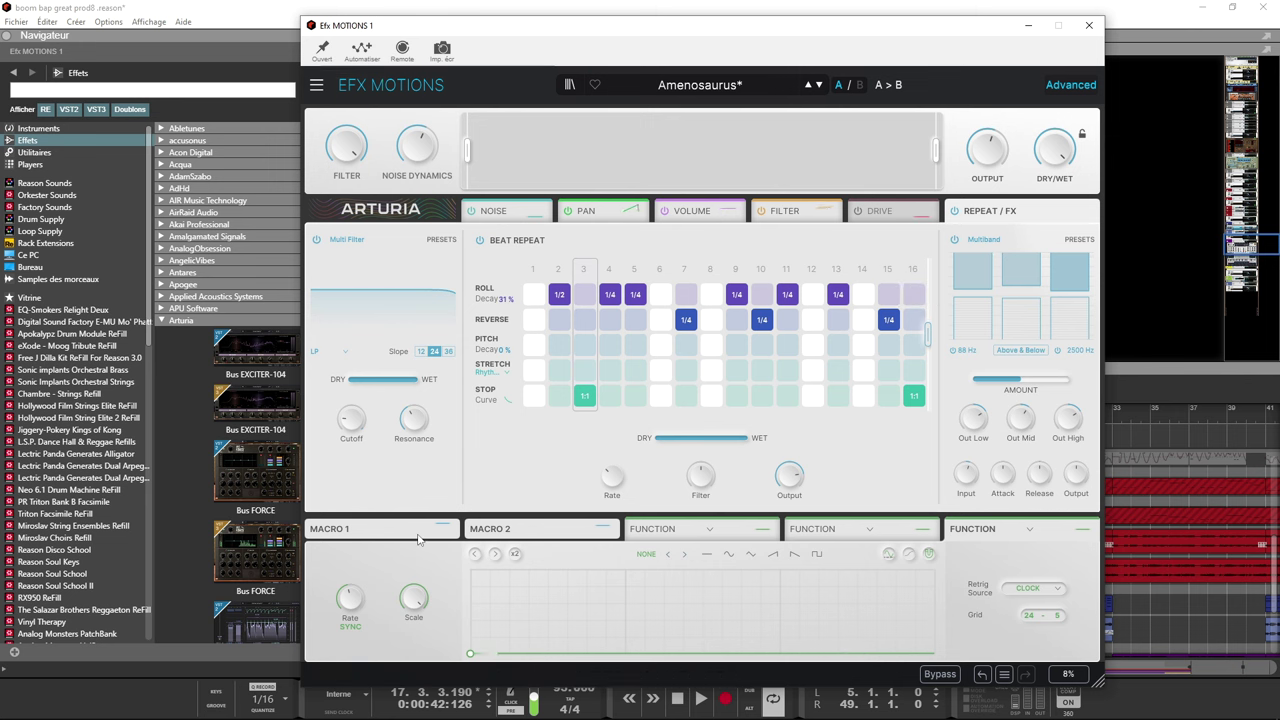
- Inspect Macro 1's modulation destinations and demonstrate assigning the macro to the Beat Repeat controls
mouse_move(443, 530)
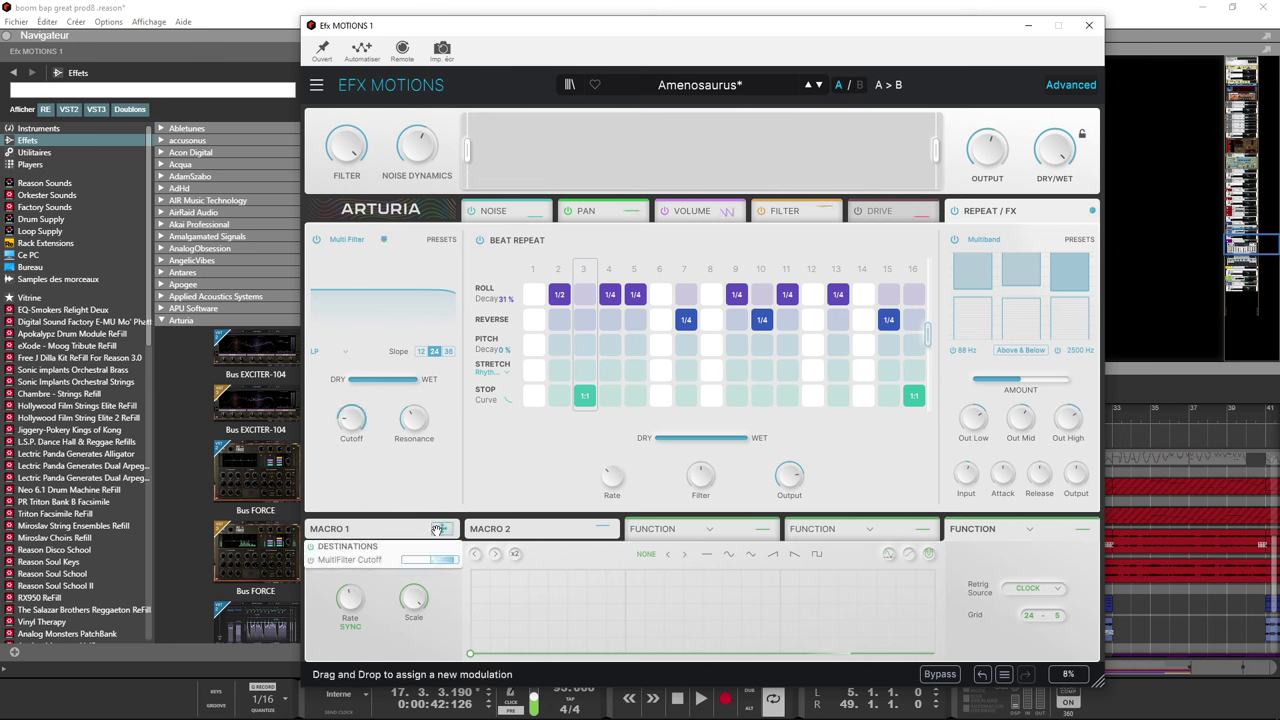
right_click(397, 562)
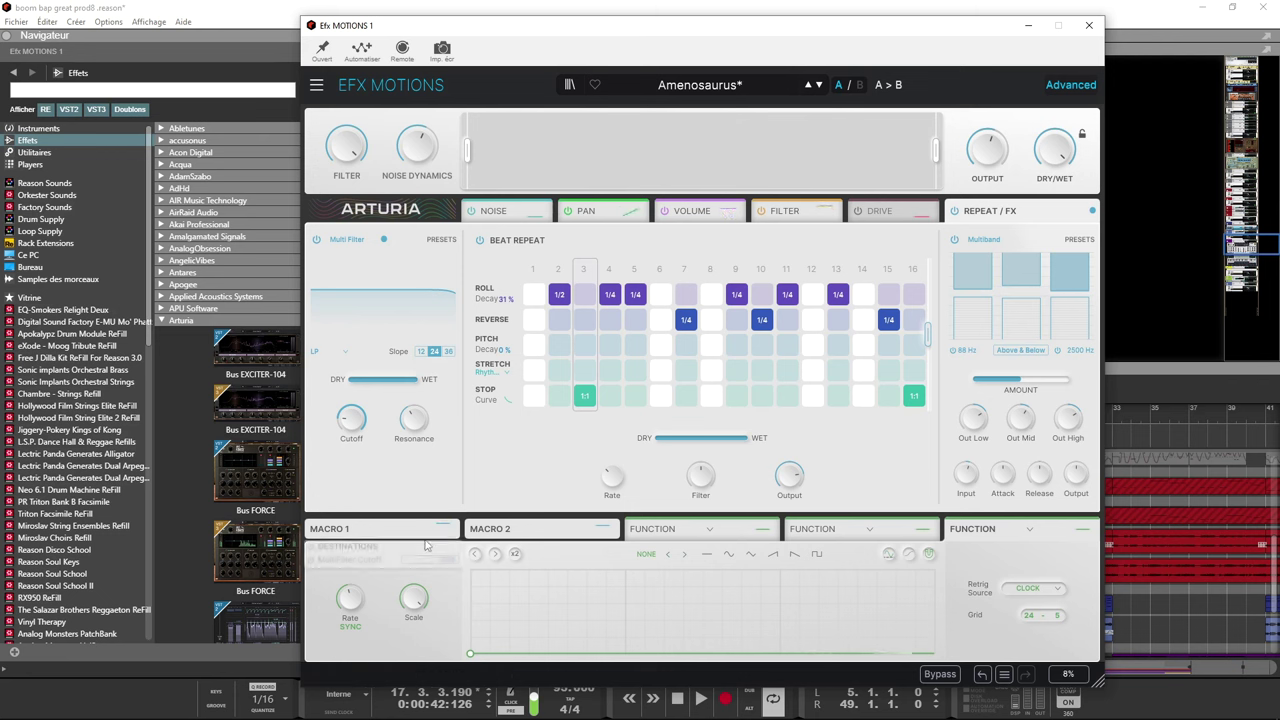
left_click_drag(444, 530, 788, 487)
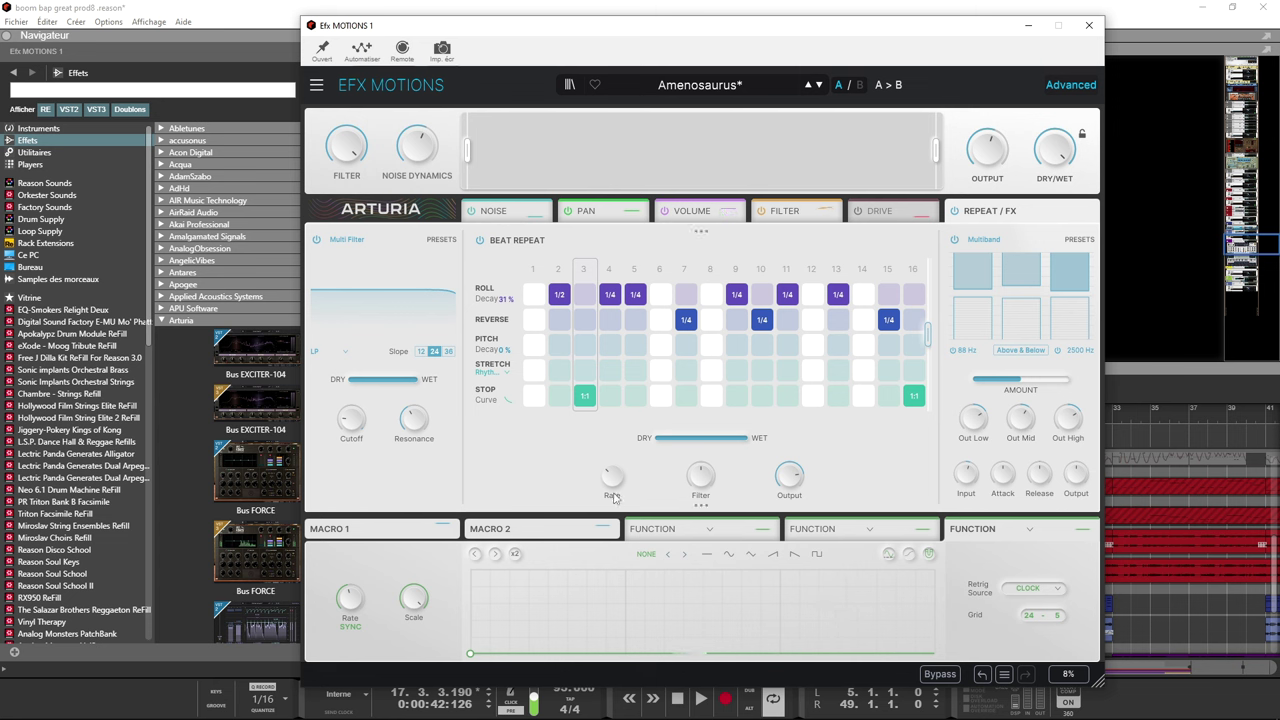
- Look through the Function modulators and the modulator types offered for the last one, keeping it as Function
left_click(661, 533)
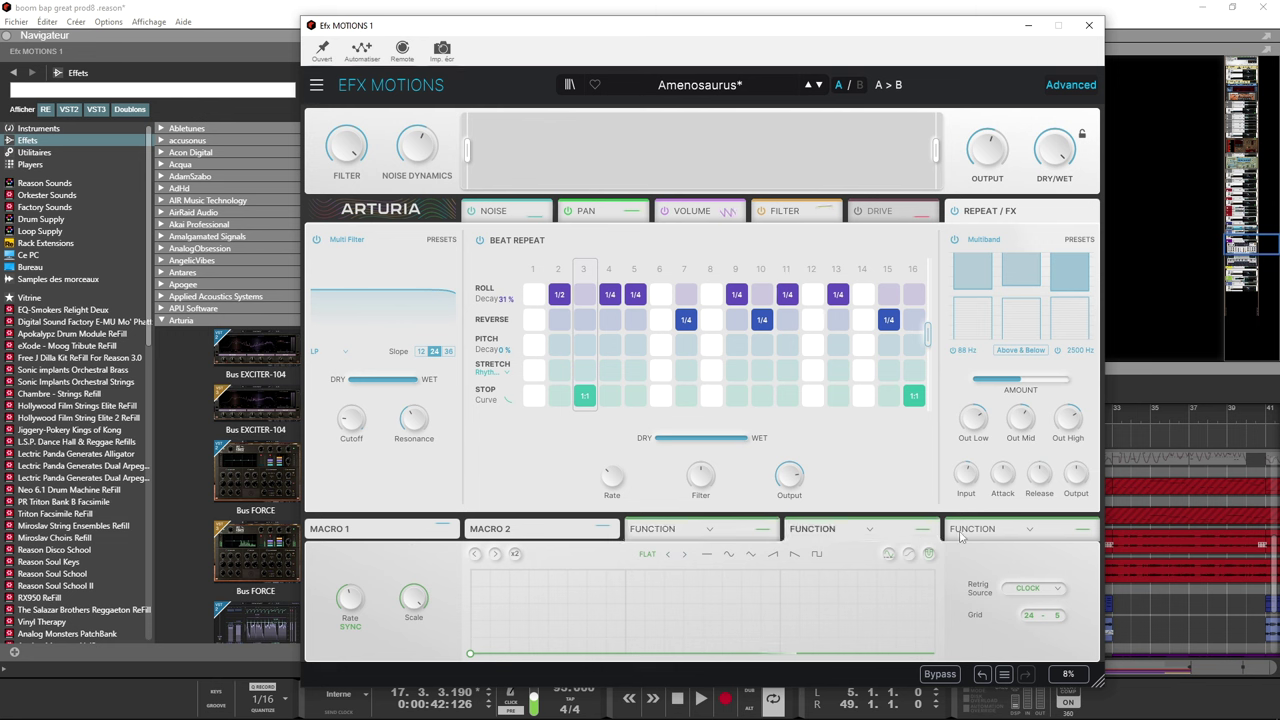
left_click(1030, 533)
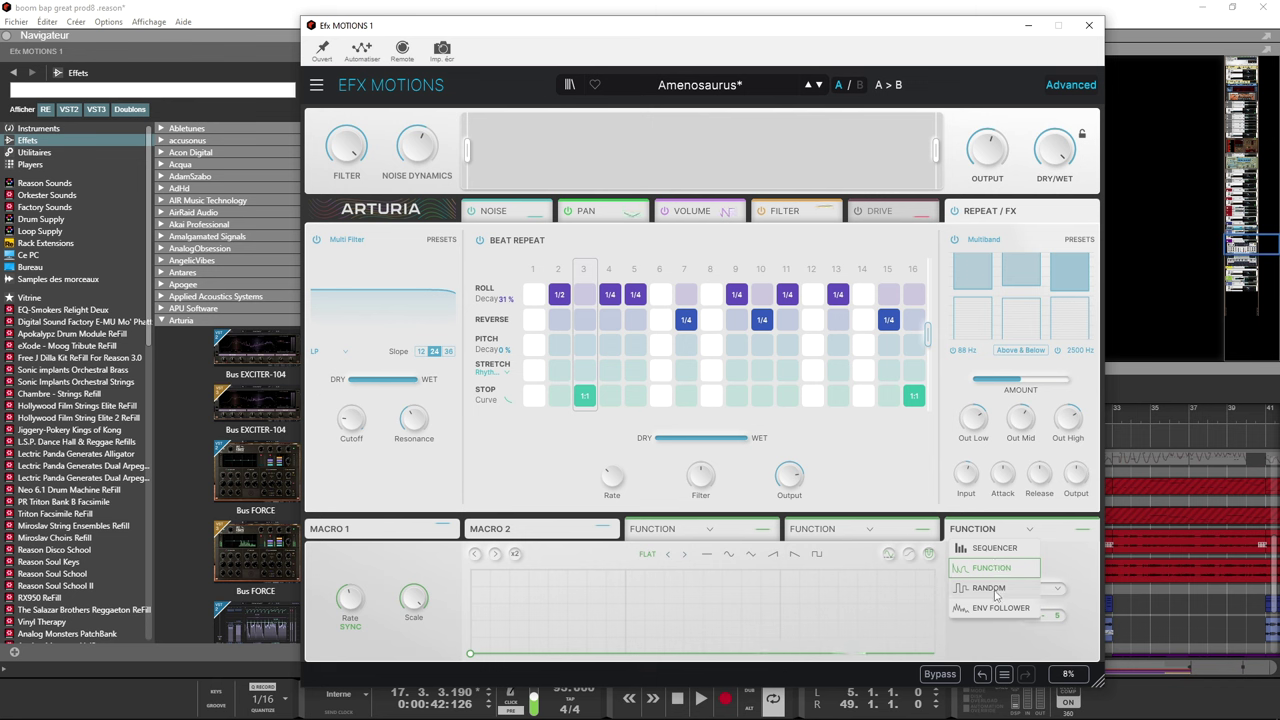
left_click(1025, 541)
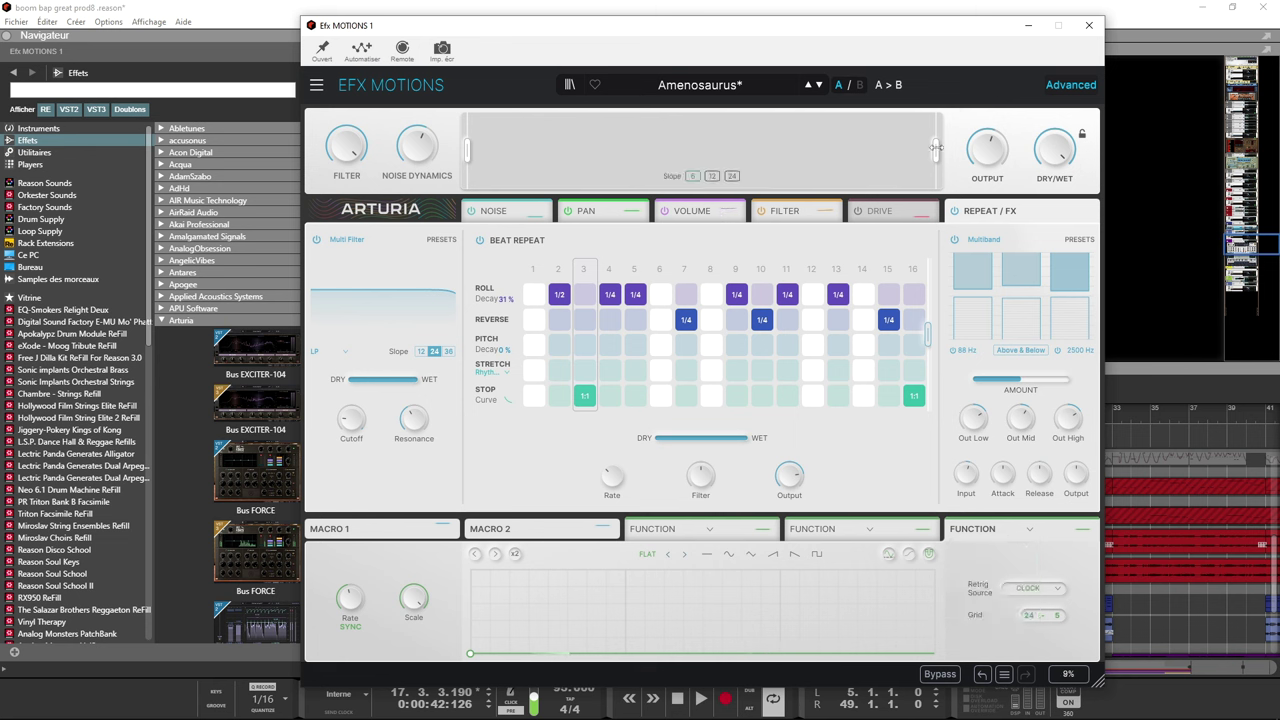
- Point out the frequency range handles of the spectrum display and close the Efx MOTIONS window
mouse_move(936, 148)
mouse_move(467, 150)
left_mouse_down()
mouse_move(612, 149)
mouse_move(467, 150)
left_mouse_up()
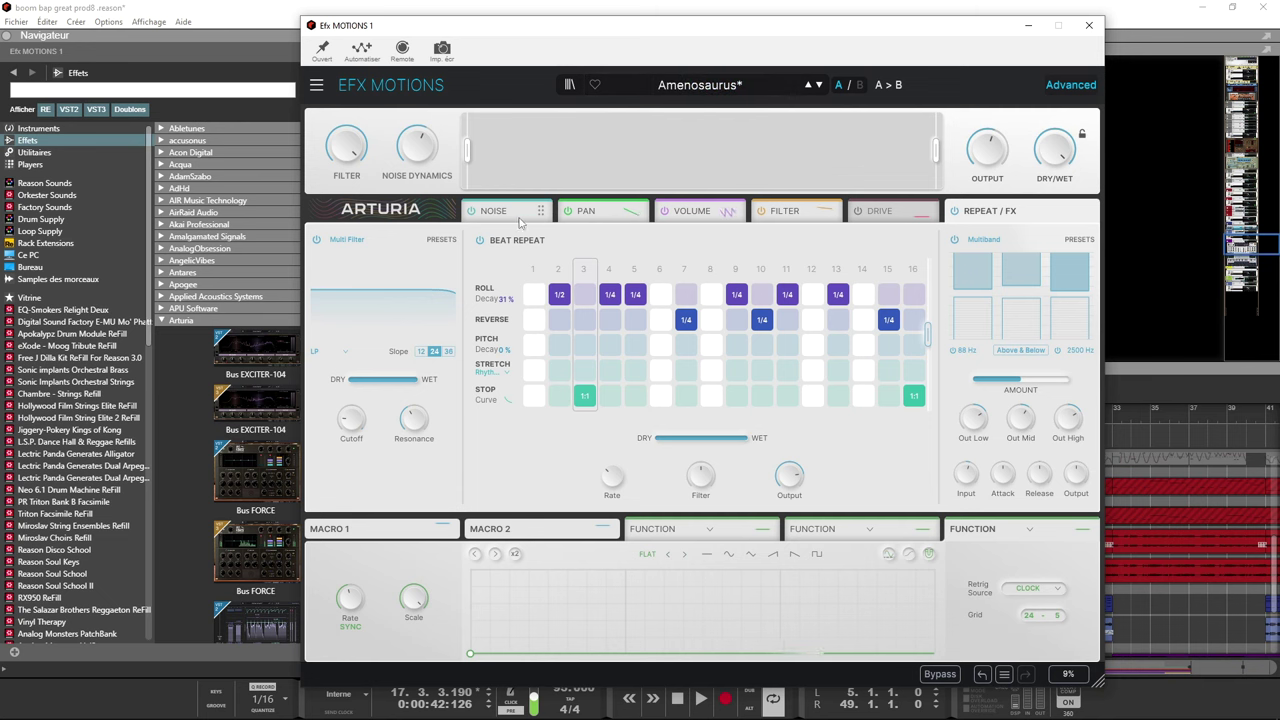
left_click(1089, 25)
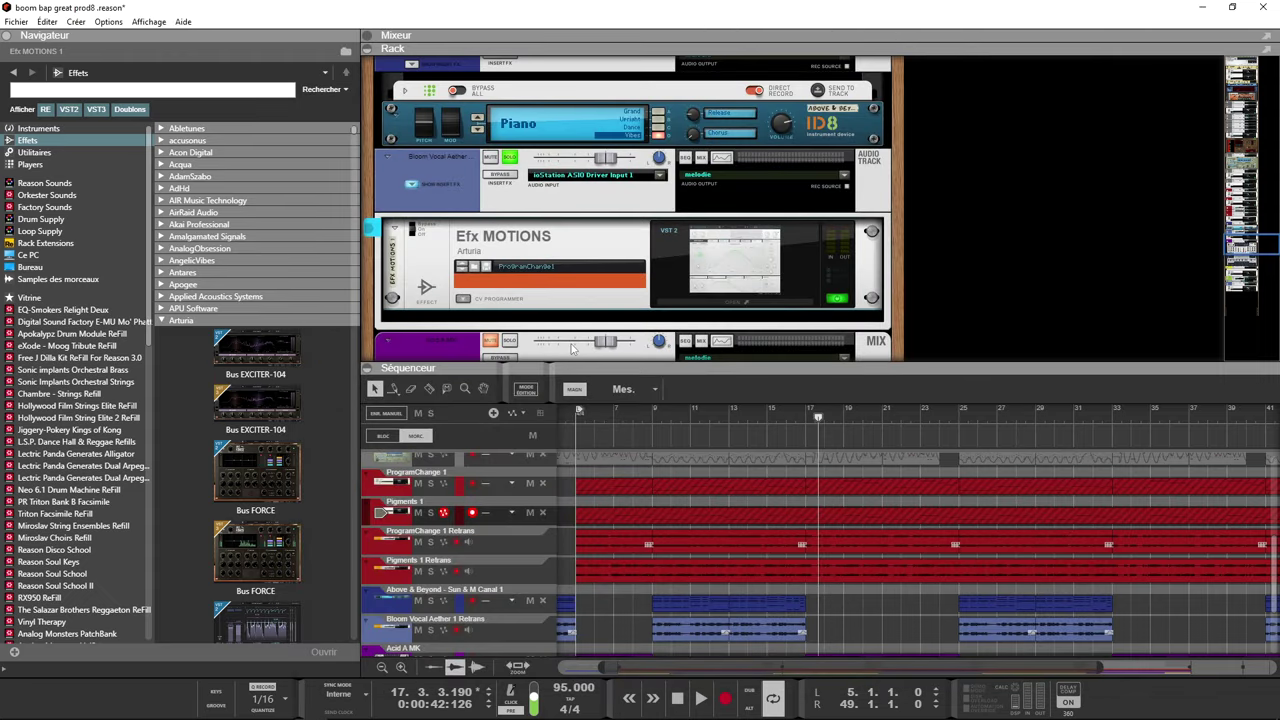
- Bypass the insert effects on the soloed Bloom Vocal Aether track and listen to it dry from bar 9 to bar 17
left_click(654, 417)
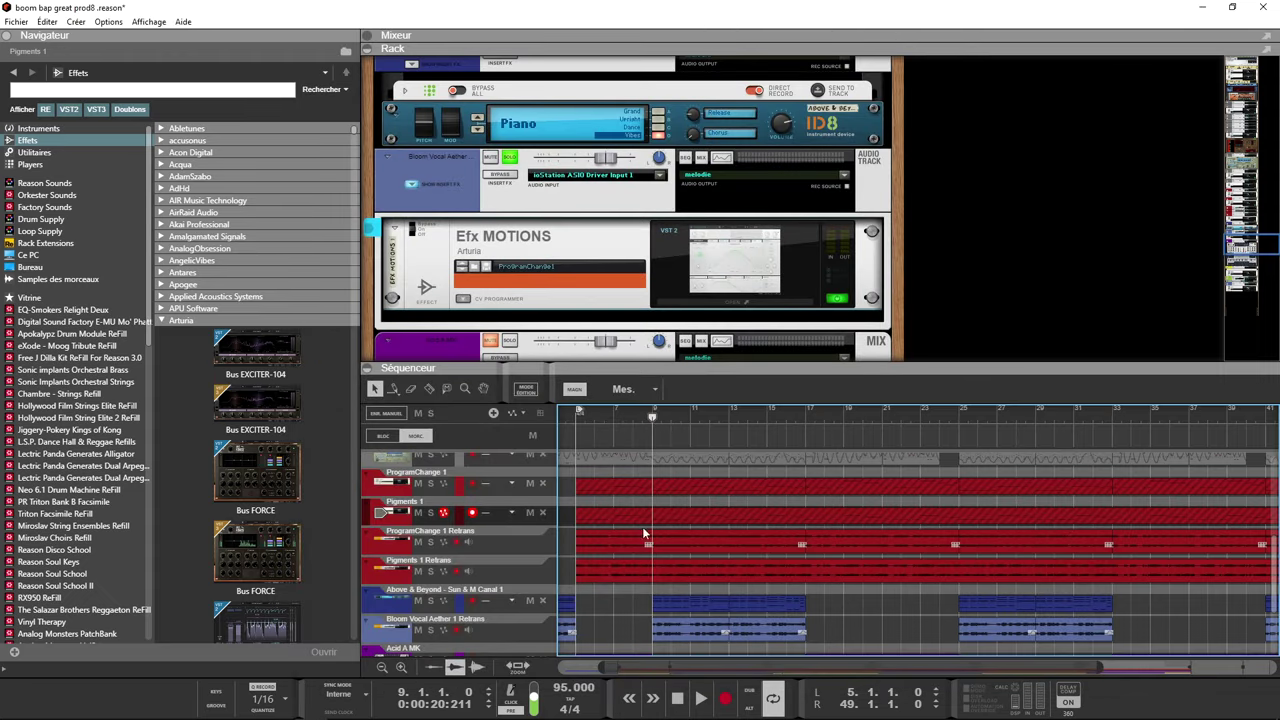
left_click(510, 160)
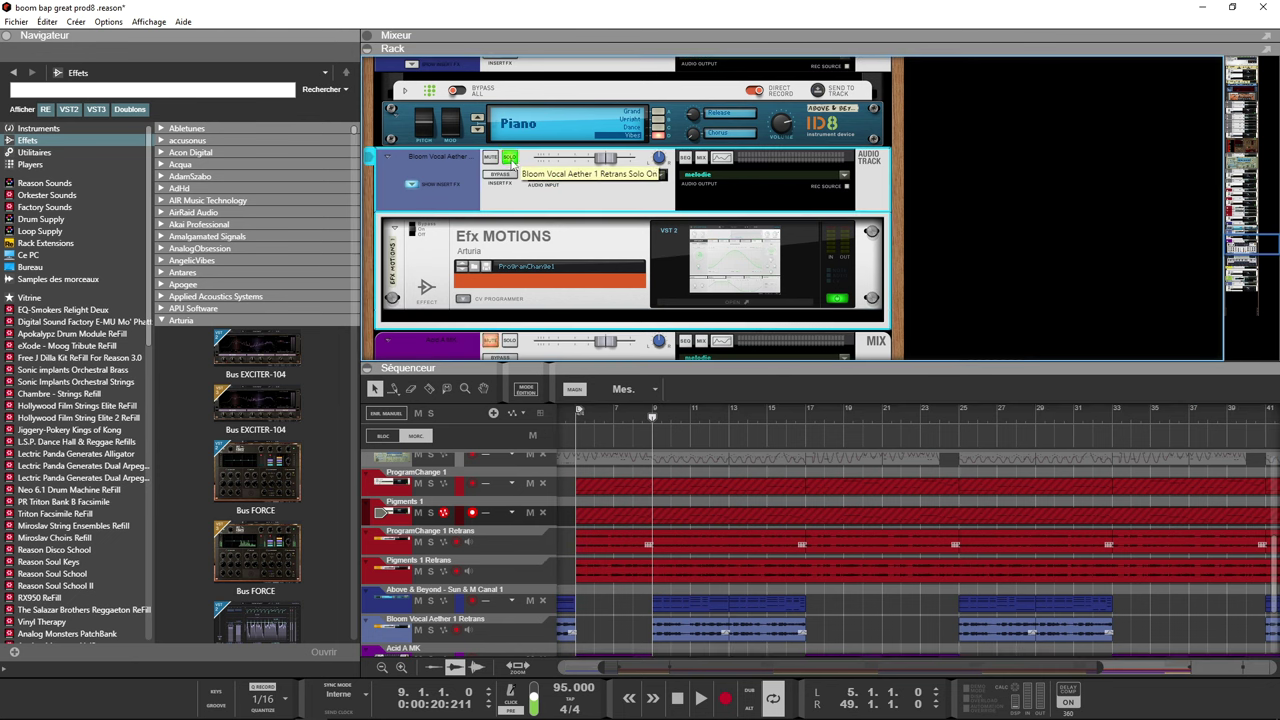
key("space")
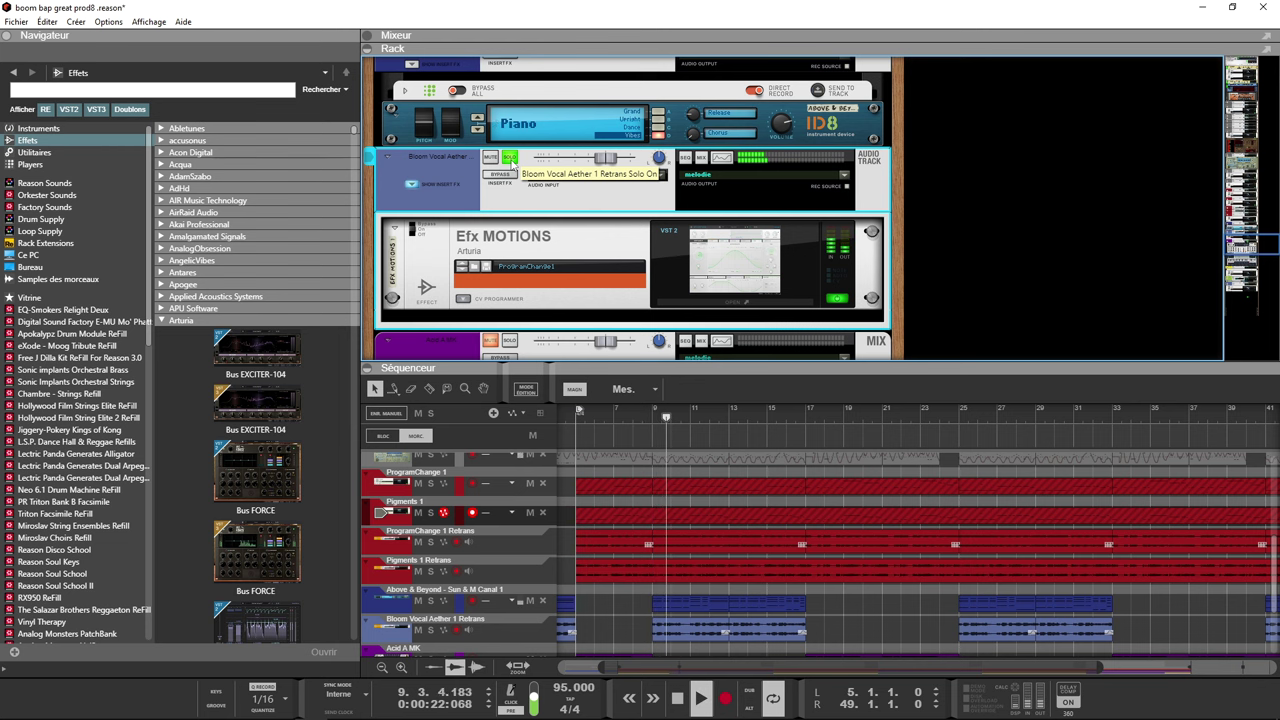
key("space")
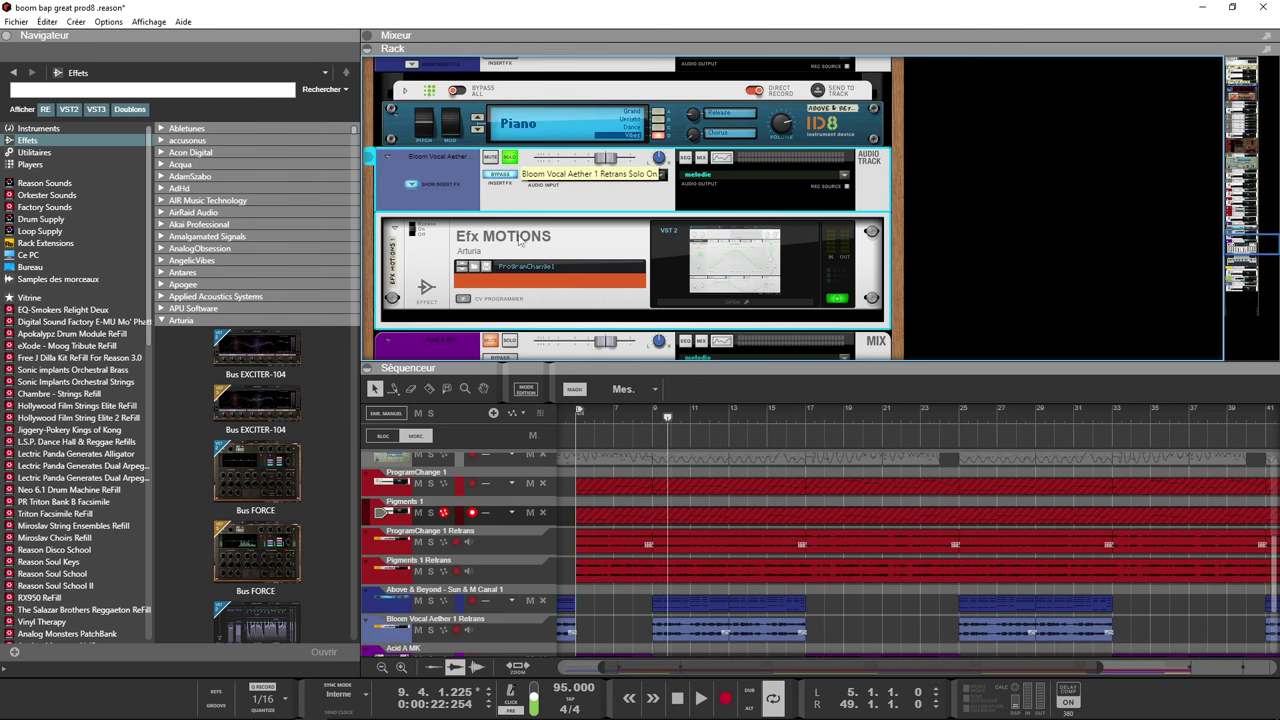
left_click(652, 417)
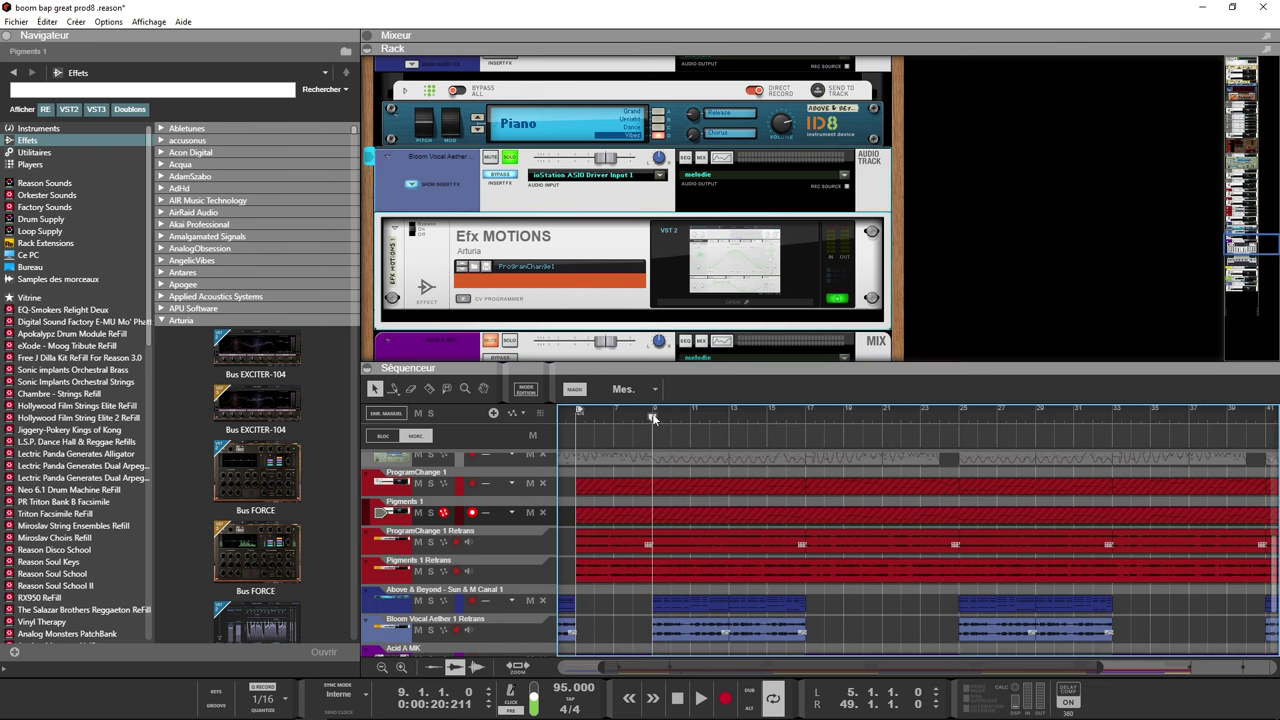
key("space")
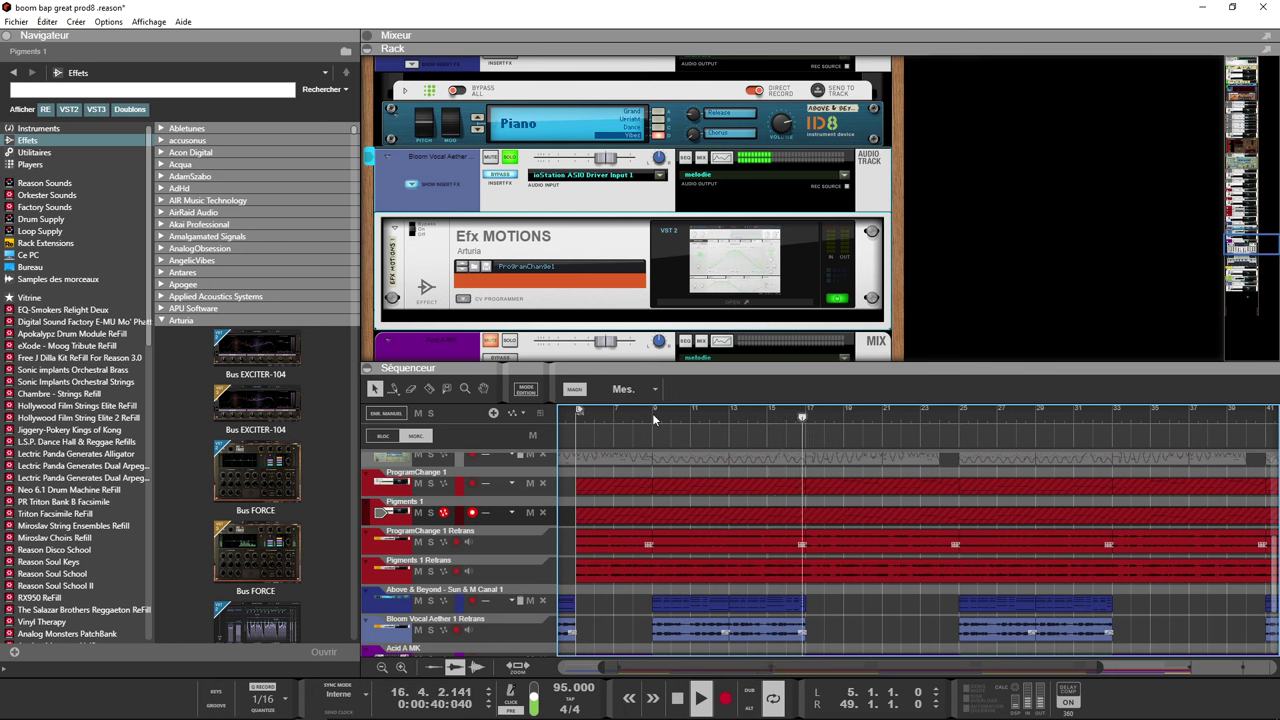
key("space")
- Turn off the insert effects bypass on the Bloom Vocal Aether track and play it again from bar 9
left_click(505, 178)
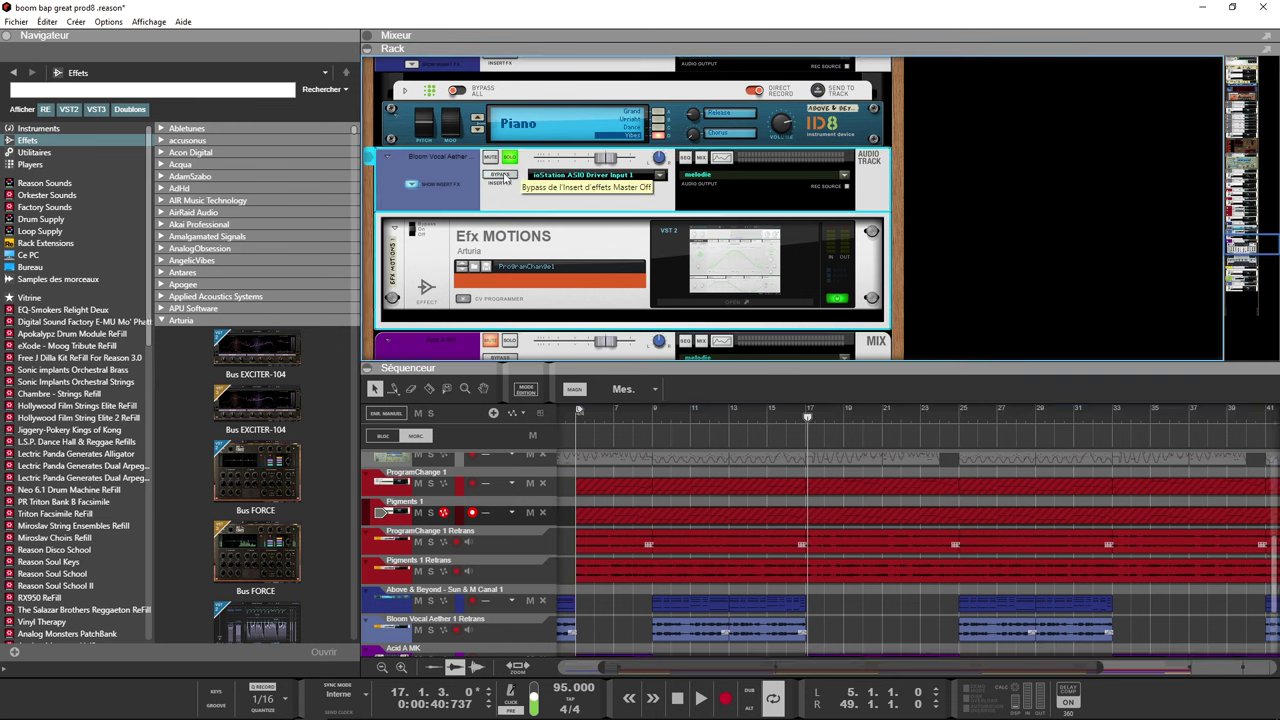
left_click(651, 417)
key("space")
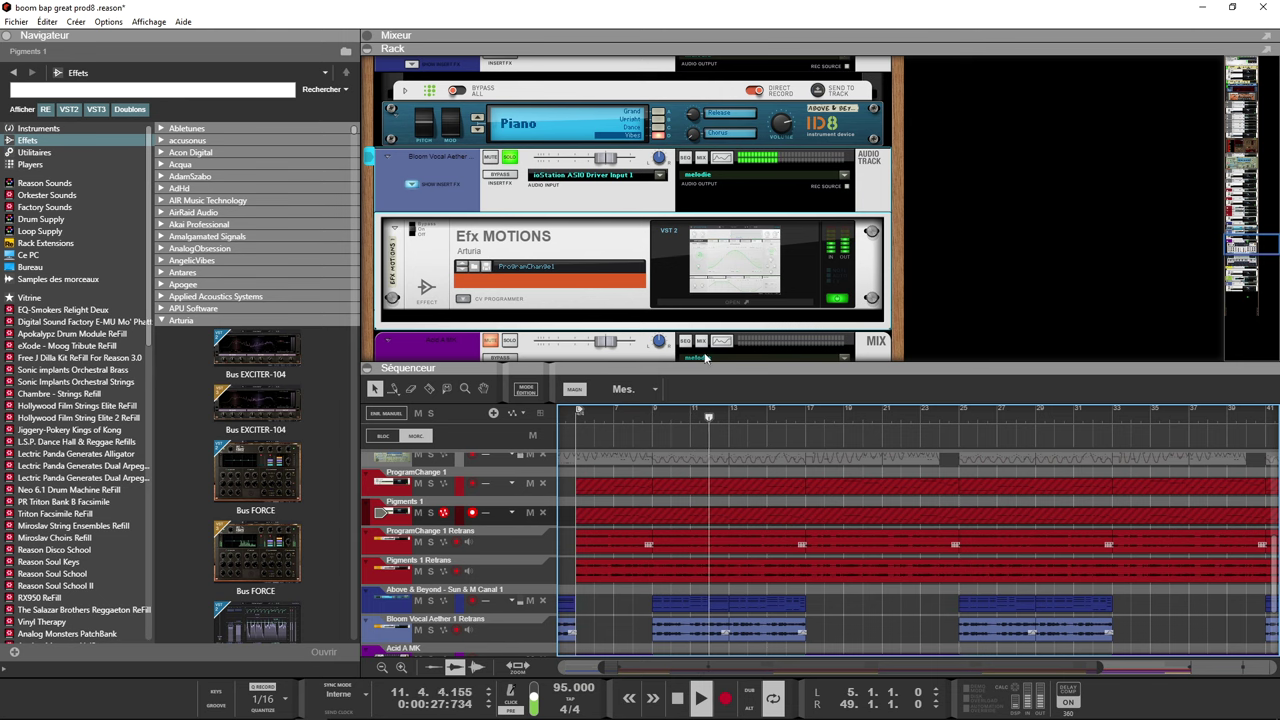
- Open Efx MOTIONS during playback, watch the signal on the Noise and Pan envelopes, and close the window
left_click(697, 300)
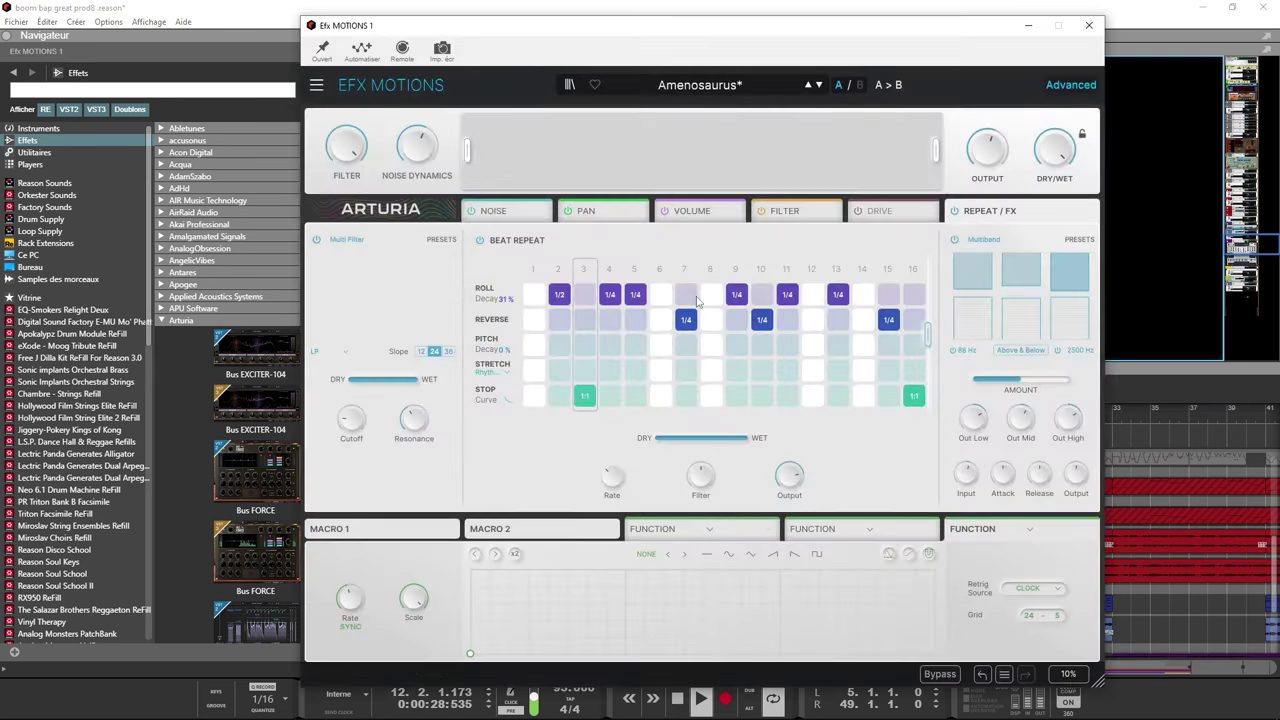
left_click(518, 213)
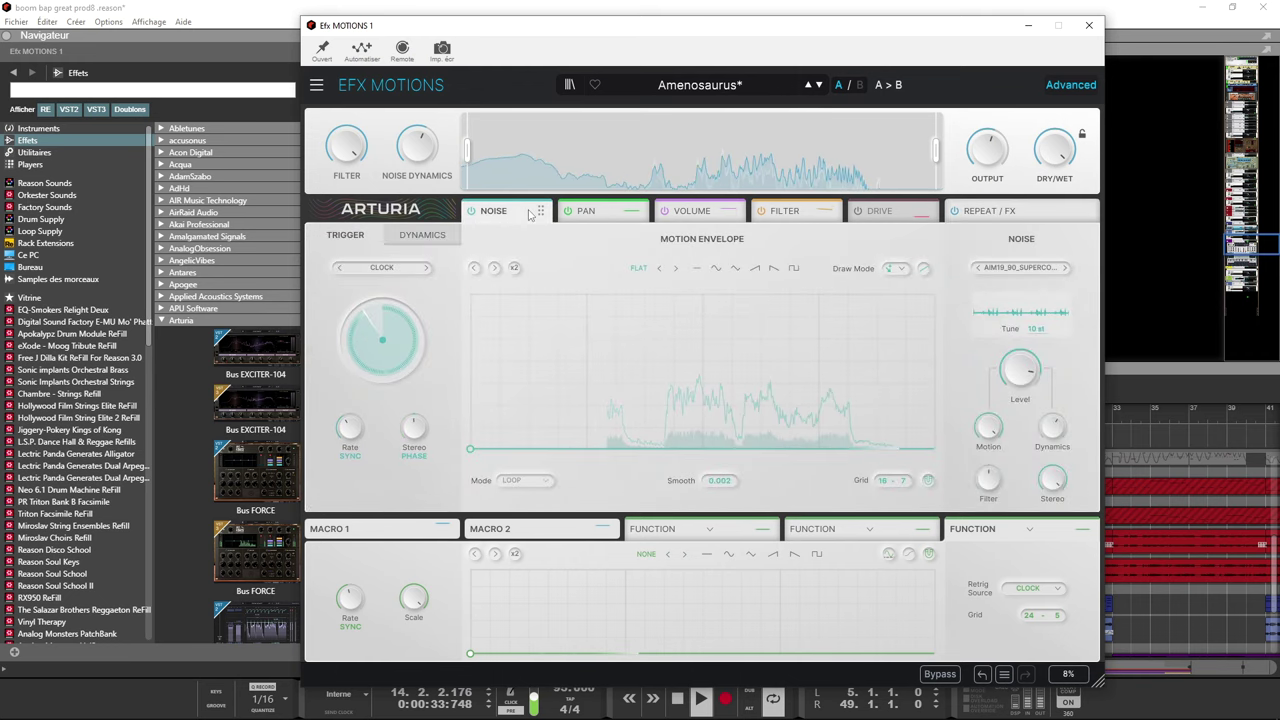
left_click(596, 216)
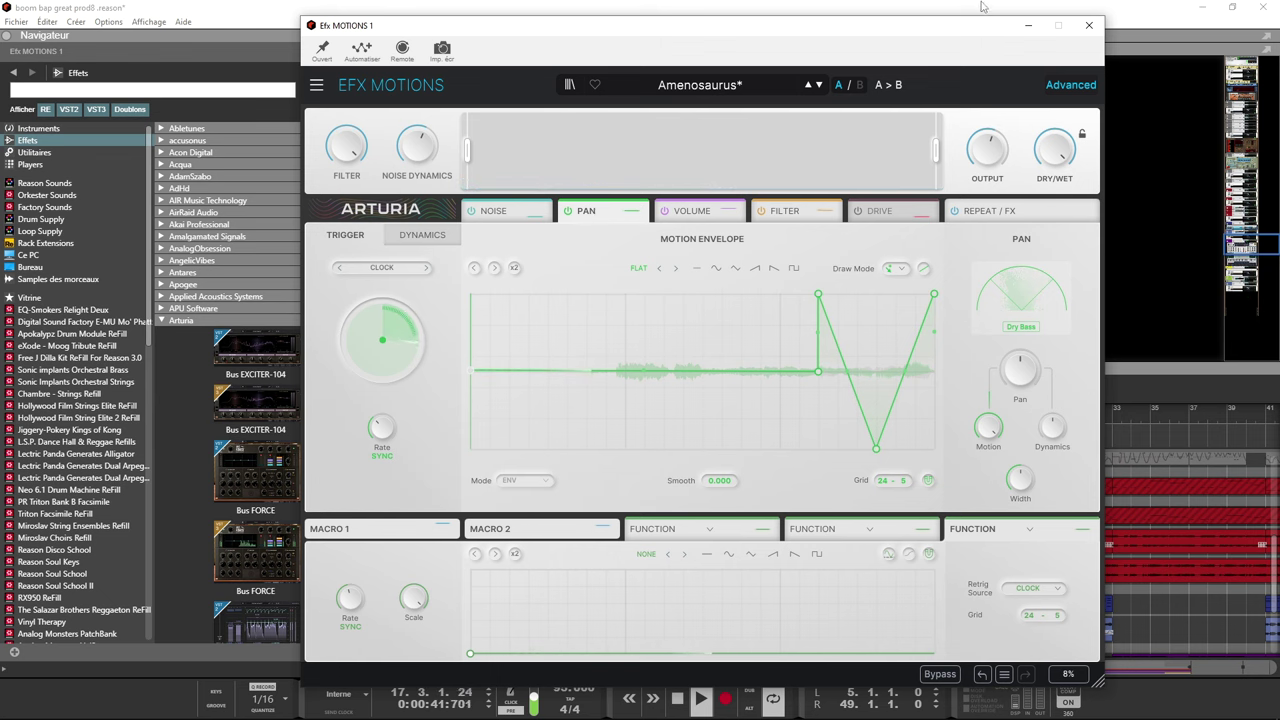
left_click(1089, 25)
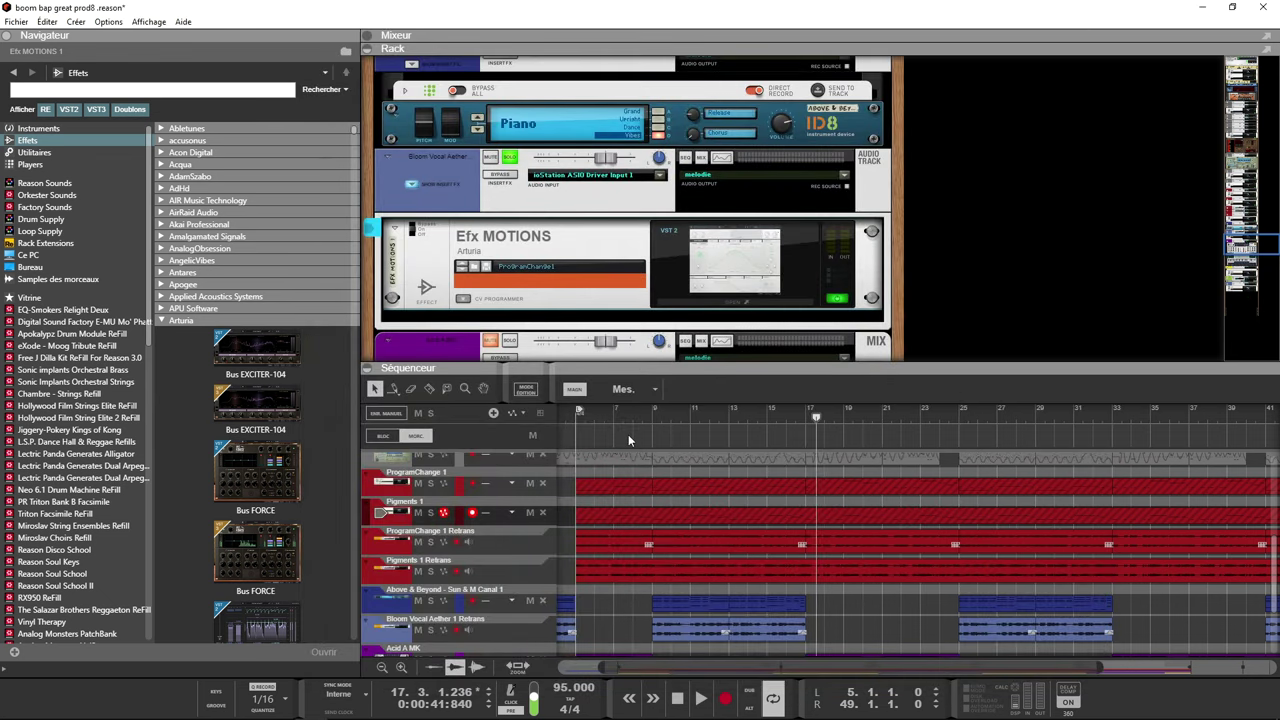
- Turn off the solo on the Bloom Vocal Aether track and play the full mix from bar 8 to bar 17
left_click(516, 158)
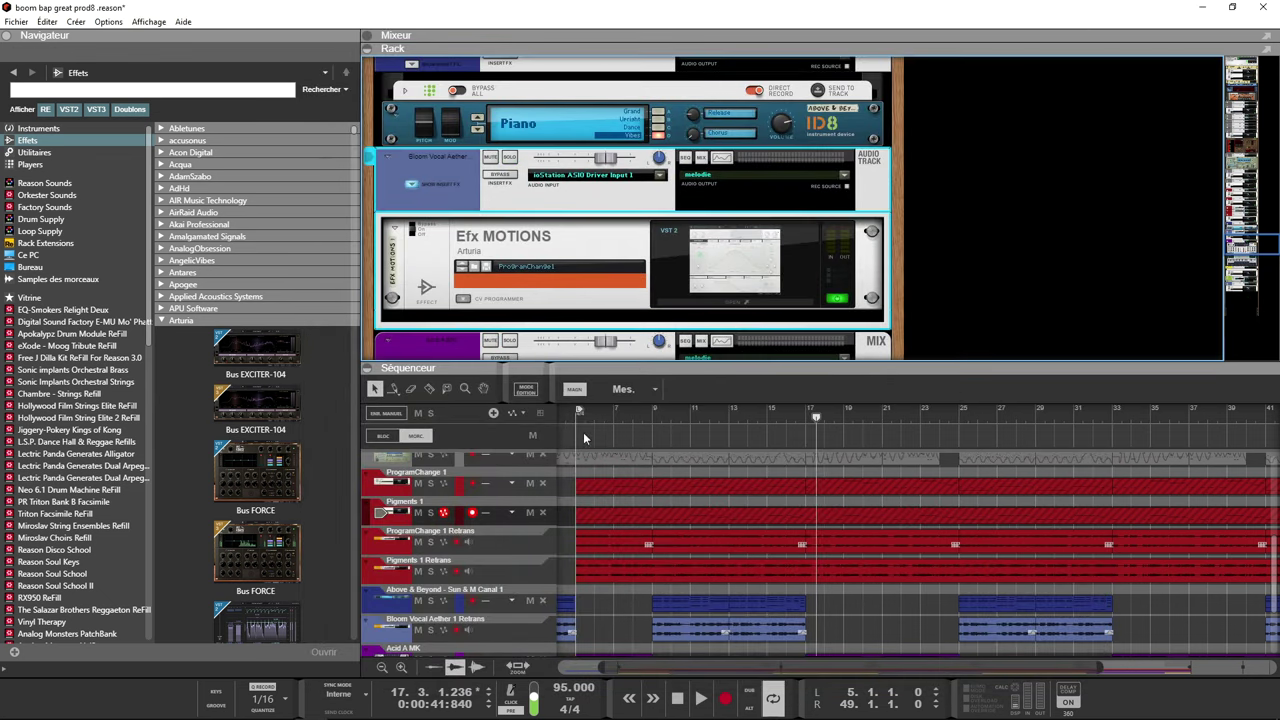
left_click(642, 416)
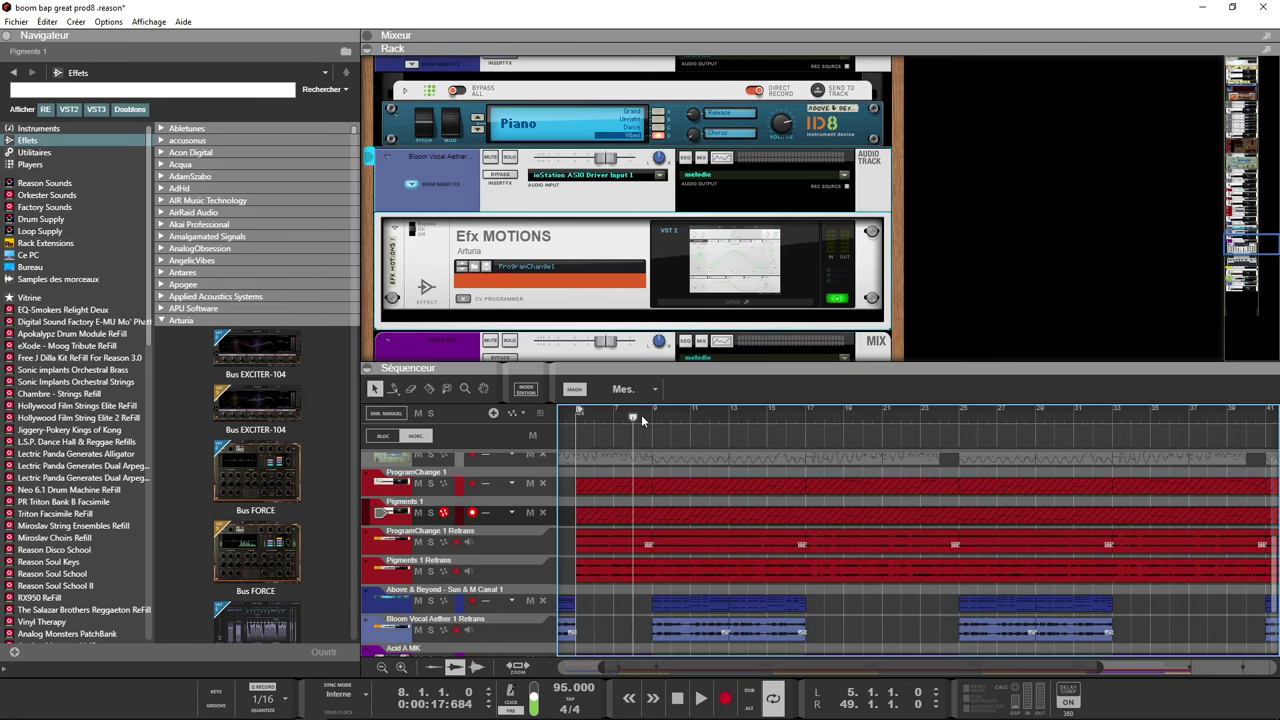
key("space")
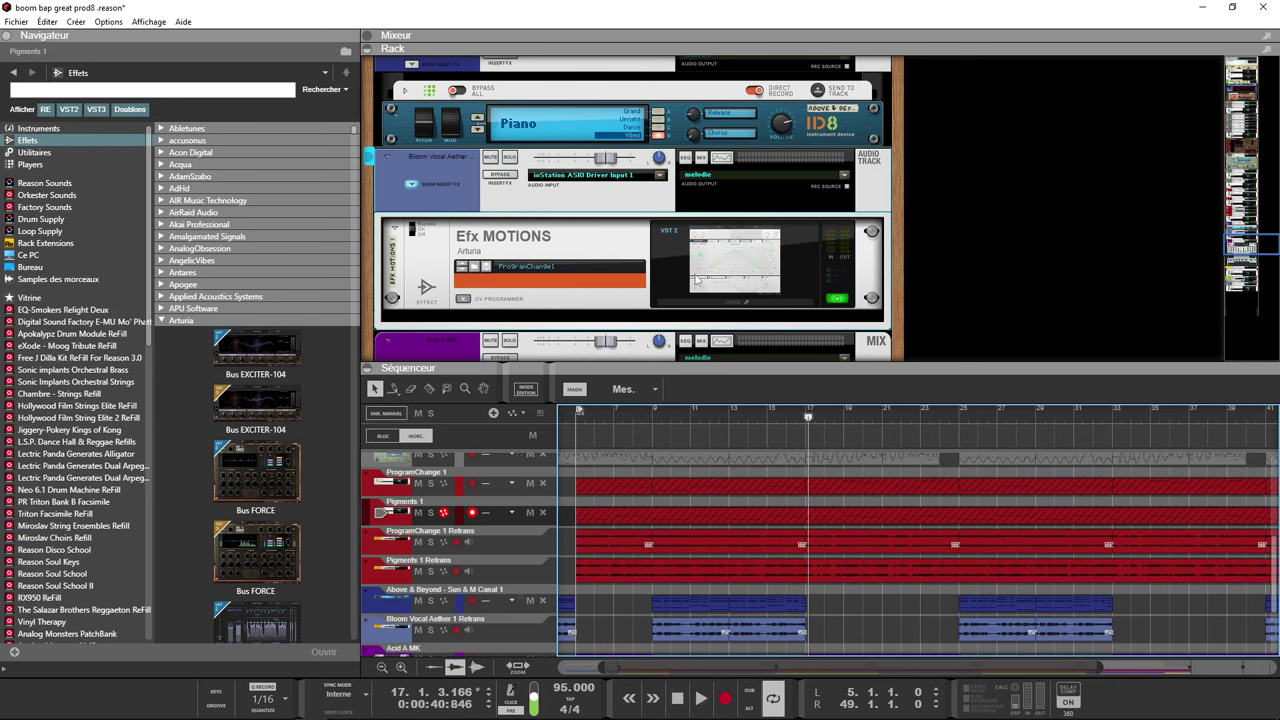
- Open the Mellotron V instrument further down the rack and reposition its window to show the keyboard and effects
scroll(716, 254, "down", 10)
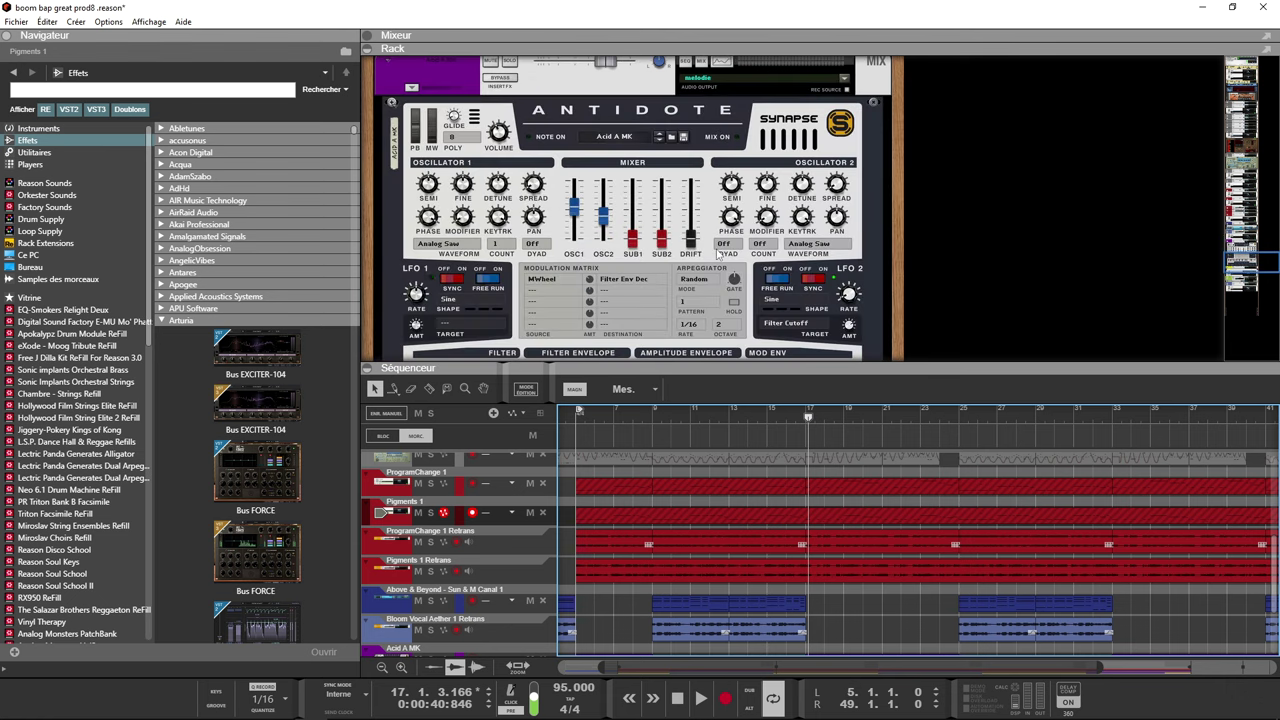
scroll(716, 254, "down", 5)
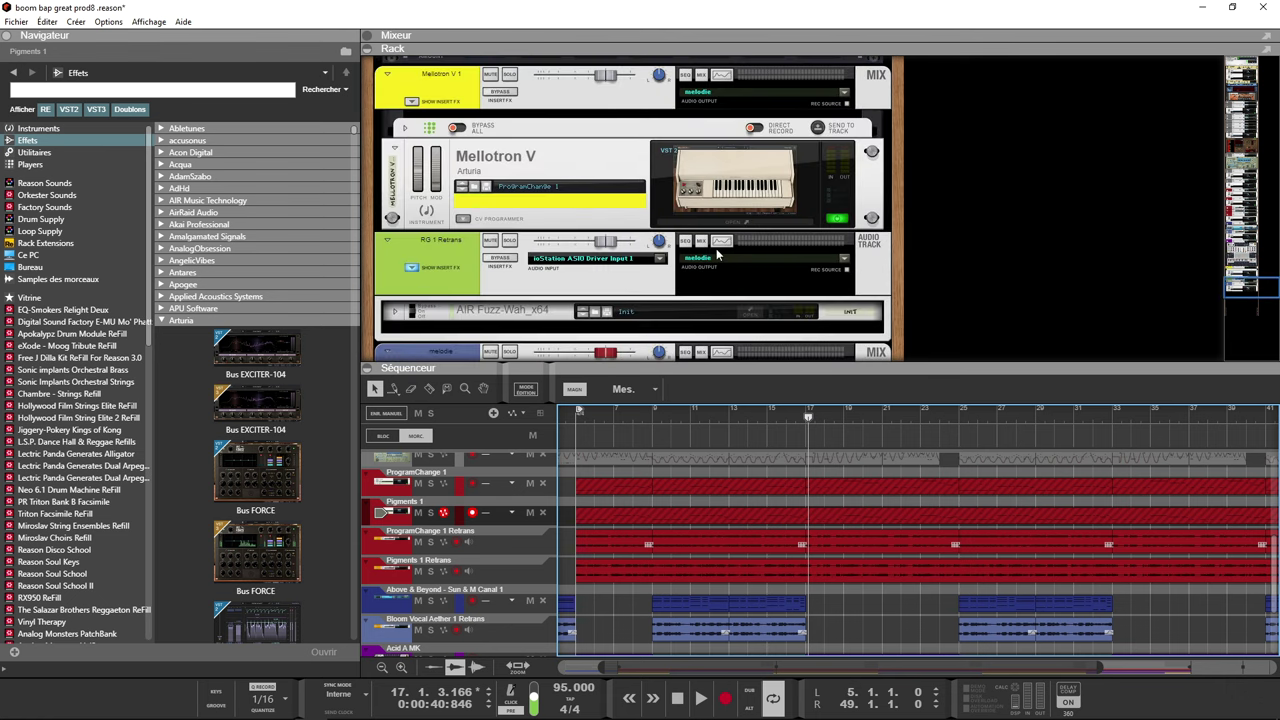
left_click(757, 196)
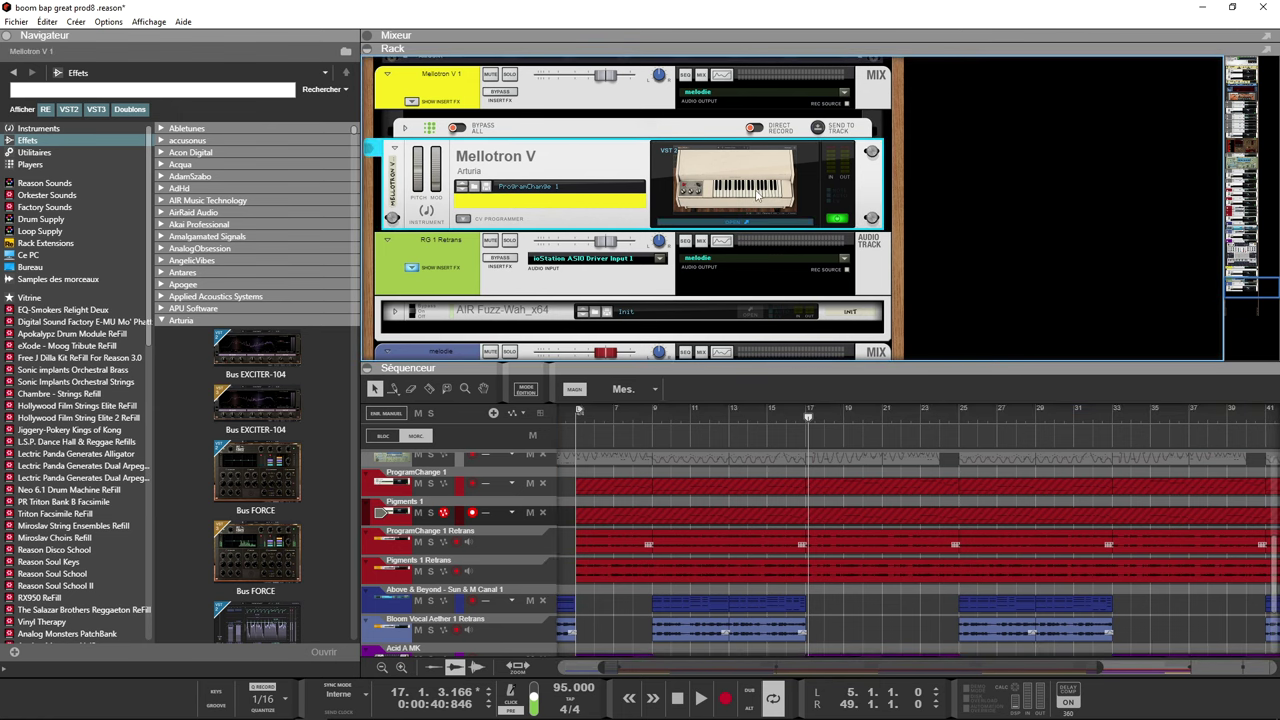
left_click(680, 223)
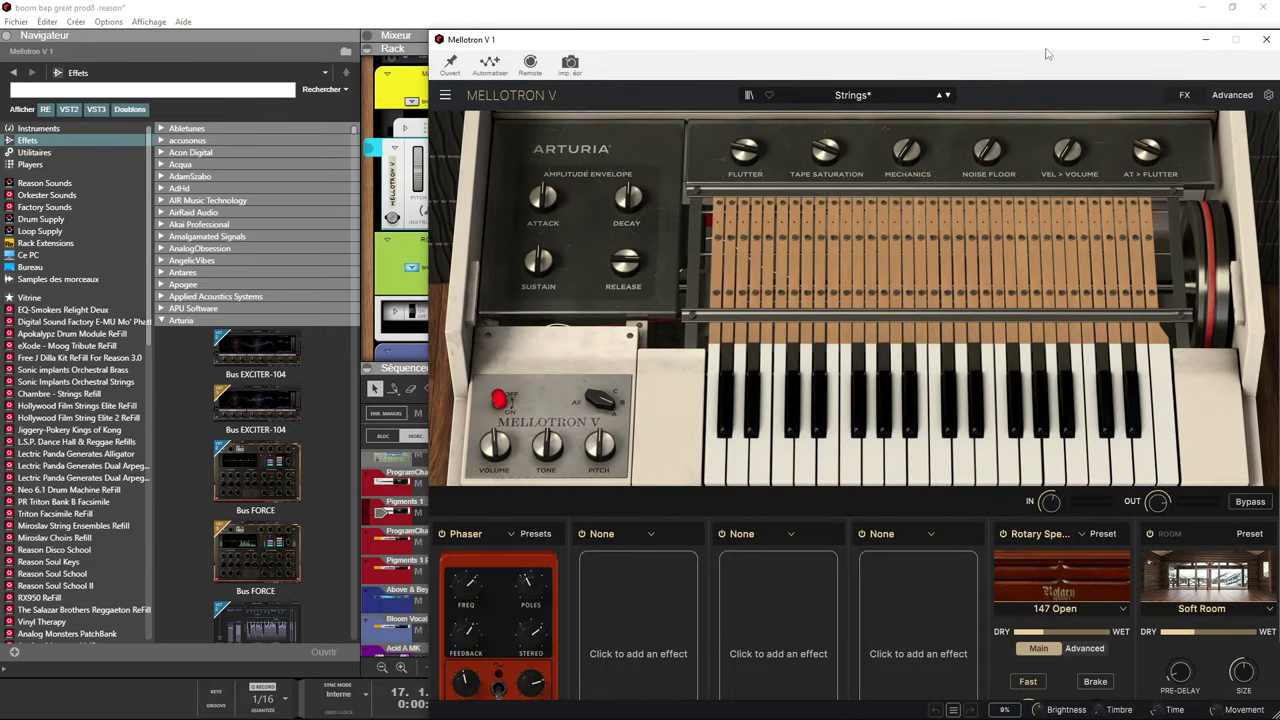
left_click_drag(1047, 43, 803, 6)
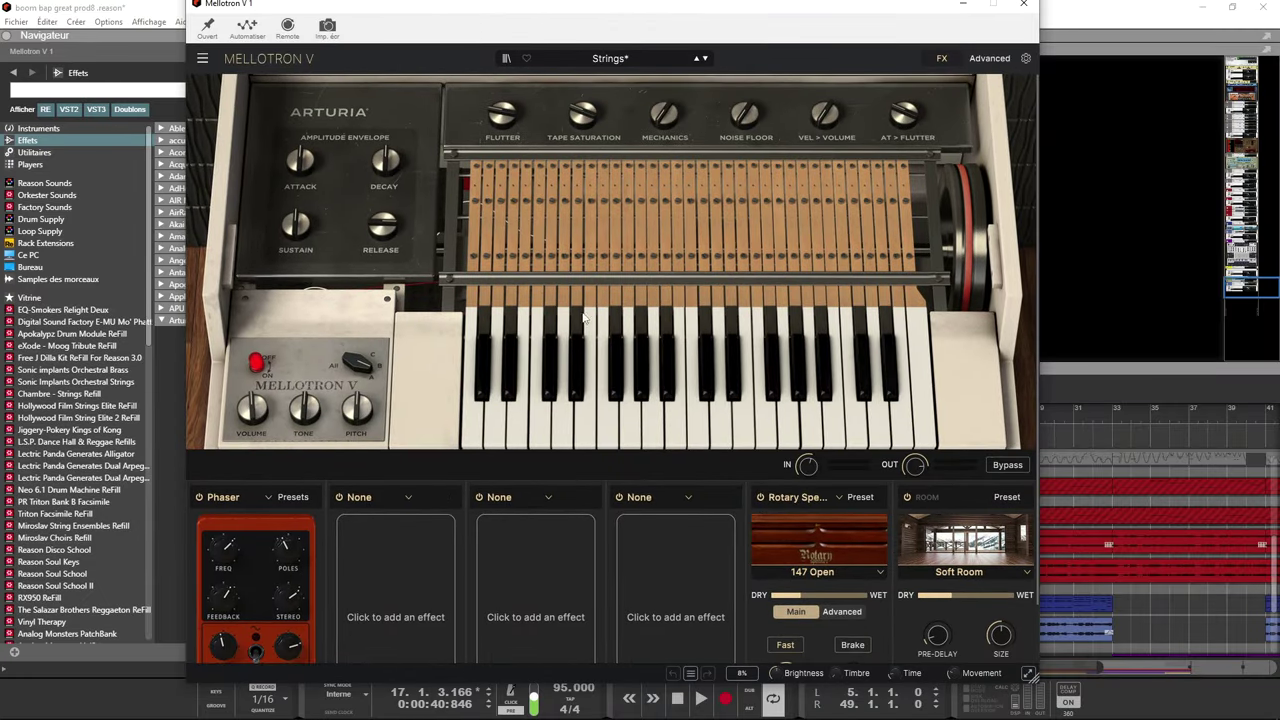
- Show the advanced tape settings of the Mellotron V instrument and close its window
left_click(777, 198)
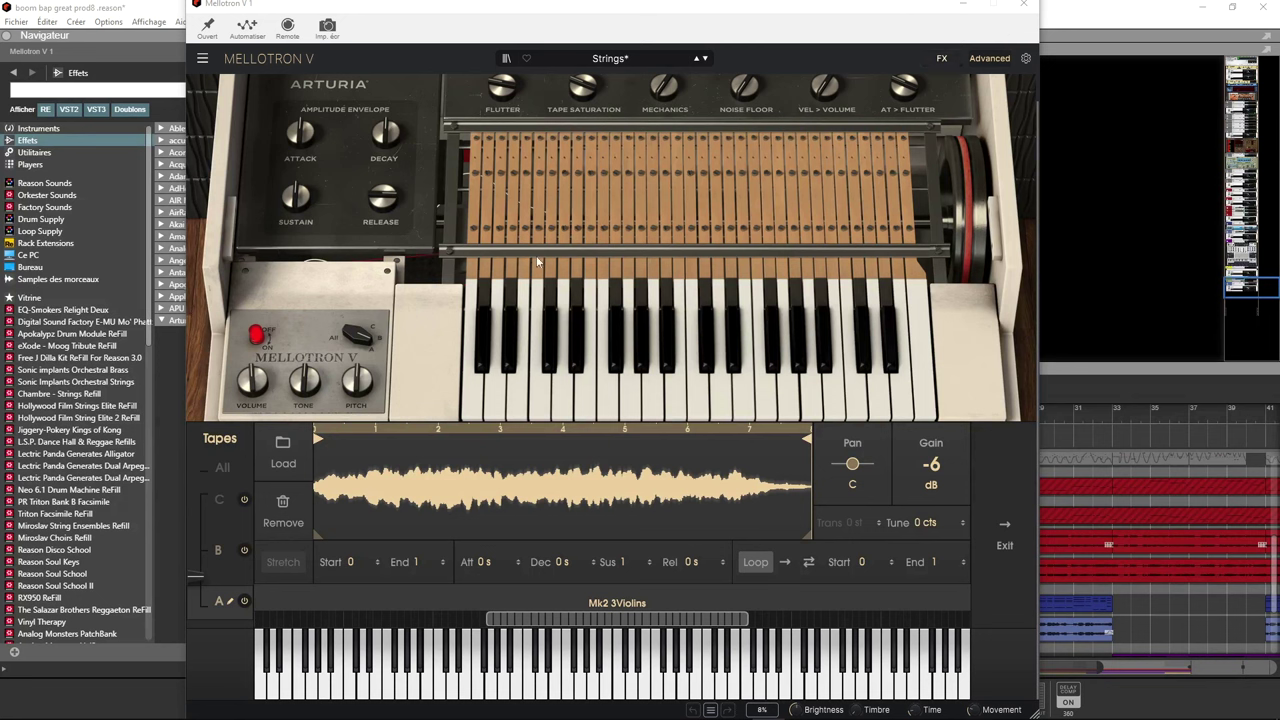
left_click(1020, 6)
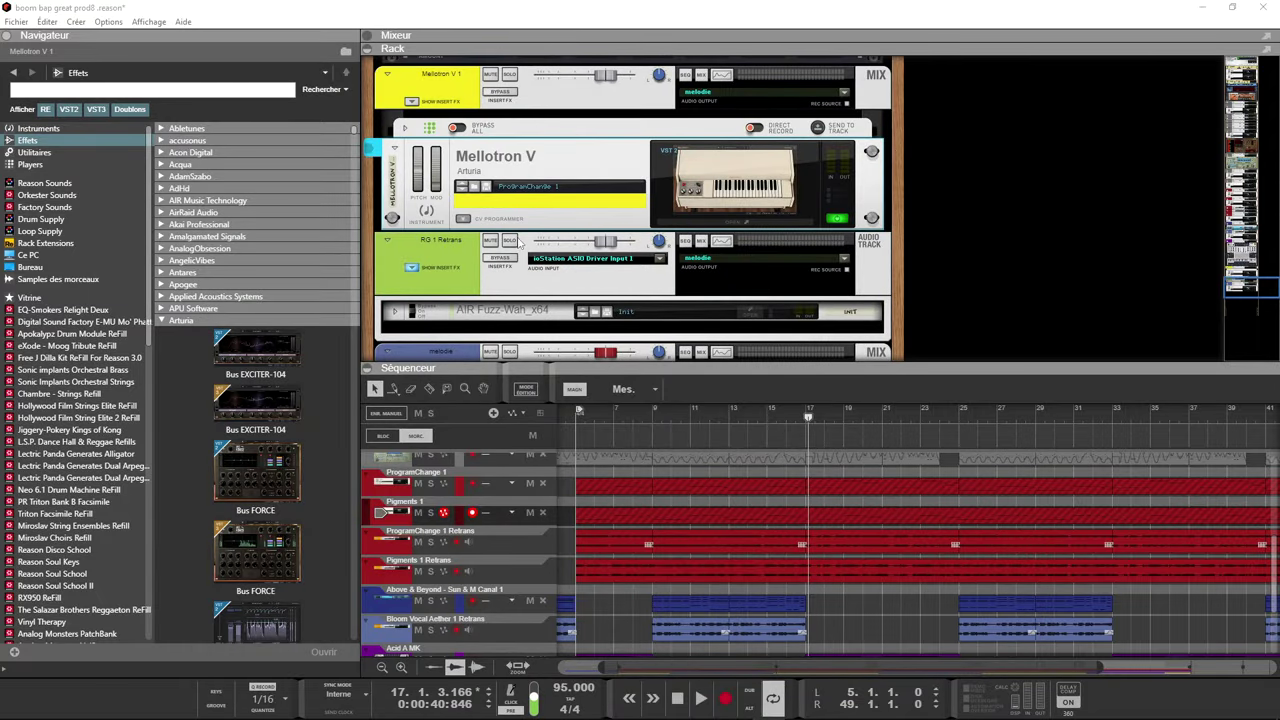
- Solo the Mellotron V 1 track, unfold its Dual Arpeggio player, and play the part from bar 17
left_click(510, 76)
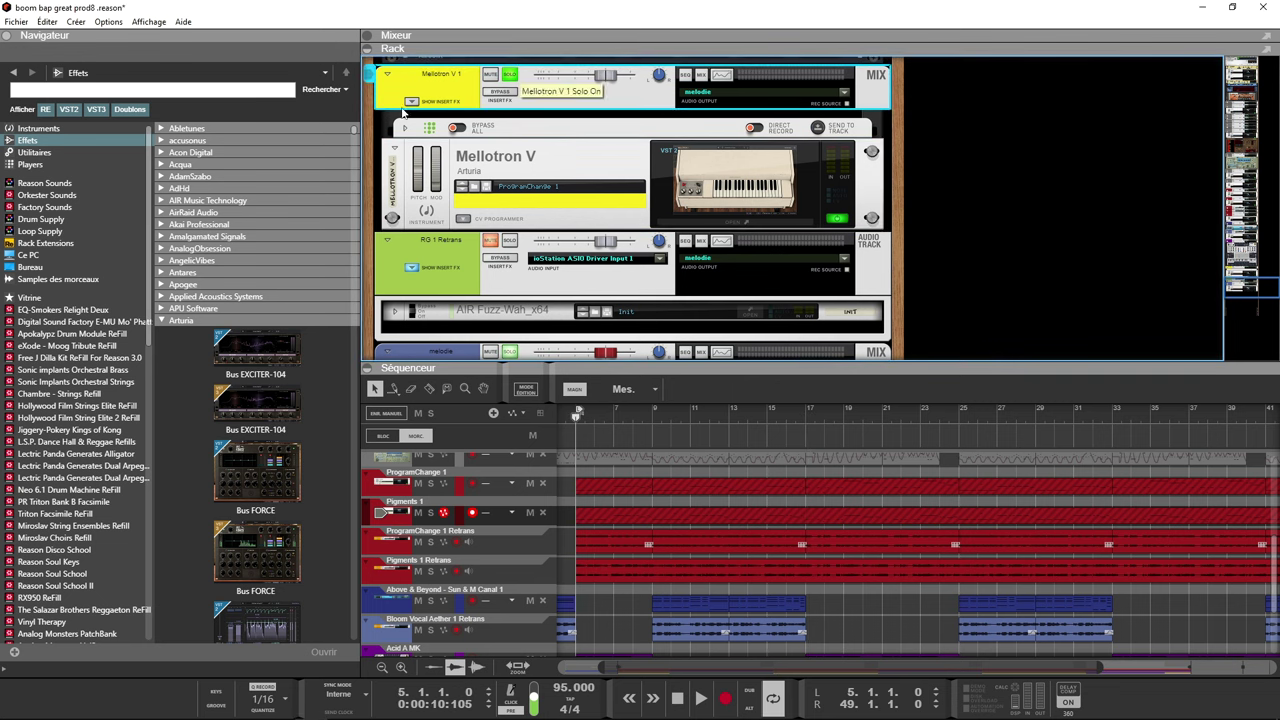
left_click(403, 129)
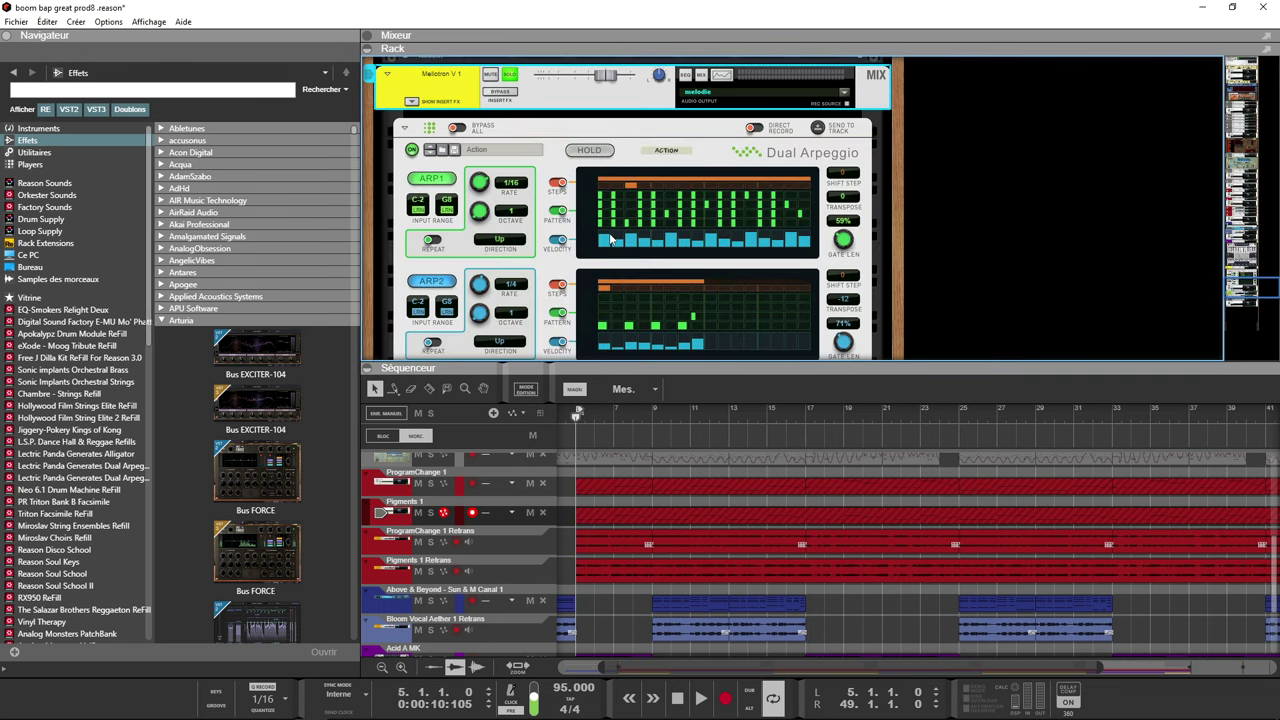
left_click(652, 415)
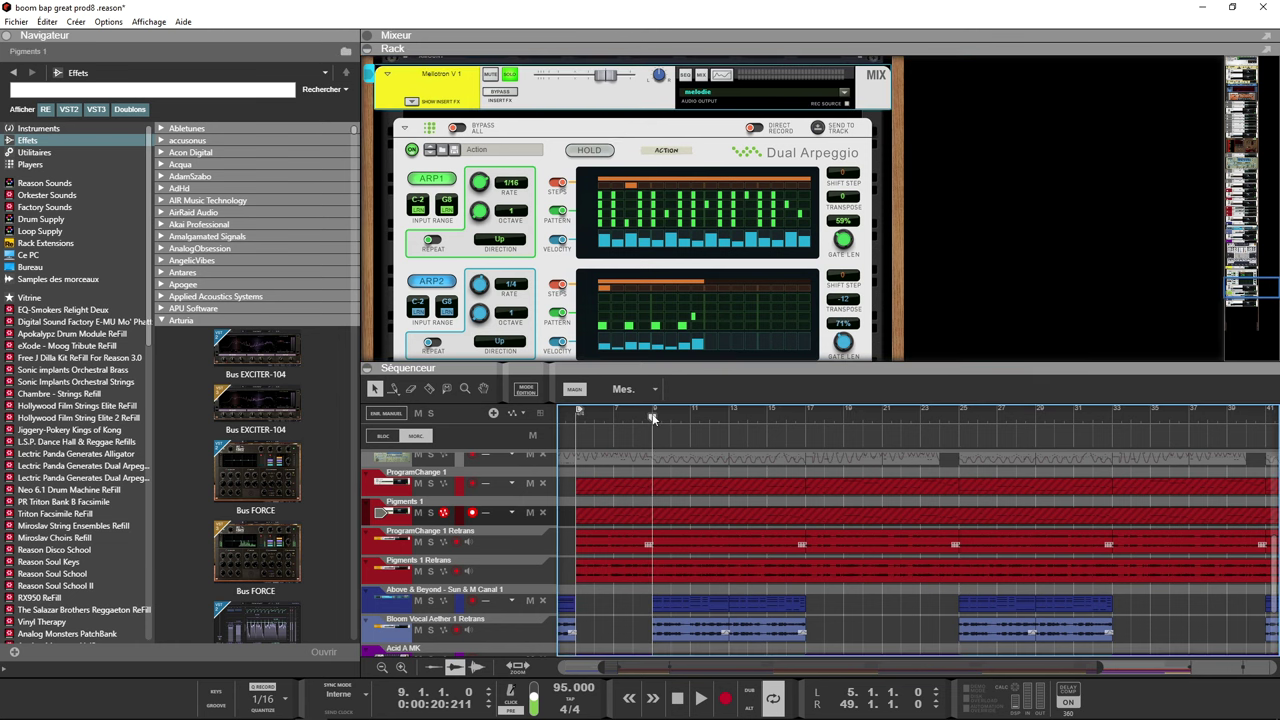
key("space")
left_click(805, 414)
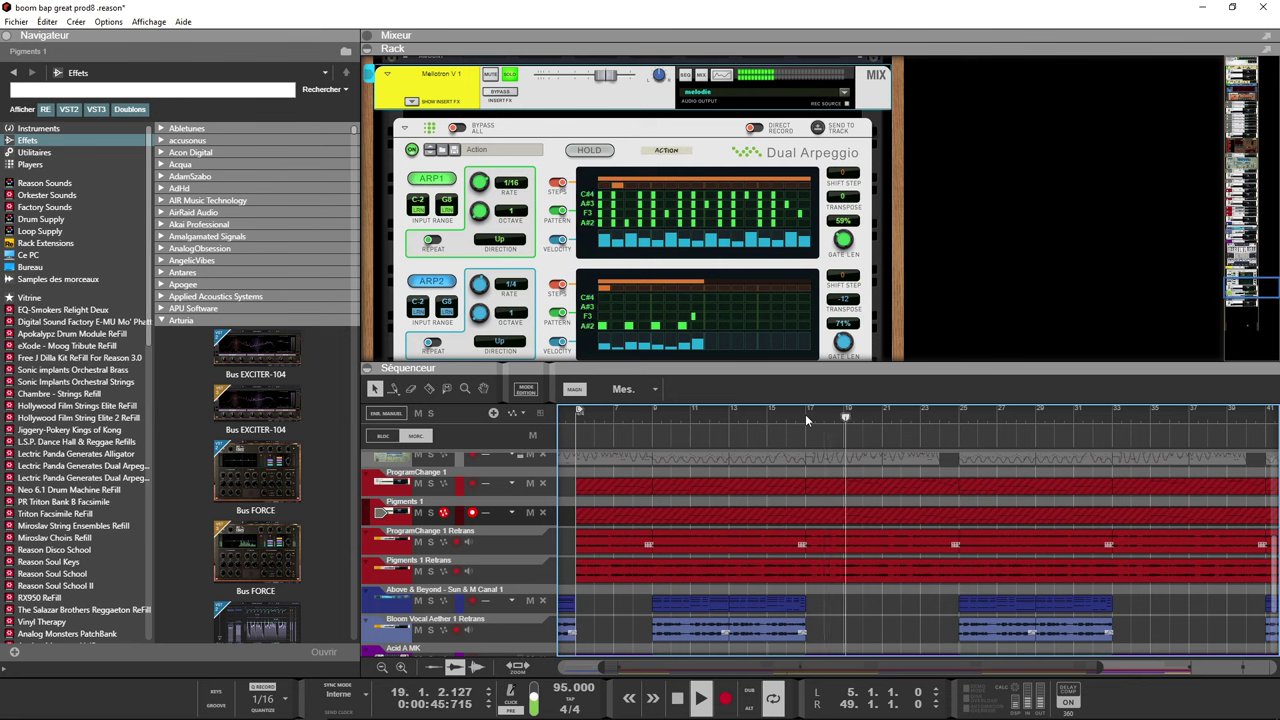
scroll(780, 265, "down", 4)
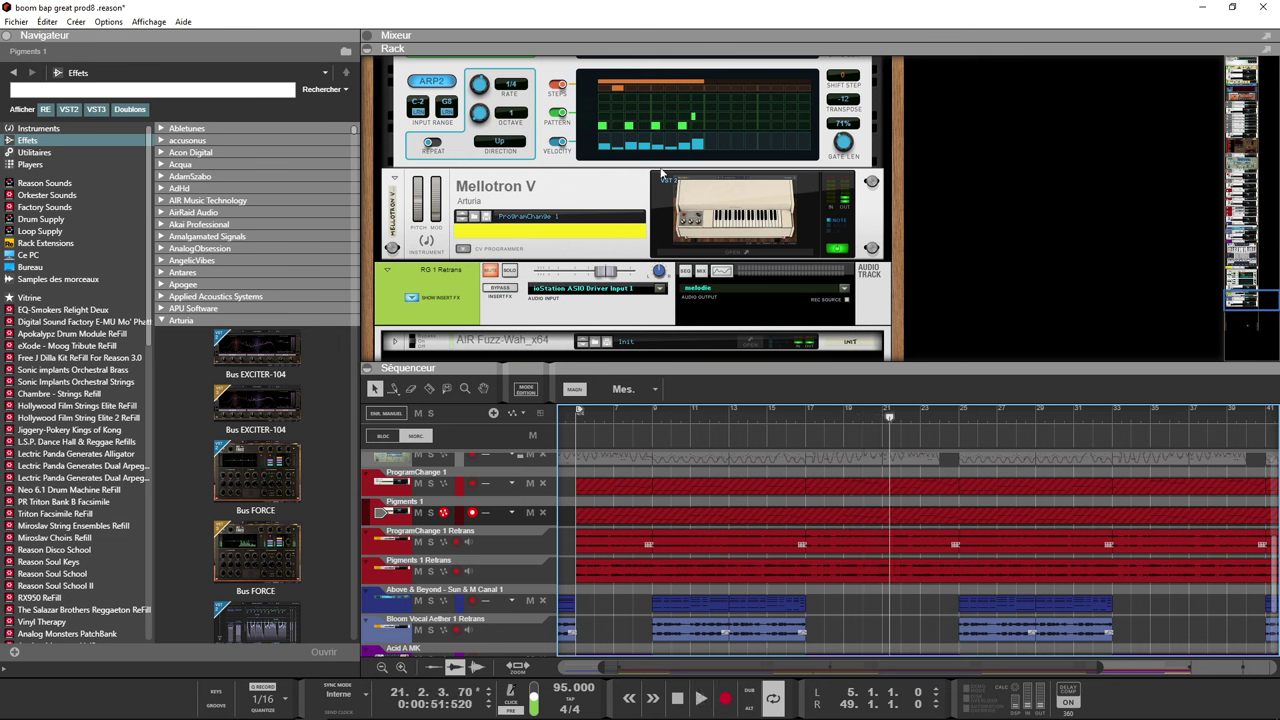
- Bypass all players on the Mellotron V 1 track and play it from bar 17 without the arpeggio
scroll(437, 147, "up", 2)
scroll(437, 147, "up", 3)
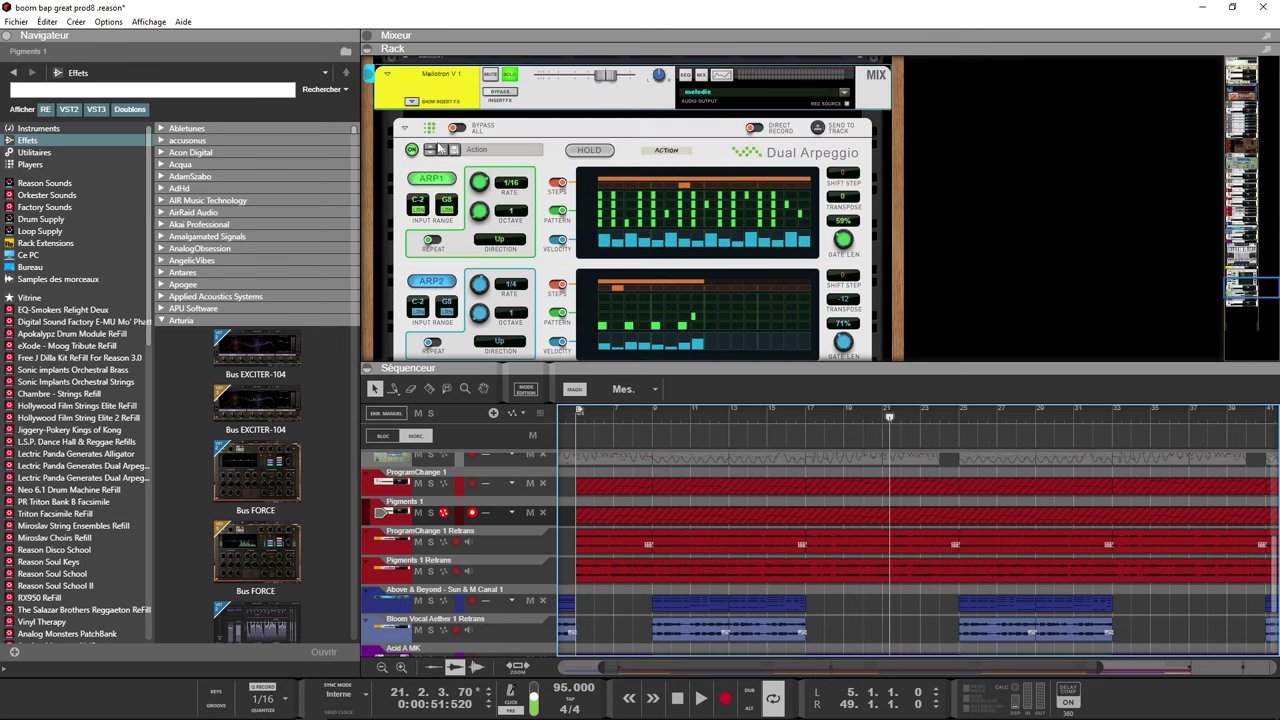
left_click(472, 130)
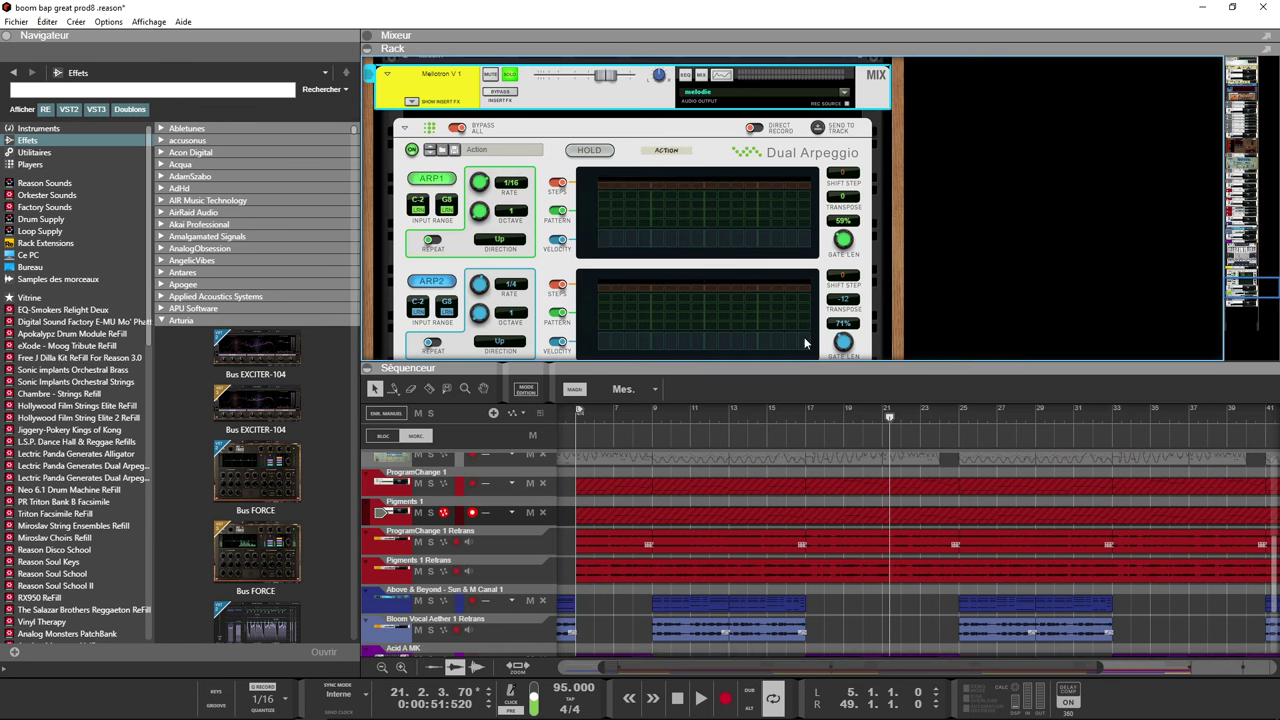
left_click(806, 416)
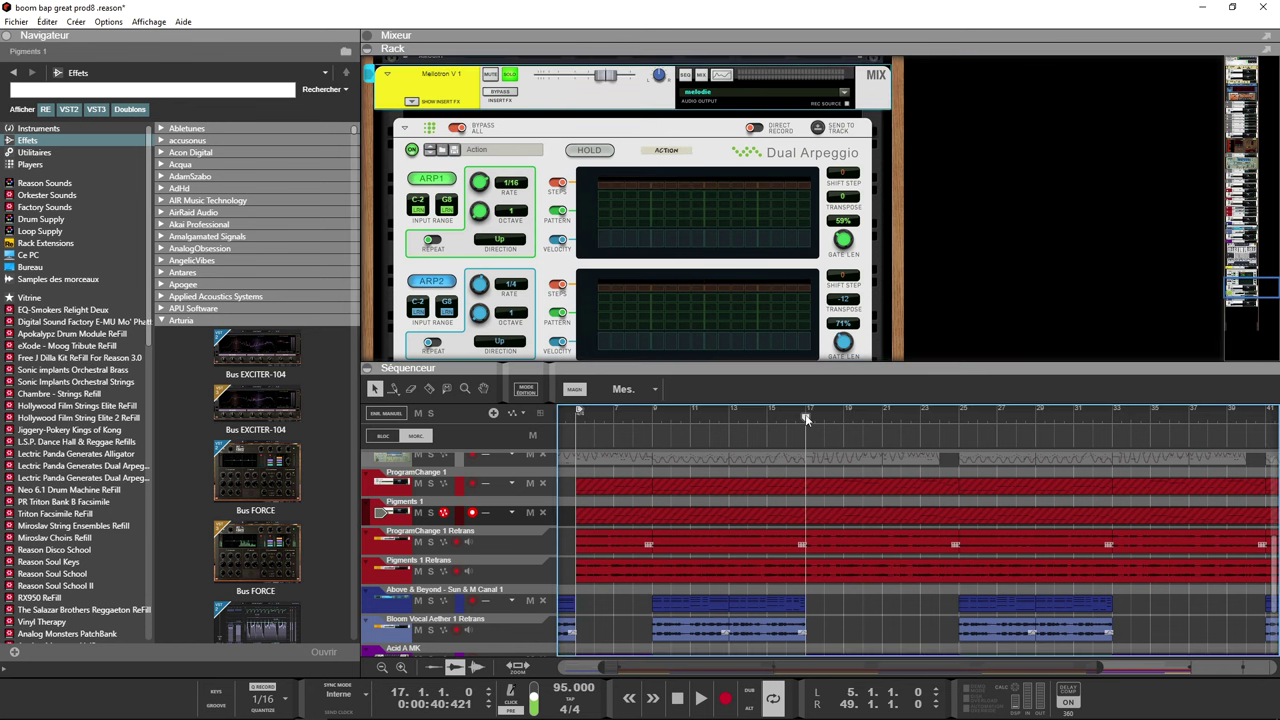
scroll(868, 477, "down", 3)
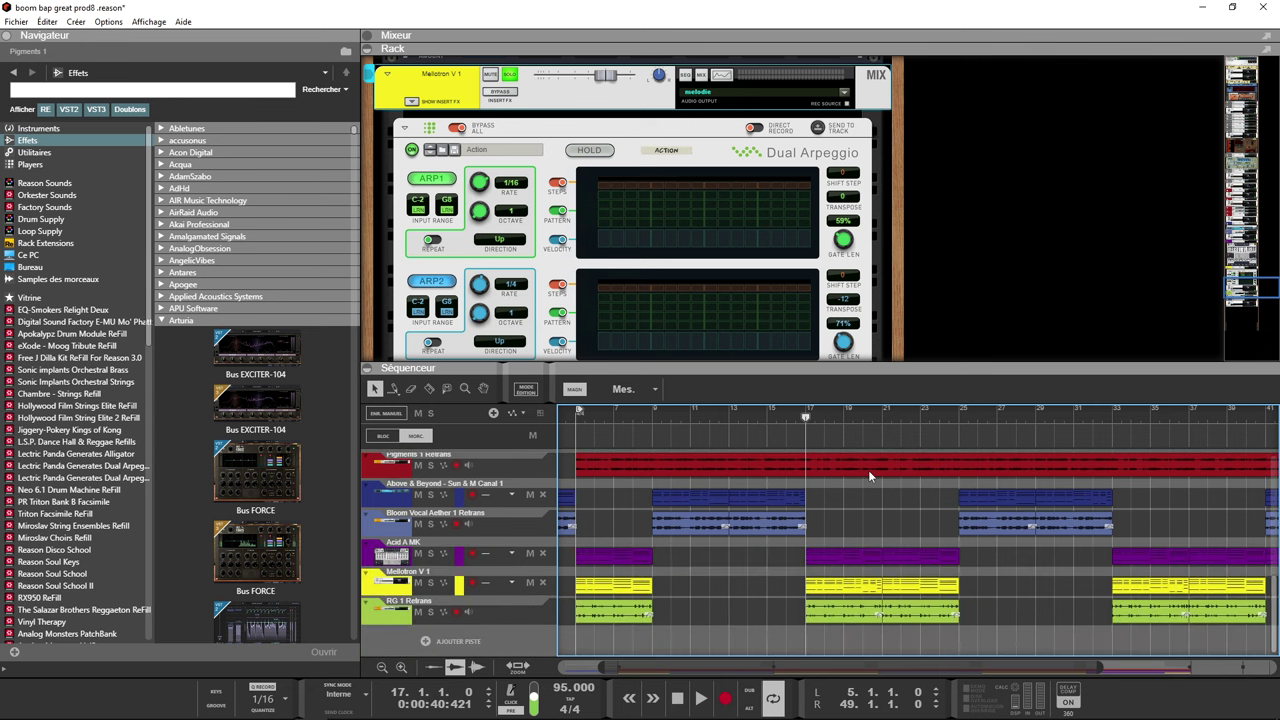
key("space")
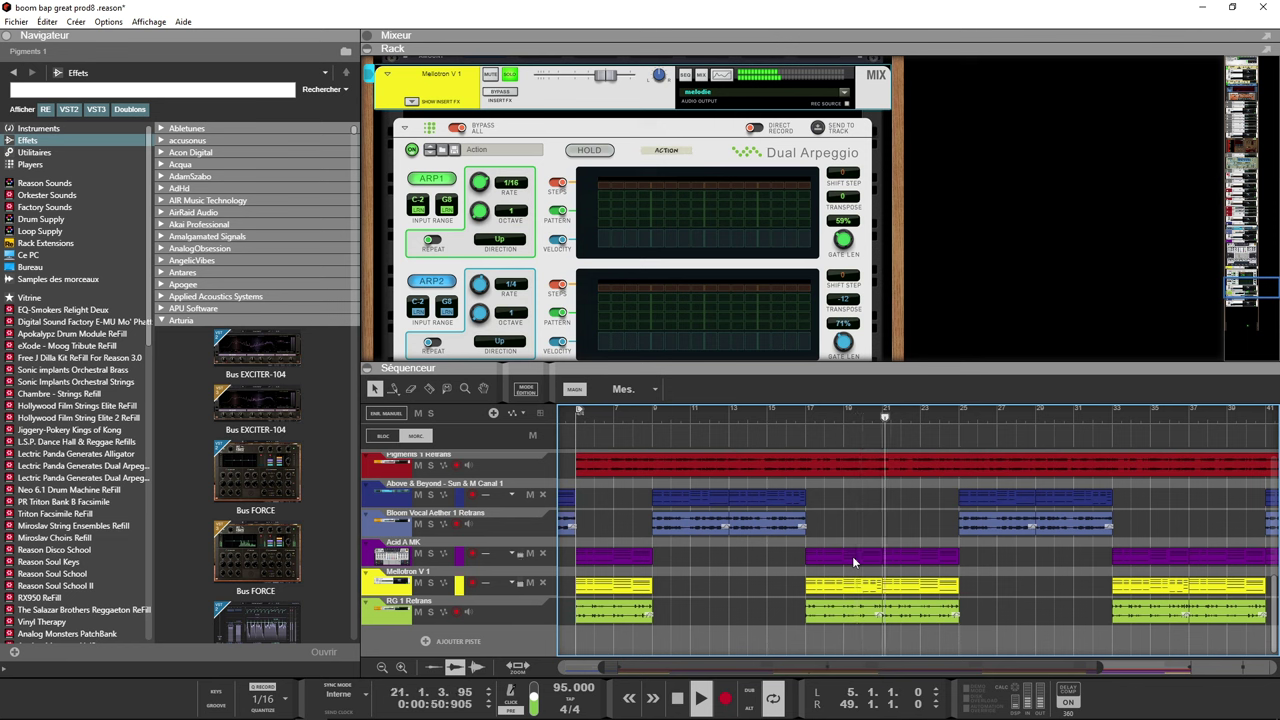
- Turn off the players bypass on the Mellotron V 1 track and replay it from bar 17 with Dual Arpeggio
left_click(735, 310)
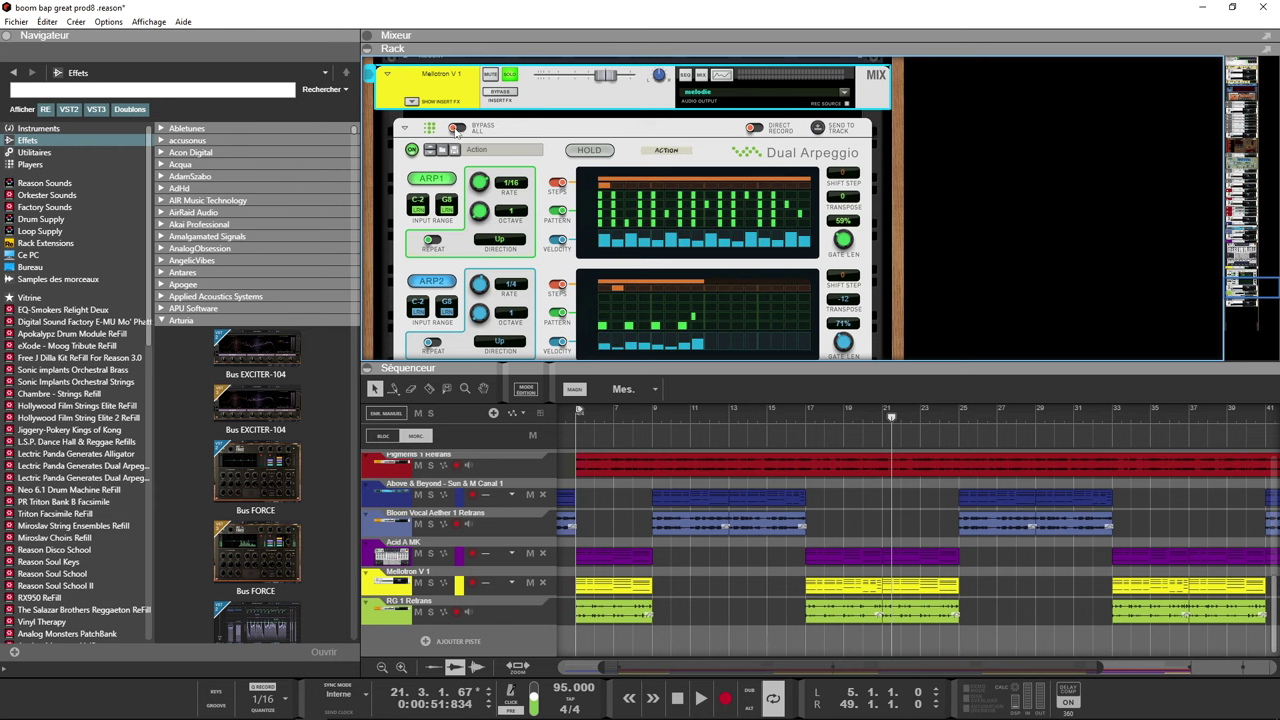
left_click(808, 414)
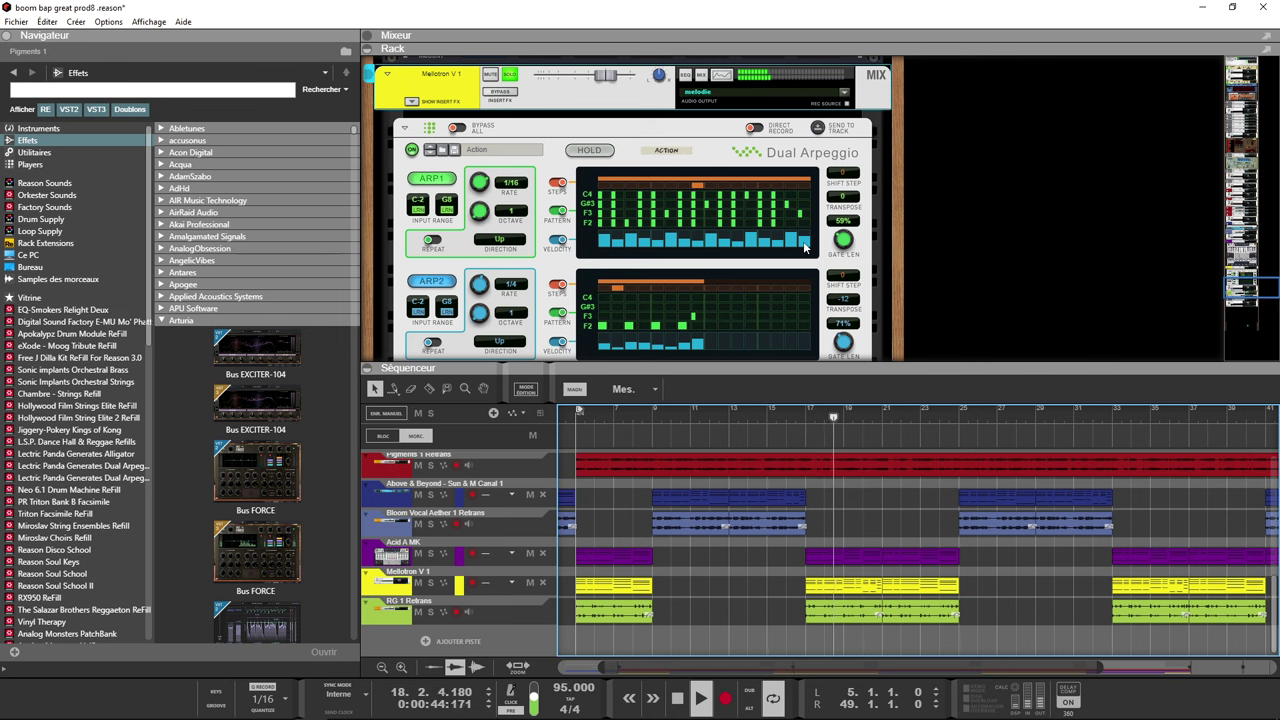
key("space")
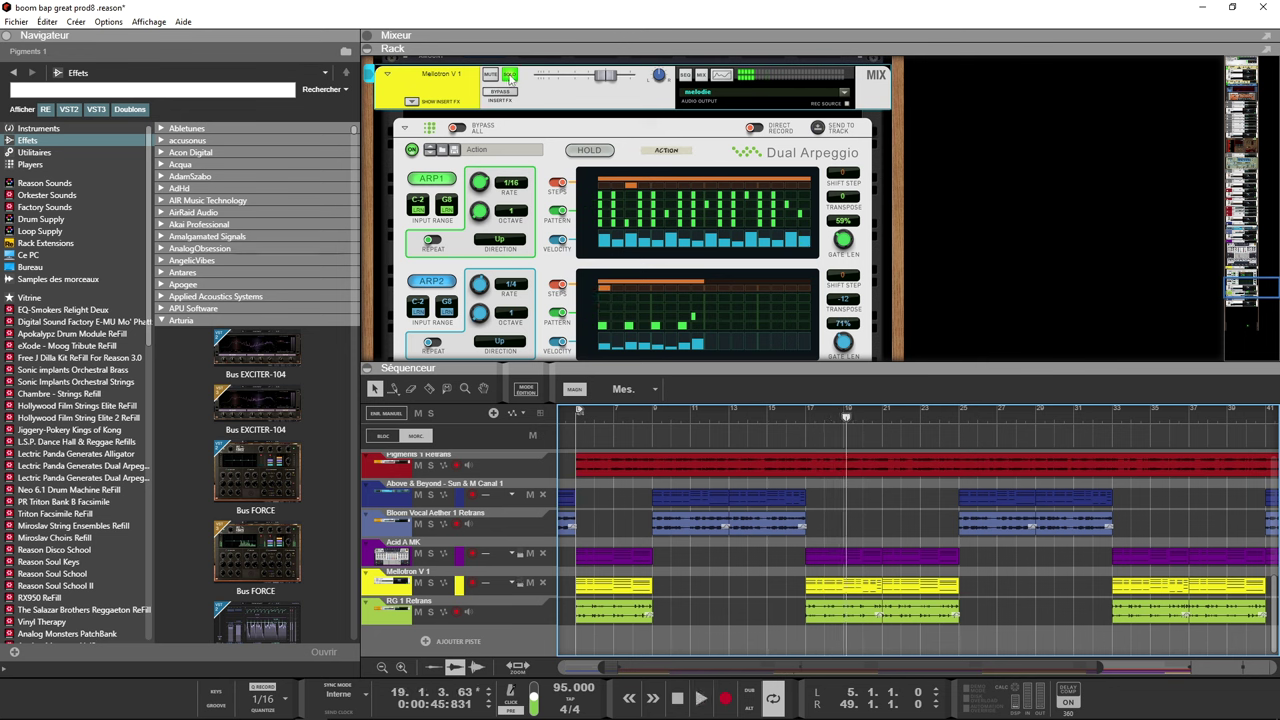
- Turn off the solo on the Mellotron V 1 track and play the full mix from bar 17
left_click(510, 76)
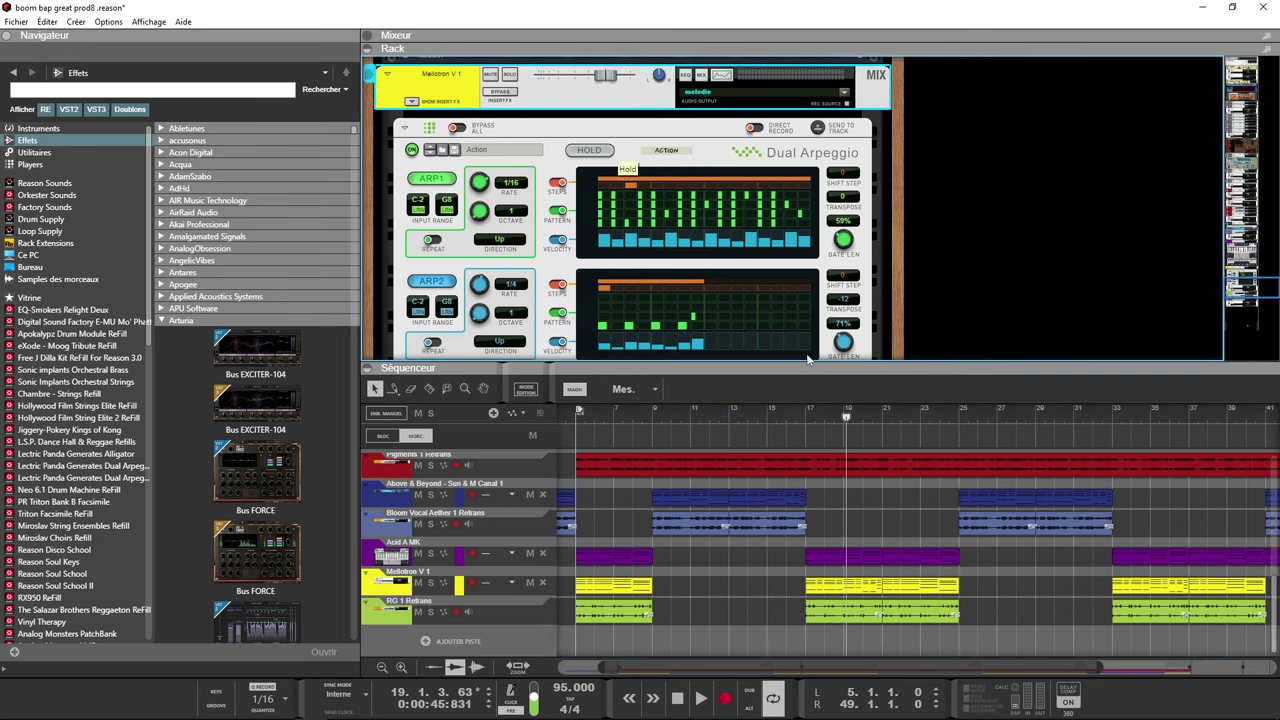
left_click(807, 416)
key("space")
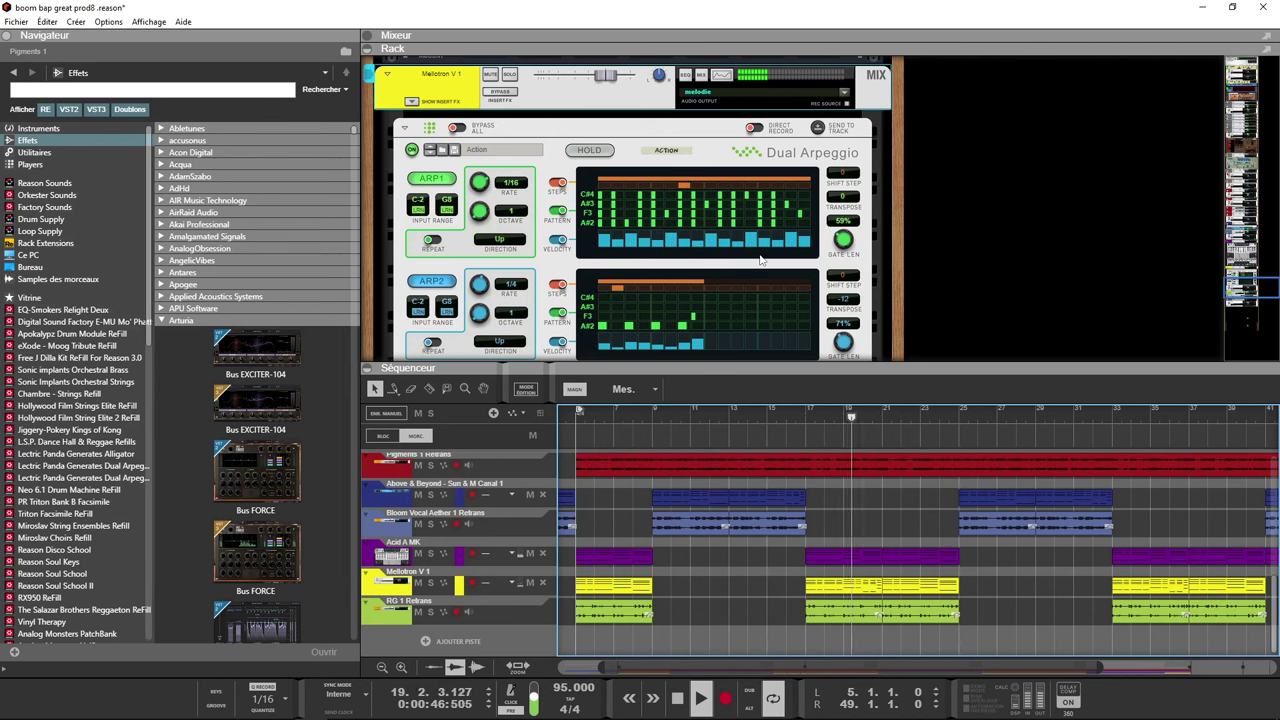
- Solo the melodie bus further down the rack and view its Comp TUBE-STA compressor with the advanced side-chain controls
scroll(760, 260, "down", 3)
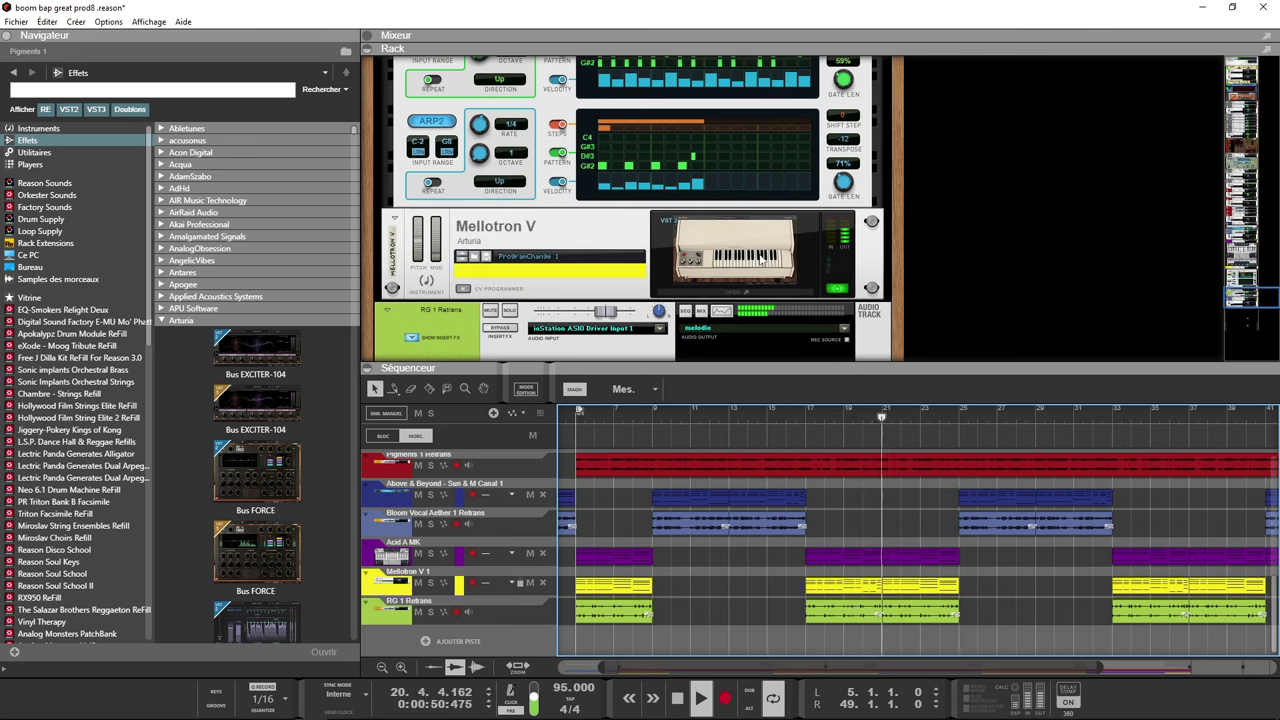
scroll(760, 258, "down", 1)
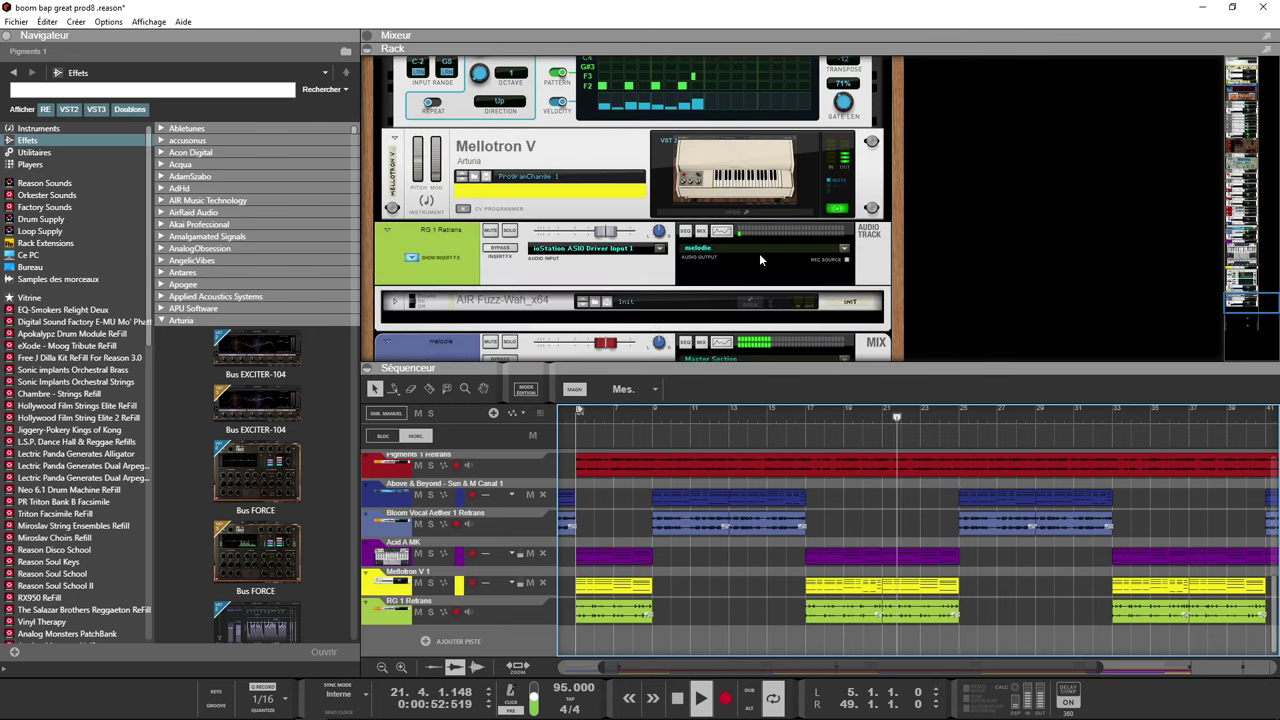
scroll(760, 258, "down", 2)
scroll(759, 258, "down", 2)
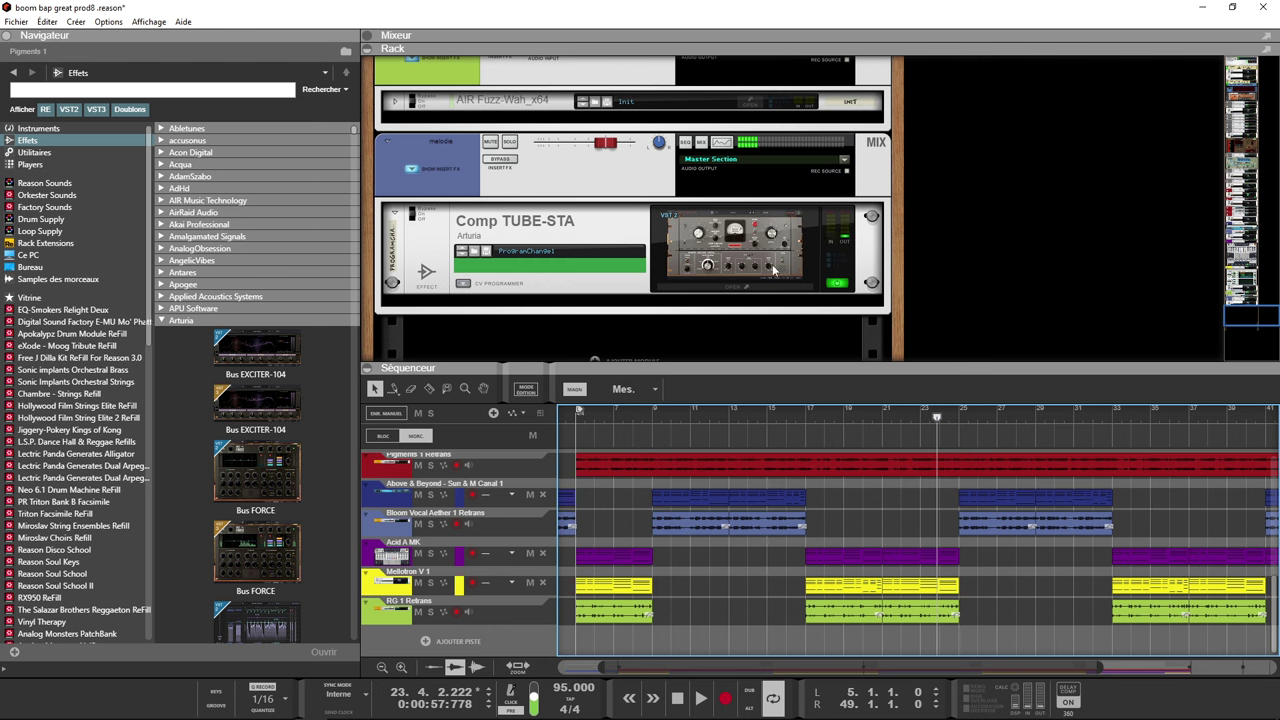
left_click(515, 145)
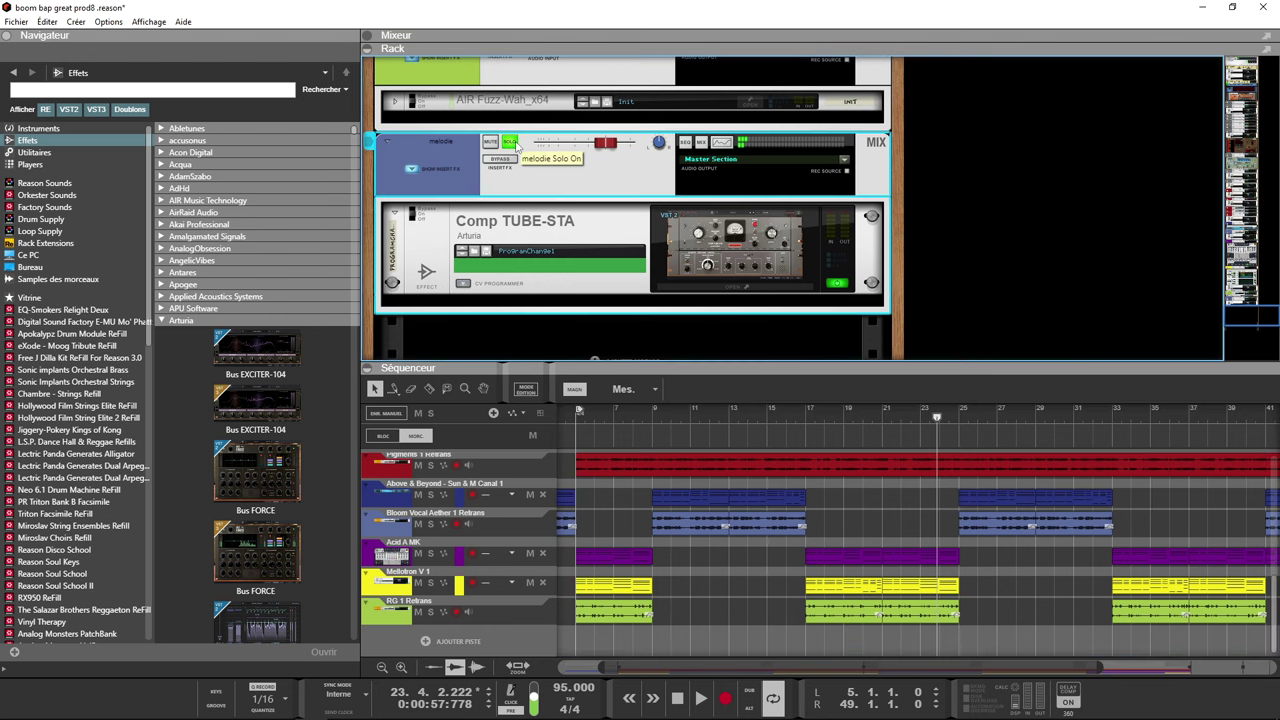
left_click(693, 233)
left_click(693, 233)
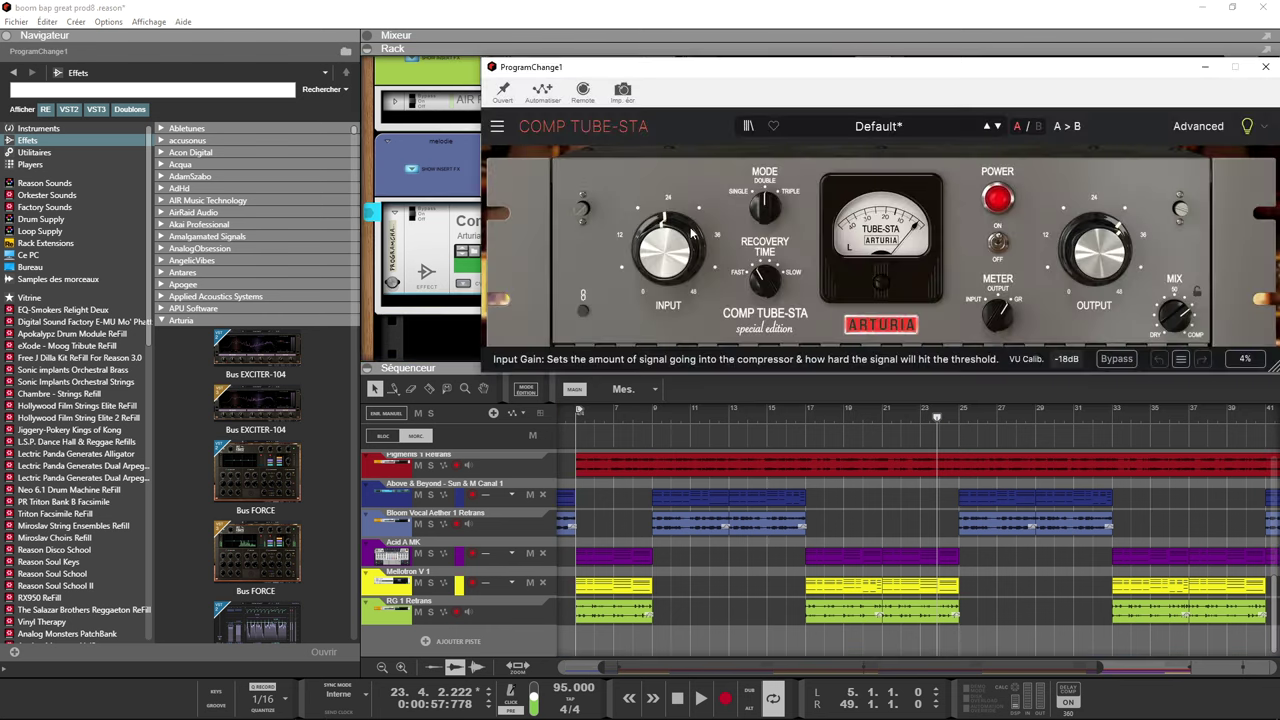
left_click(1215, 132)
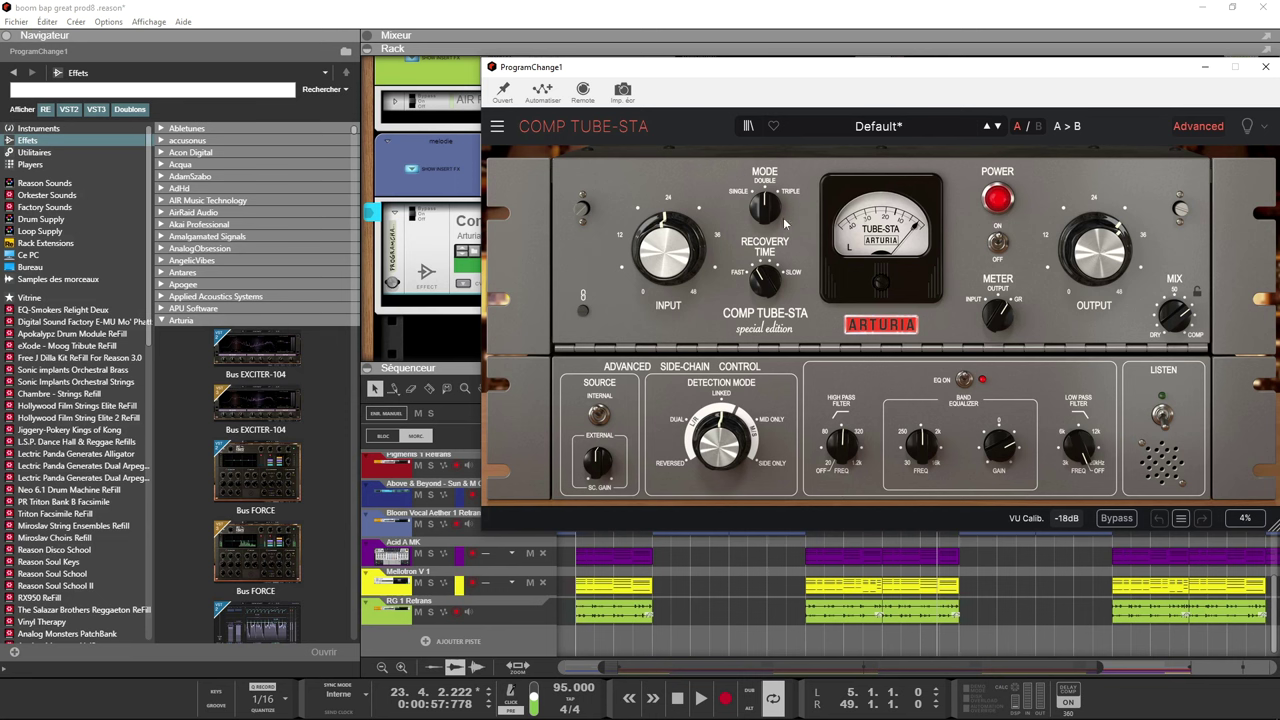
left_click(434, 163)
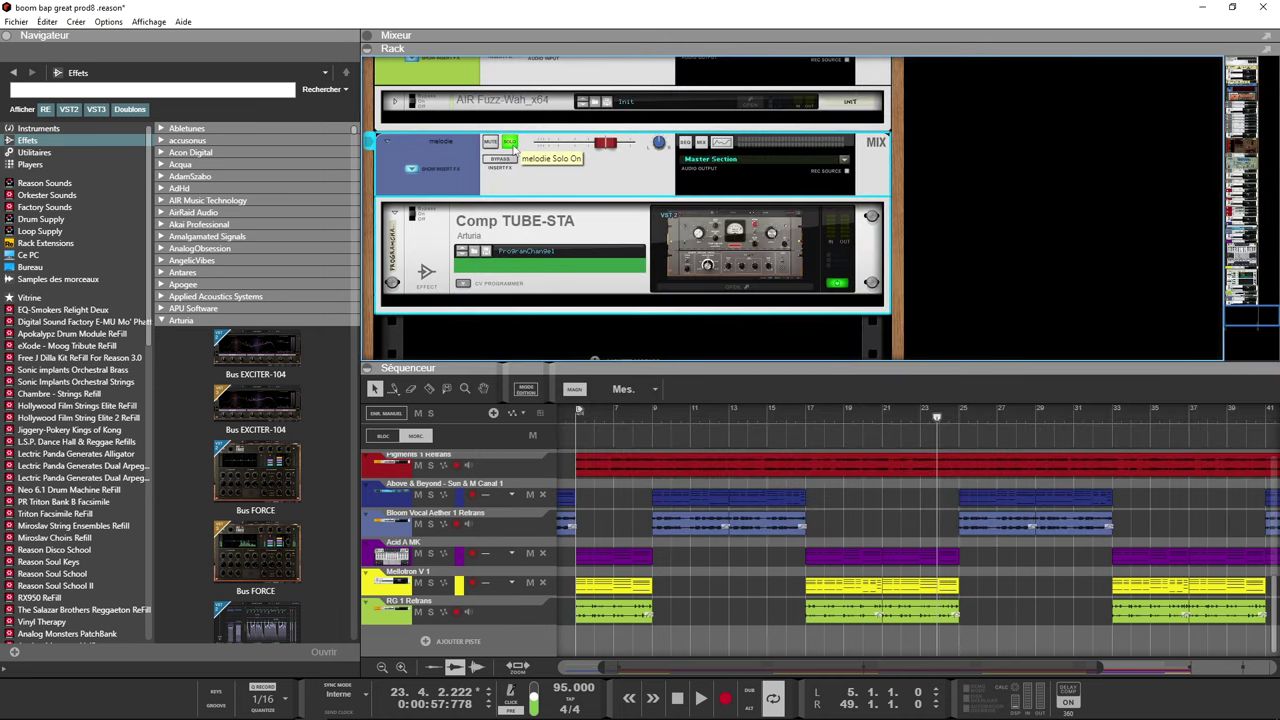
- Play the soloed melodie bus from bar 5, watch the Comp TUBE-STA meter, and close the compressor window
key("space")
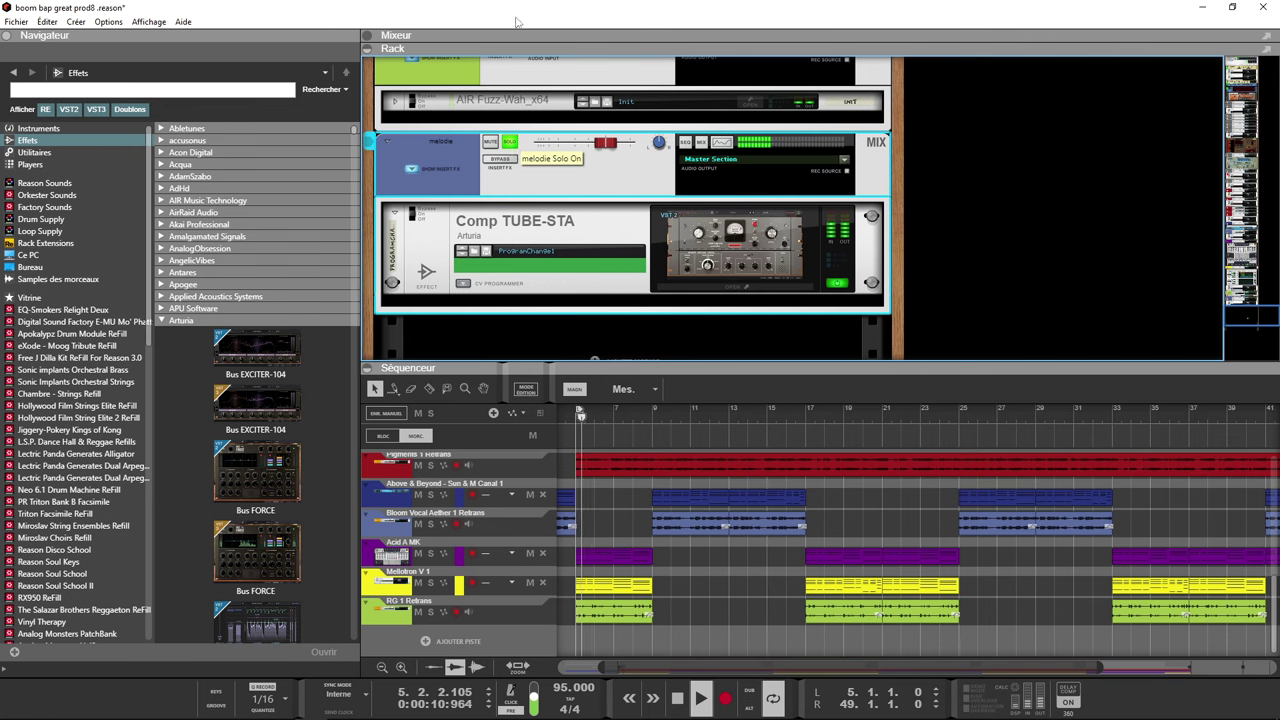
left_click(757, 245)
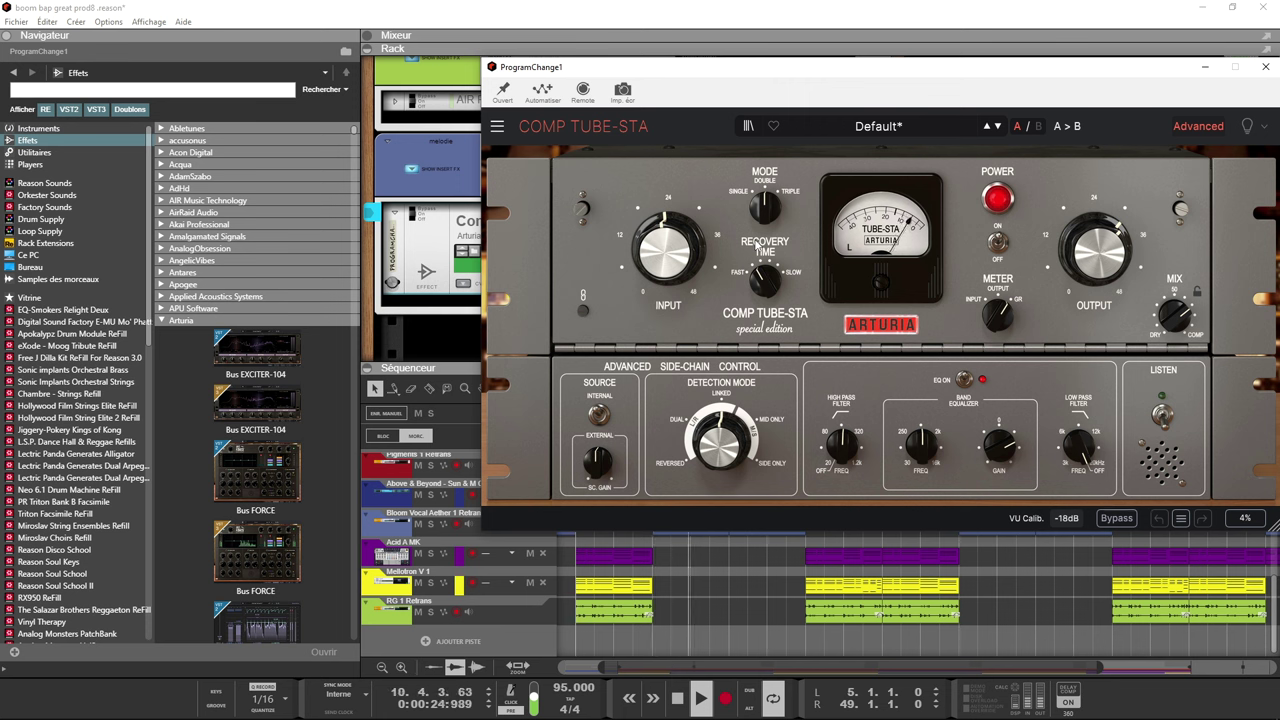
left_click(1265, 66)
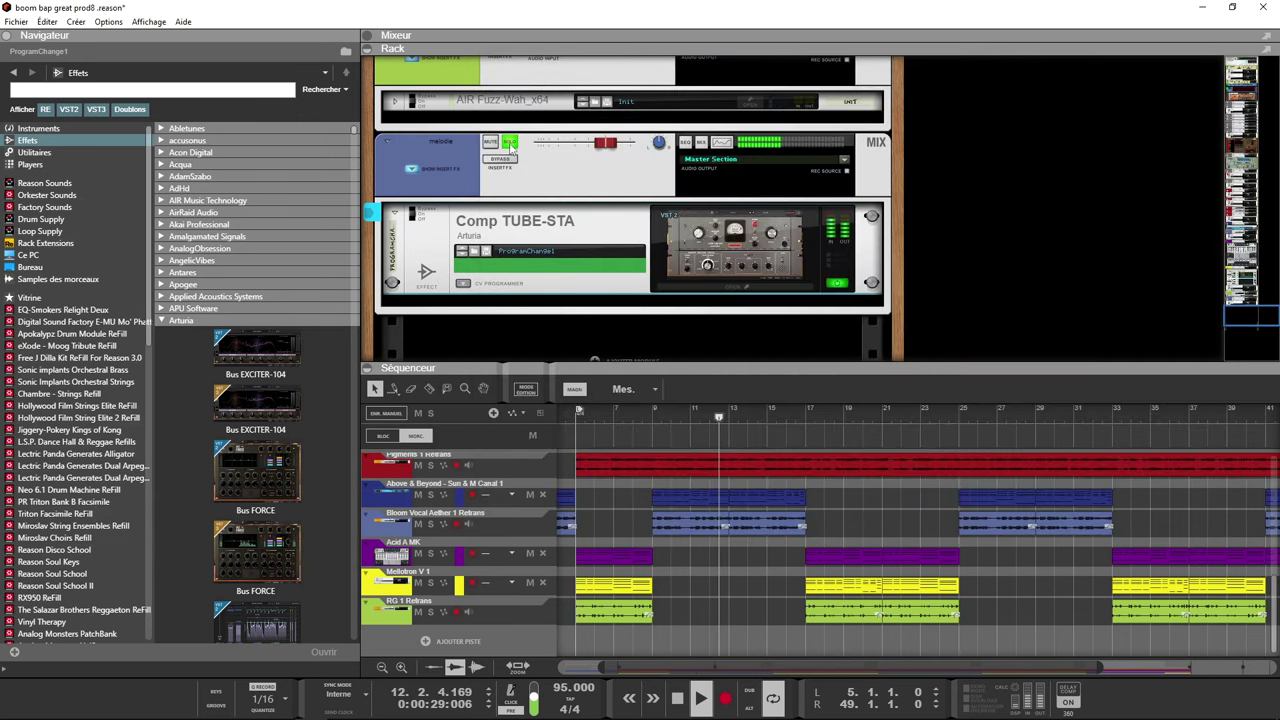
- Turn off the solo on the melodie bus and play the full mix up to bar 21 while going to the mastering effects
left_click(510, 144)
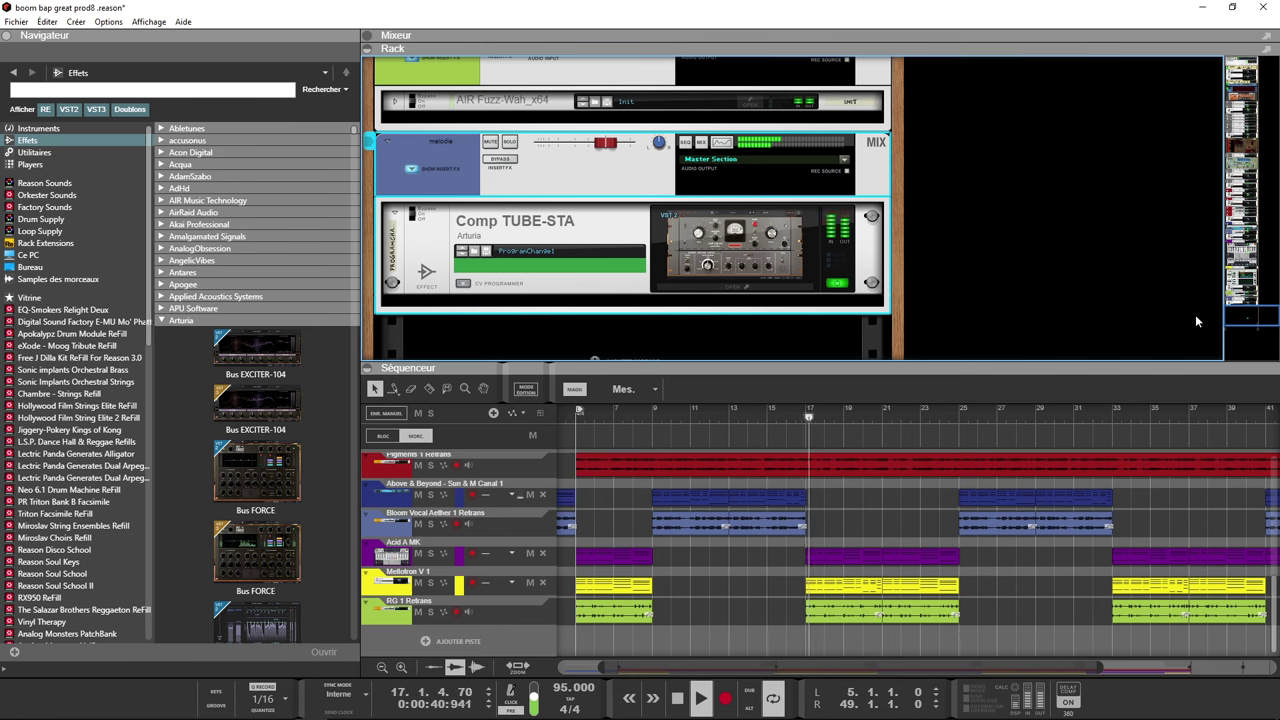
left_click_drag(1250, 315, 1220, 92)
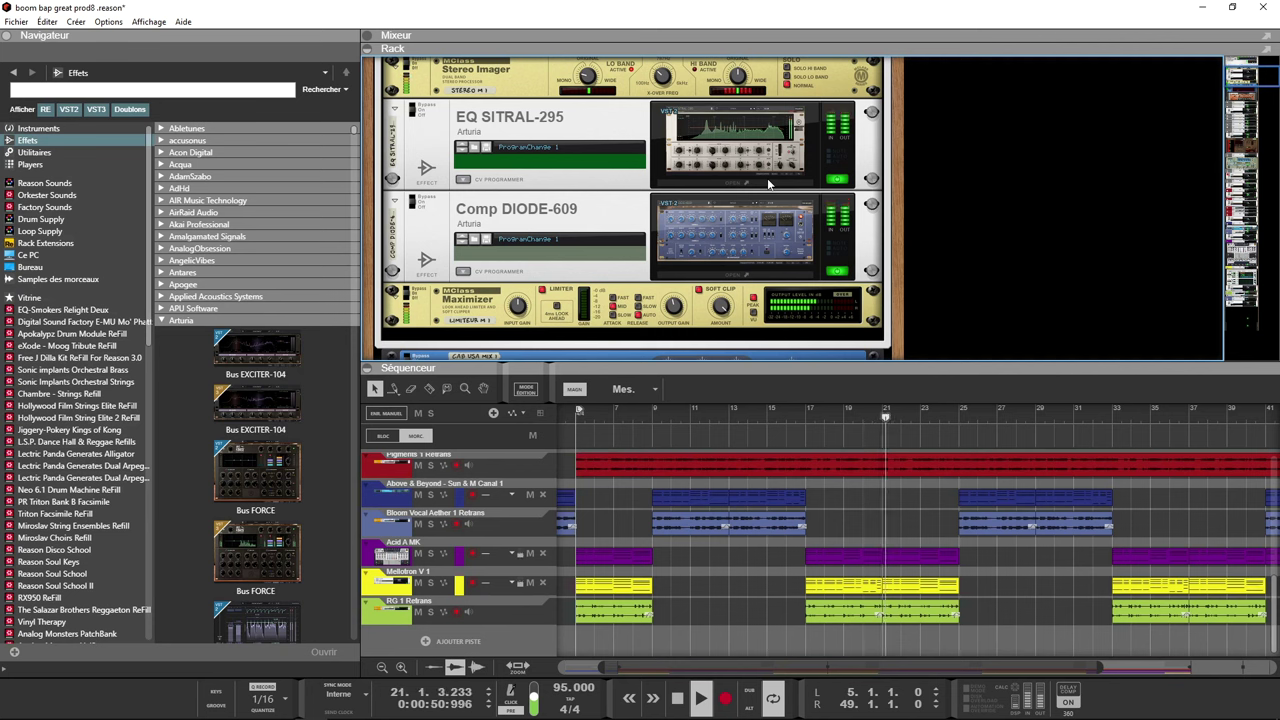
key("space")
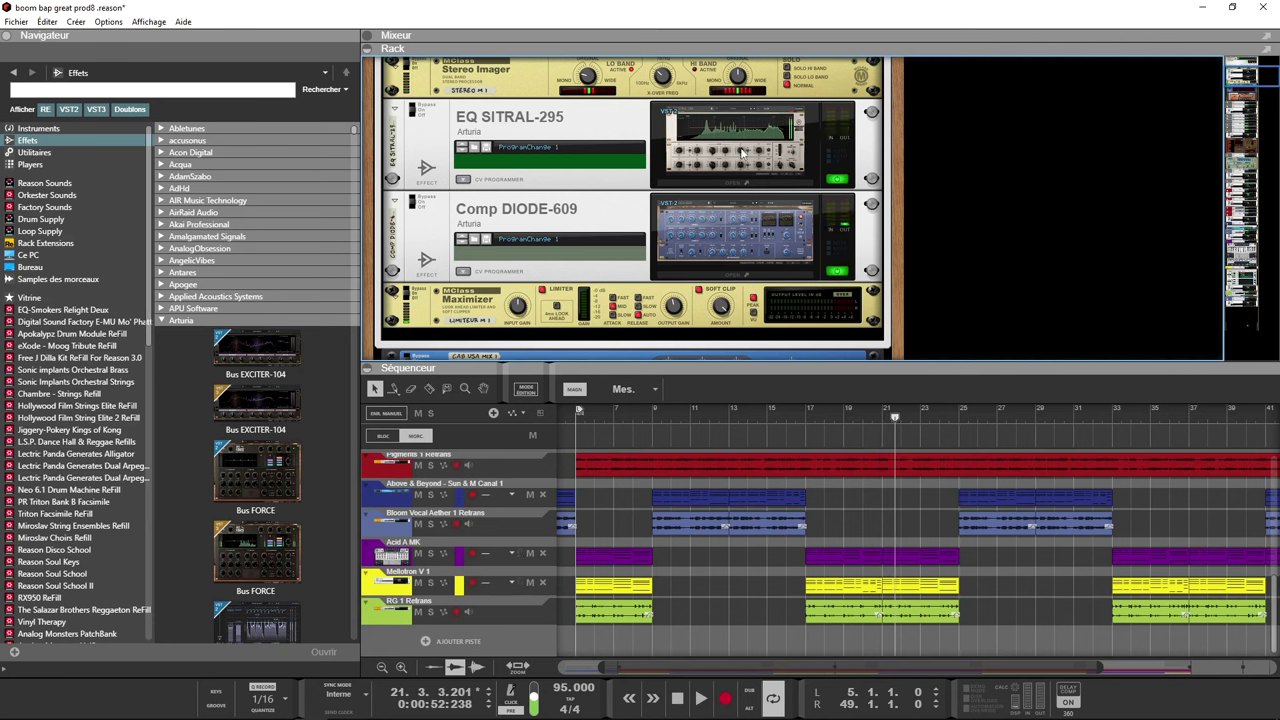
- Open the EQ SITRAL-295 in the mastering chain and play the mix from bar 5 to watch its spectrum
left_click(754, 175)
double_click(754, 175)
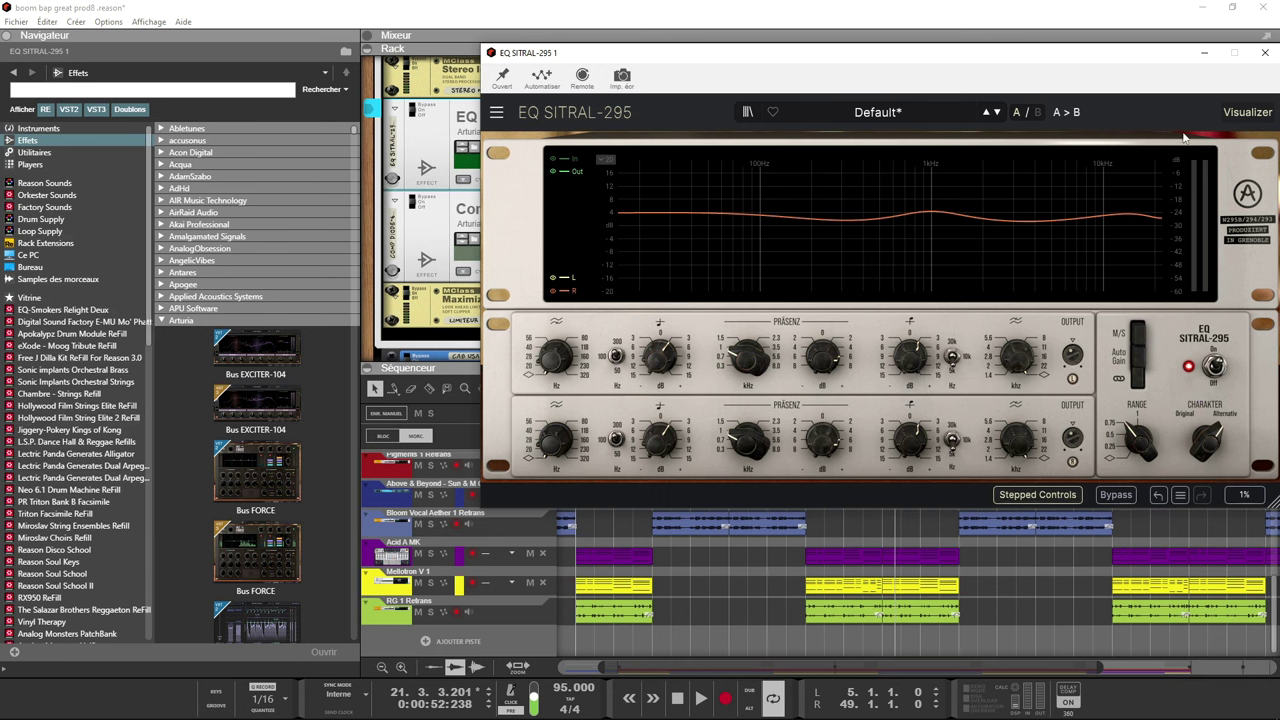
key("space")
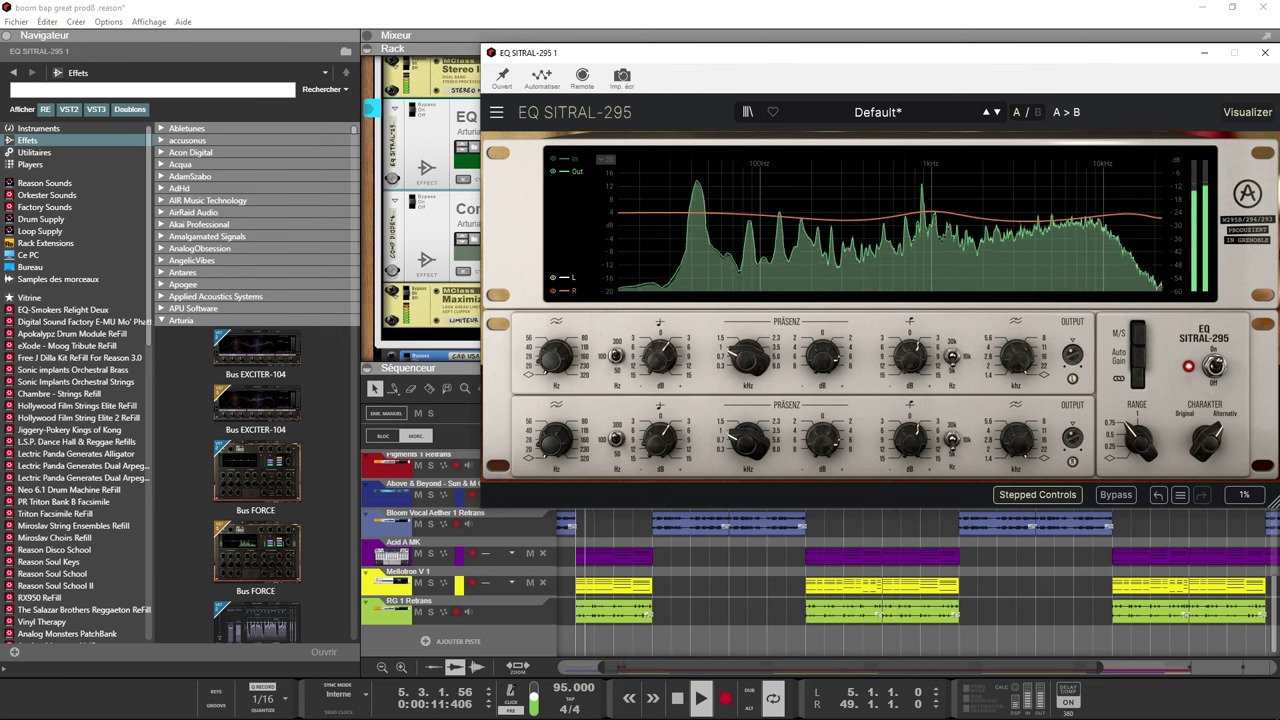
- Compare the mix with the EQ SITRAL-295 switched off and back on, and close the equalizer window
left_click(1218, 372)
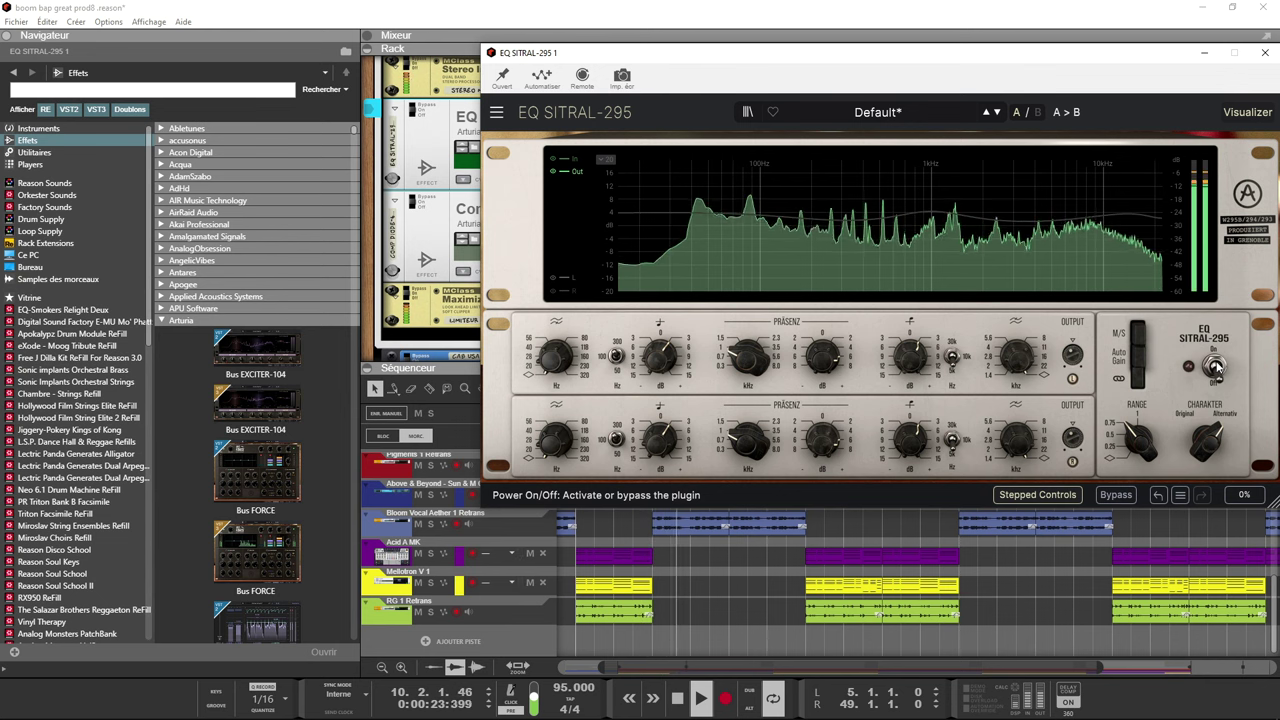
left_click(1214, 367)
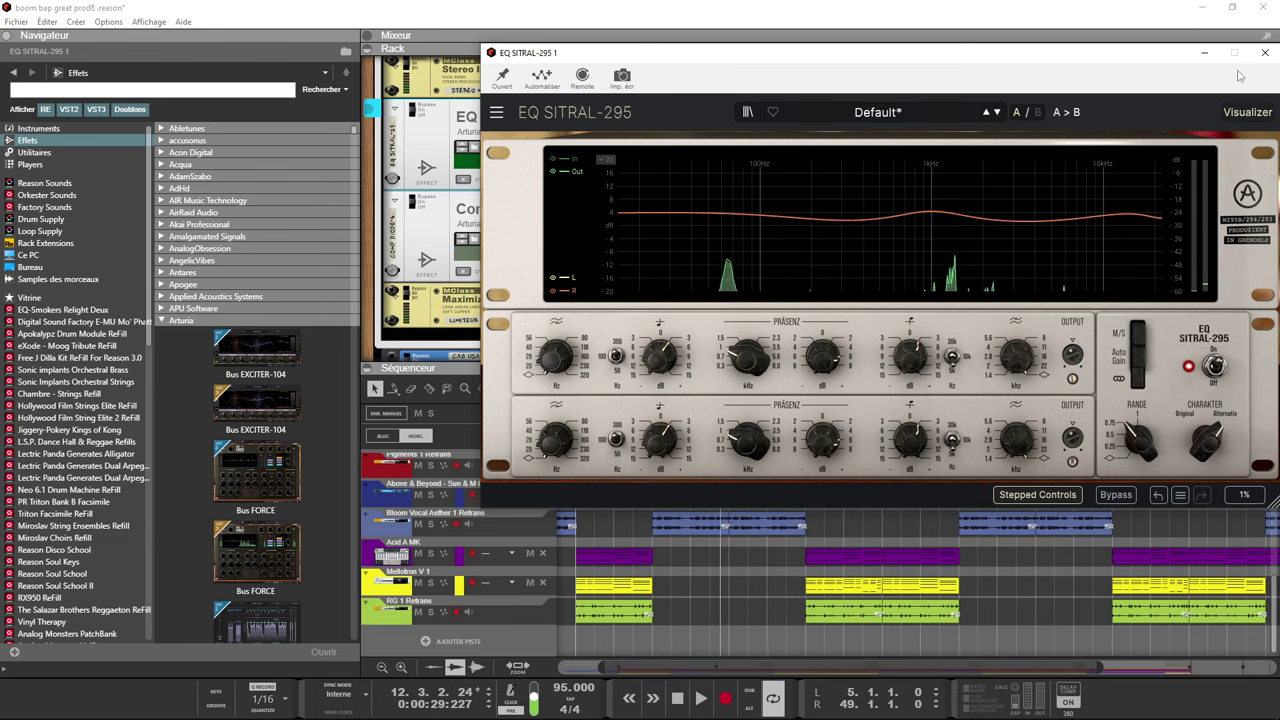
left_click(1265, 52)
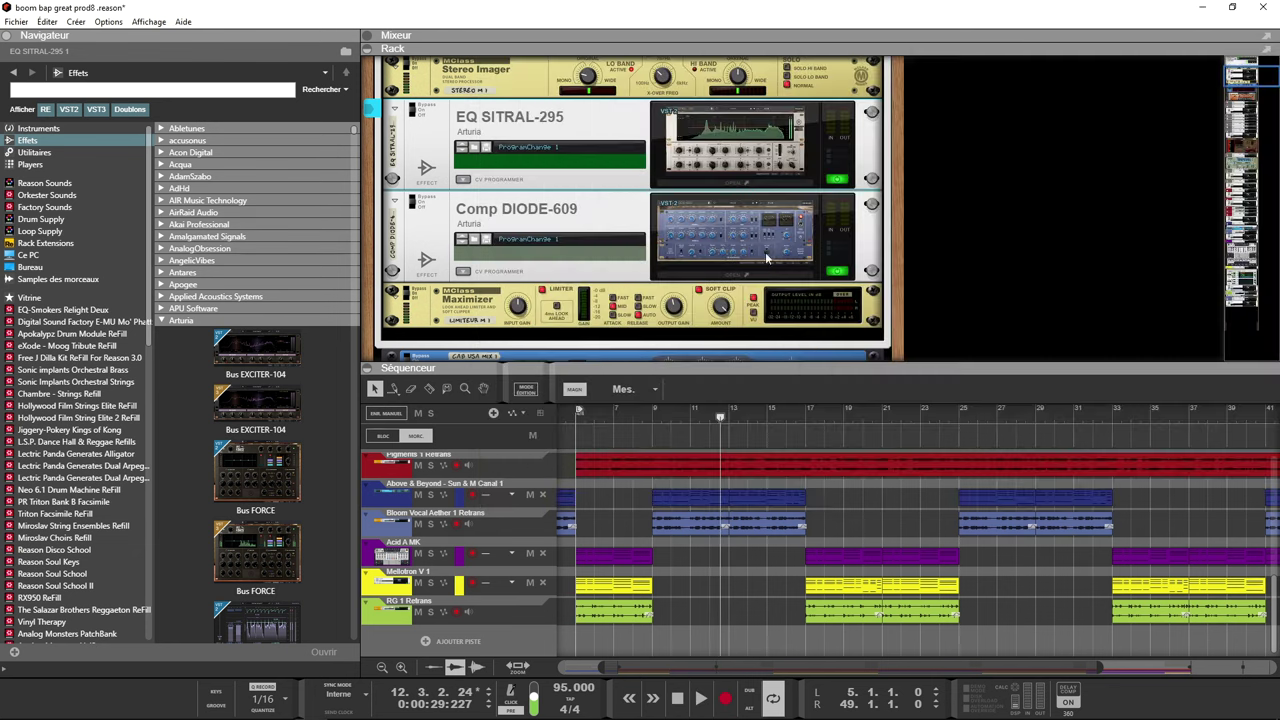
- Compare the mix with the Comp DIODE-609 switched off and back on, view its gain reduction meters, and close the compressor window
left_click(700, 244)
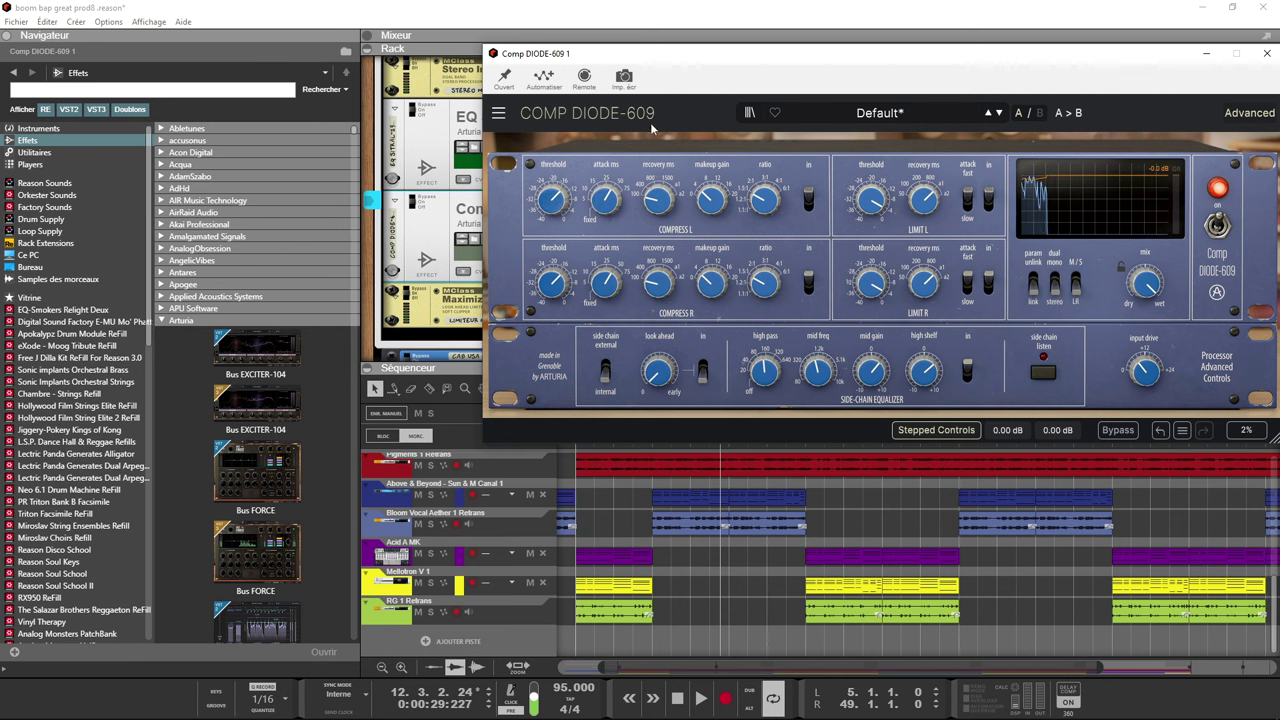
key("space")
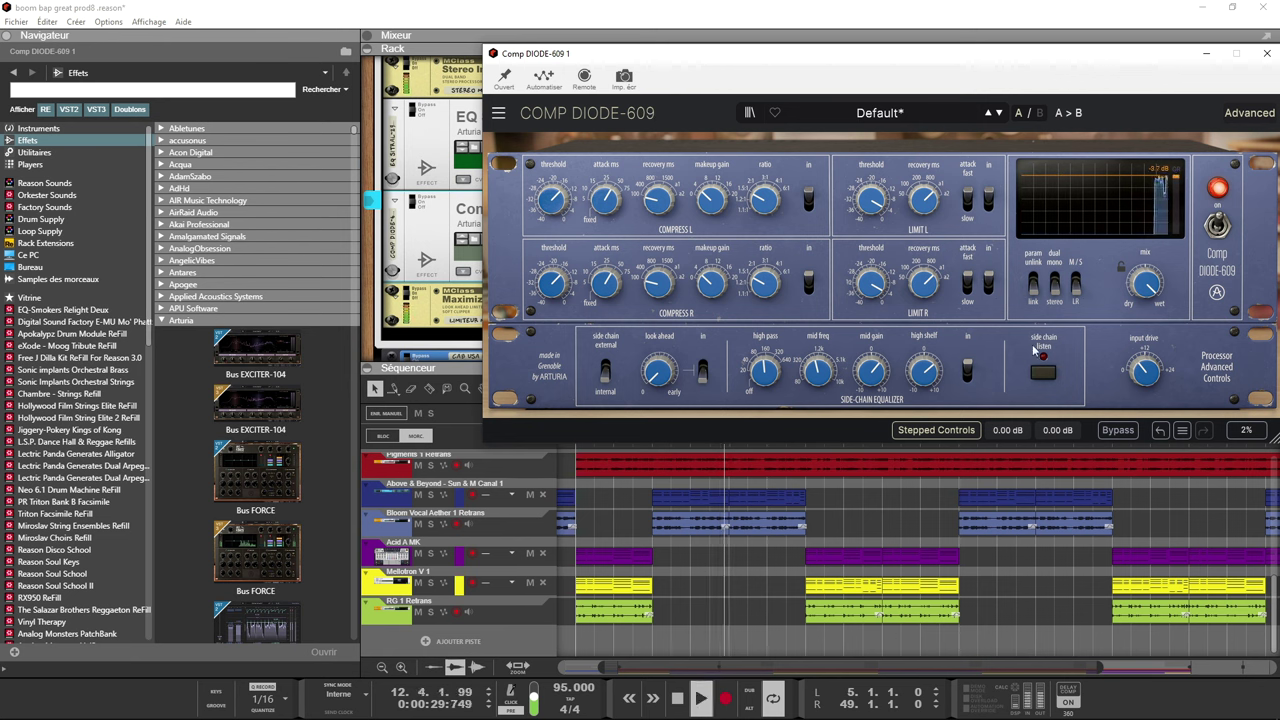
left_click(1218, 226)
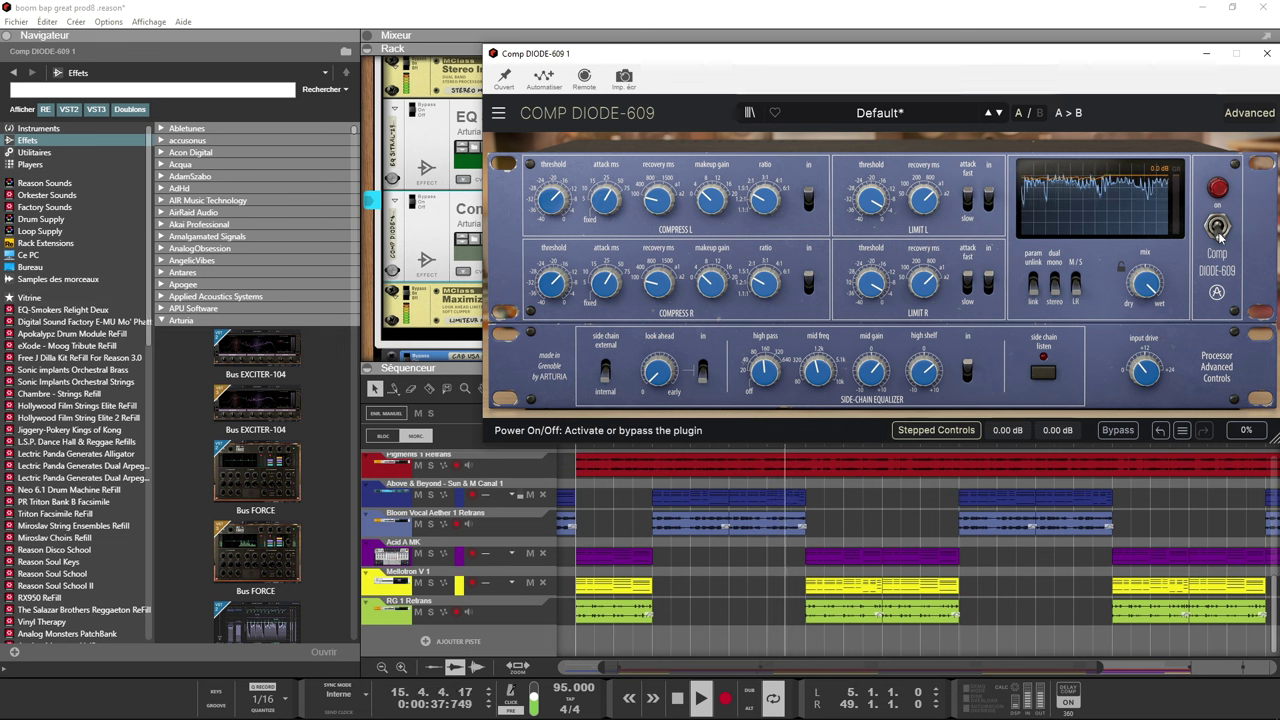
left_click(1218, 226)
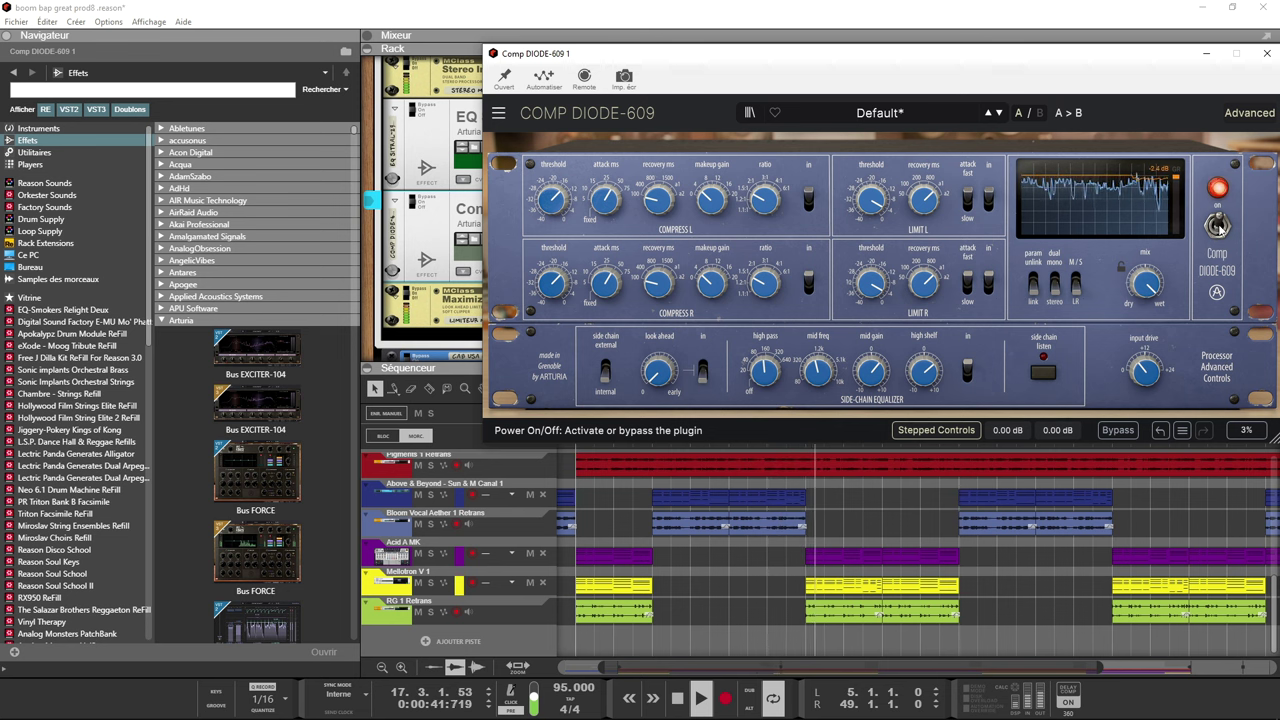
left_click(1064, 205)
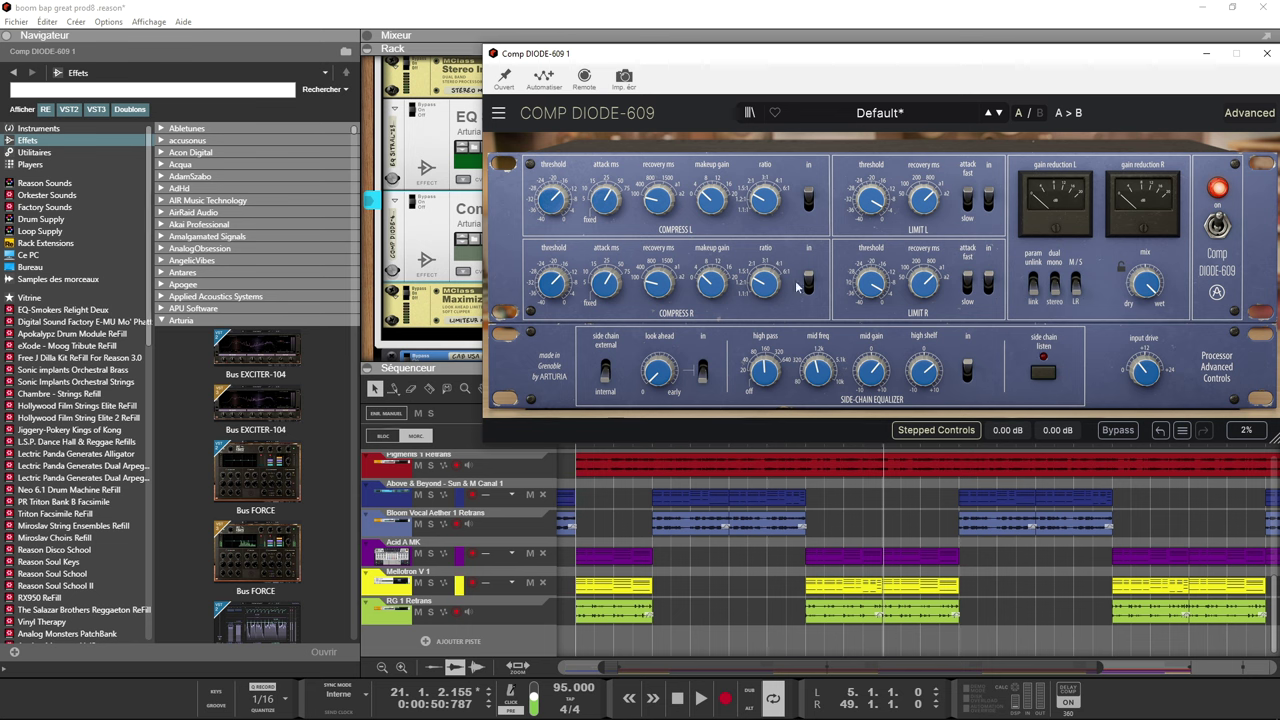
left_click(1267, 54)
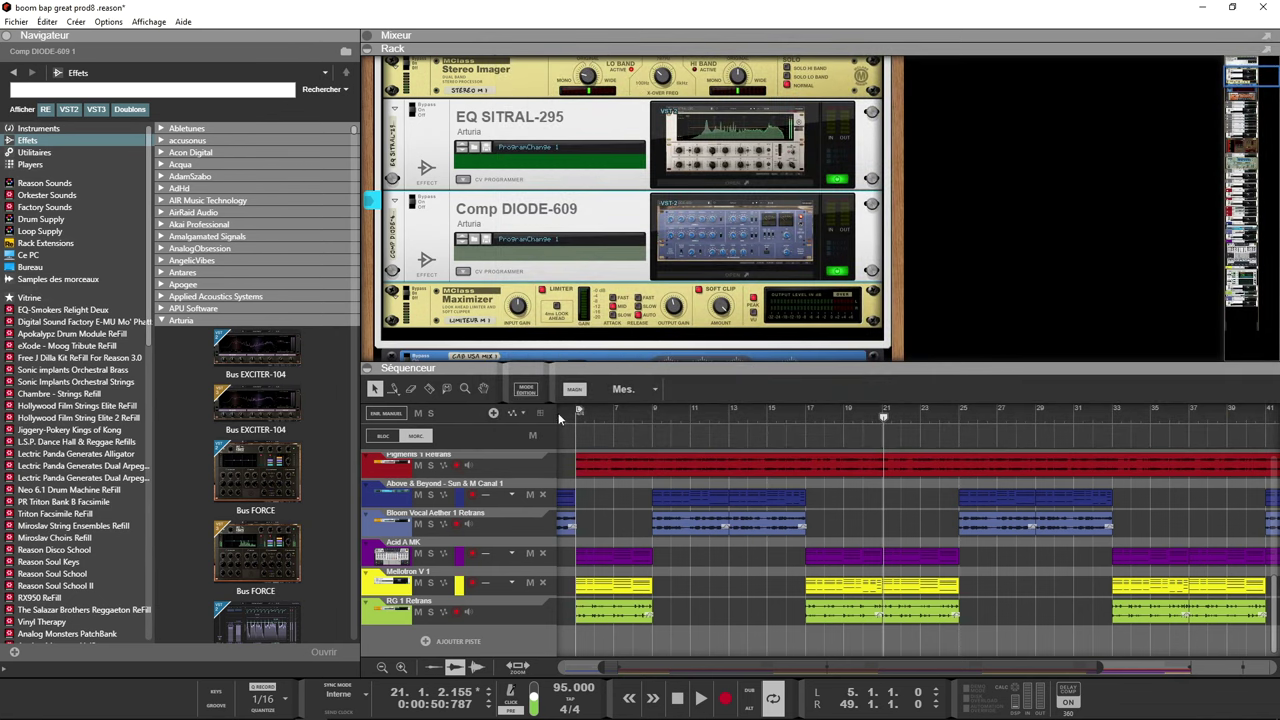
- Move the loop start to bar 1 and play the full mix while going through the rack down to the 808 instruments
left_click_drag(578, 413, 461, 424)
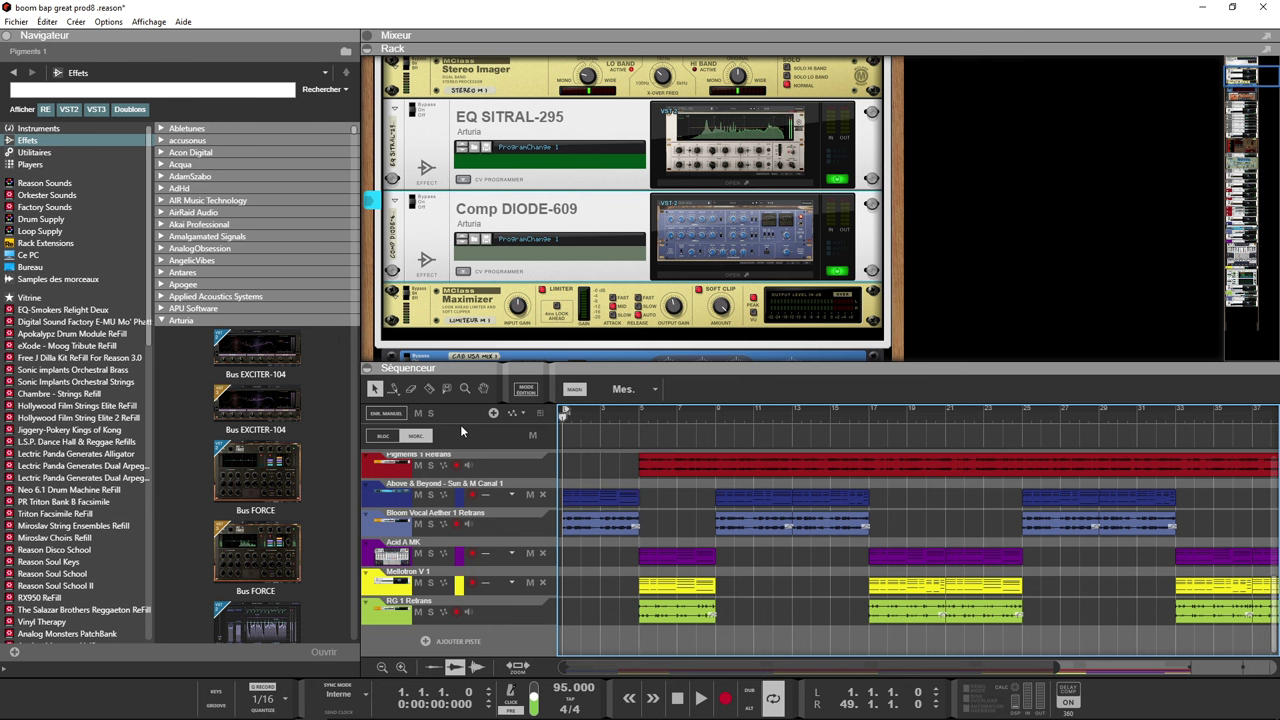
key("space")
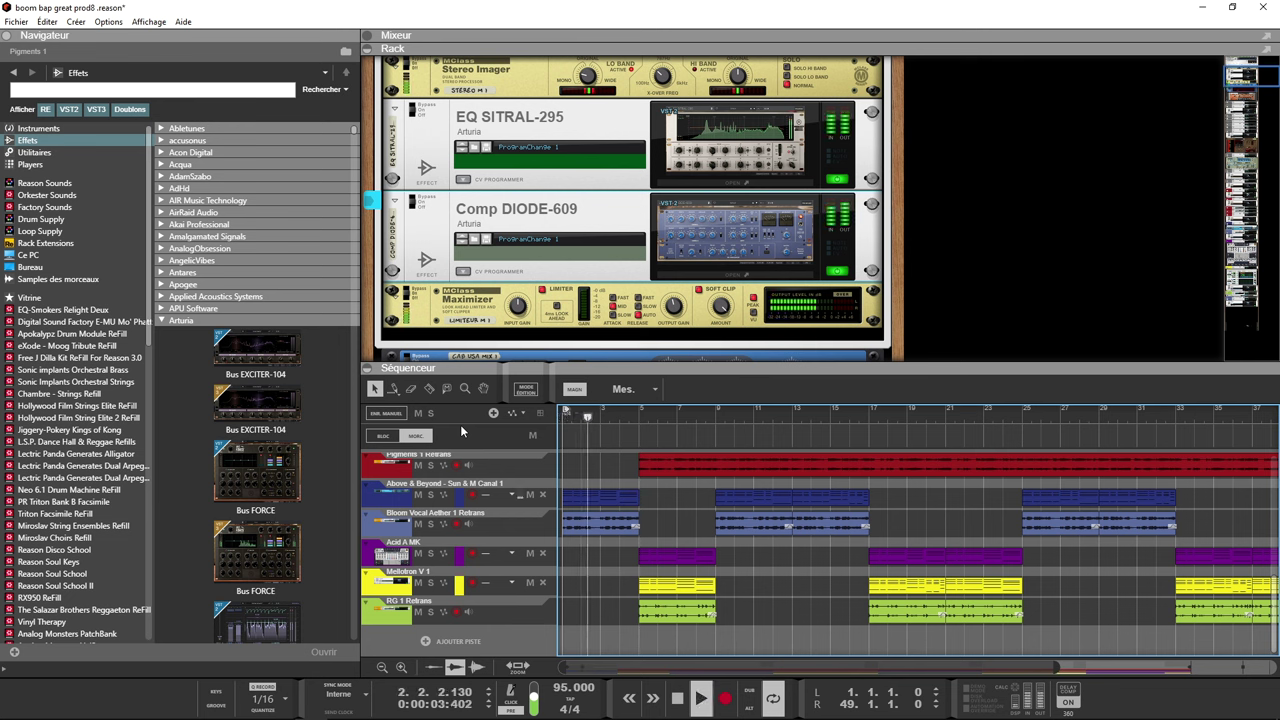
scroll(462, 431, "up", 4)
scroll(547, 273, "down", 5)
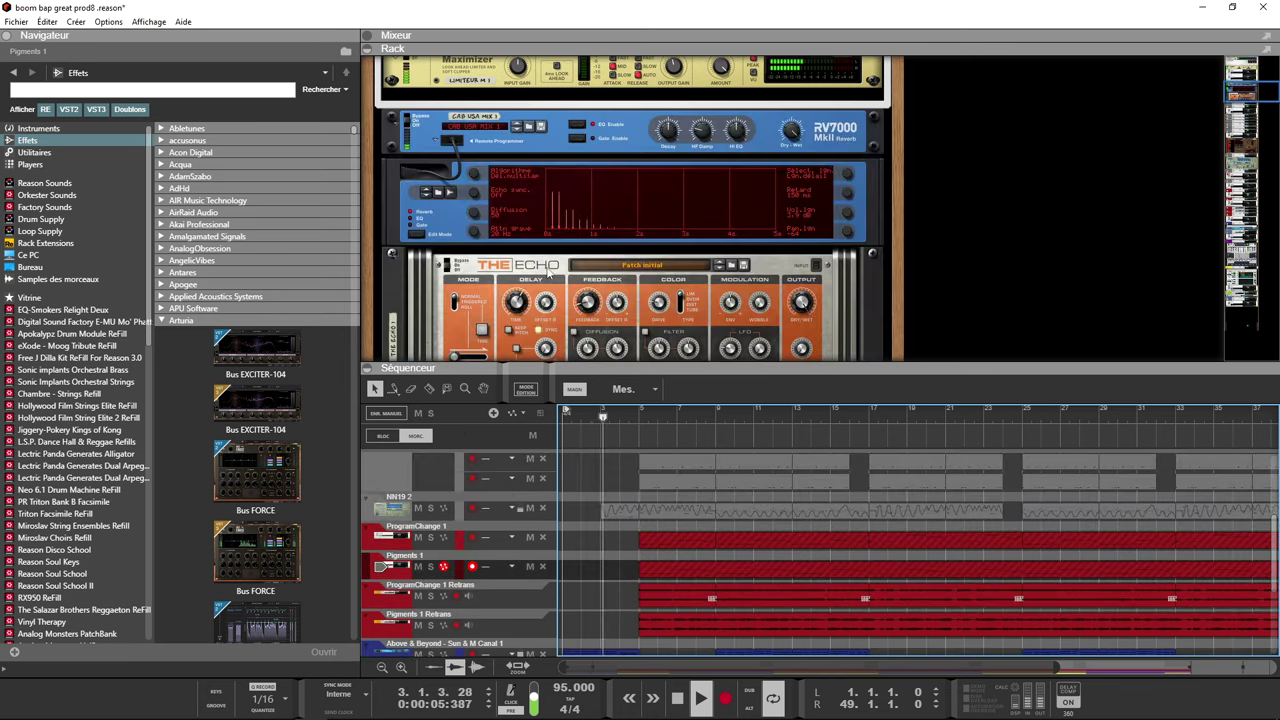
scroll(547, 273, "down", 10)
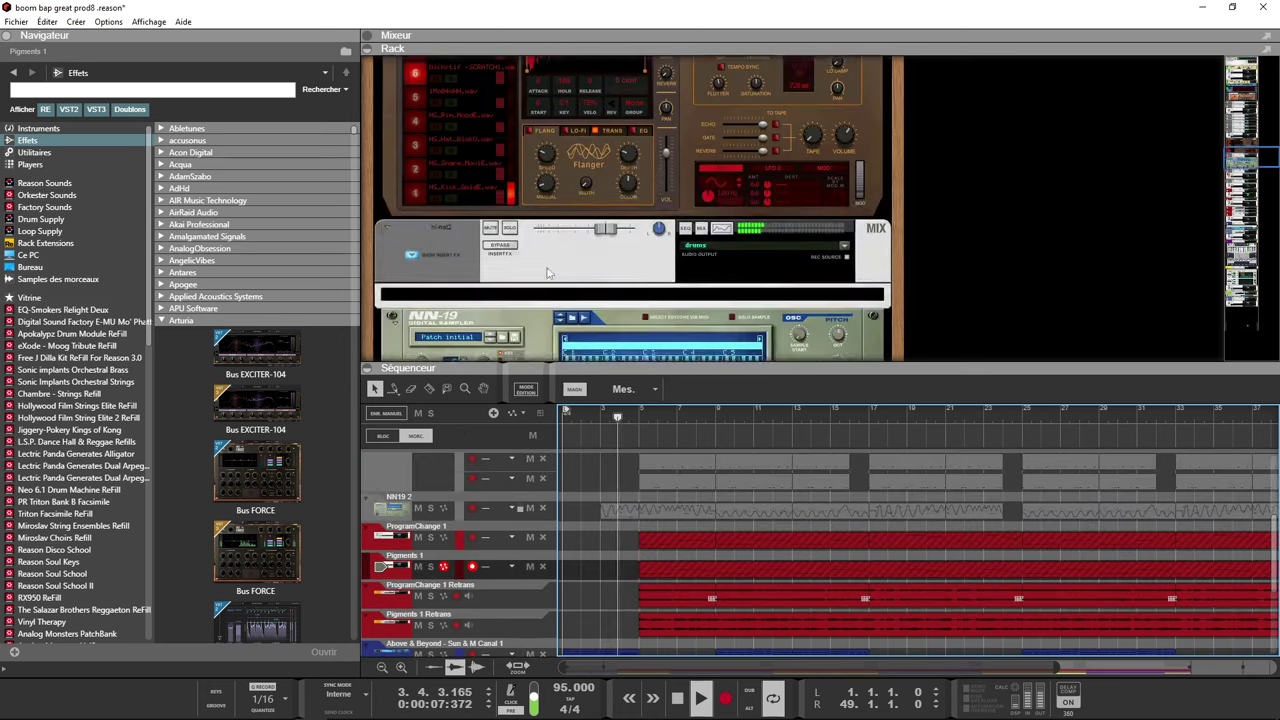
scroll(547, 273, "down", 8)
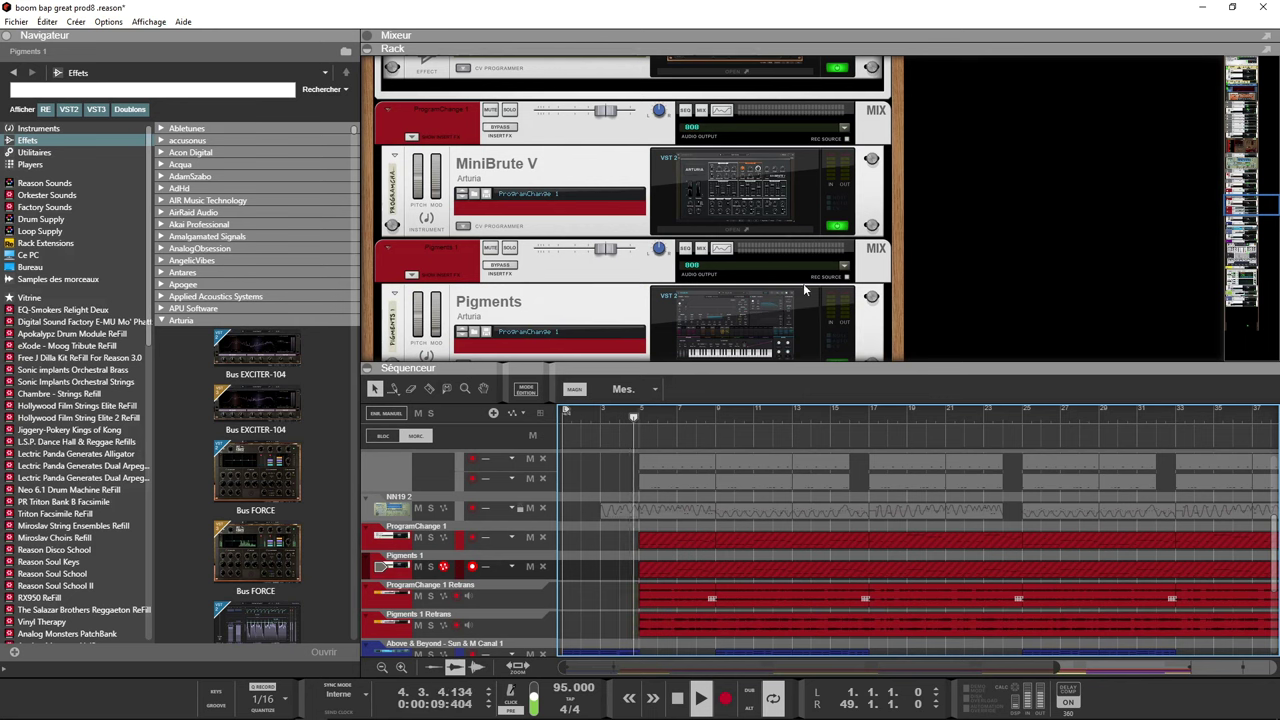
- Review the rack from the 808 instruments down to the Antidote synth while the mix plays, and stop playback at bar 18
left_click(835, 224)
scroll(840, 200, "down", 4)
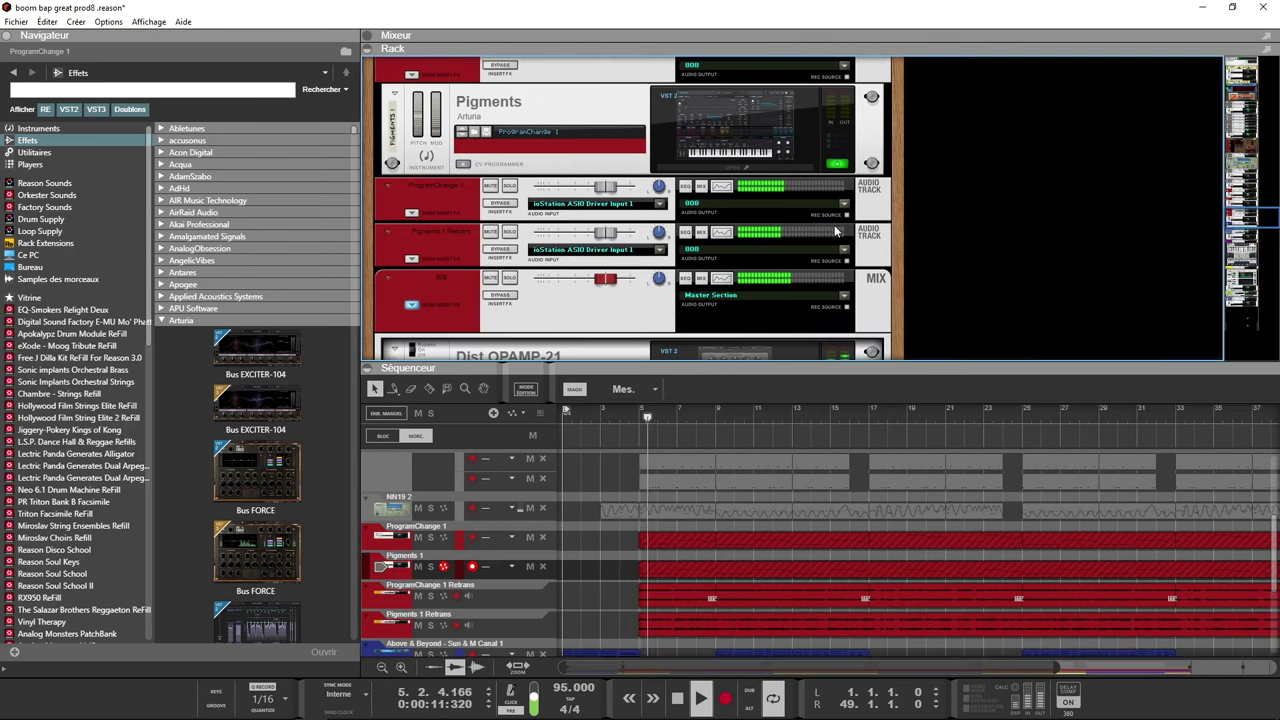
scroll(845, 165, "down", 8)
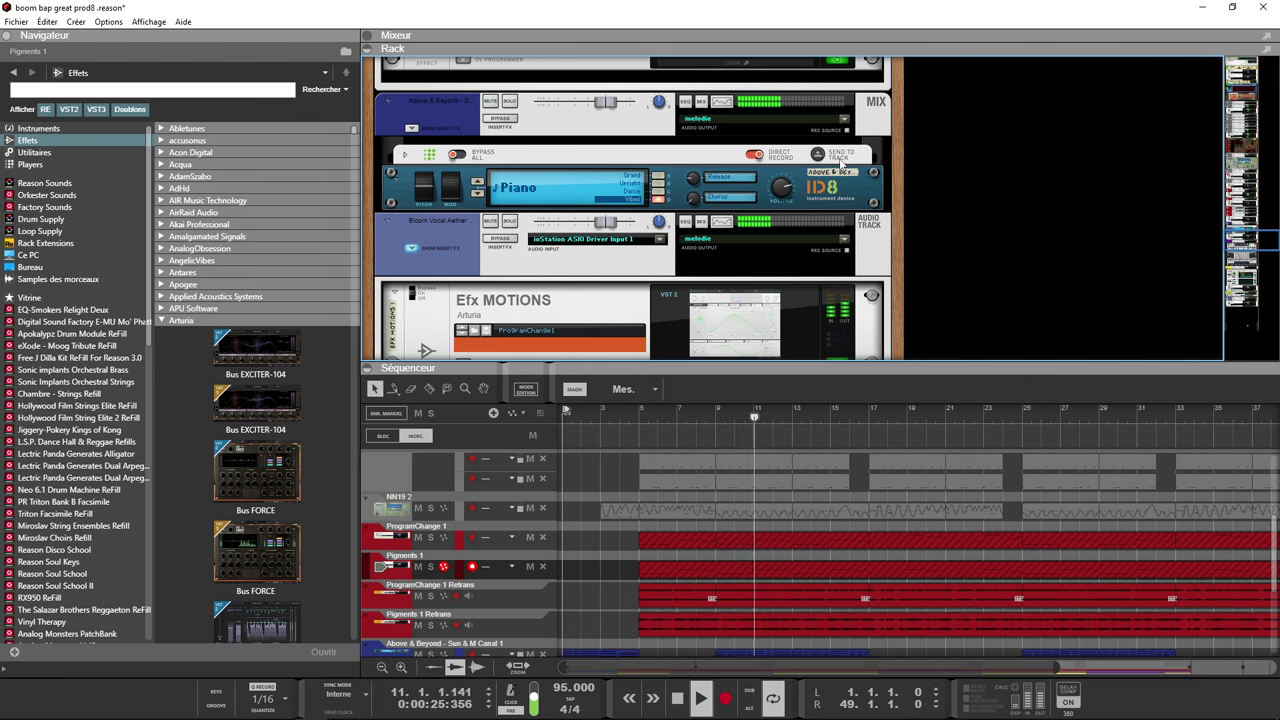
scroll(841, 165, "down", 10)
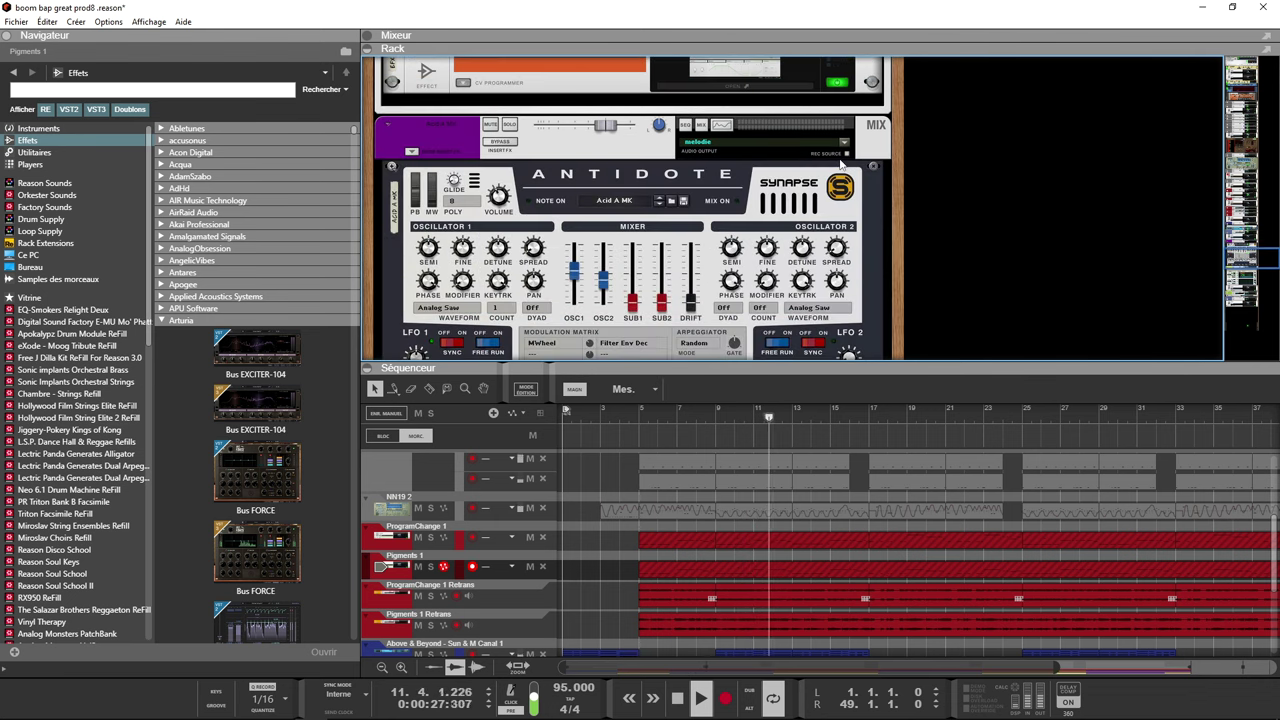
scroll(838, 167, "down", 2)
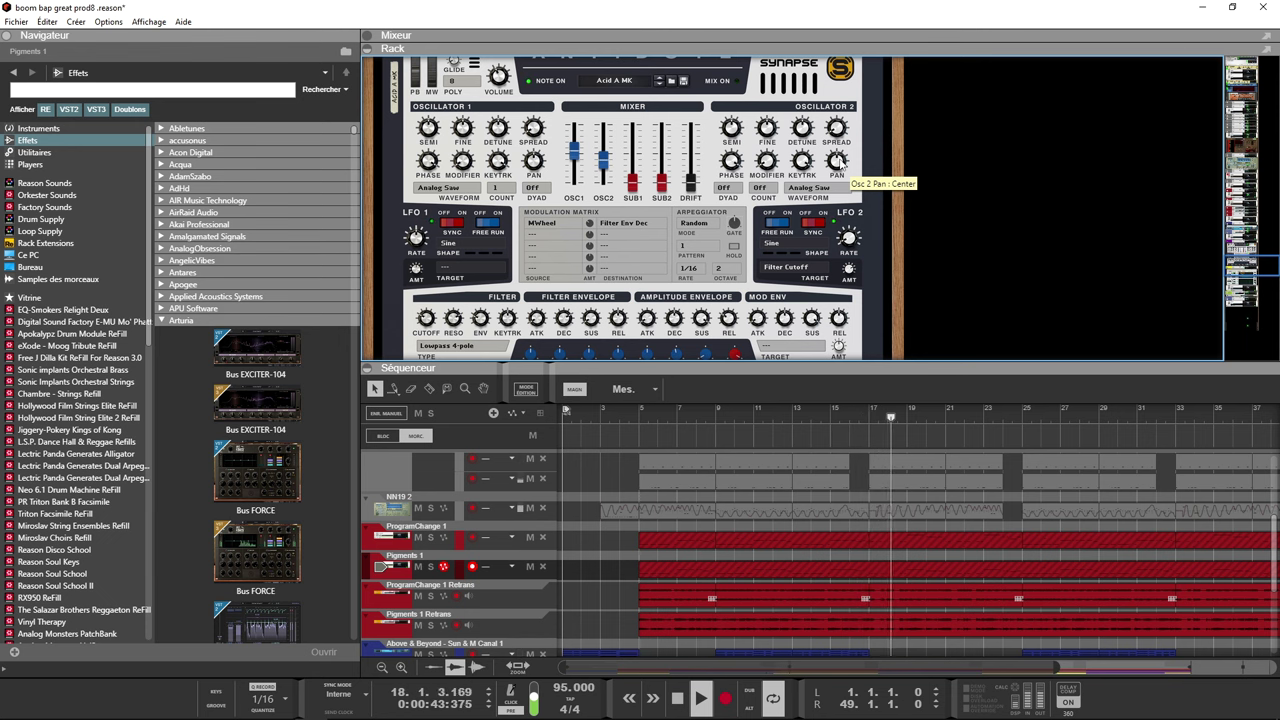
key("space")
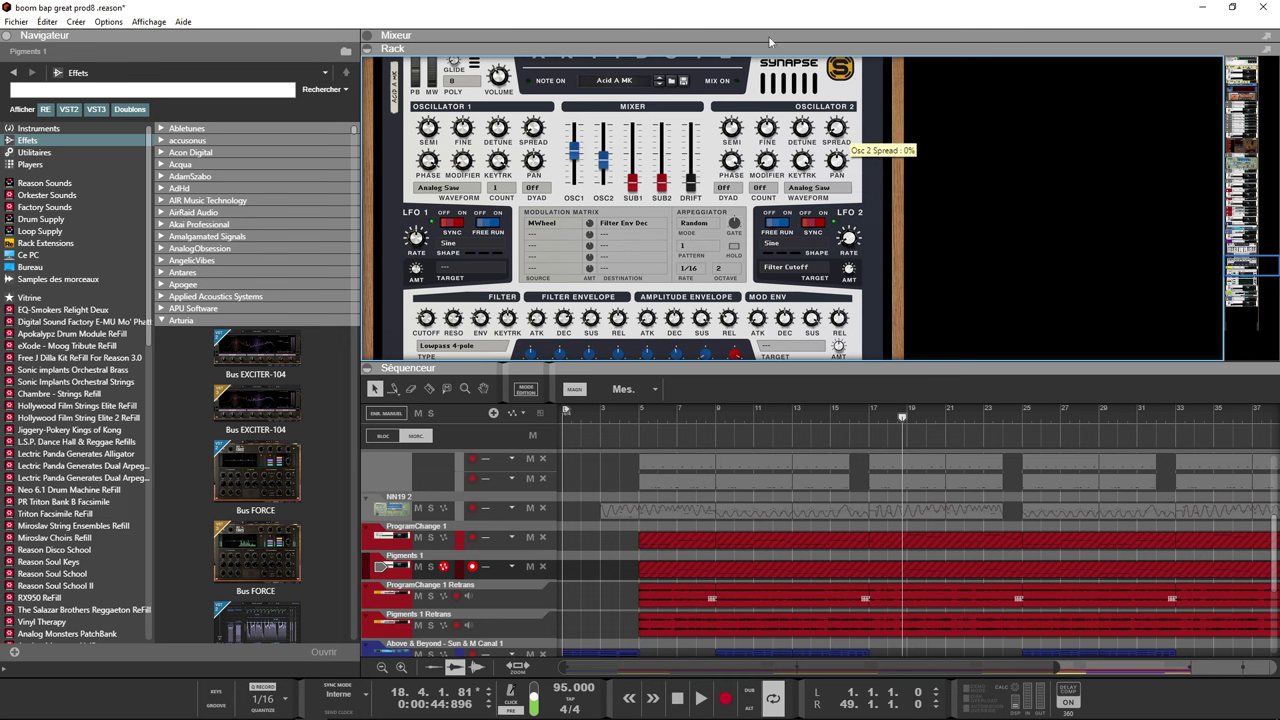
- Look through the Arturia bus effects in the browser: Bus EXCITER-104, Bus FORCE and Bus PEAK
left_click(234, 395)
left_click(268, 356)
left_click(256, 402)
left_click(250, 370)
left_click(252, 405)
left_click(272, 372)
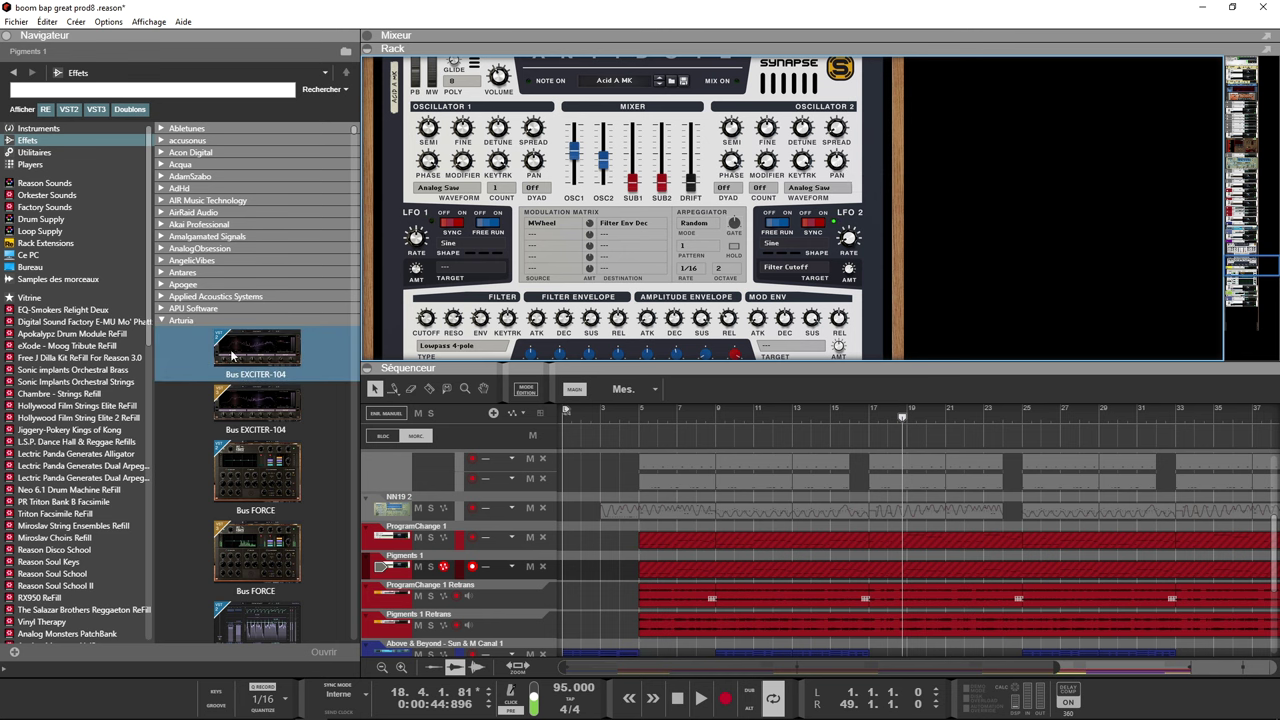
left_click(272, 402)
left_click(278, 465)
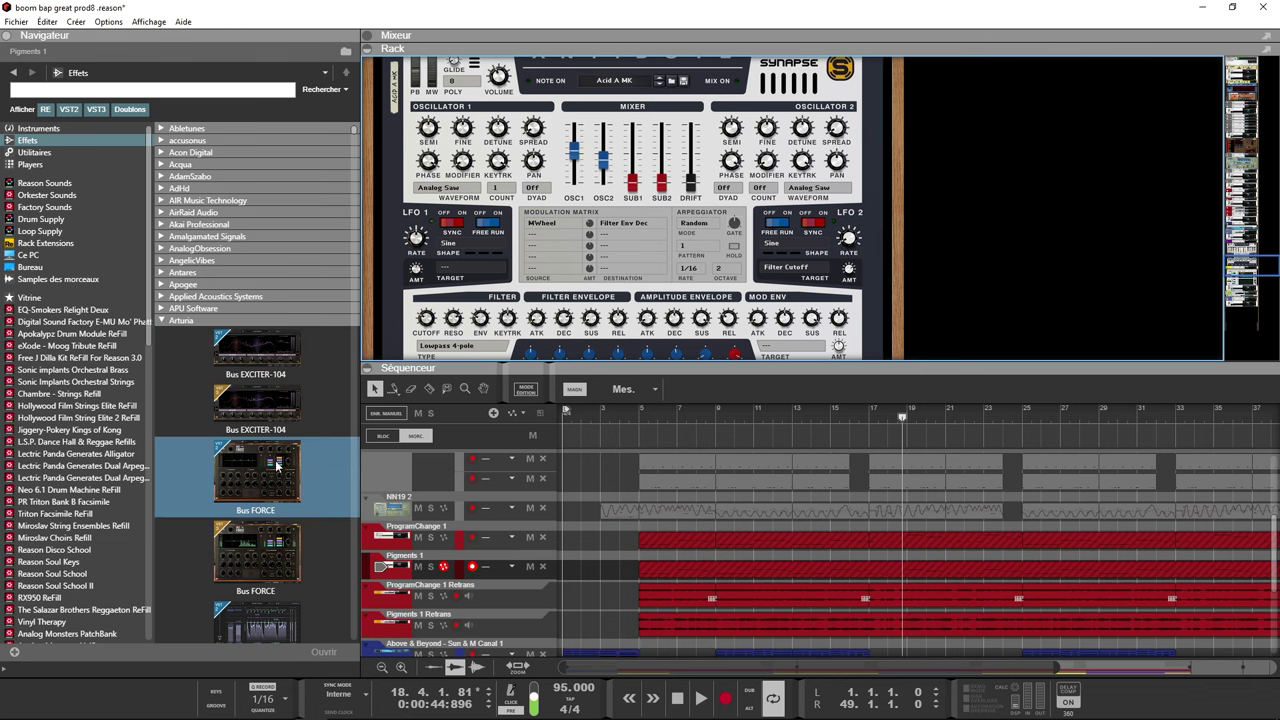
left_click(273, 552)
left_click(270, 610)
left_click(270, 622)
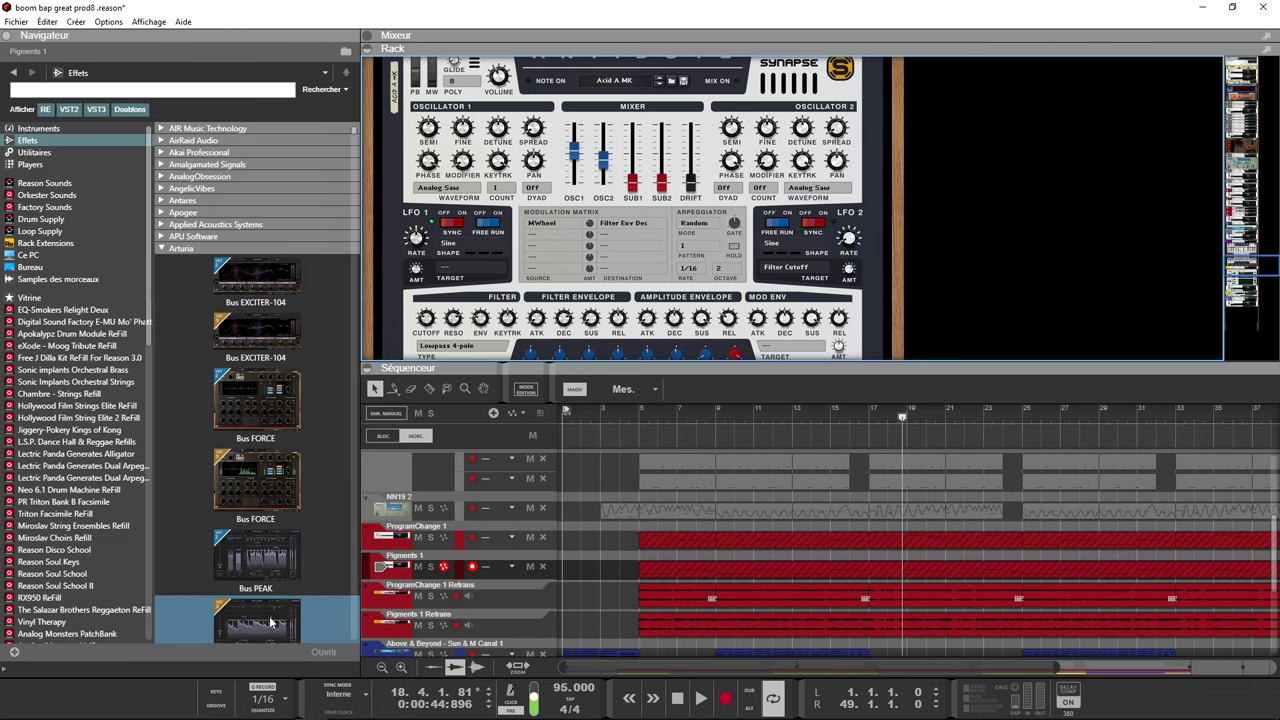
left_click(274, 580)
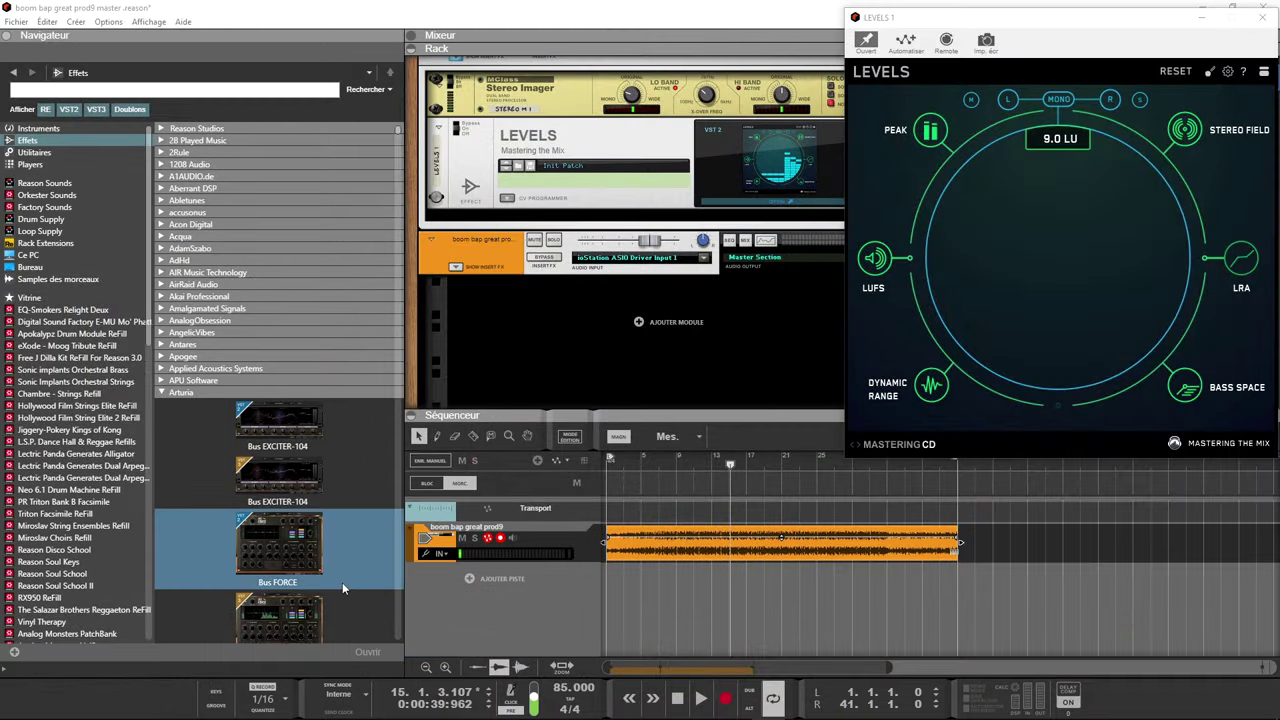
- Play the boom bap great prod9 master from bar 1 to bar 13 while watching the LEVELS meter
left_click(608, 466)
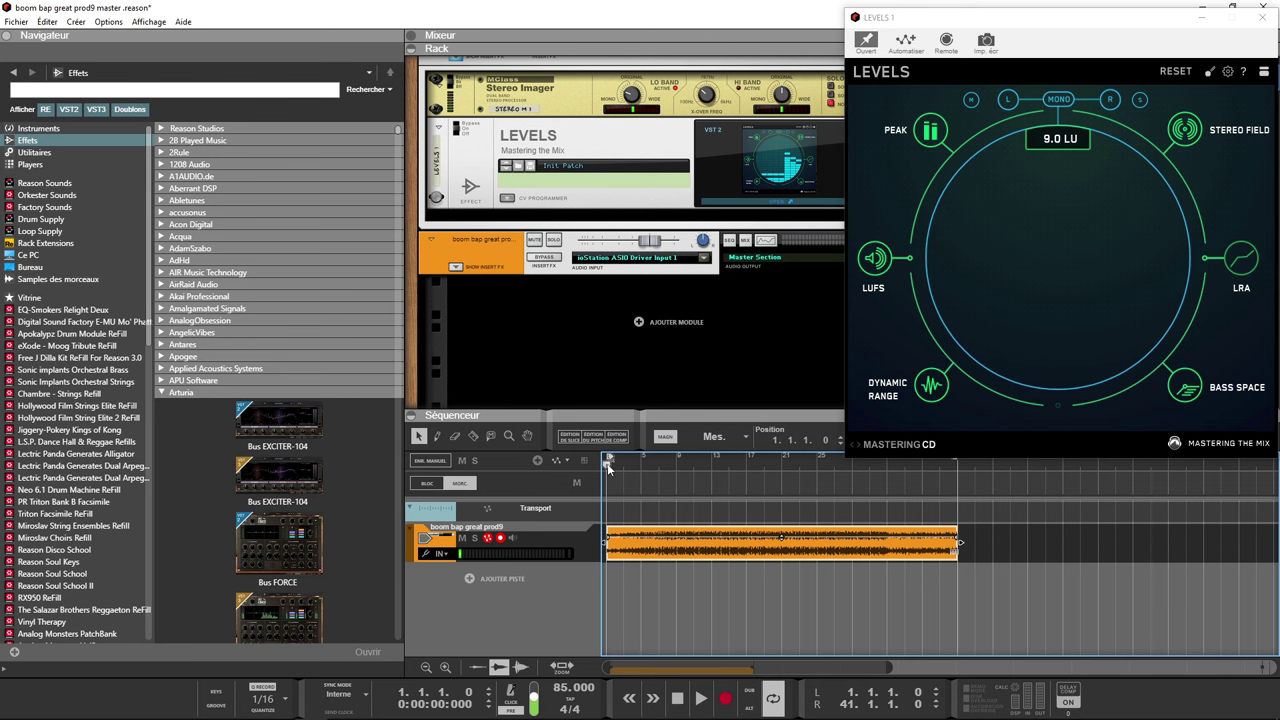
key("space")
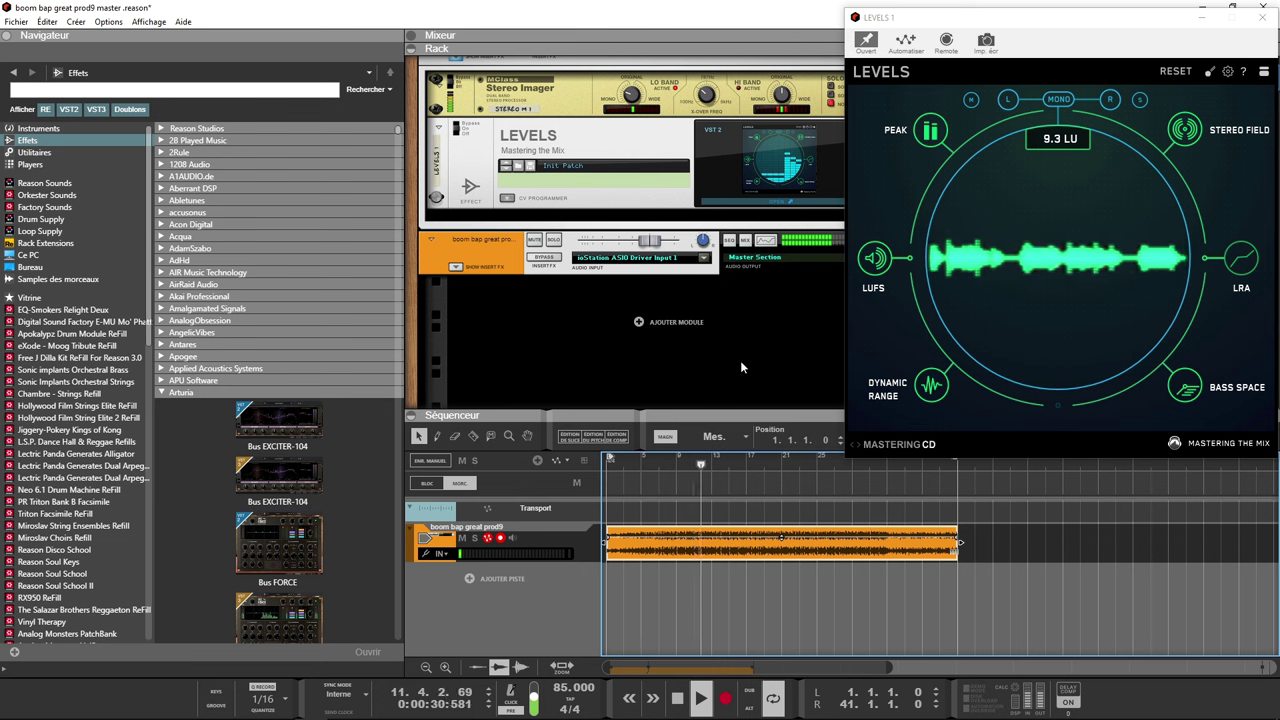
left_click(300, 425)
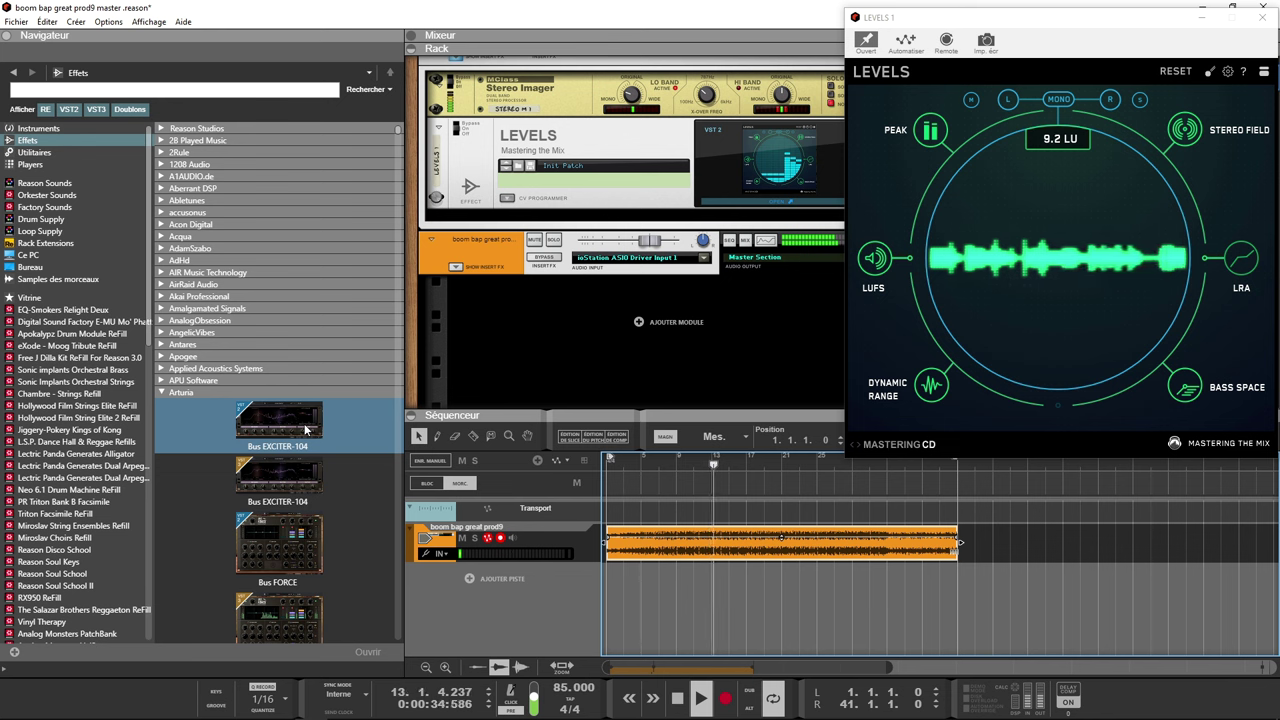
key("space")
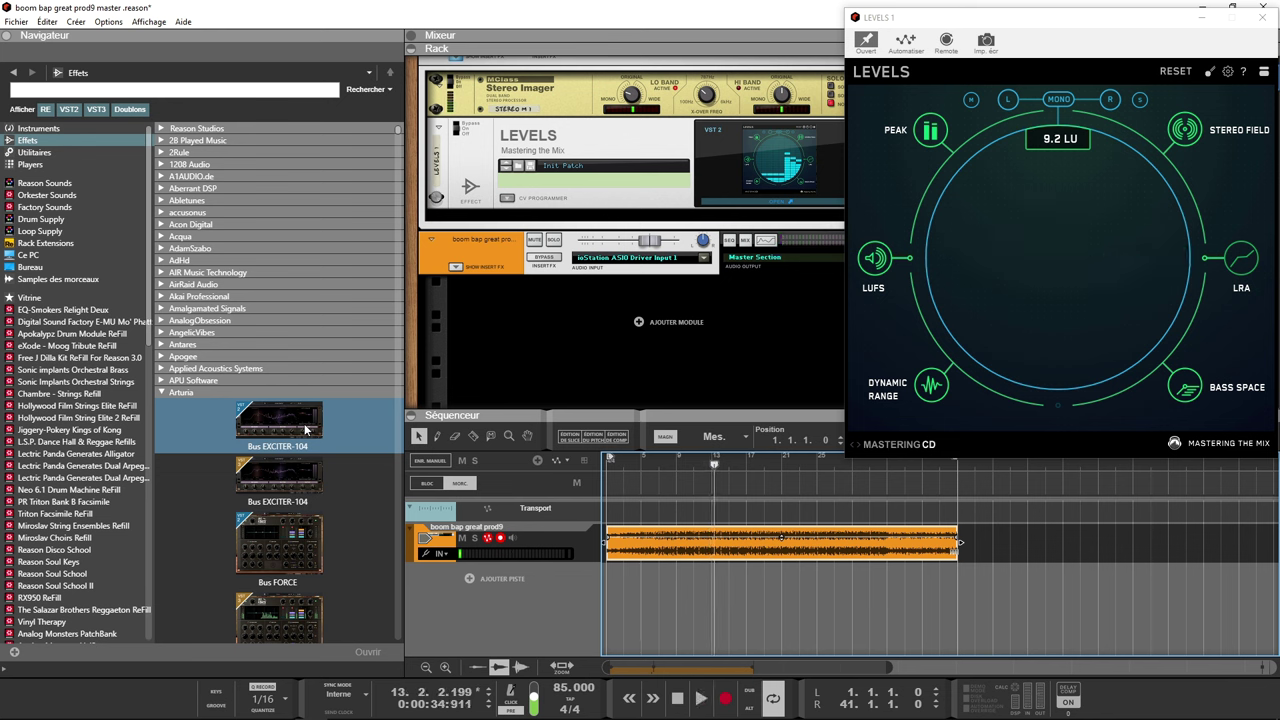
- Insert a Bus EXCITER-104 ahead of LEVELS in the mastering rack and open its window to examine the output and harmonics controls
left_click_drag(306, 428, 586, 125)
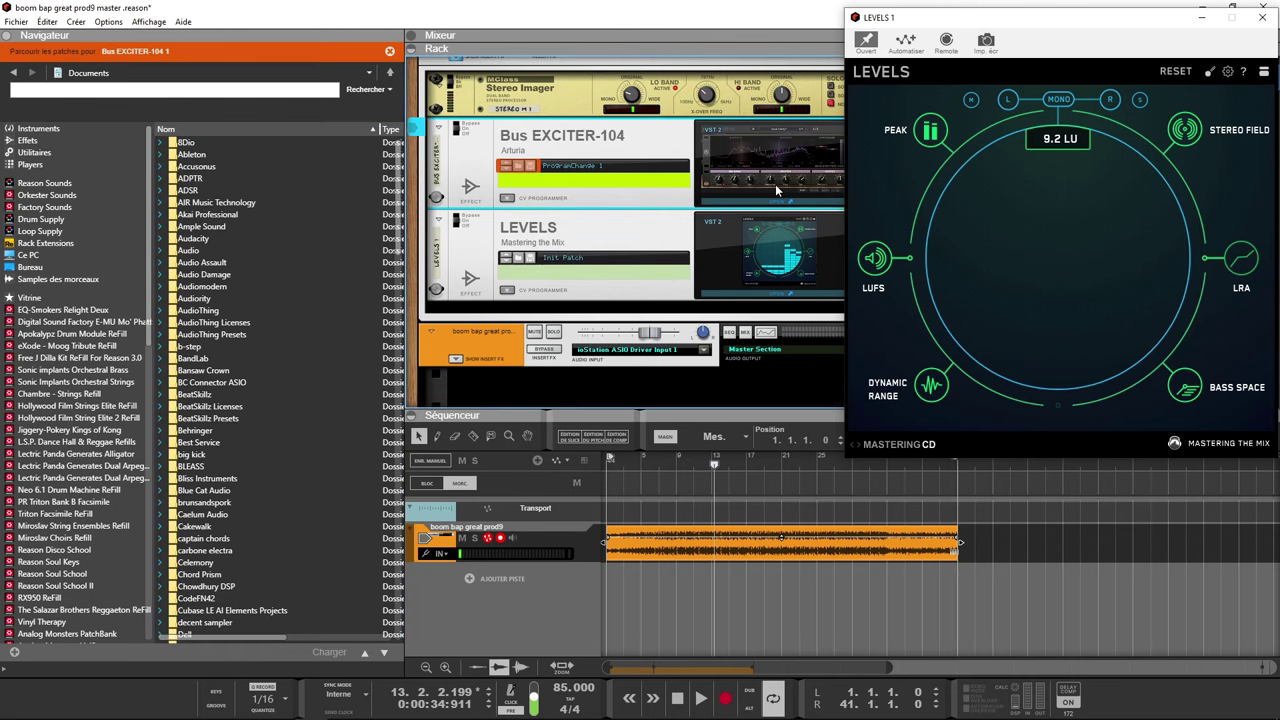
left_click(776, 188)
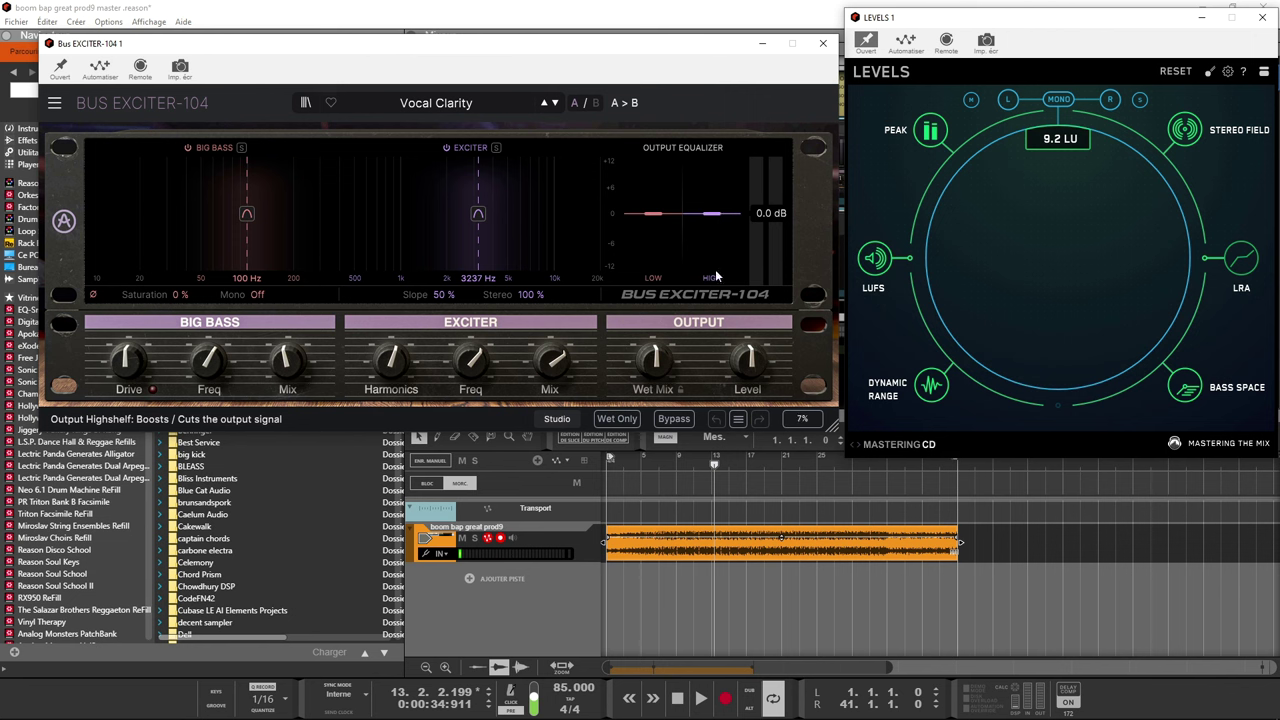
mouse_move(655, 370)
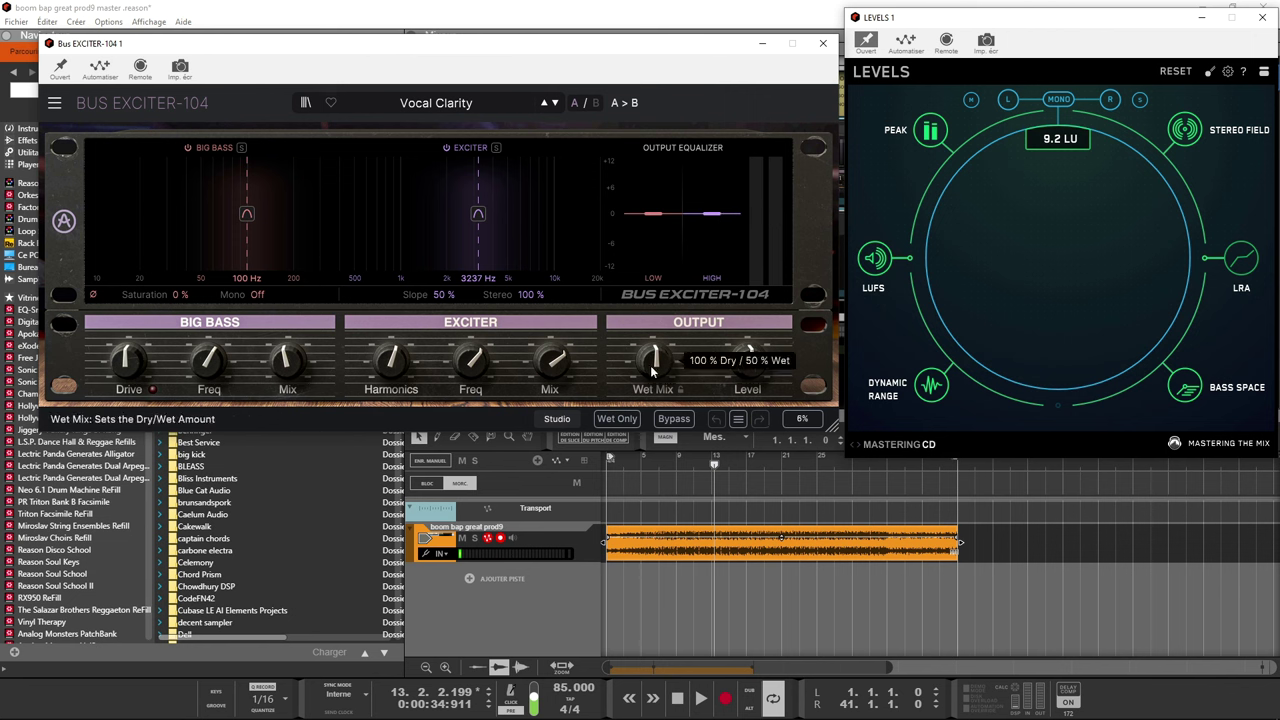
mouse_move(750, 362)
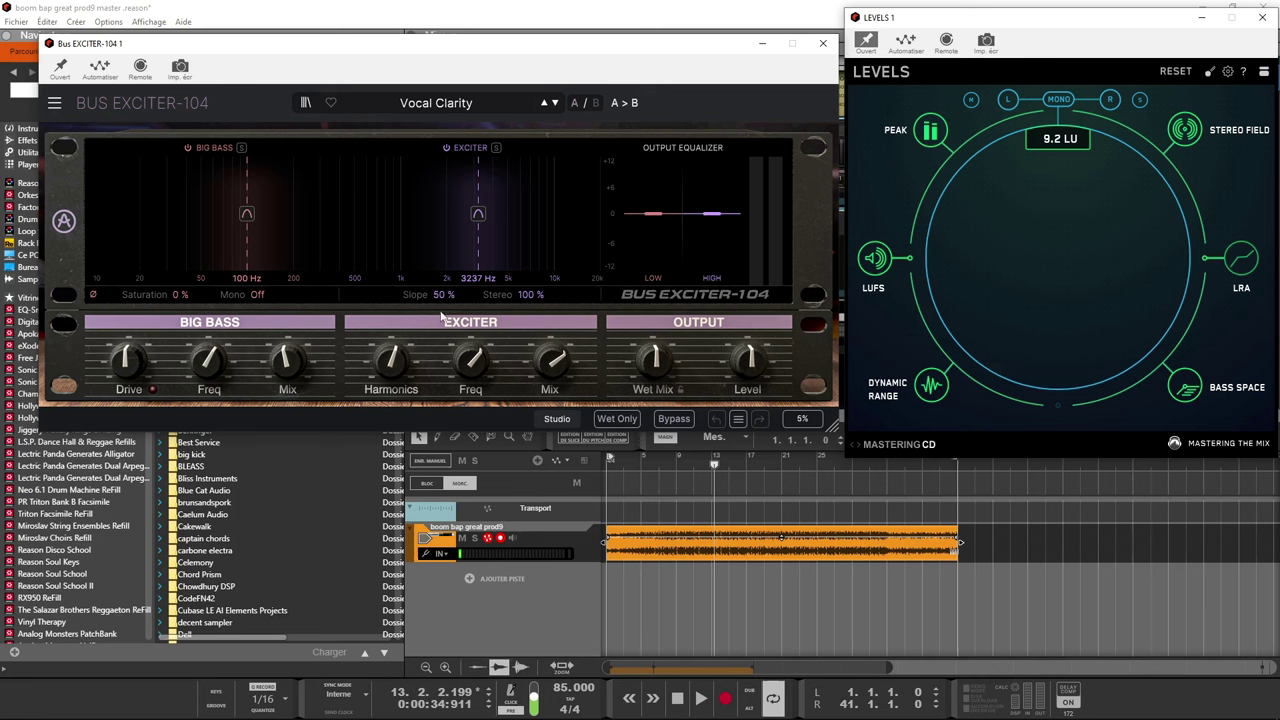
mouse_move(395, 375)
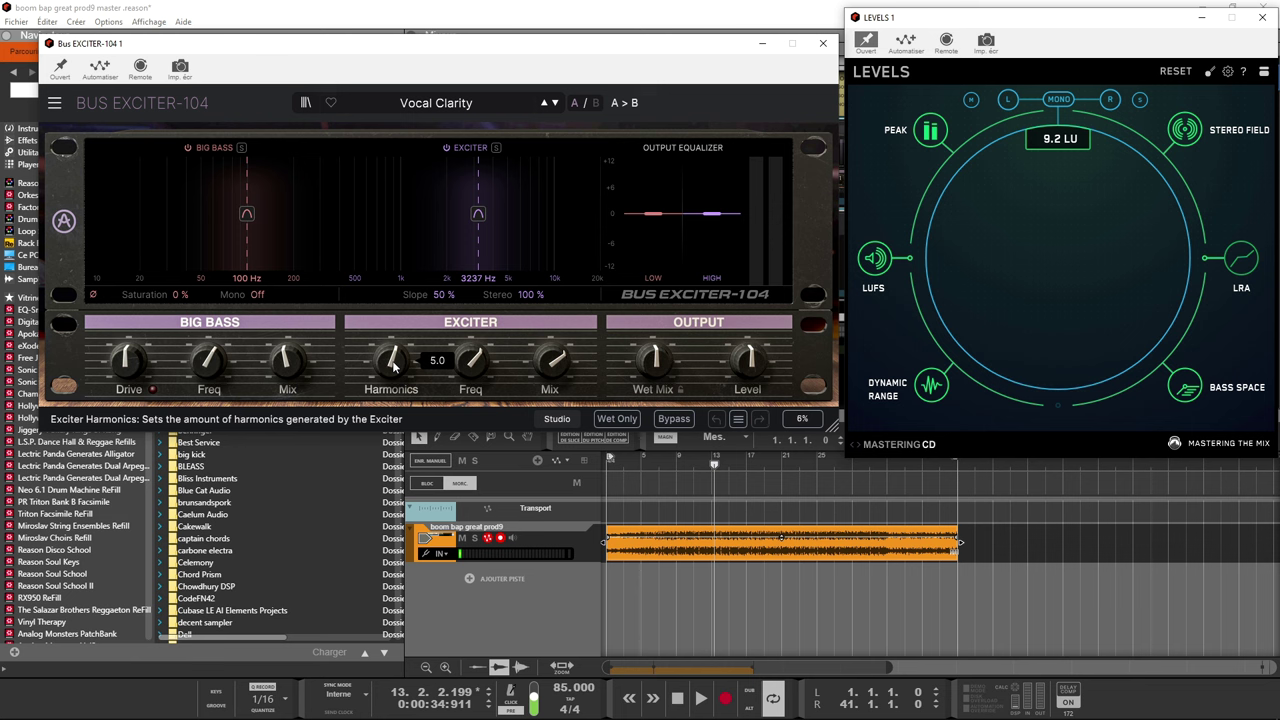
- Set the Bus EXCITER-104's Exciter frequency to 3409 Hz and its Big Bass frequency to 78 Hz
mouse_move(474, 360)
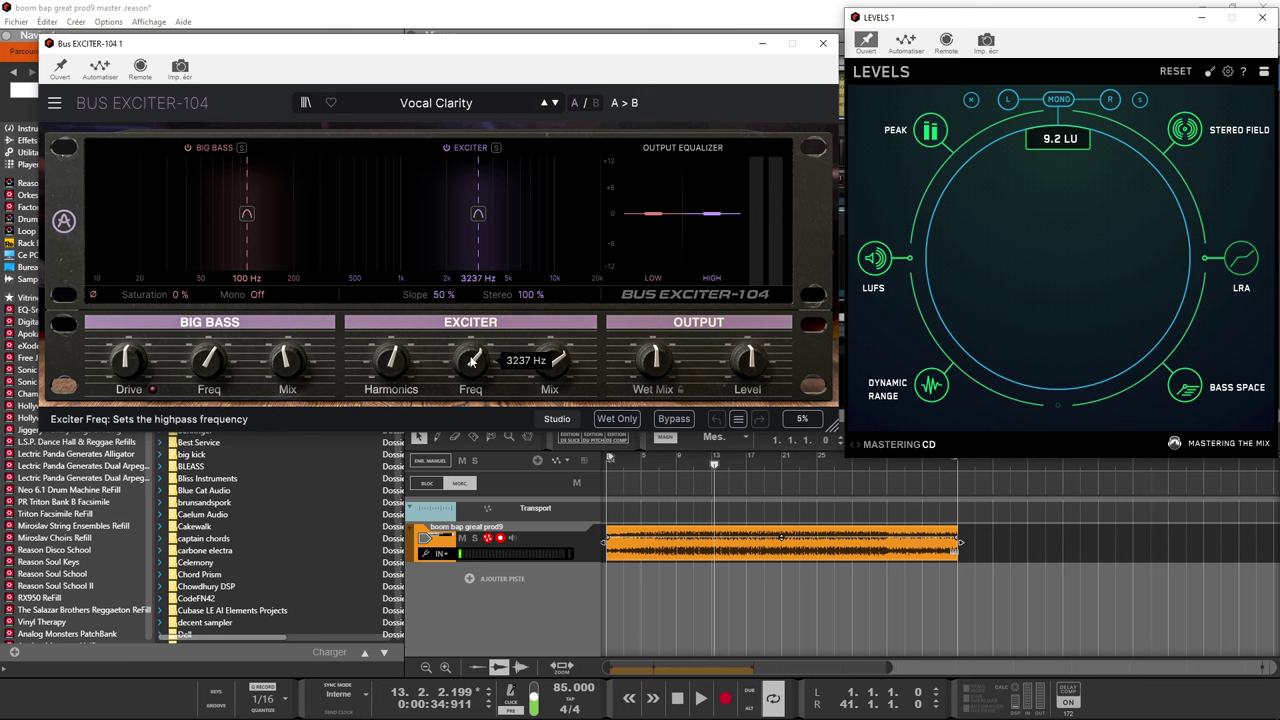
mouse_move(474, 360)
left_mouse_down()
mouse_move(474, 380)
mouse_move(474, 345)
mouse_move(474, 361)
left_mouse_up()
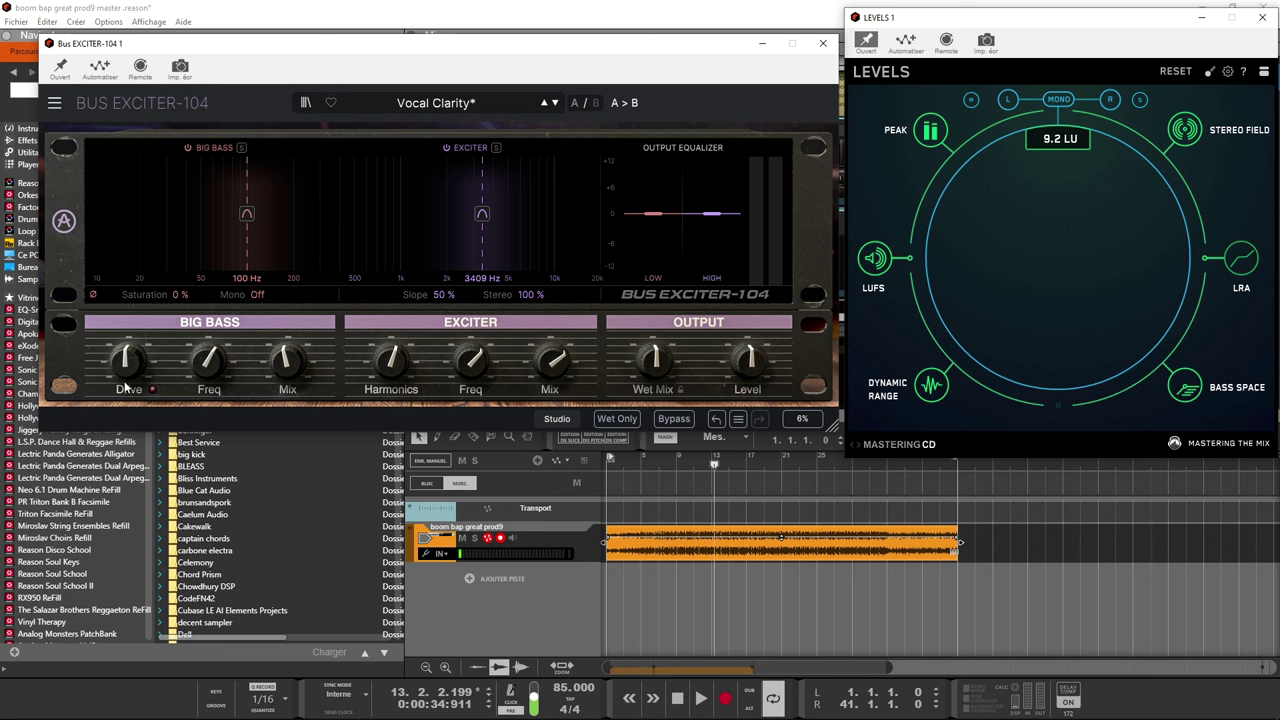
mouse_move(218, 369)
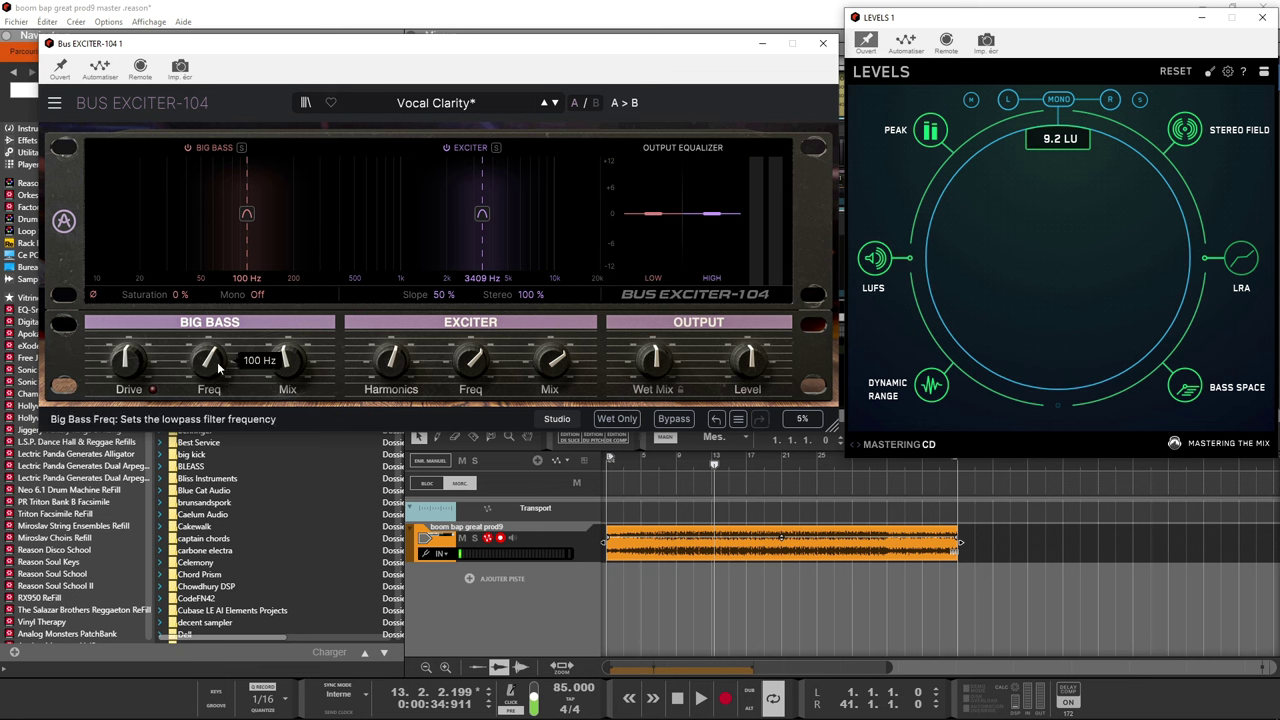
scroll(208, 365, "down", 3)
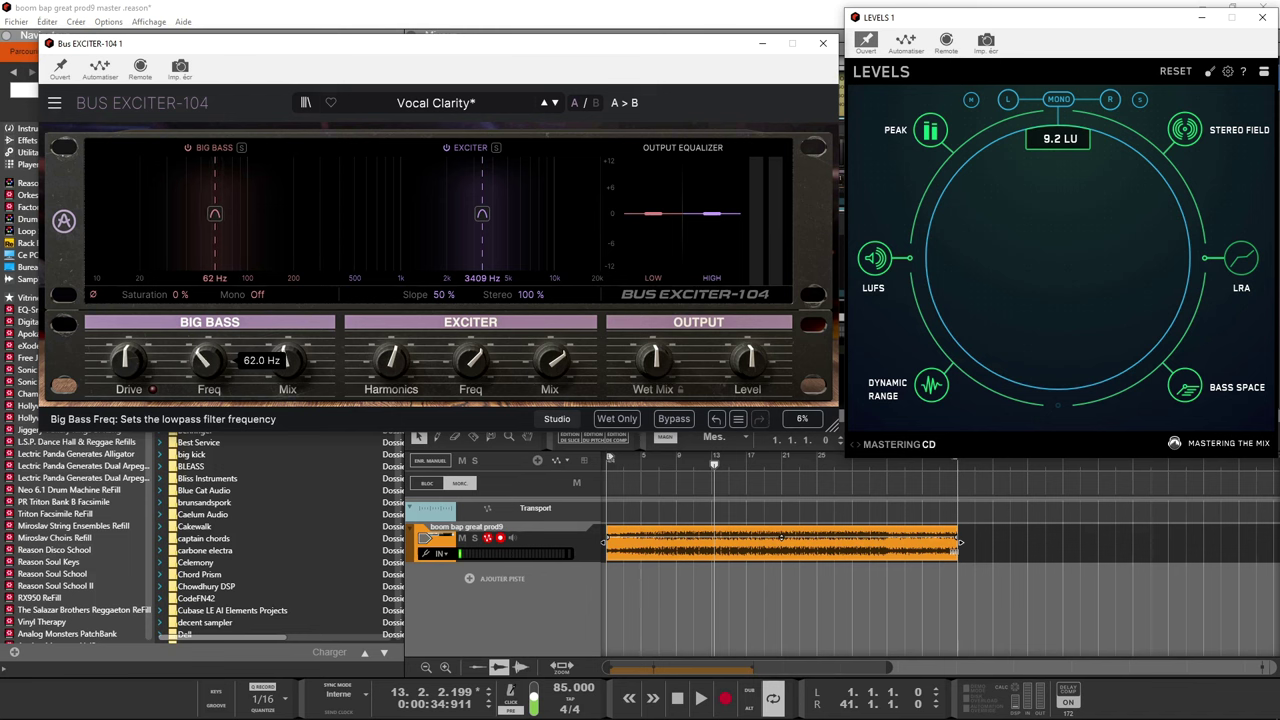
scroll(290, 370, "down", 3)
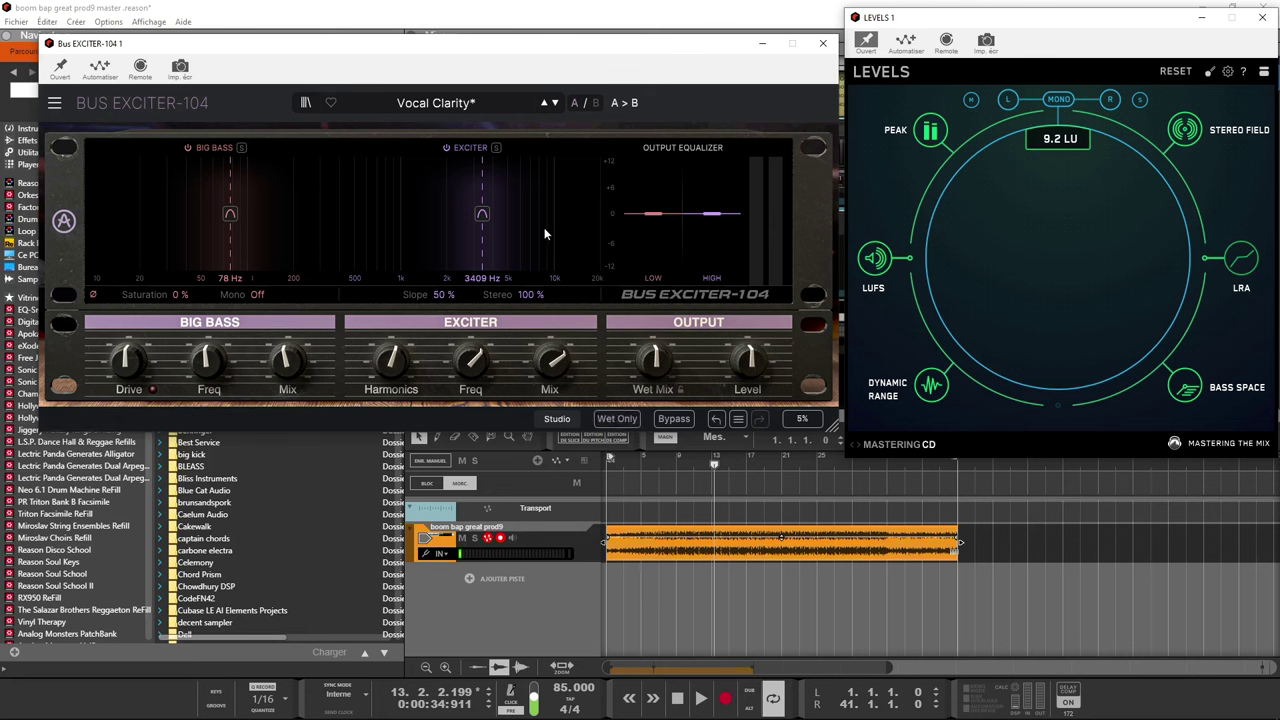
- View the Bus EXCITER-104 oversampling quality options, then play the master and compare it with the effect bypassed and active
left_click(559, 420)
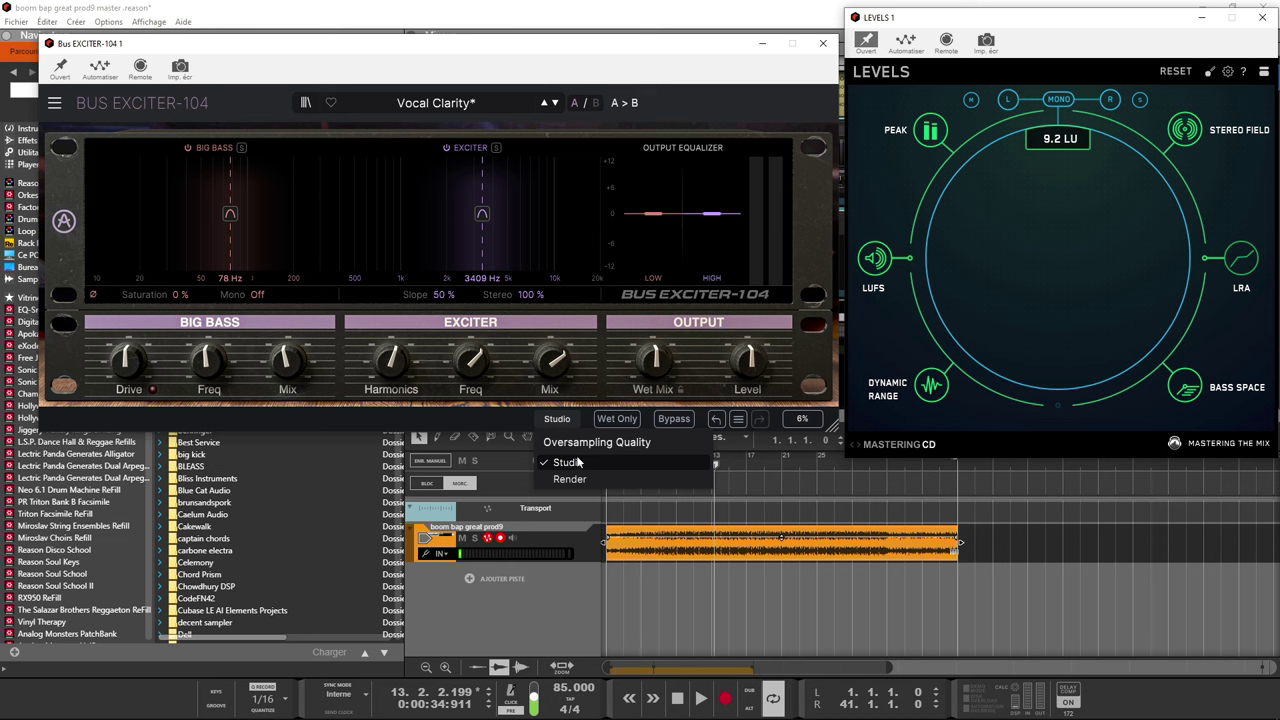
left_click(487, 418)
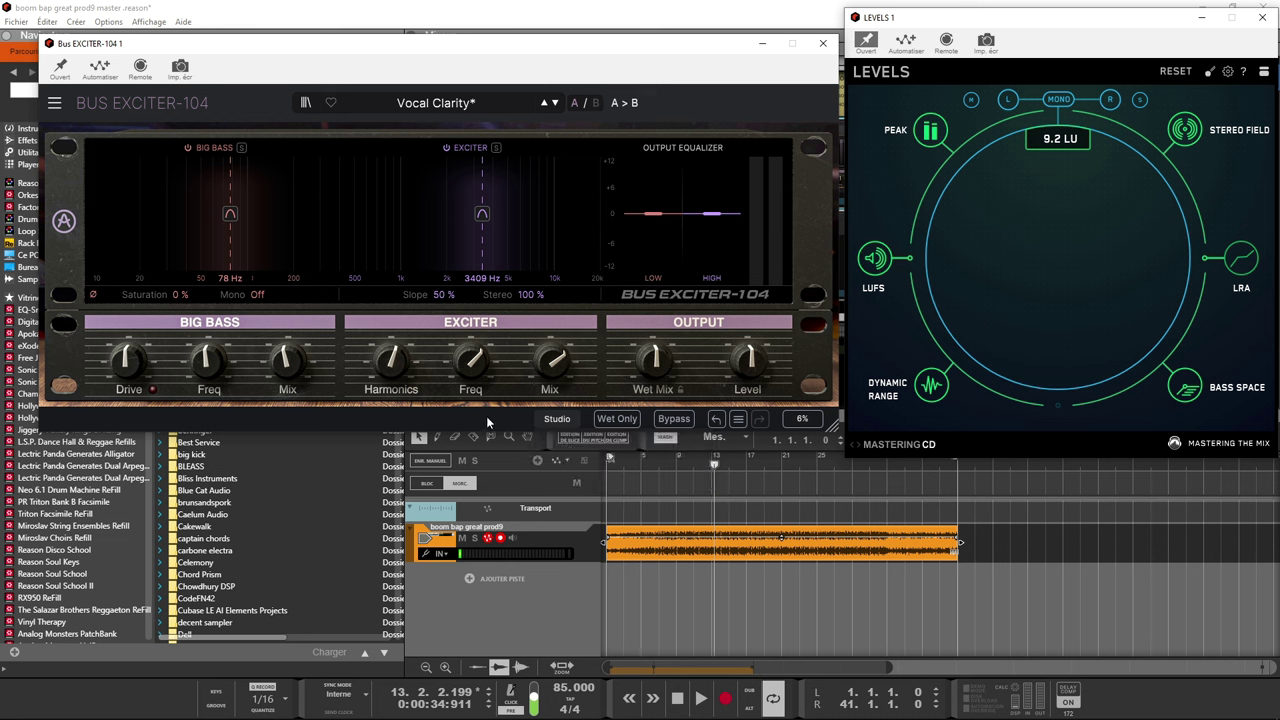
key("space")
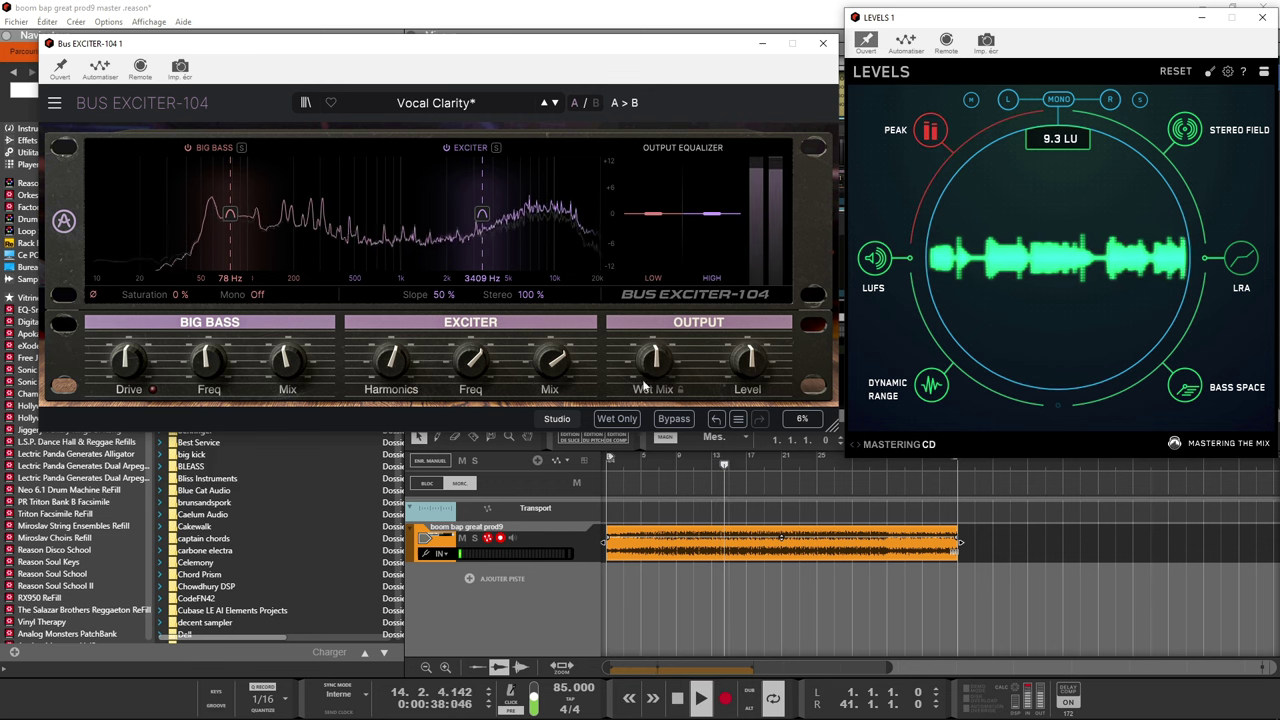
left_click(672, 420)
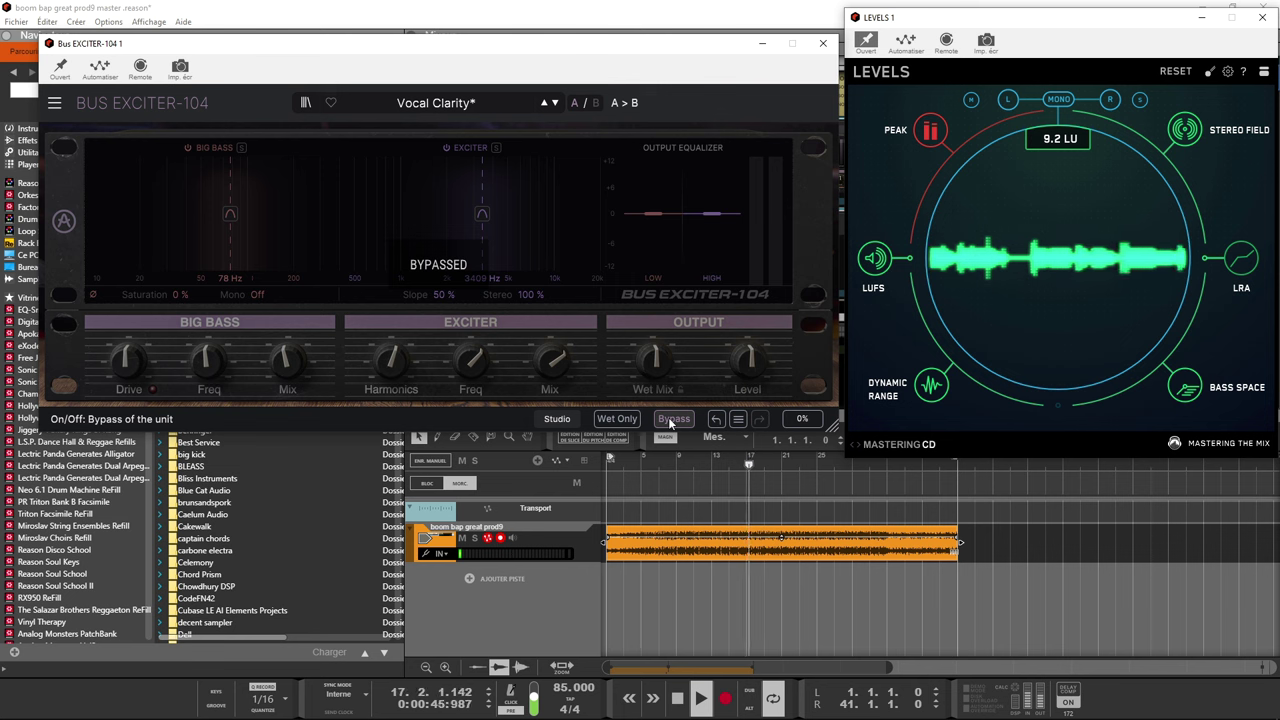
left_click(670, 420)
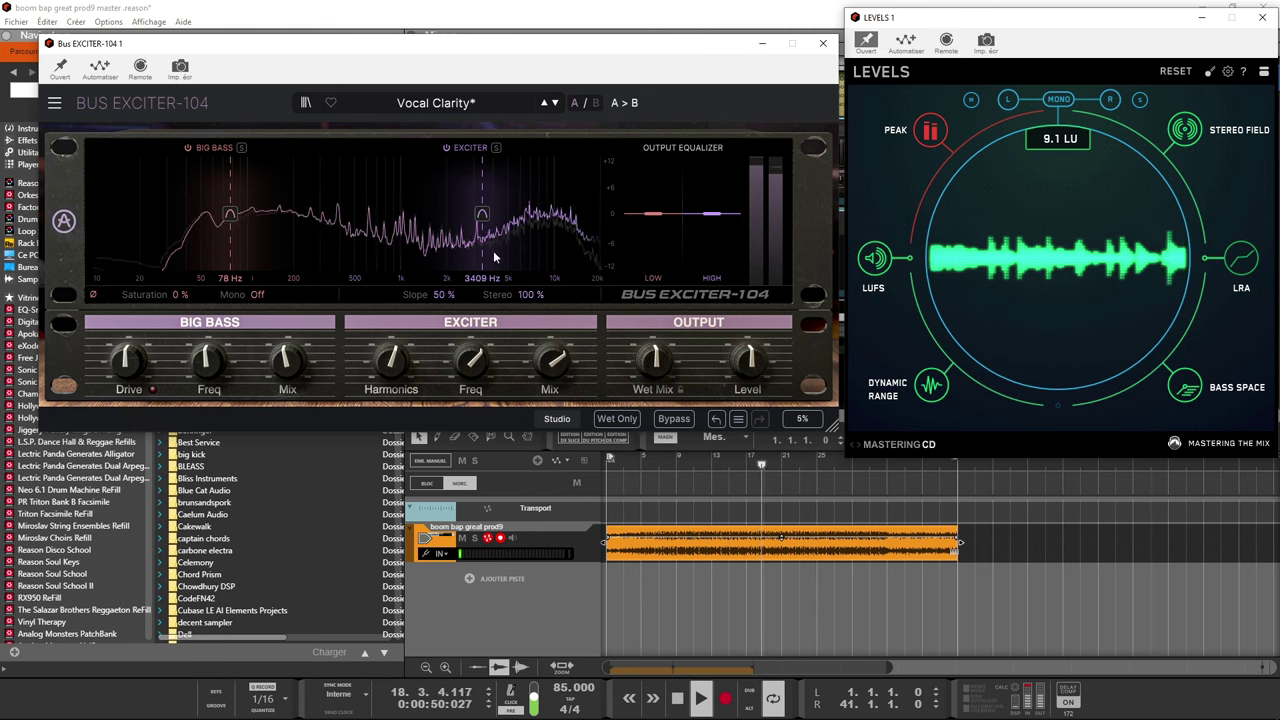
- Lower the Exciter frequency to 1233 Hz and reduce the Exciter mix while the master plays
mouse_move(481, 220)
left_click_drag(481, 216, 469, 215)
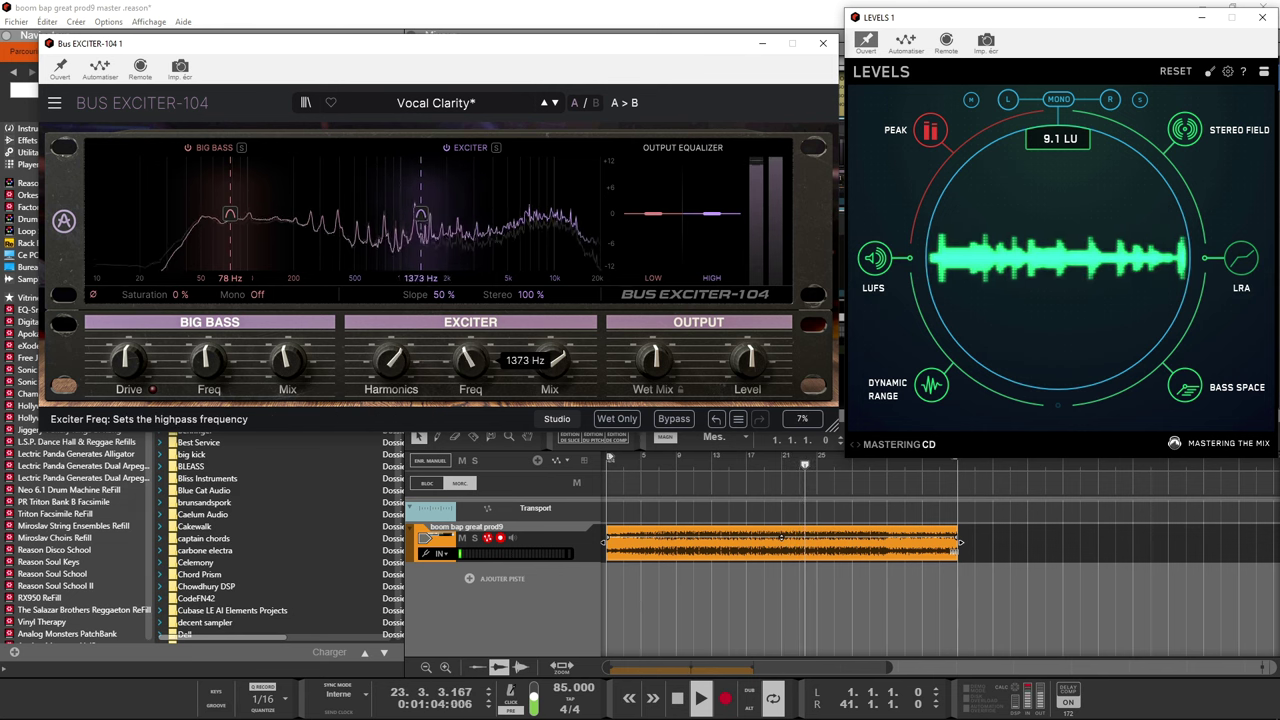
left_click_drag(468, 362, 519, 366)
mouse_move(551, 362)
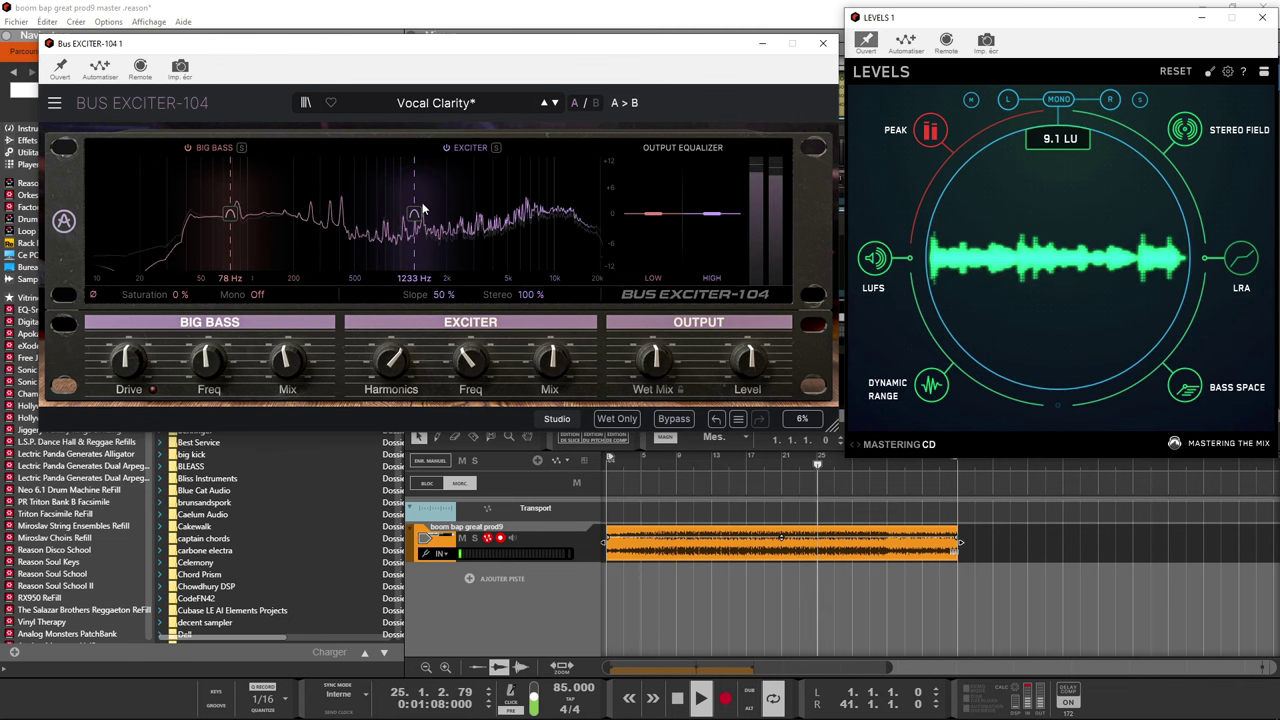
mouse_move(414, 214)
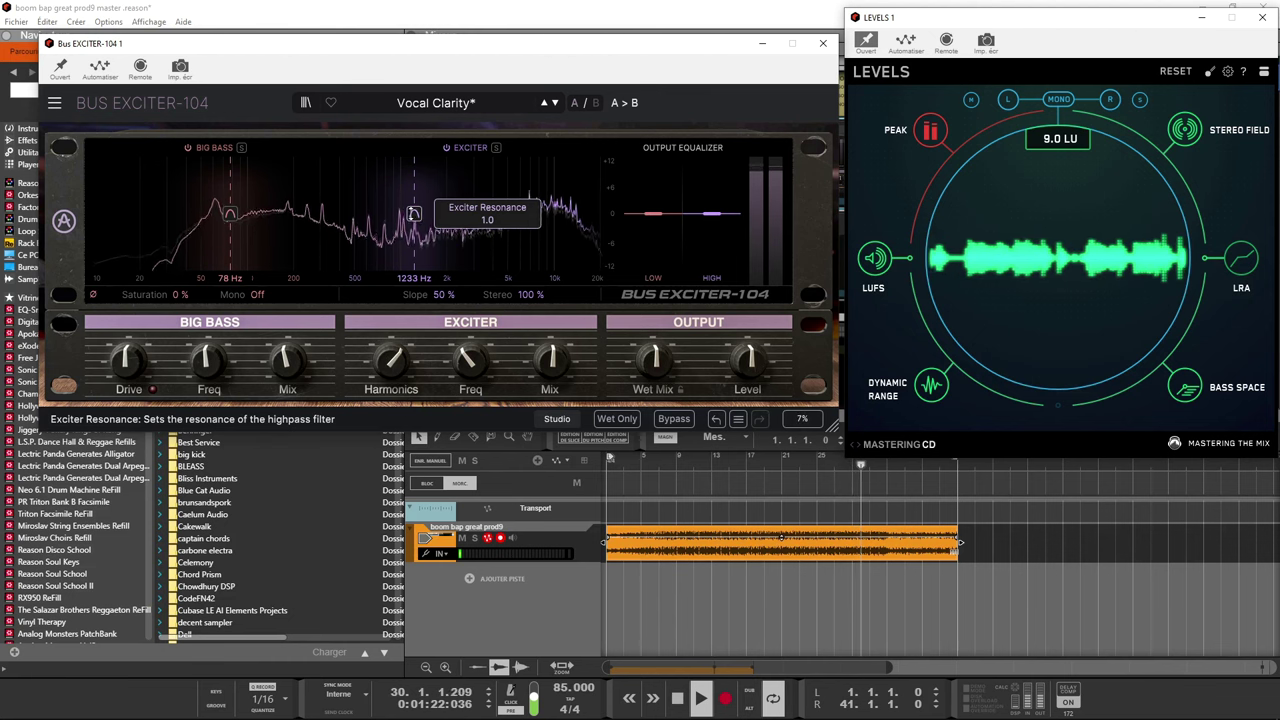
- Set the Big Bass section to a frequency of 52 Hz, 49 % saturation, 60.4 % drive and 41 % mix
mouse_move(237, 354)
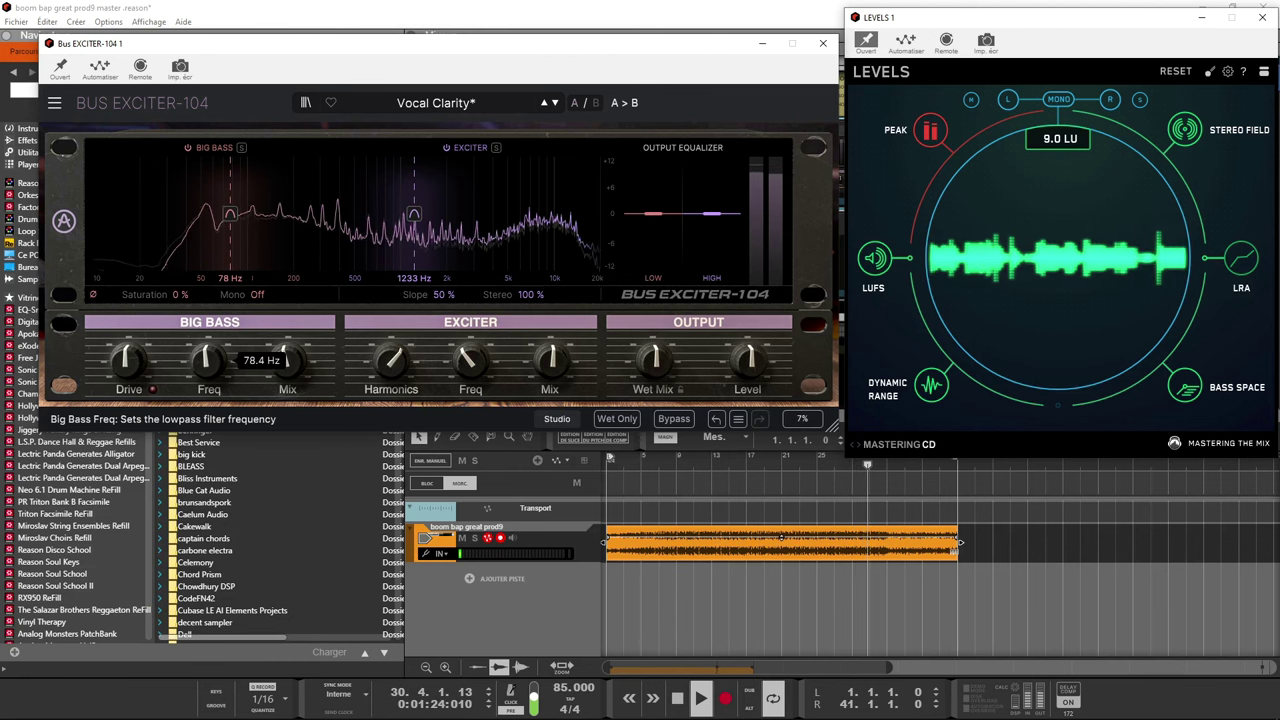
left_click_drag(205, 358, 205, 372)
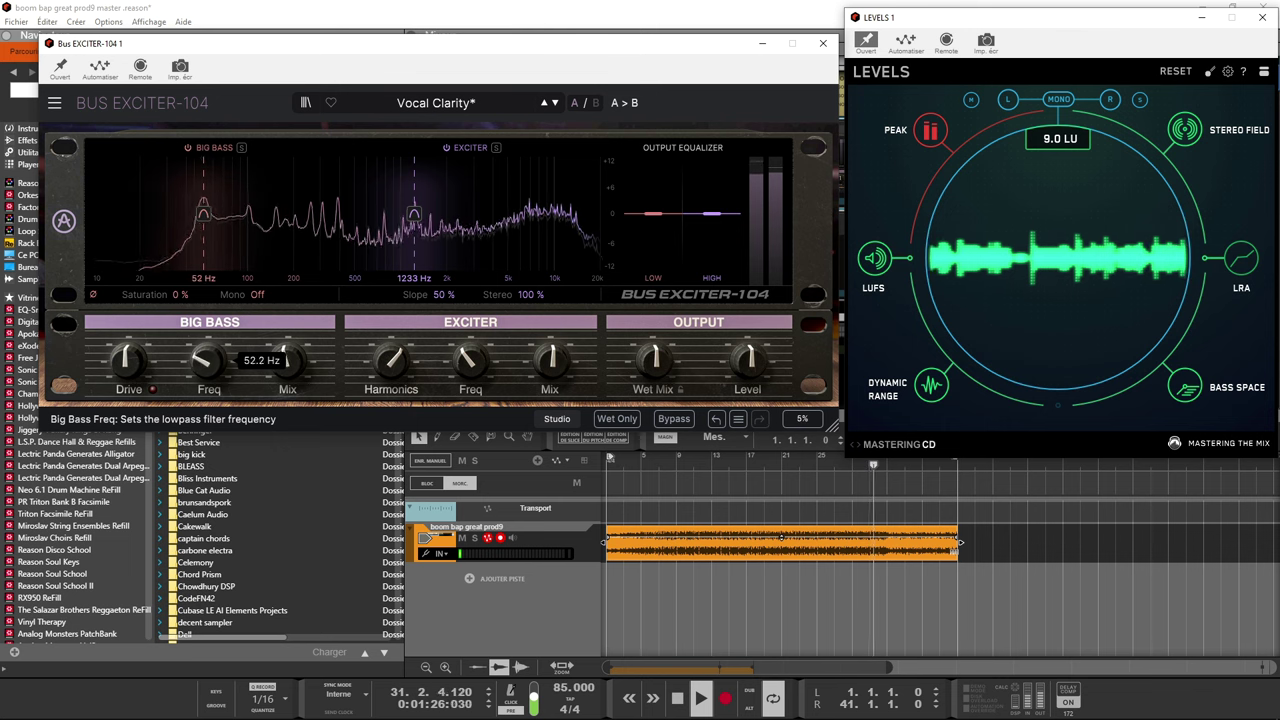
mouse_move(202, 214)
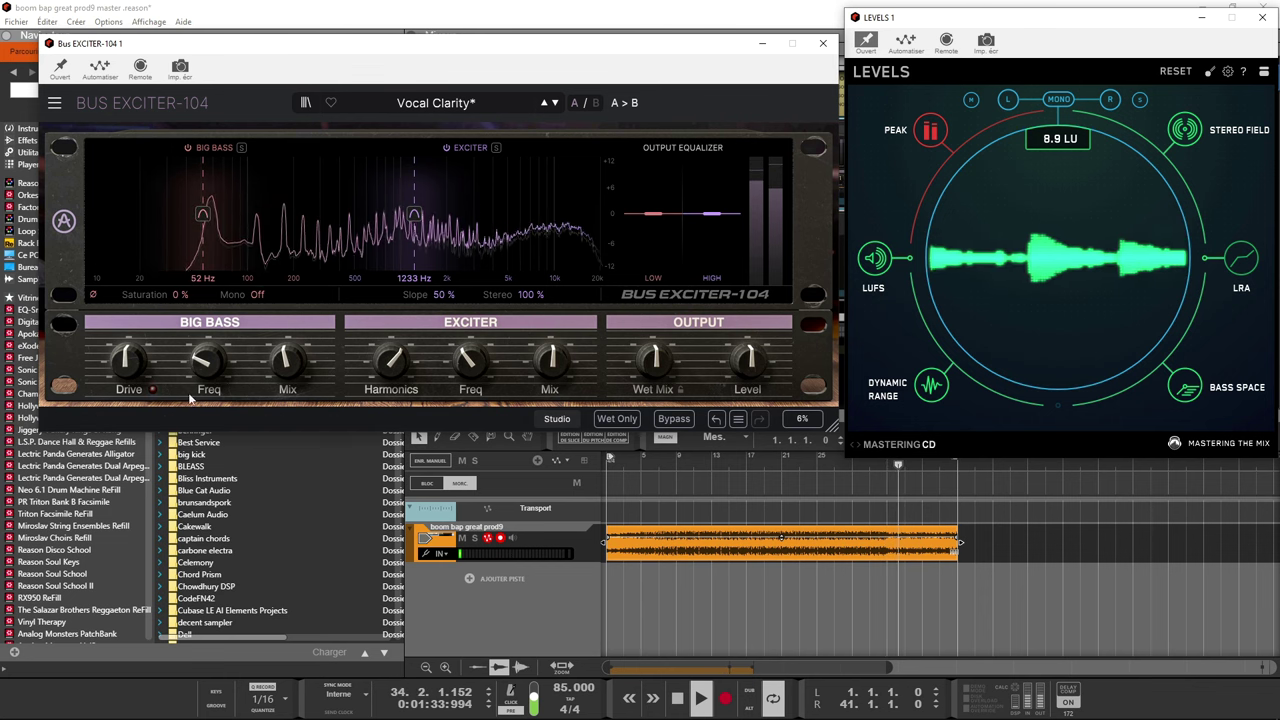
left_click_drag(180, 294, 180, 264)
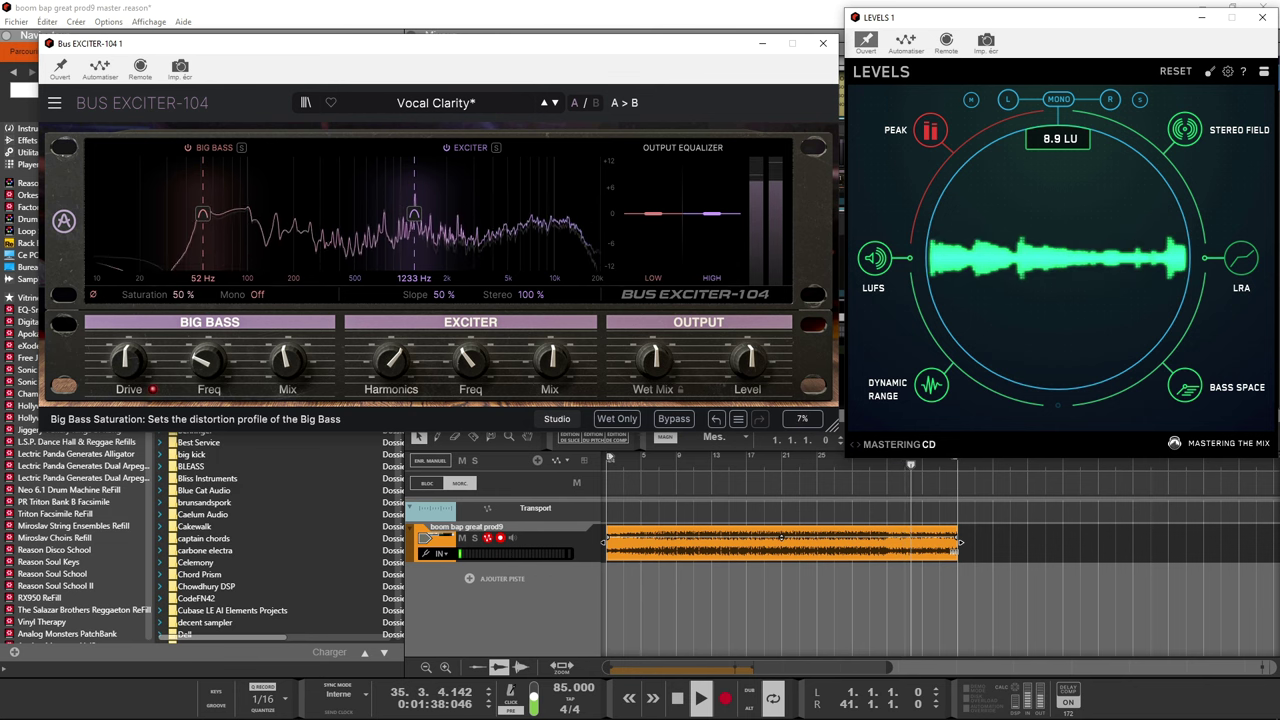
mouse_move(127, 360)
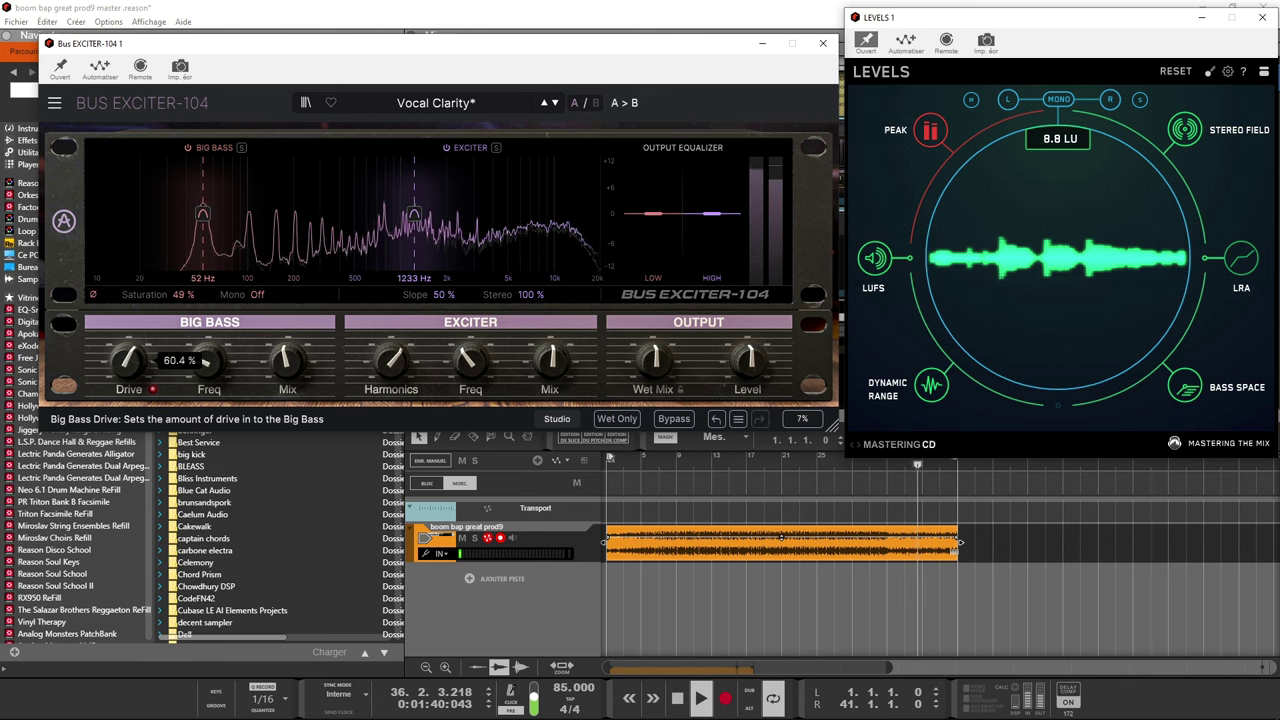
mouse_move(289, 362)
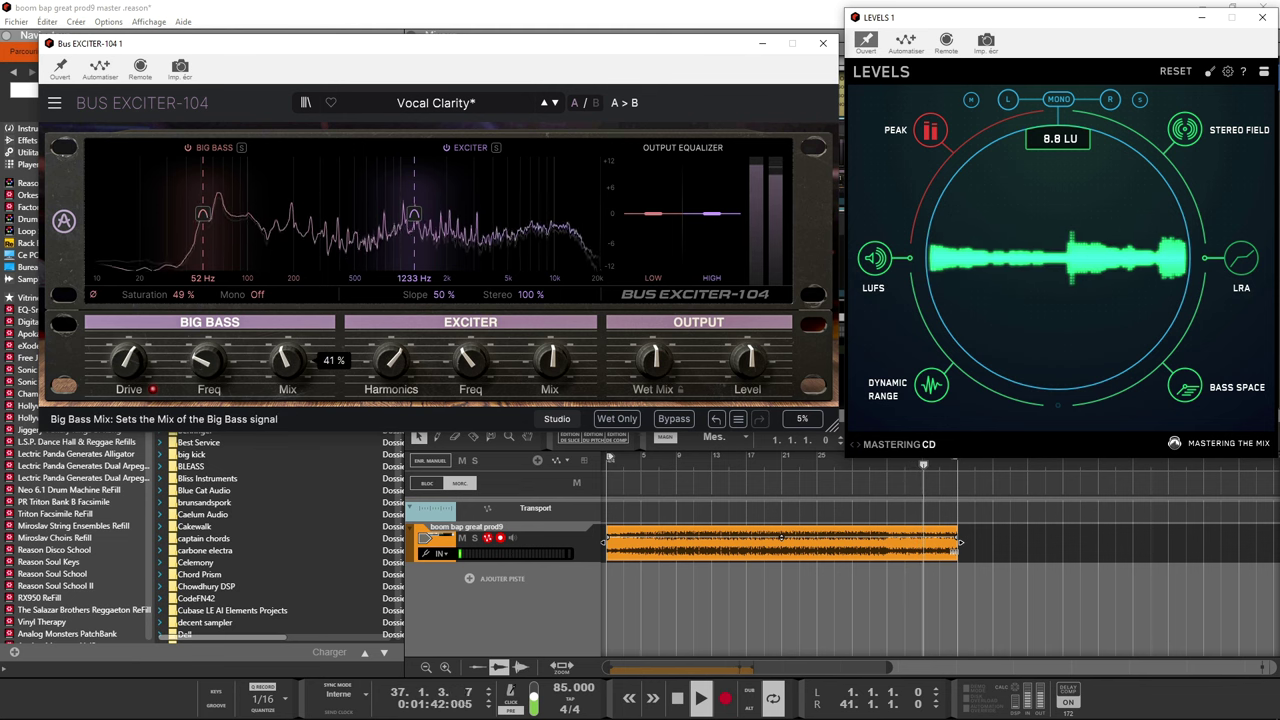
- Set the Exciter section to a frequency of 890 Hz, harmonics 2.7, slope 58 % and stereo width 68 %
left_click_drag(469, 360, 469, 393)
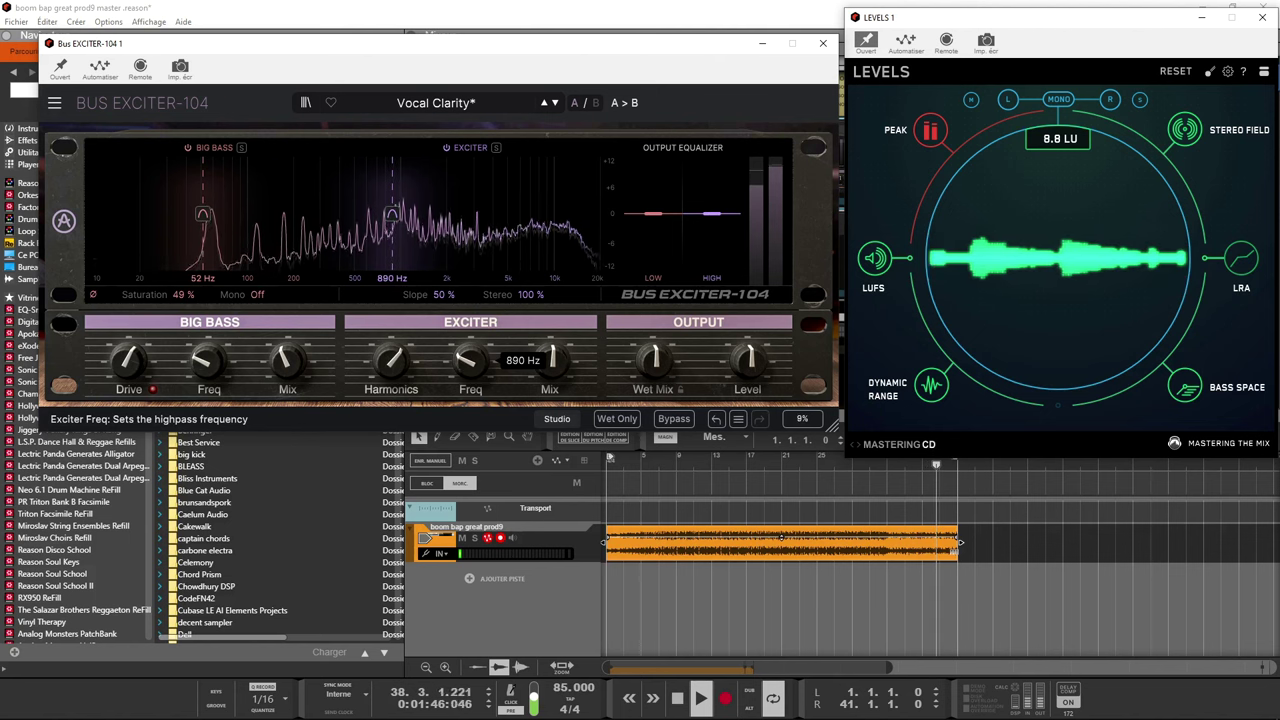
mouse_move(401, 362)
left_click_drag(391, 362, 391, 382)
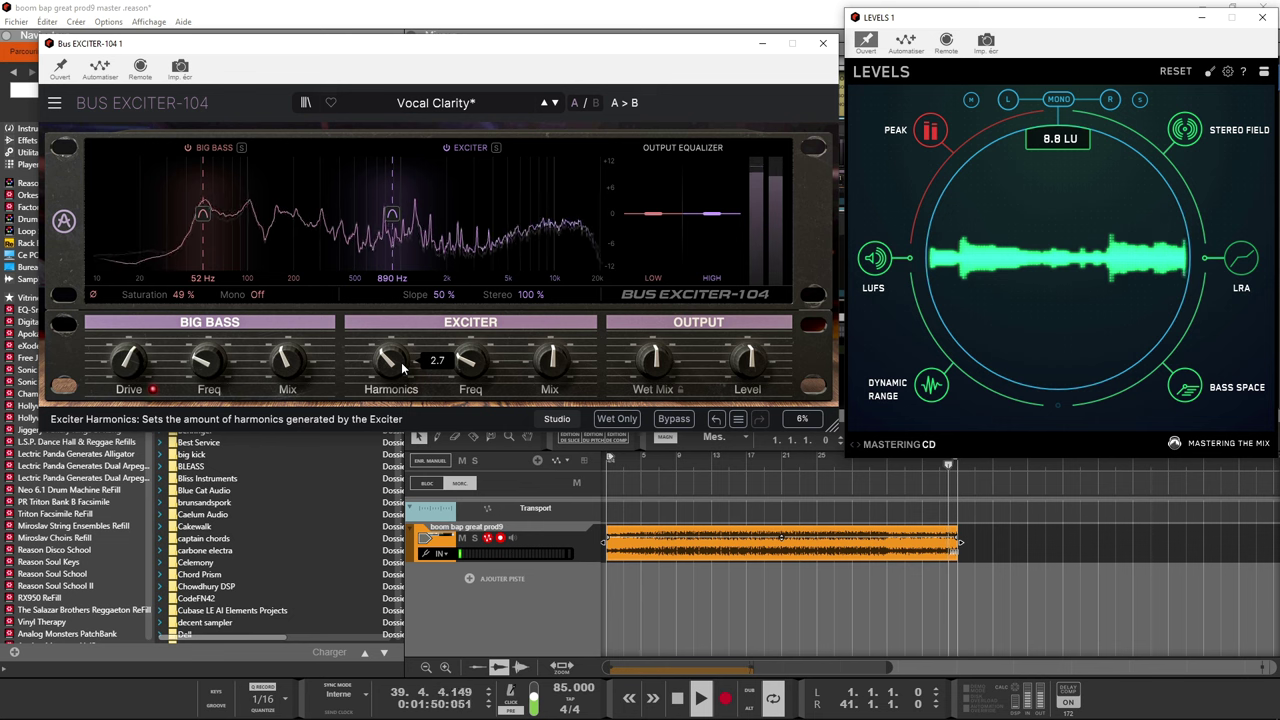
left_click_drag(443, 294, 443, 286)
left_click_drag(527, 294, 527, 310)
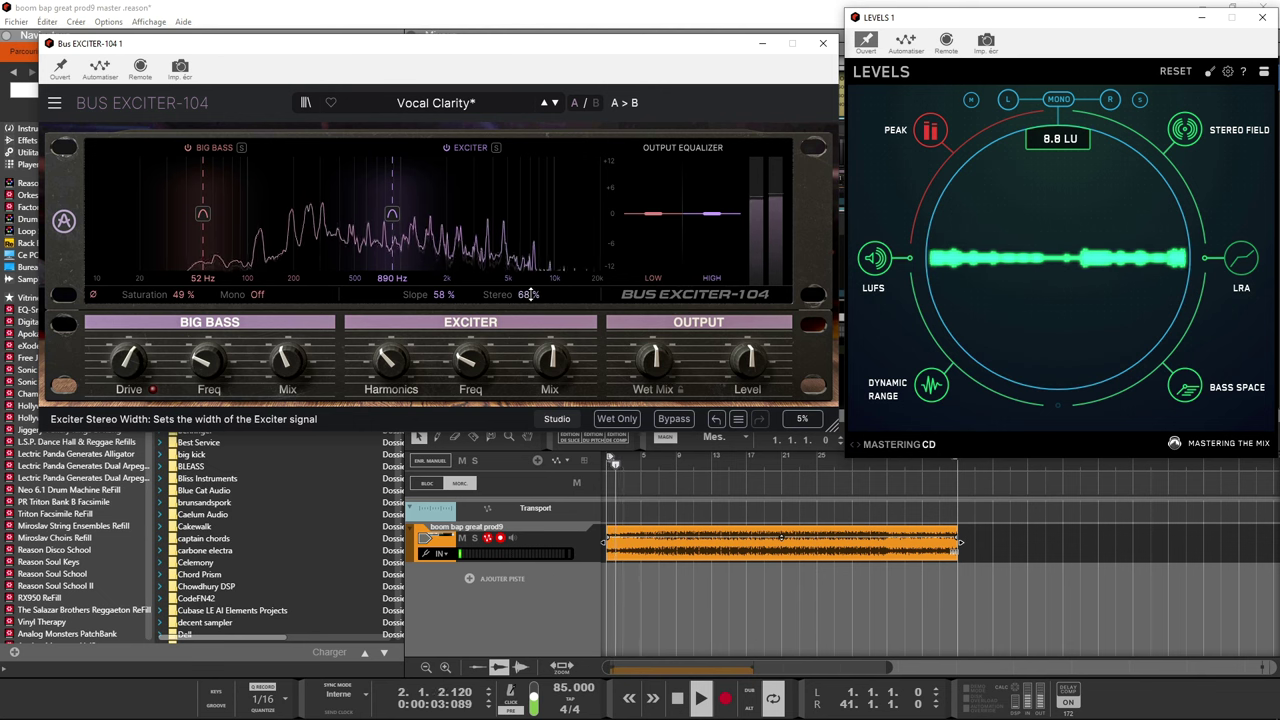
- Try the Big Bass mono mode, switch it to All Bass, and raise the Big Bass saturation to 73 %
left_click(255, 303)
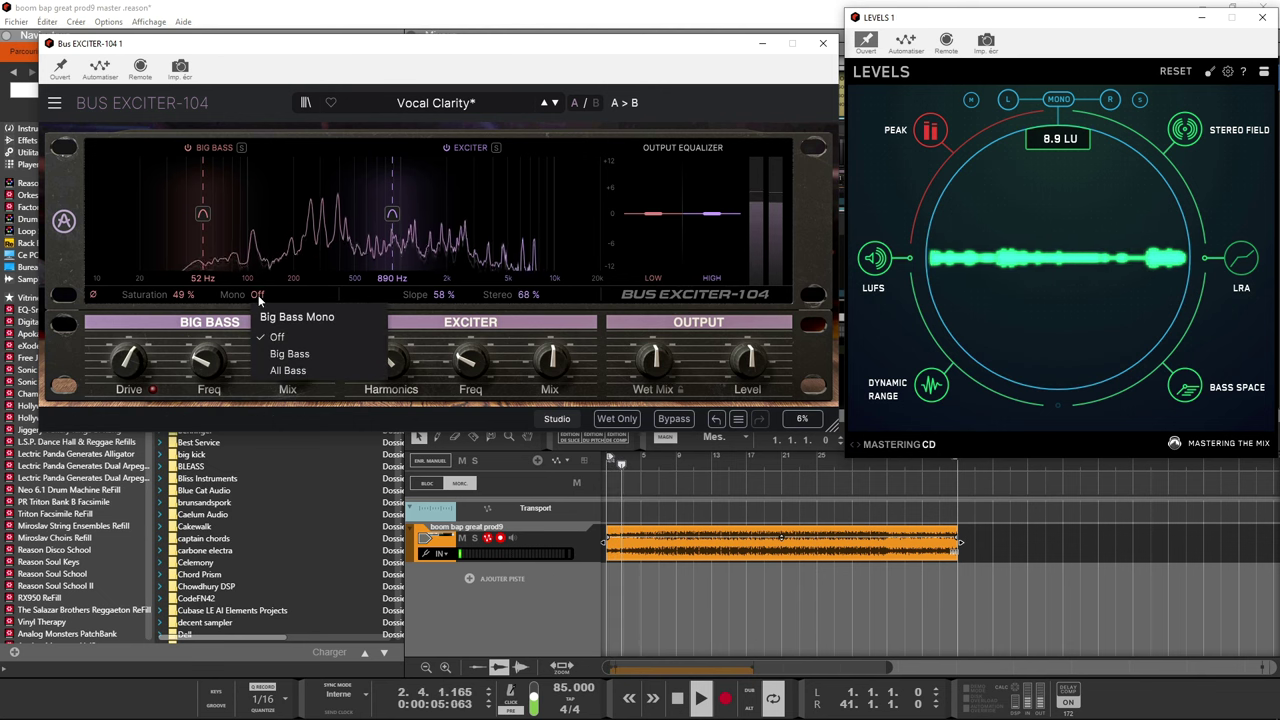
left_click(283, 355)
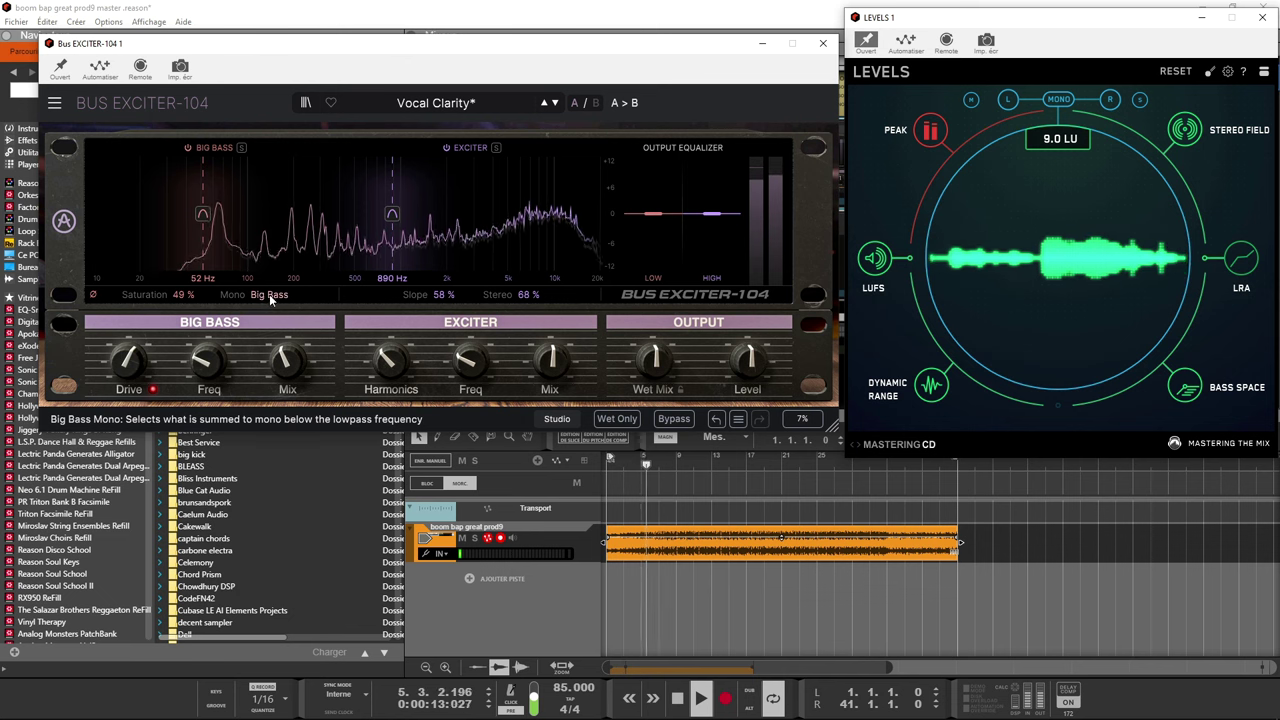
left_click(260, 296)
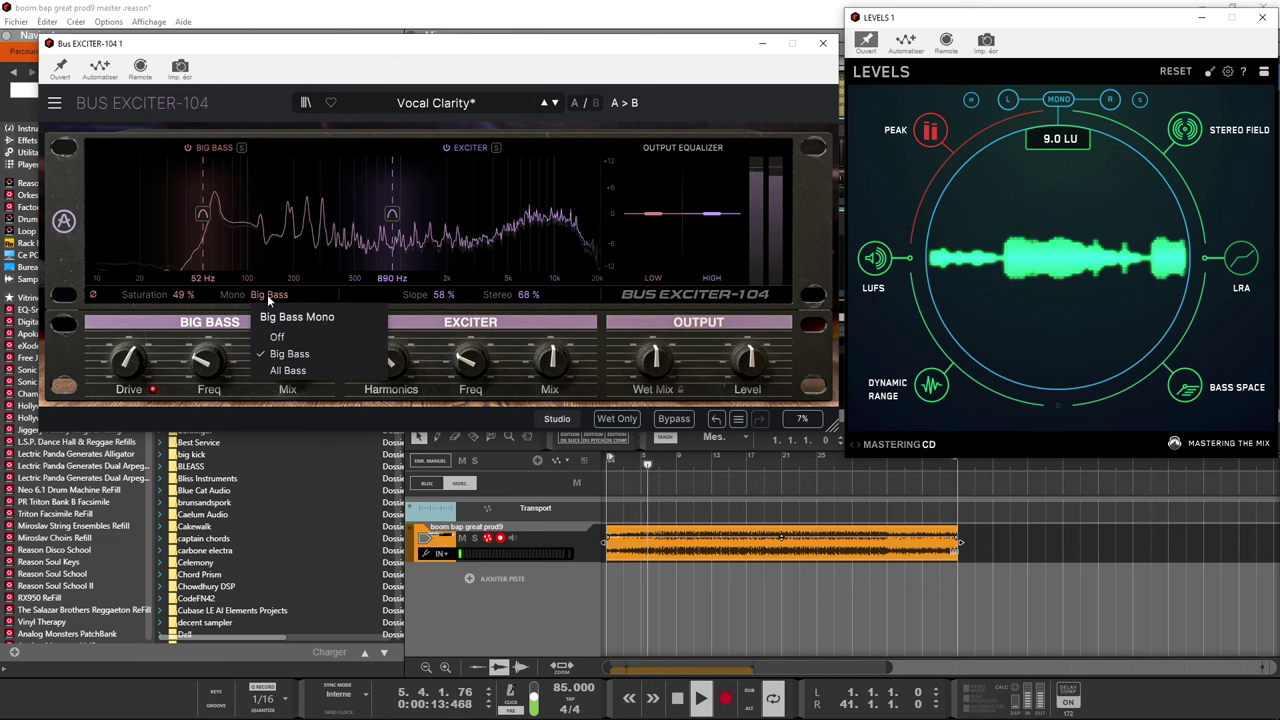
left_click(286, 371)
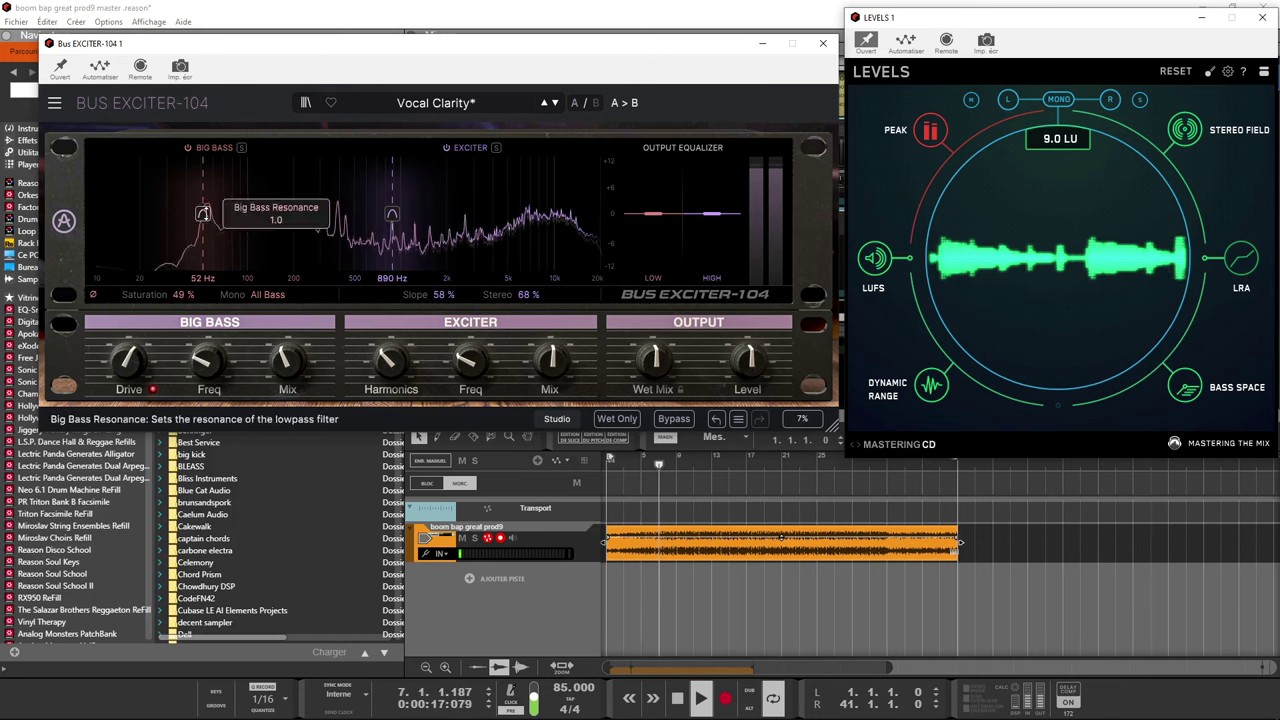
left_click_drag(213, 318, 258, 320)
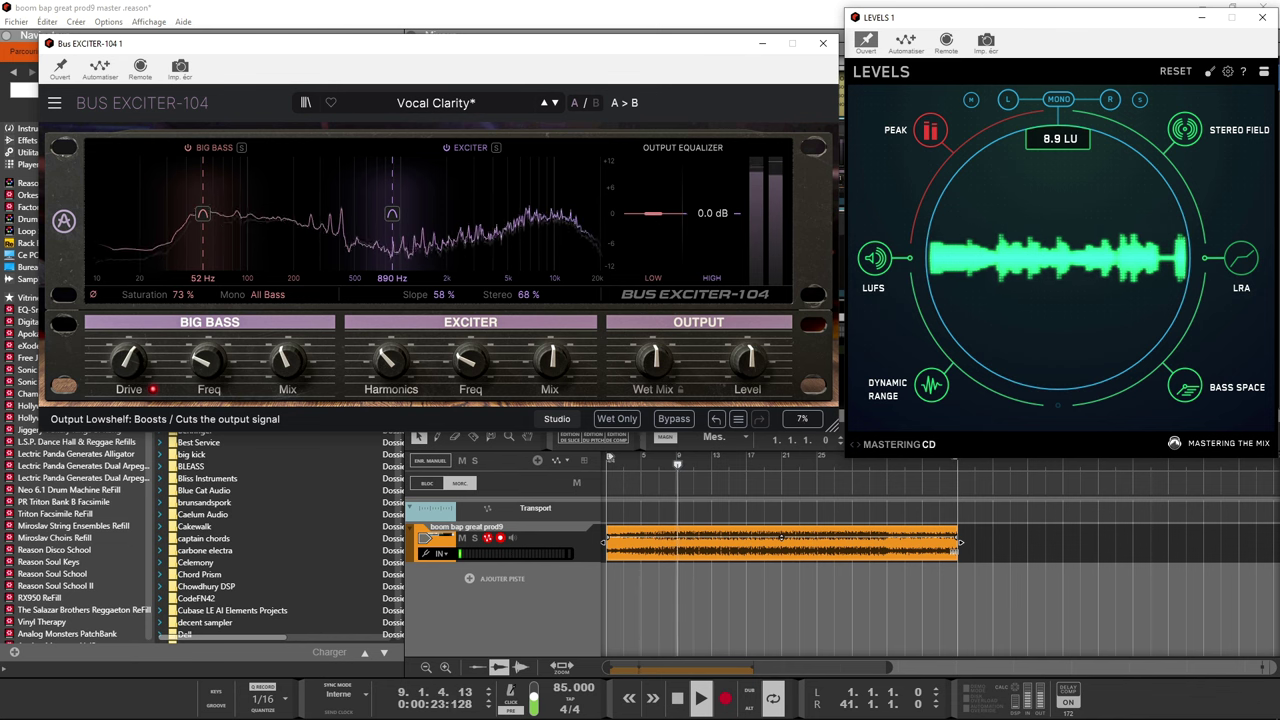
- Boost the output equalizer's low shelf, cut its high shelf, readjust the wet mix and set the output level to -1.7 dB
mouse_move(651, 218)
left_mouse_down()
mouse_move(651, 176)
mouse_move(651, 266)
mouse_move(651, 204)
left_mouse_up()
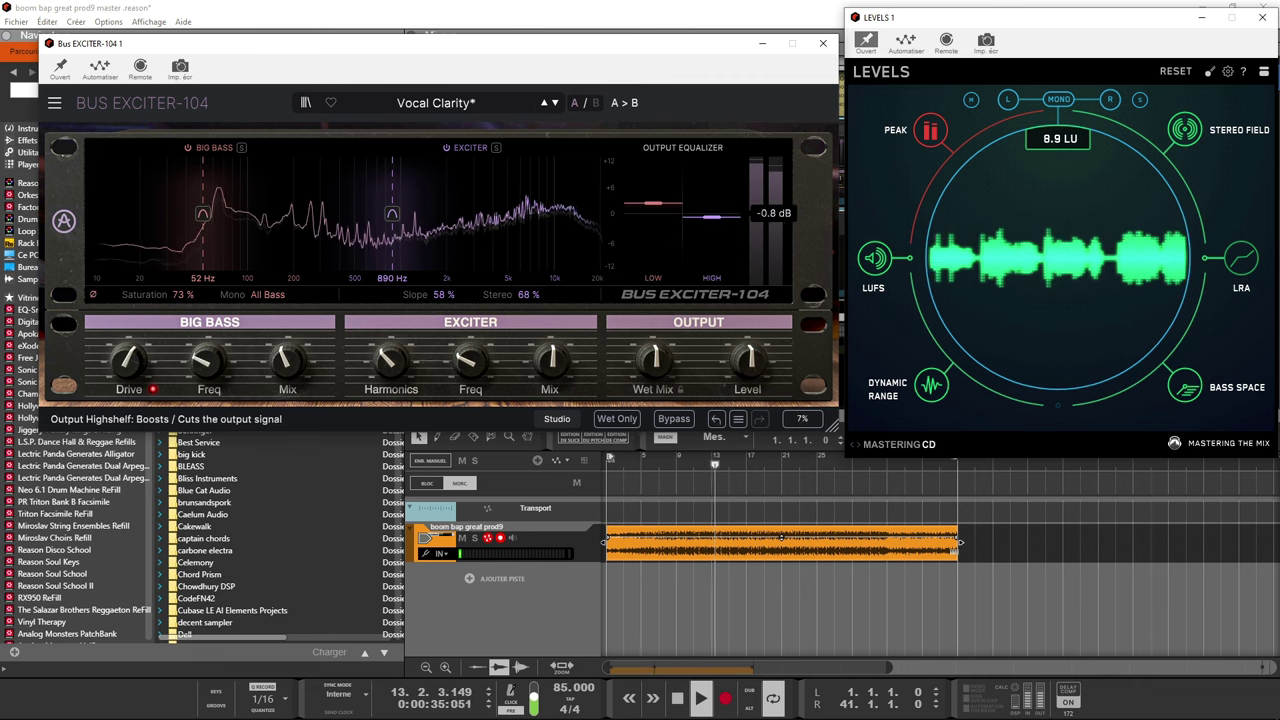
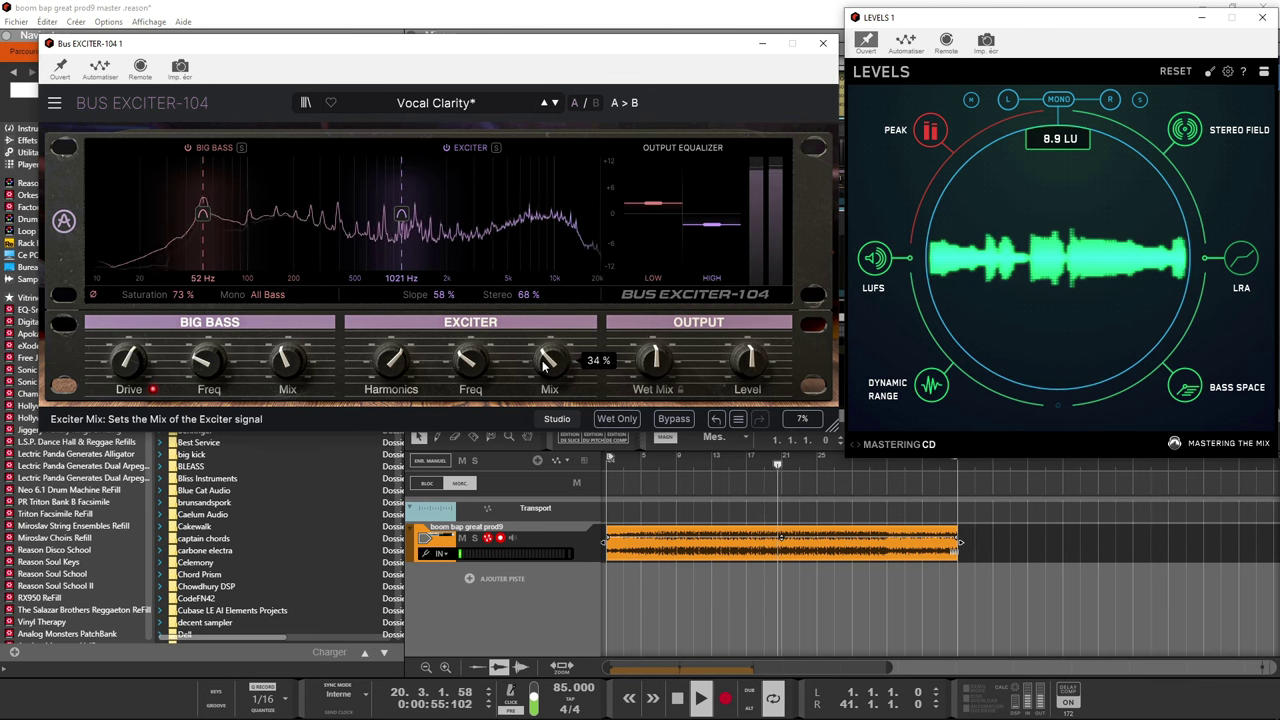
left_click_drag(652, 360, 652, 400)
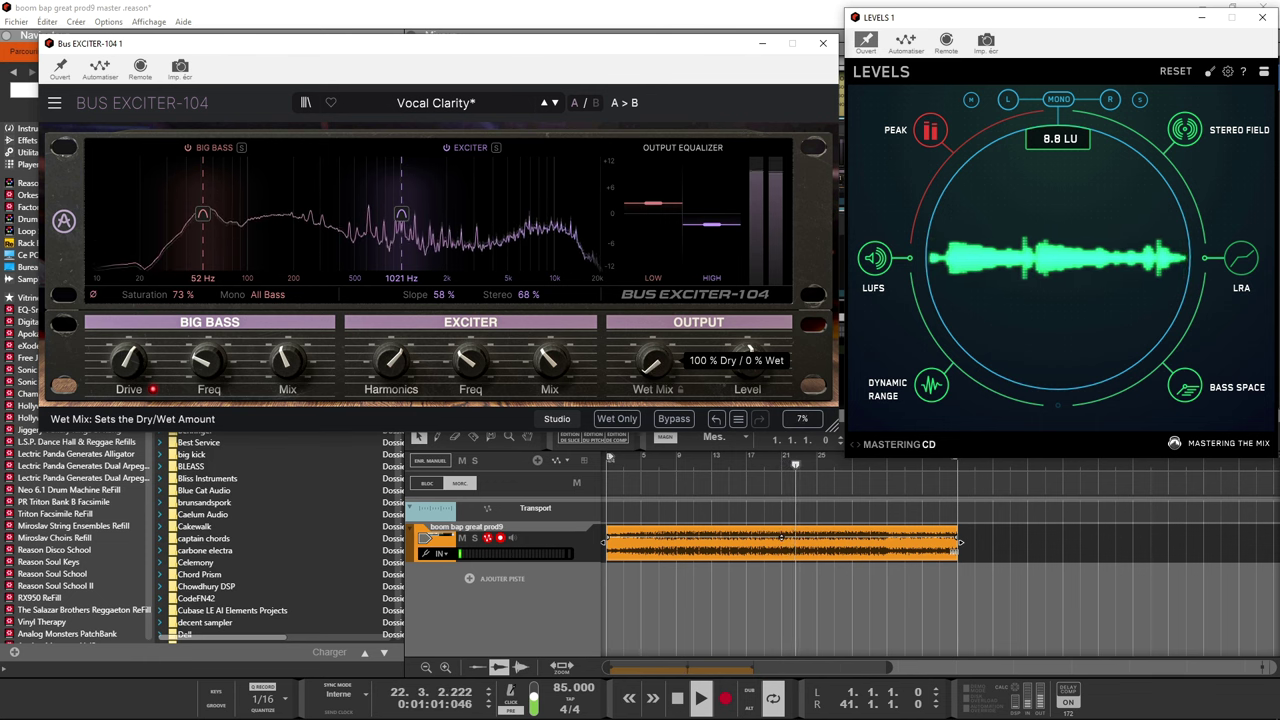
mouse_move(652, 362)
left_mouse_down()
mouse_move(652, 317)
mouse_move(658, 359)
left_mouse_up()
mouse_move(748, 360)
left_click_drag(748, 360, 748, 365)
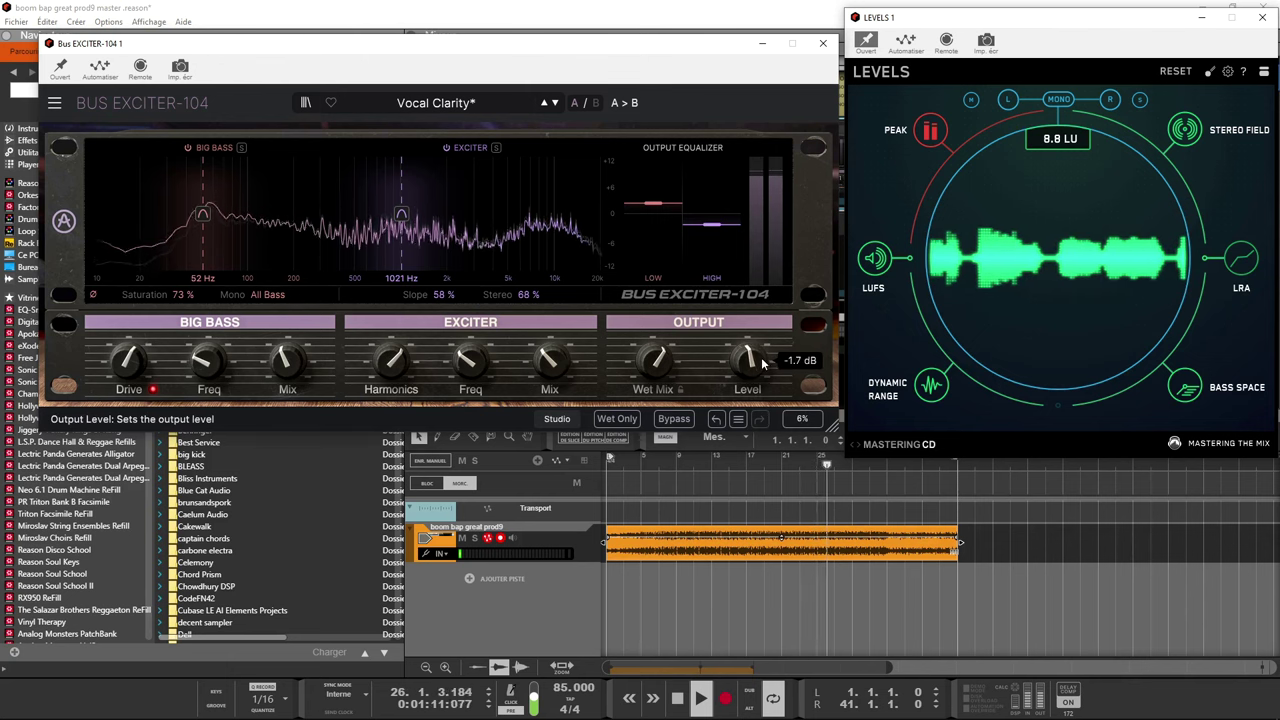
- Check the Peak meter in LEVELS, reset its peak reading, and return to the LRA view
left_click(930, 130)
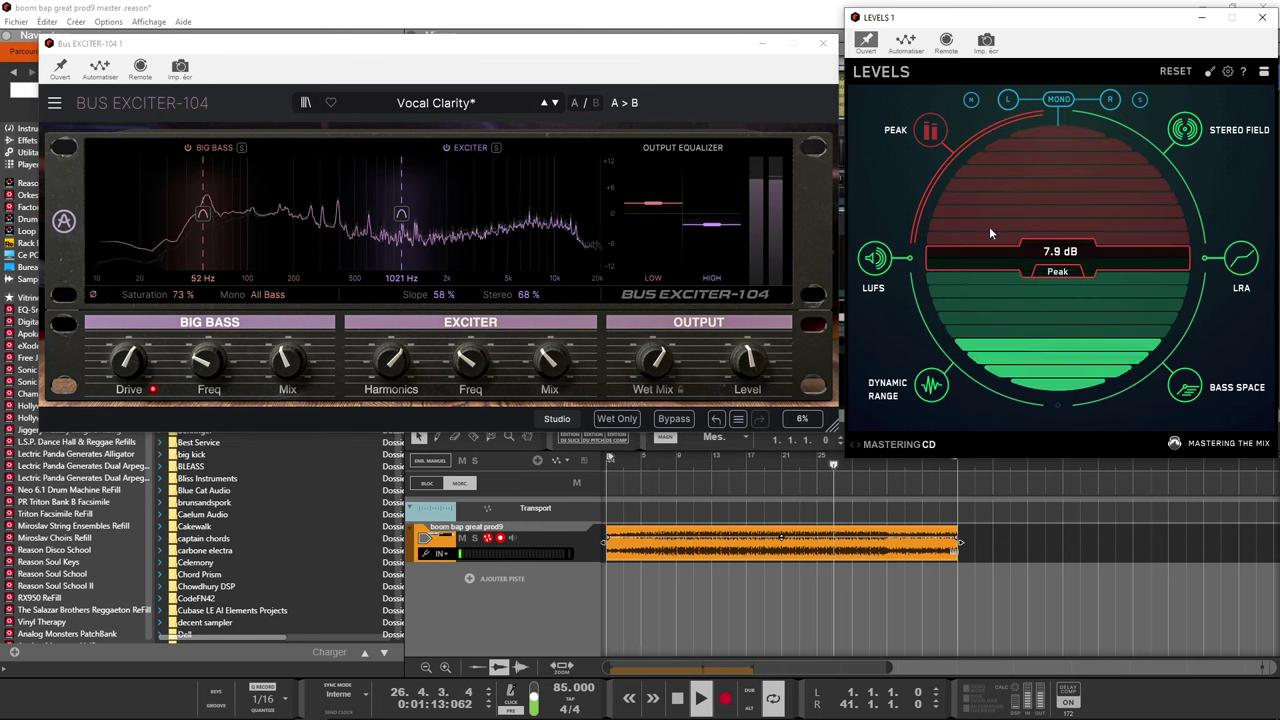
left_click(1066, 270)
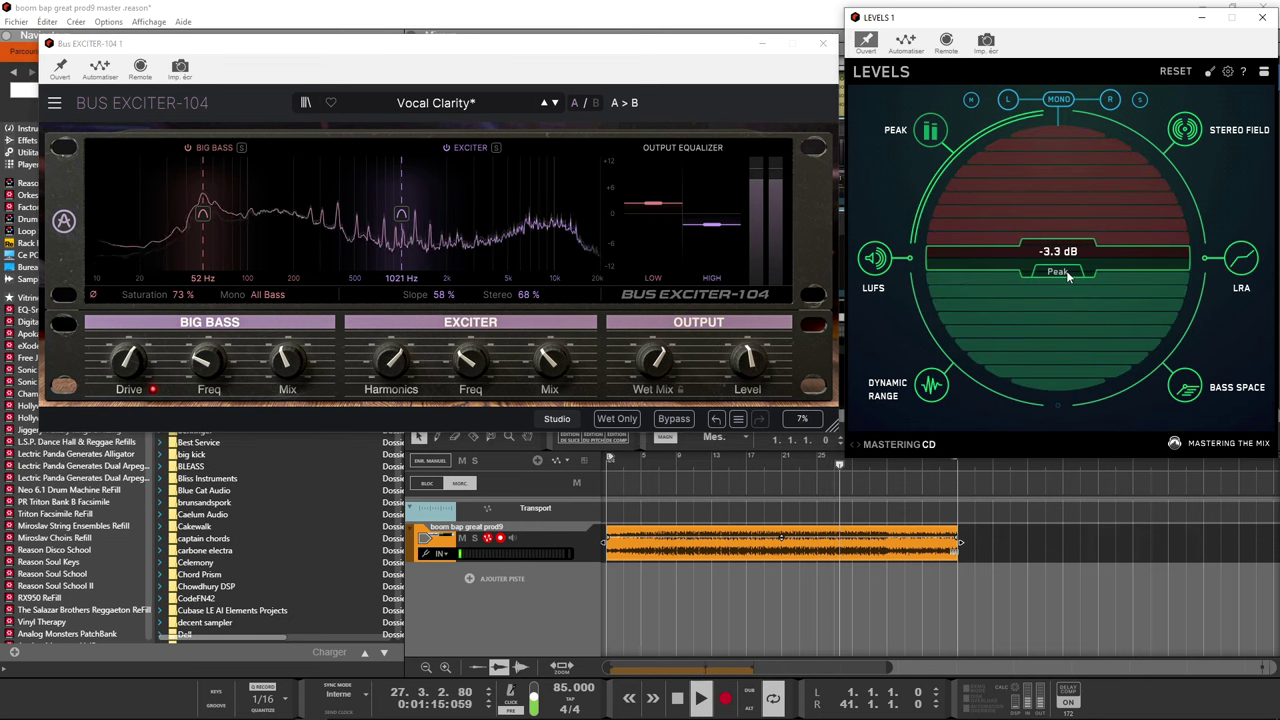
left_click(1243, 259)
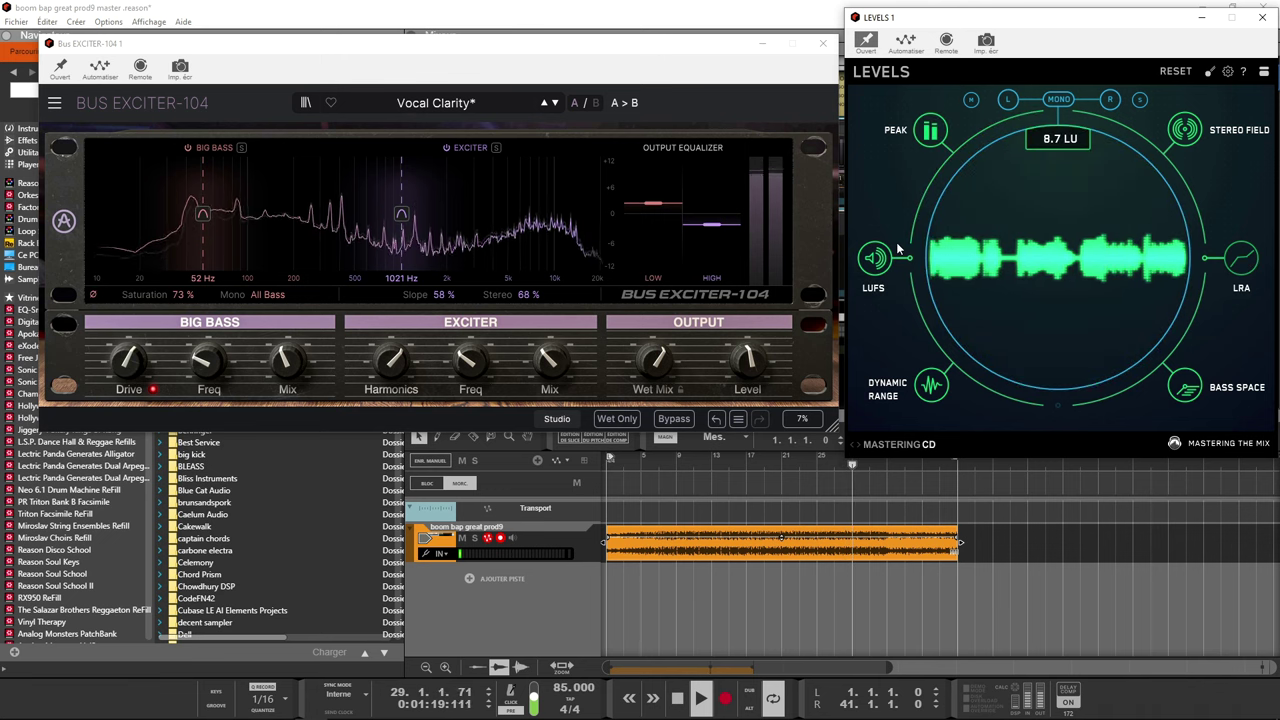
- Solo the Exciter band and try its resonance at values such as 4.5 before returning it to 1.0
left_click(496, 148)
mouse_move(401, 217)
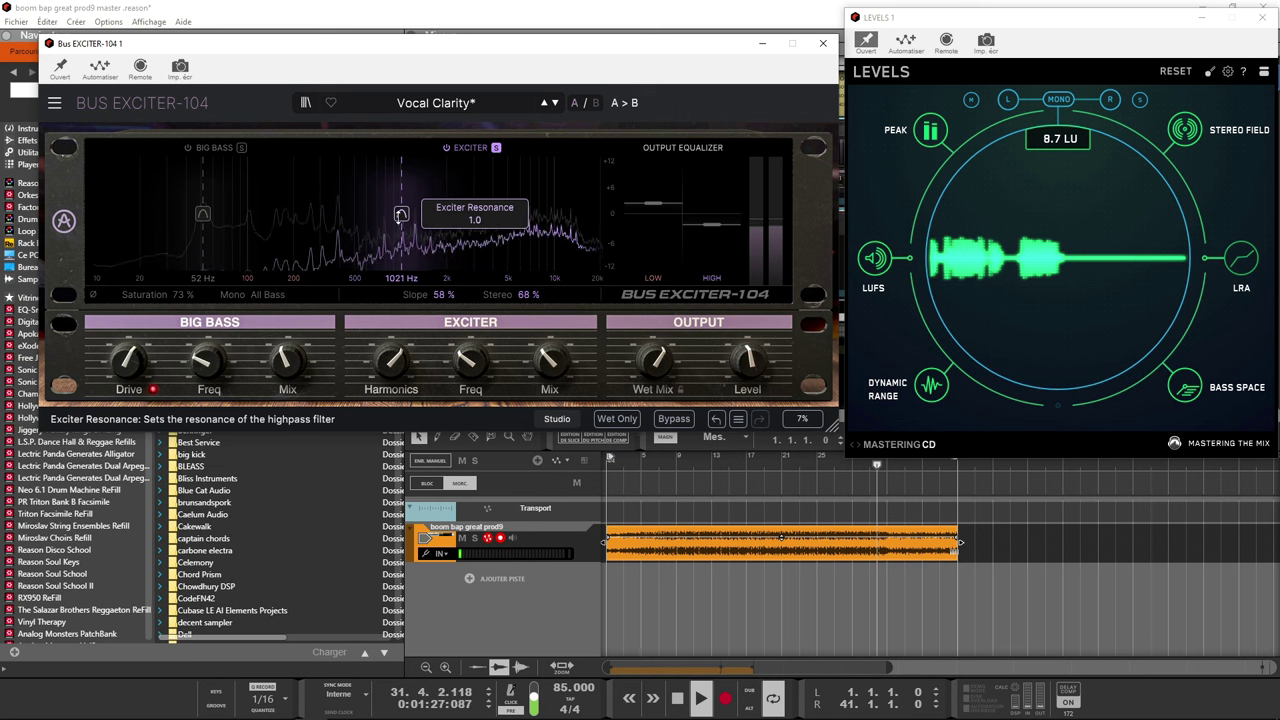
scroll(401, 214, "down", 5)
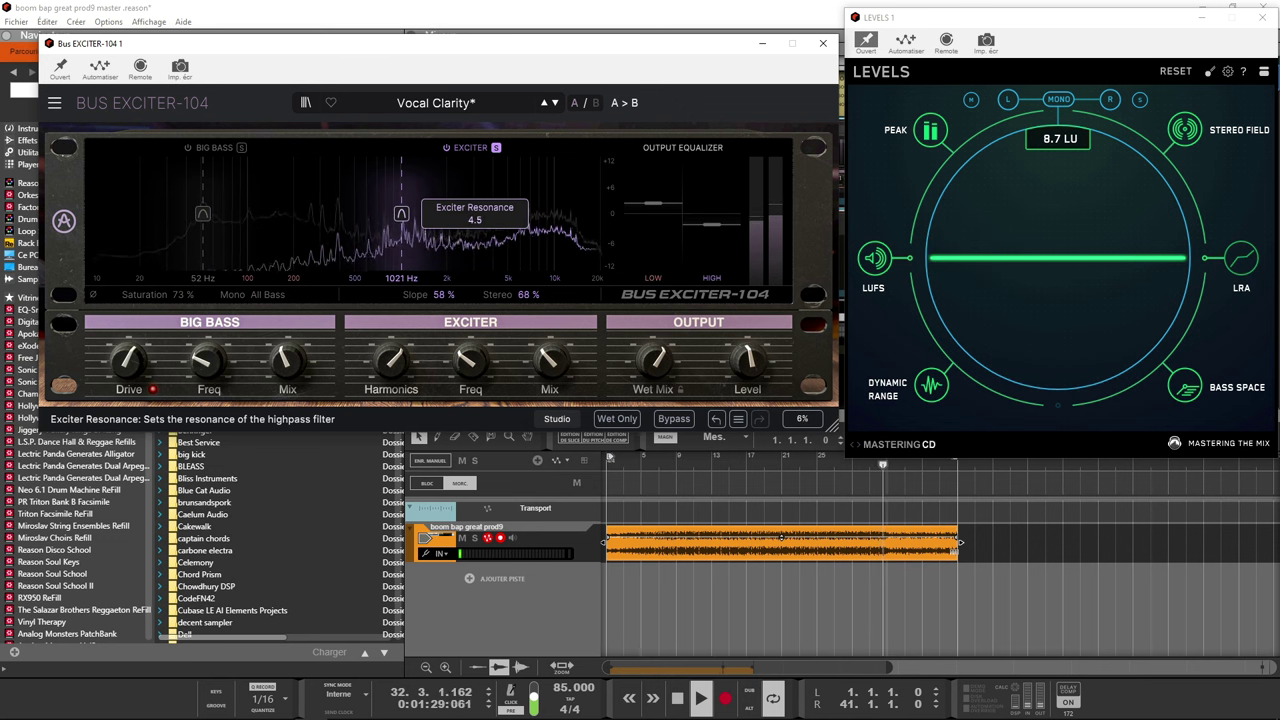
scroll(401, 214, "up", 10)
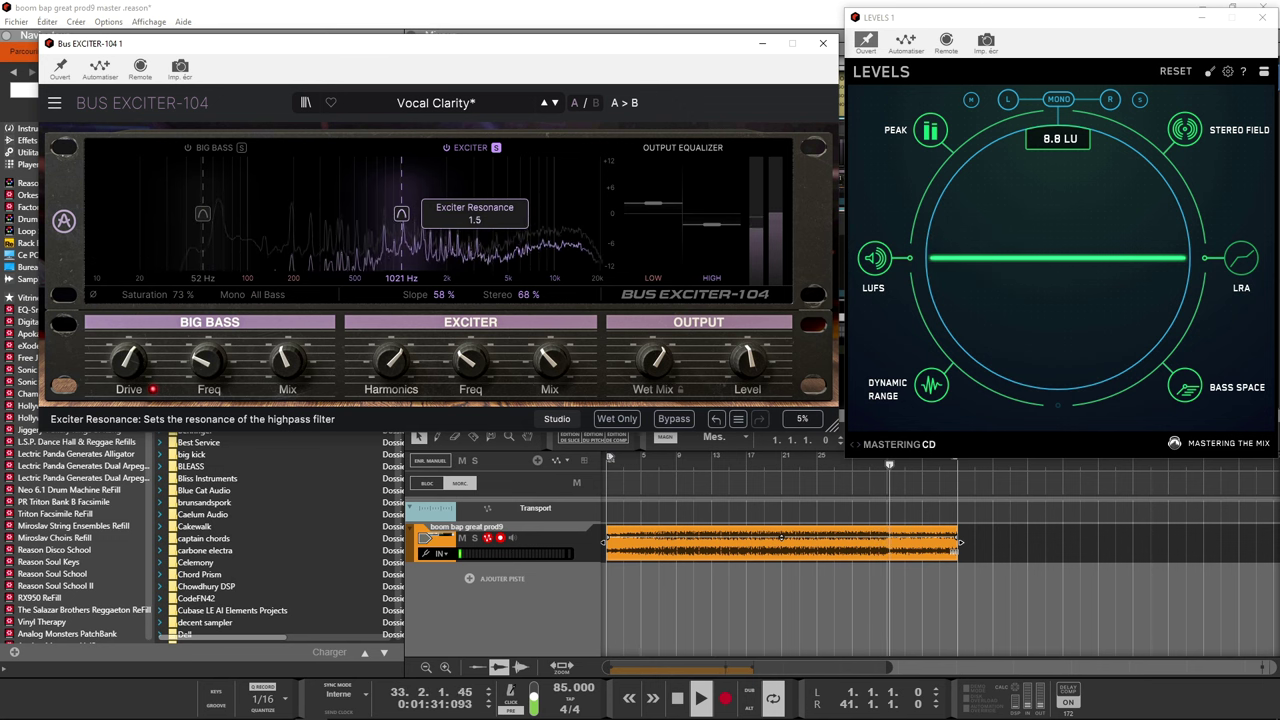
scroll(401, 214, "down", 10)
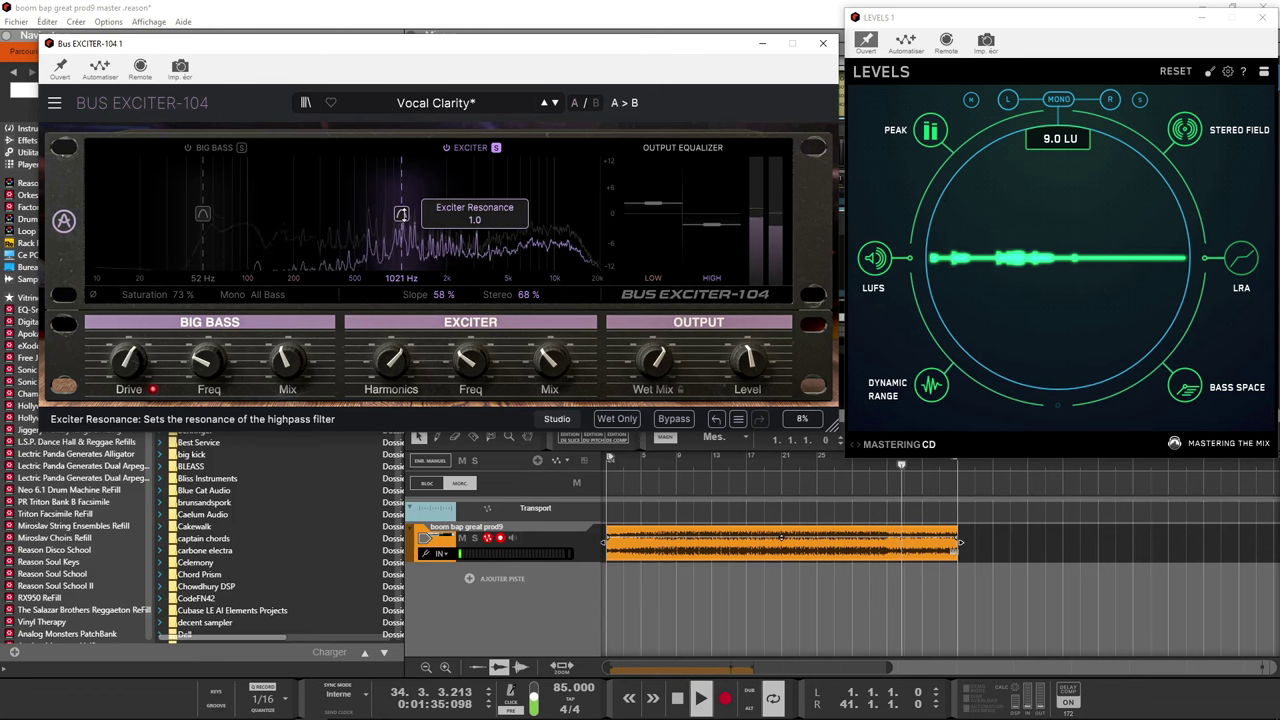
- Solo the Big Bass band and try its resonance at values such as 3.7 before lowering it again
left_click(242, 147)
mouse_move(203, 214)
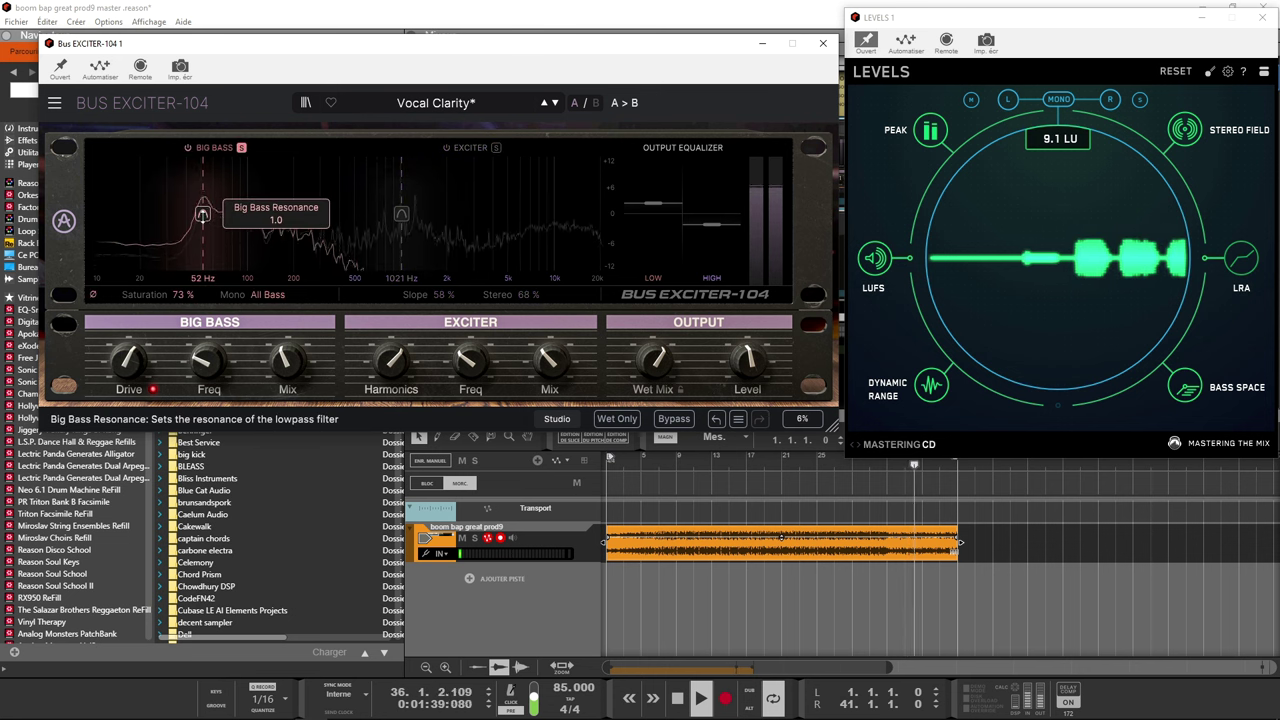
scroll(203, 214, "up", 4)
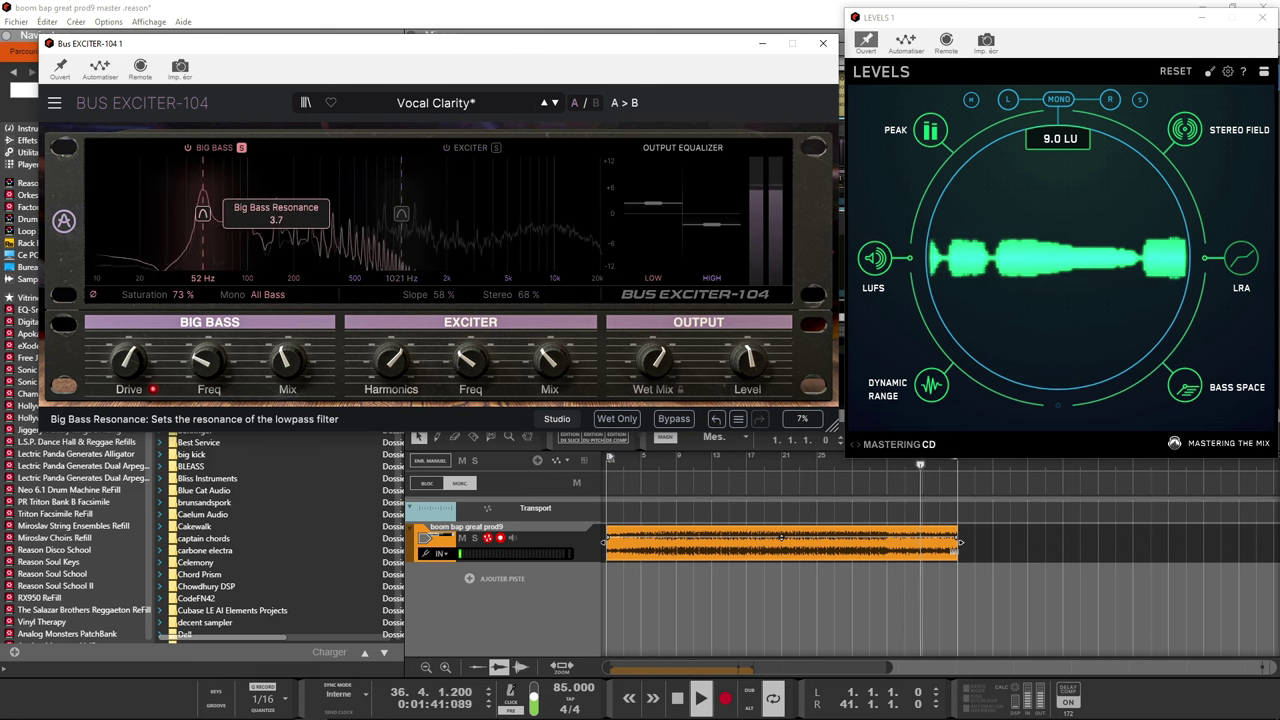
scroll(203, 214, "down", 6)
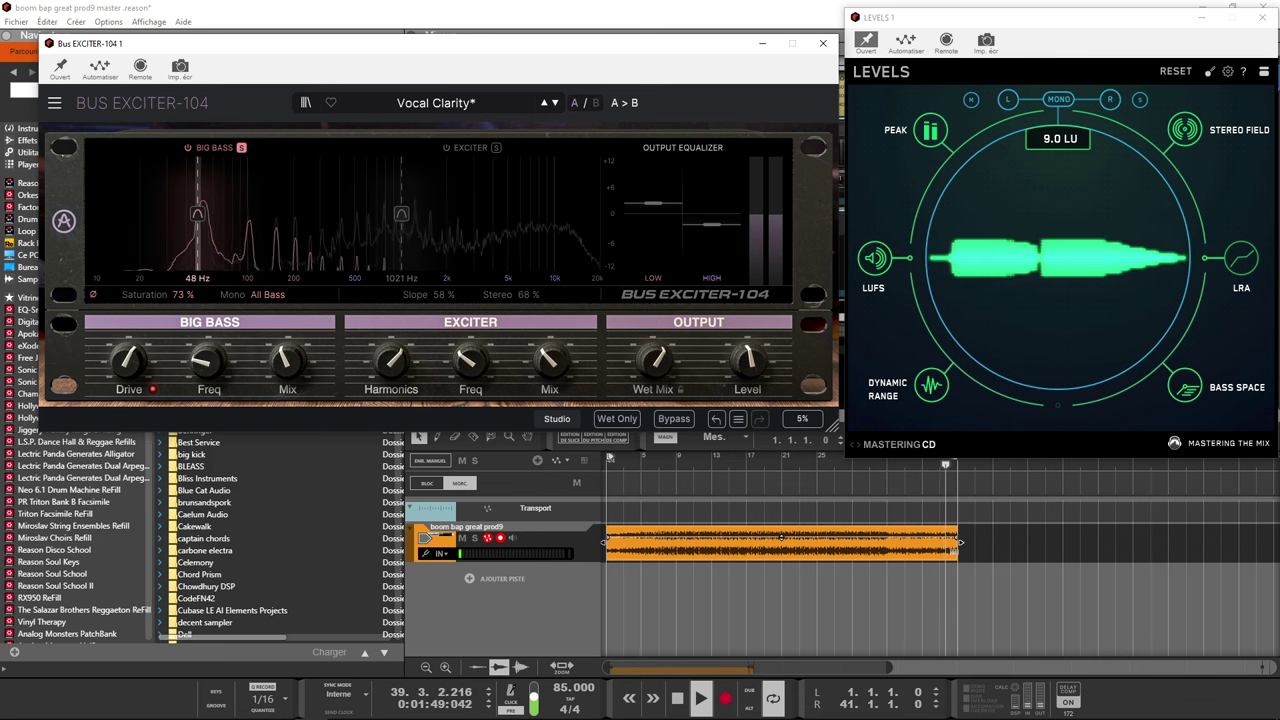
- Set the Big Bass saturation to 70 % and frequency to 53 Hz, and switch its mono mode to Big Bass
mouse_move(182, 294)
left_mouse_down()
mouse_move(182, 264)
mouse_move(182, 298)
left_mouse_up()
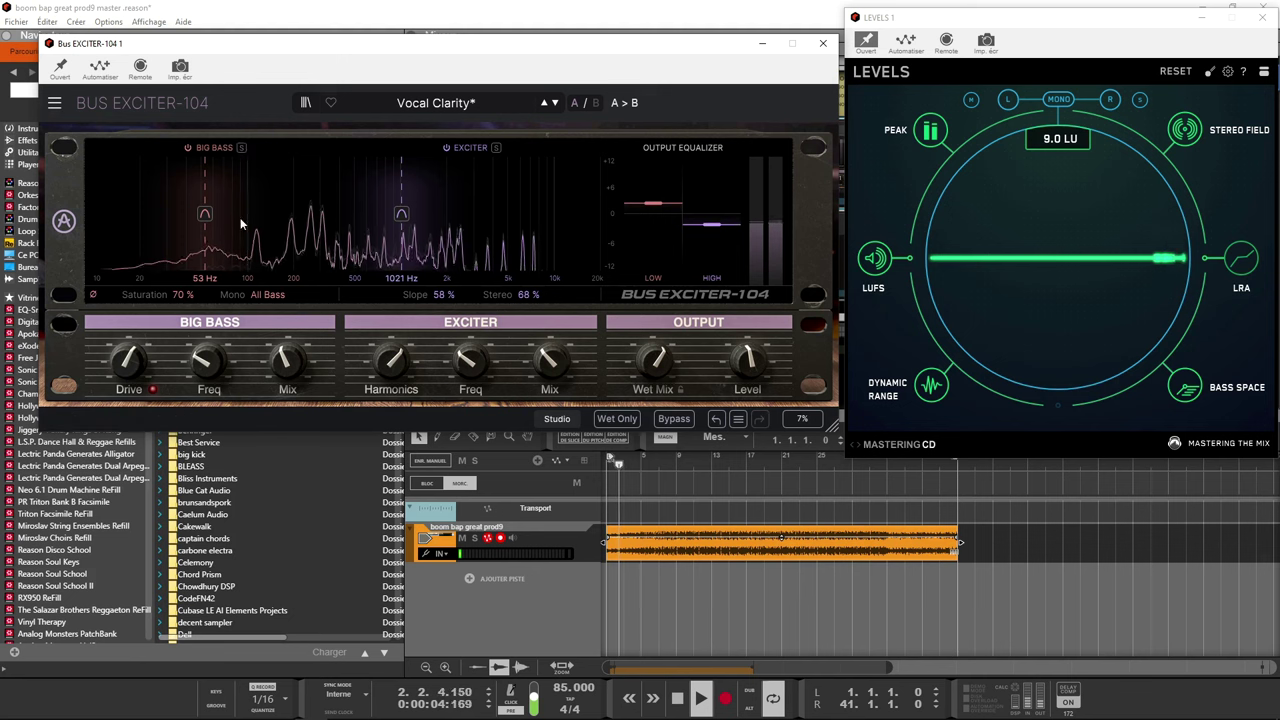
left_click(267, 295)
left_click(289, 353)
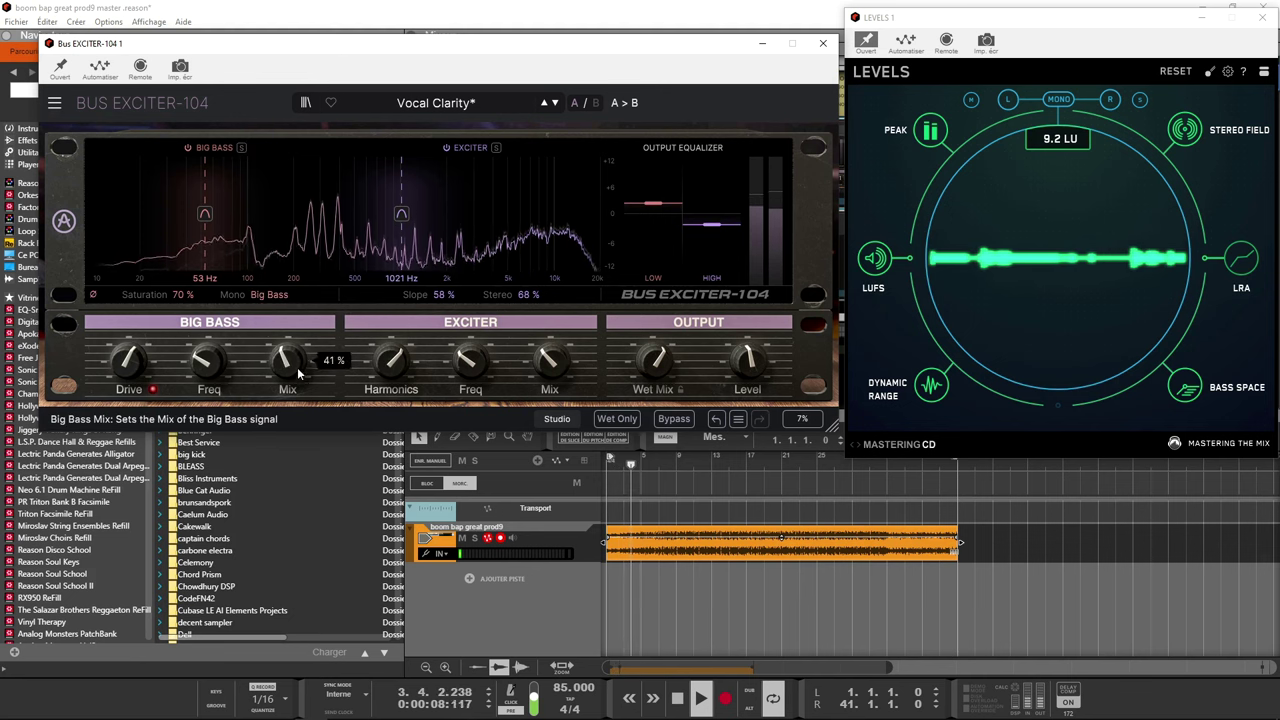
left_click_drag(213, 385, 283, 356)
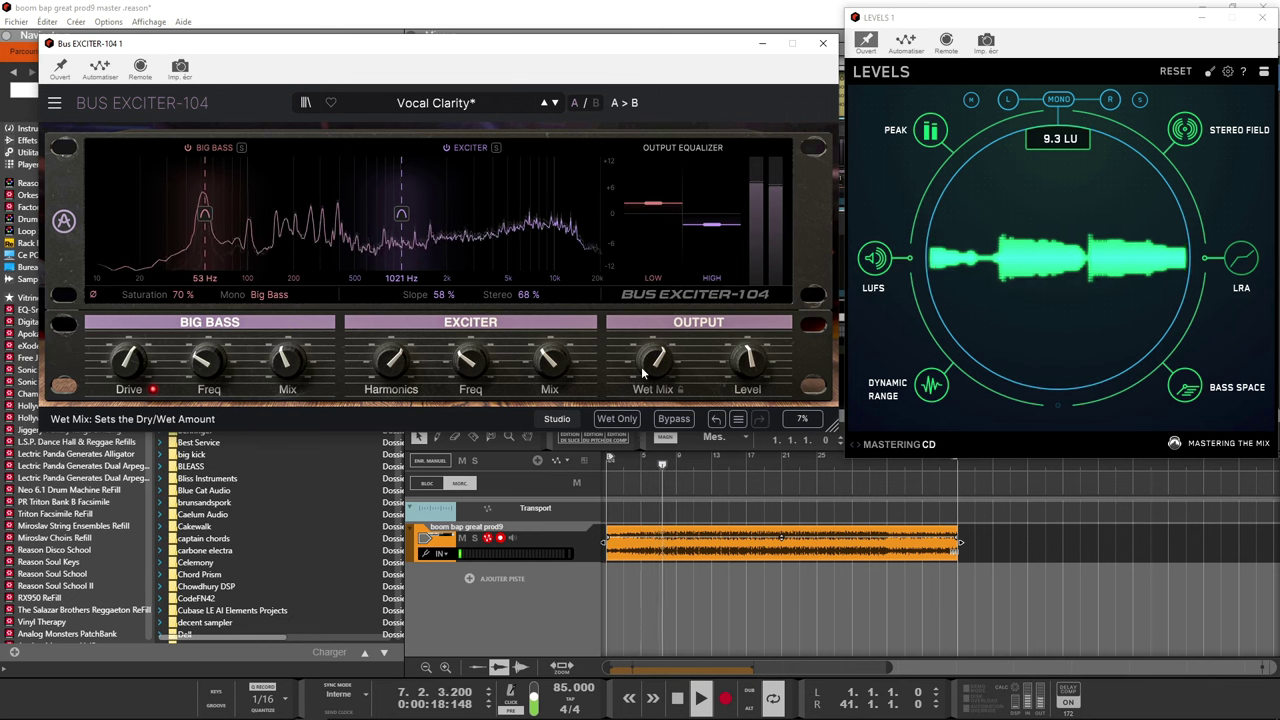
- Raise the output equalizer's high shelf to about 1.5 dB and slightly readjust its low shelf
mouse_move(643, 370)
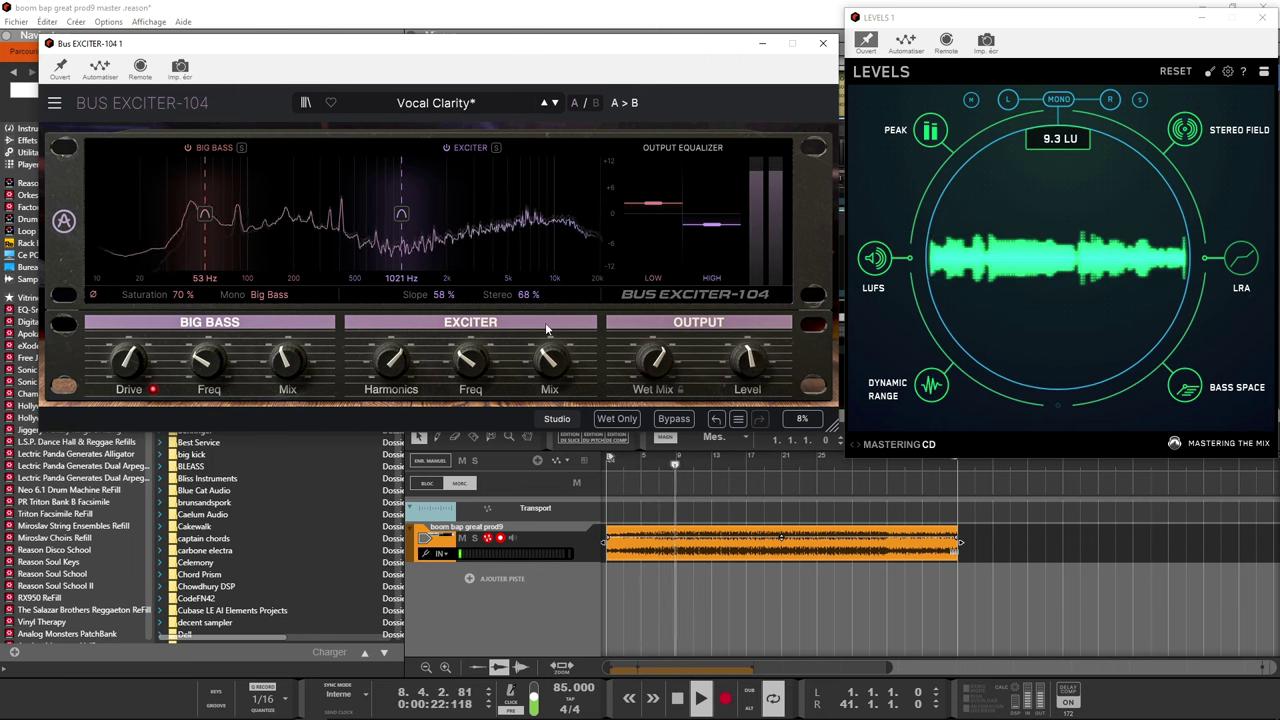
mouse_move(480, 363)
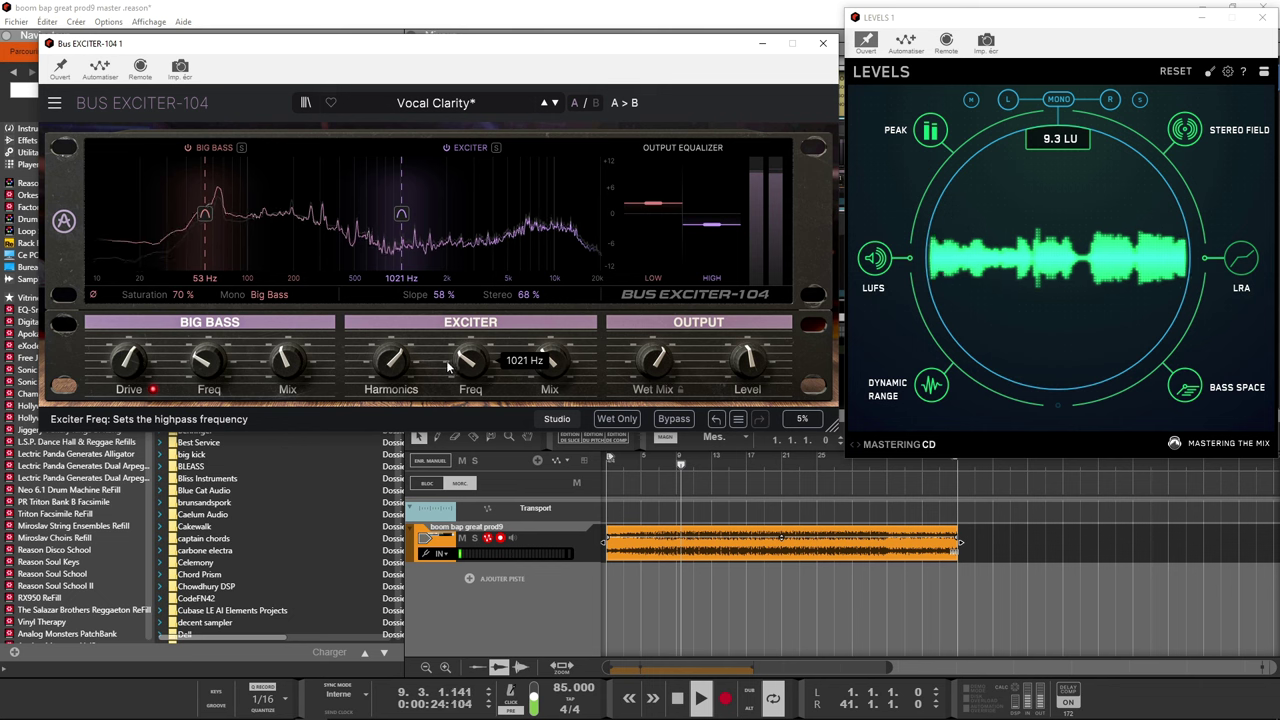
mouse_move(710, 226)
left_click_drag(710, 228, 710, 212)
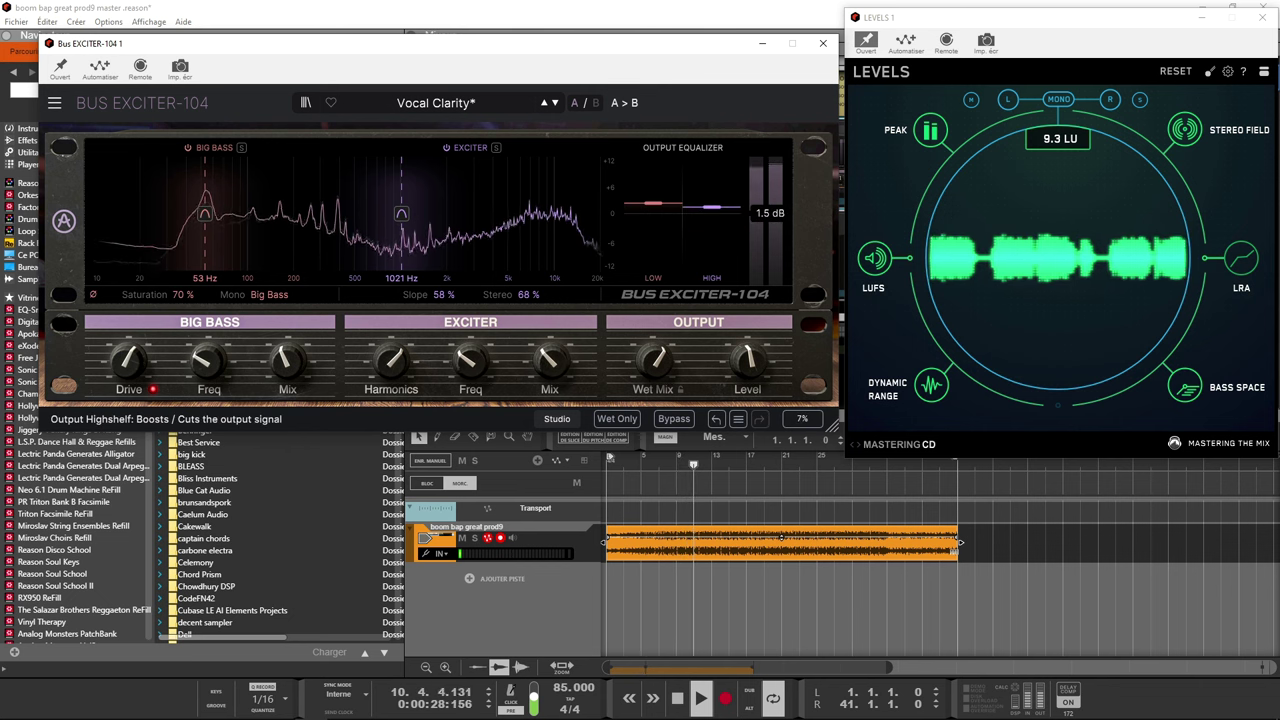
mouse_move(646, 207)
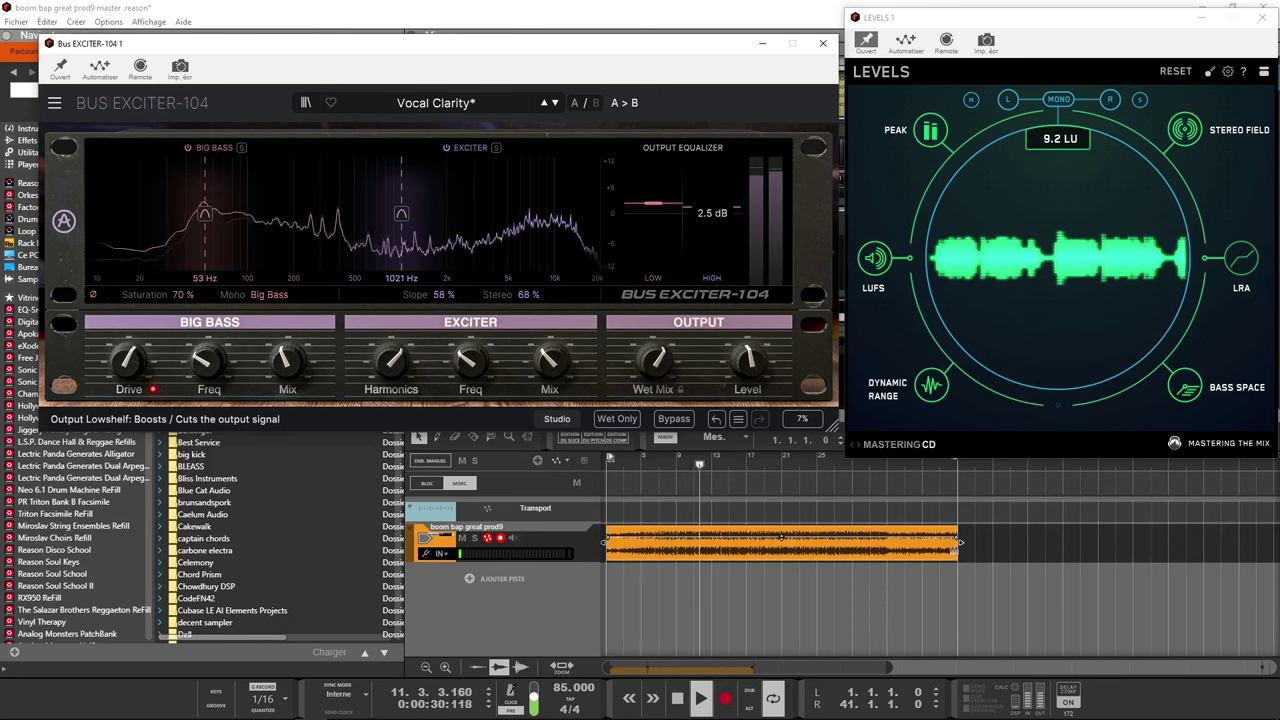
mouse_move(737, 205)
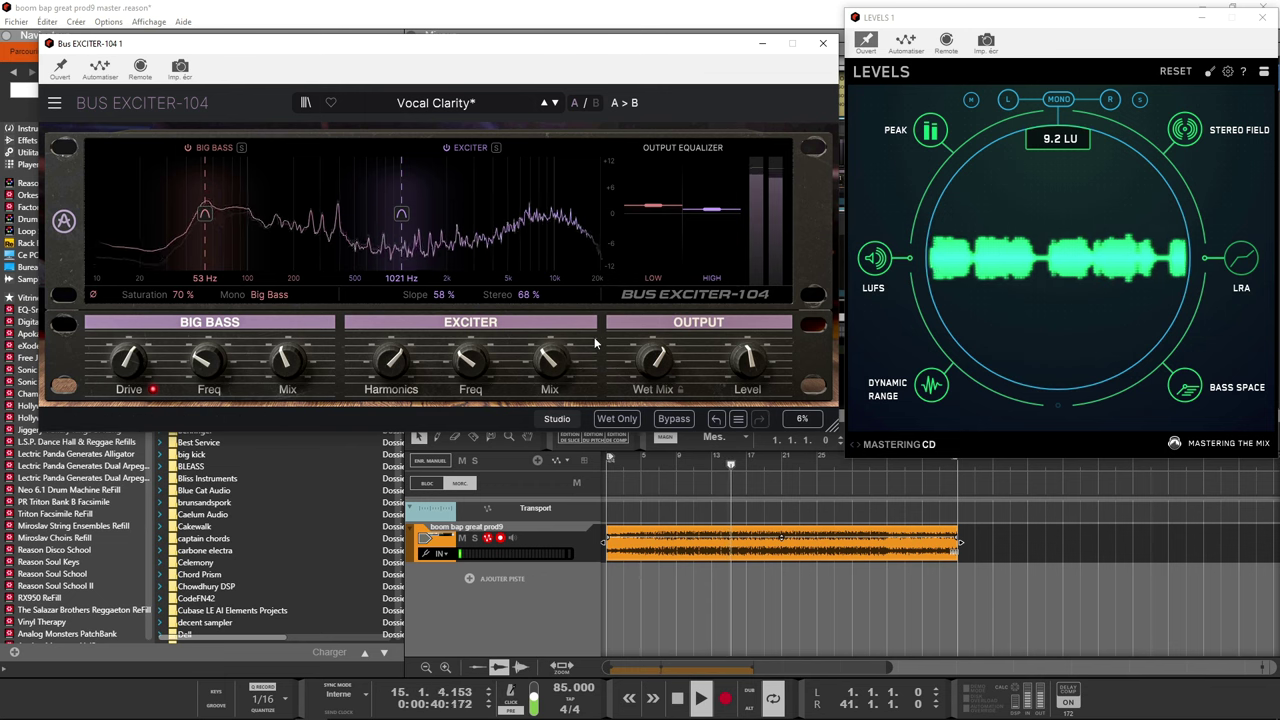
- Compare the mix with Bus EXCITER-104 bypassed and re-enabled, and close the plugin's window
left_click(674, 419)
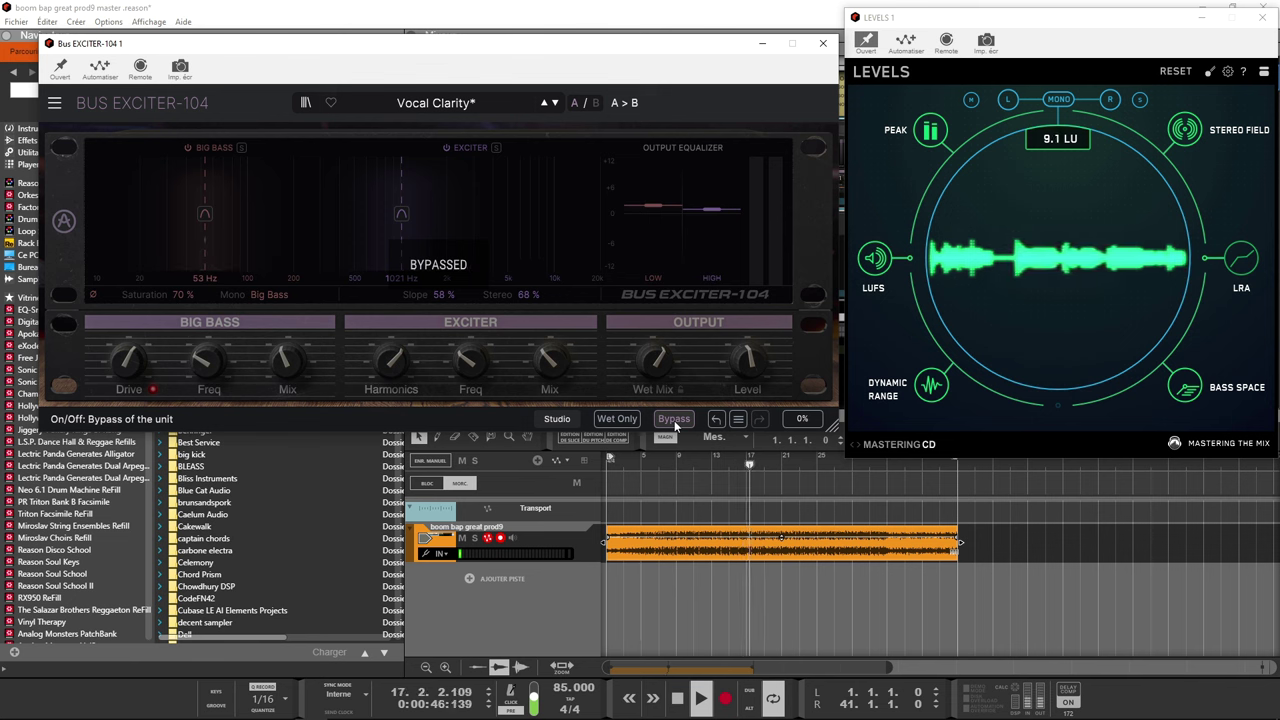
left_click(674, 419)
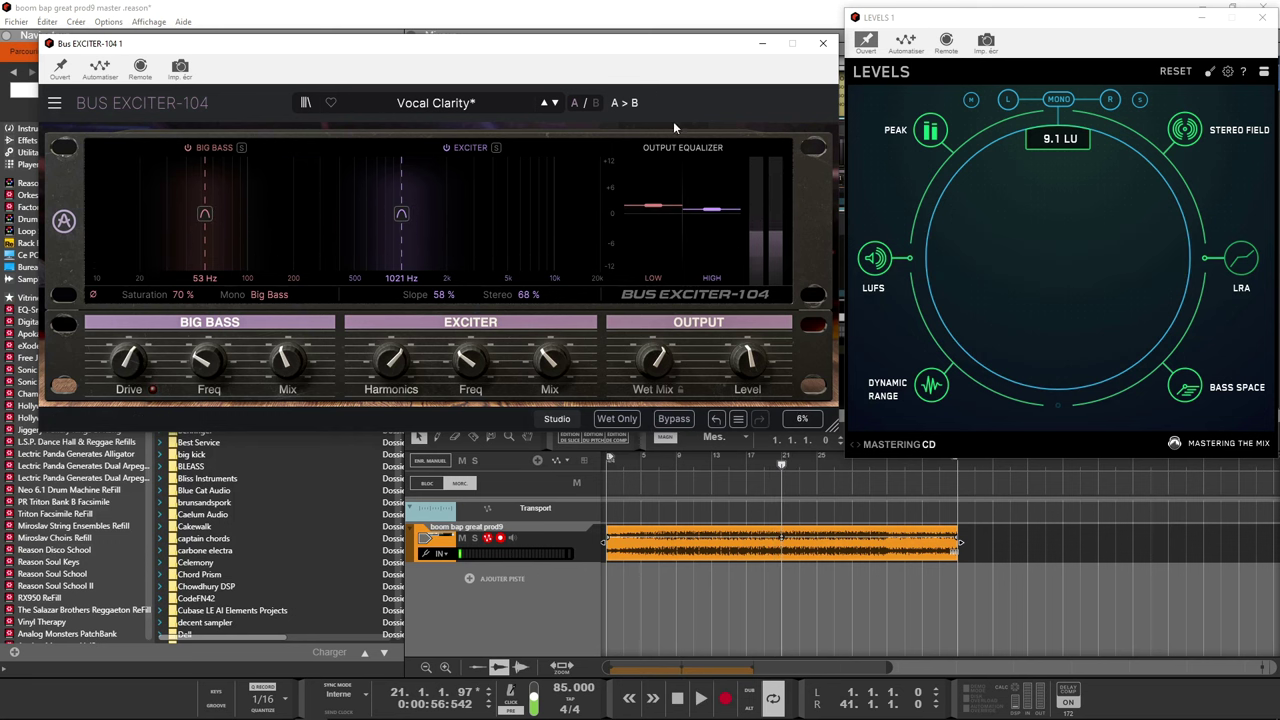
left_click(820, 45)
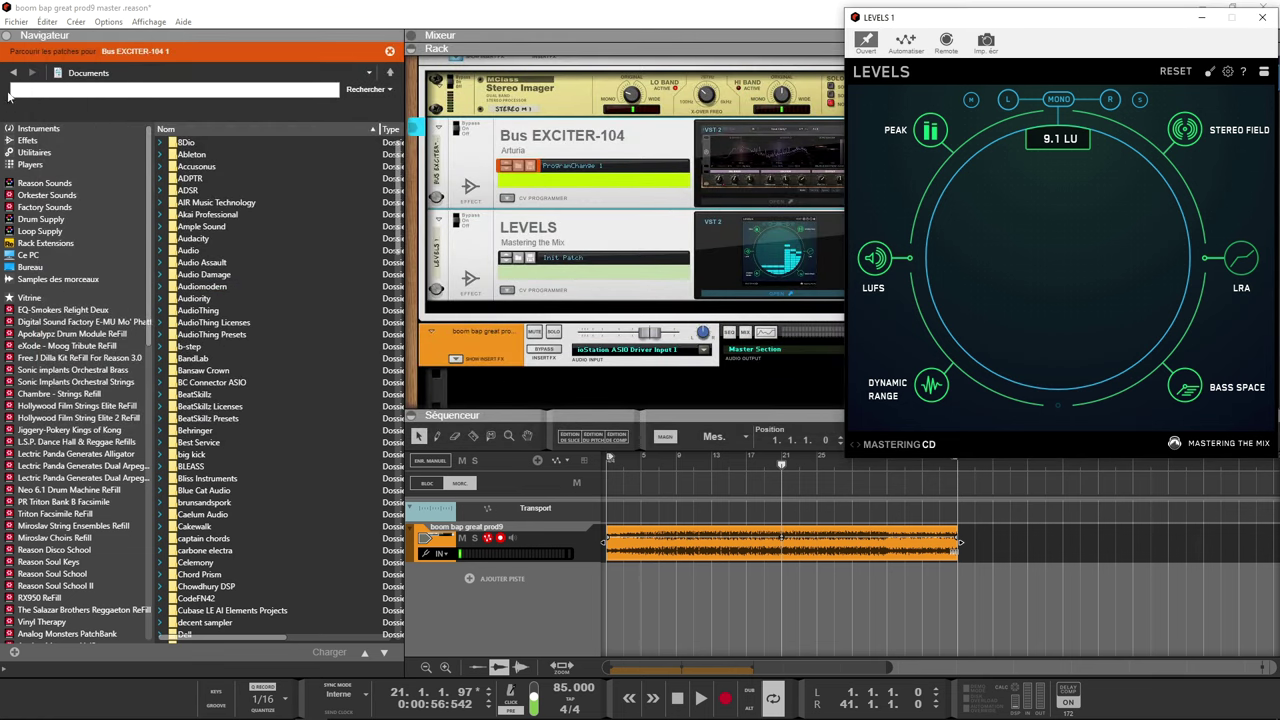
- Insert the Bus PEAK effect in the rack between Bus EXCITER-104 and LEVELS
left_click(30, 140)
scroll(260, 299, "down", 5)
left_click_drag(278, 375, 580, 213)
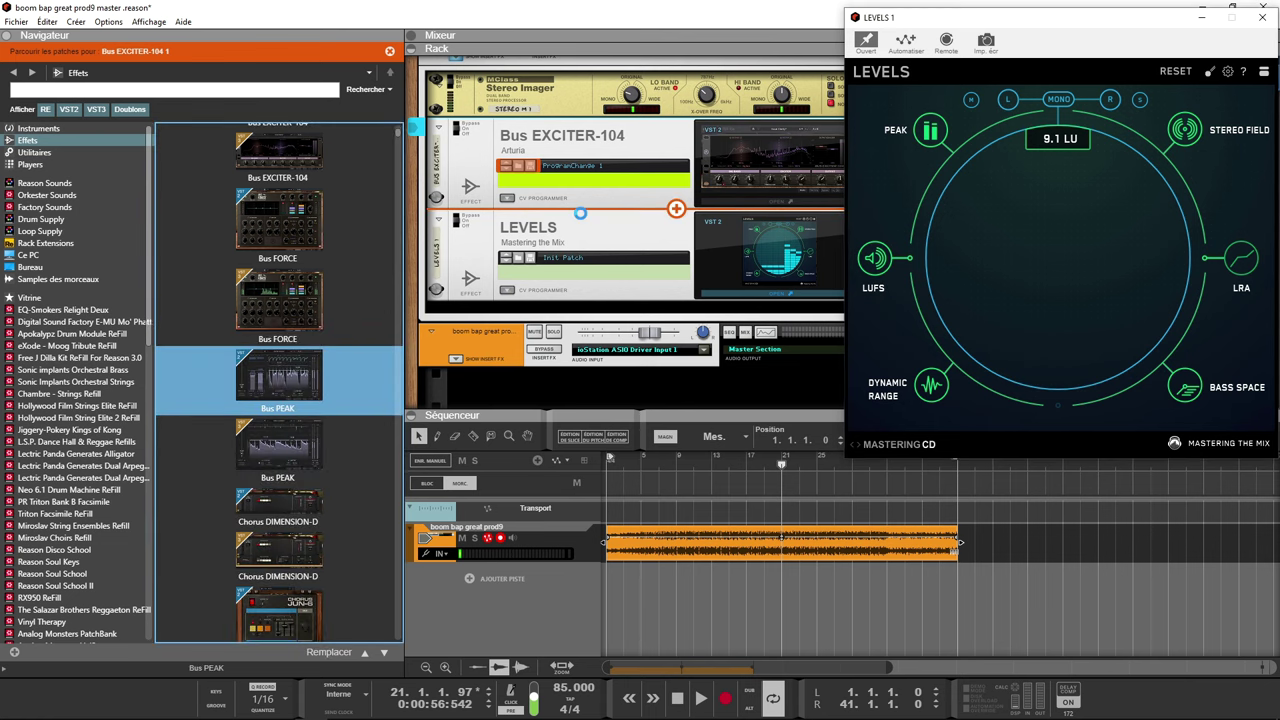
- Delete the Bus EXCITER-104 device from the rack
left_click_drag(585, 170, 586, 152)
left_click(586, 152)
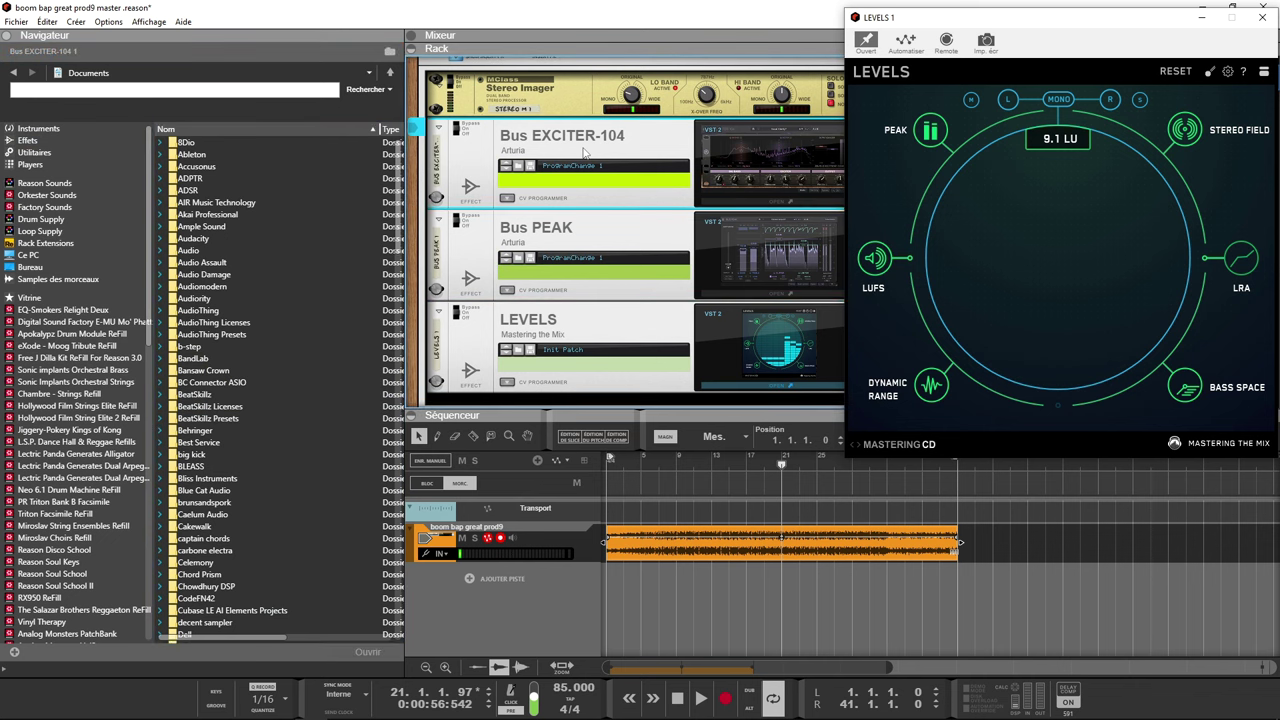
key("Delete")
key("Return")
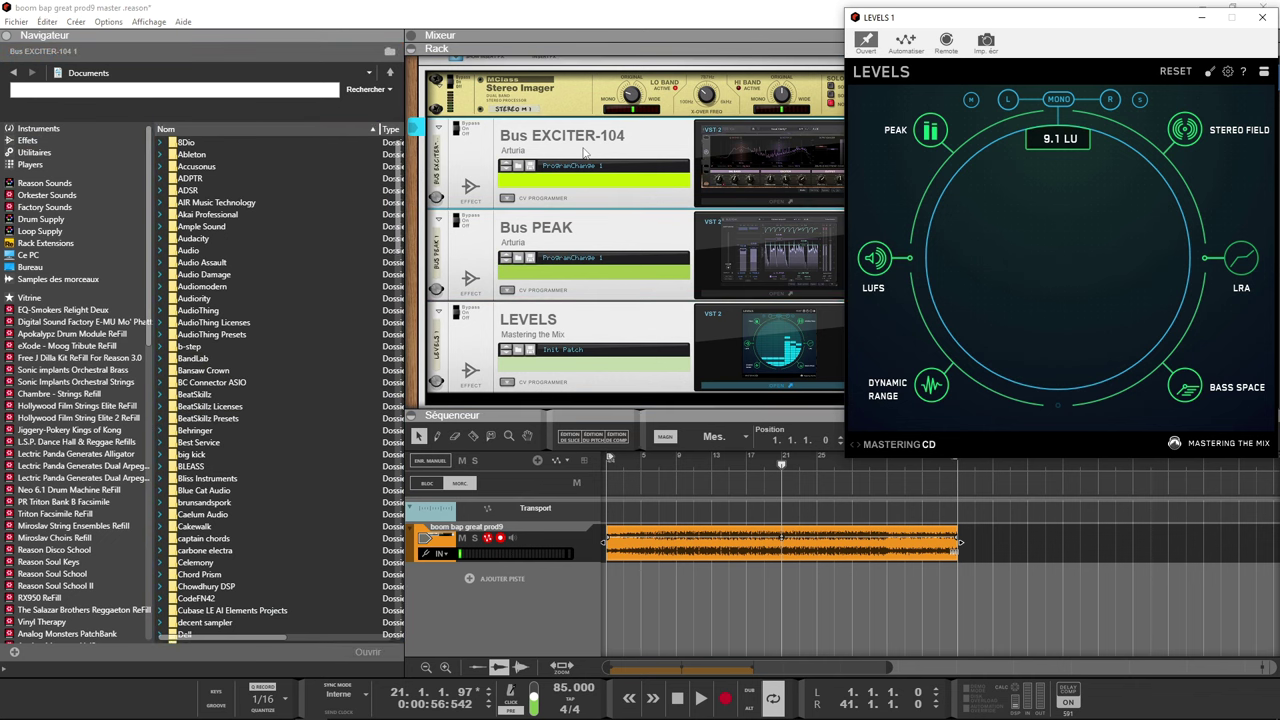
- Open the Bus PEAK plugin and show its Tone Control section with the bass and treble bands
left_click(812, 163)
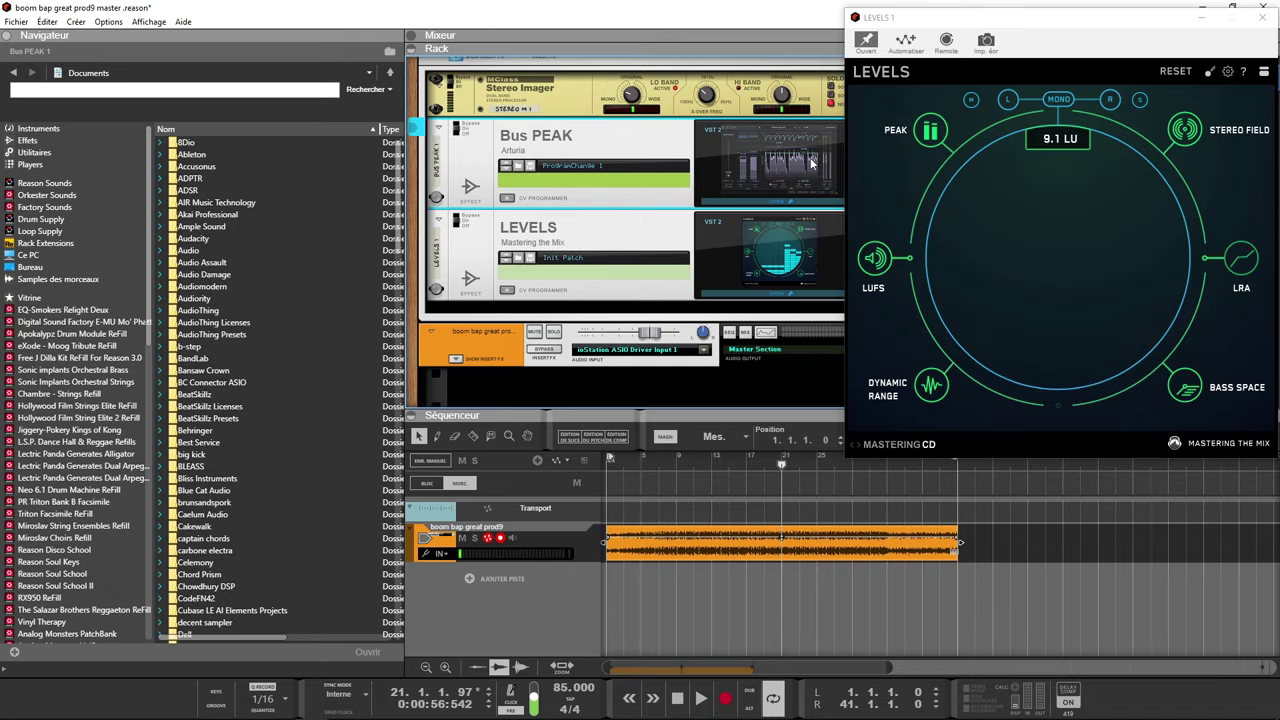
left_click(812, 163)
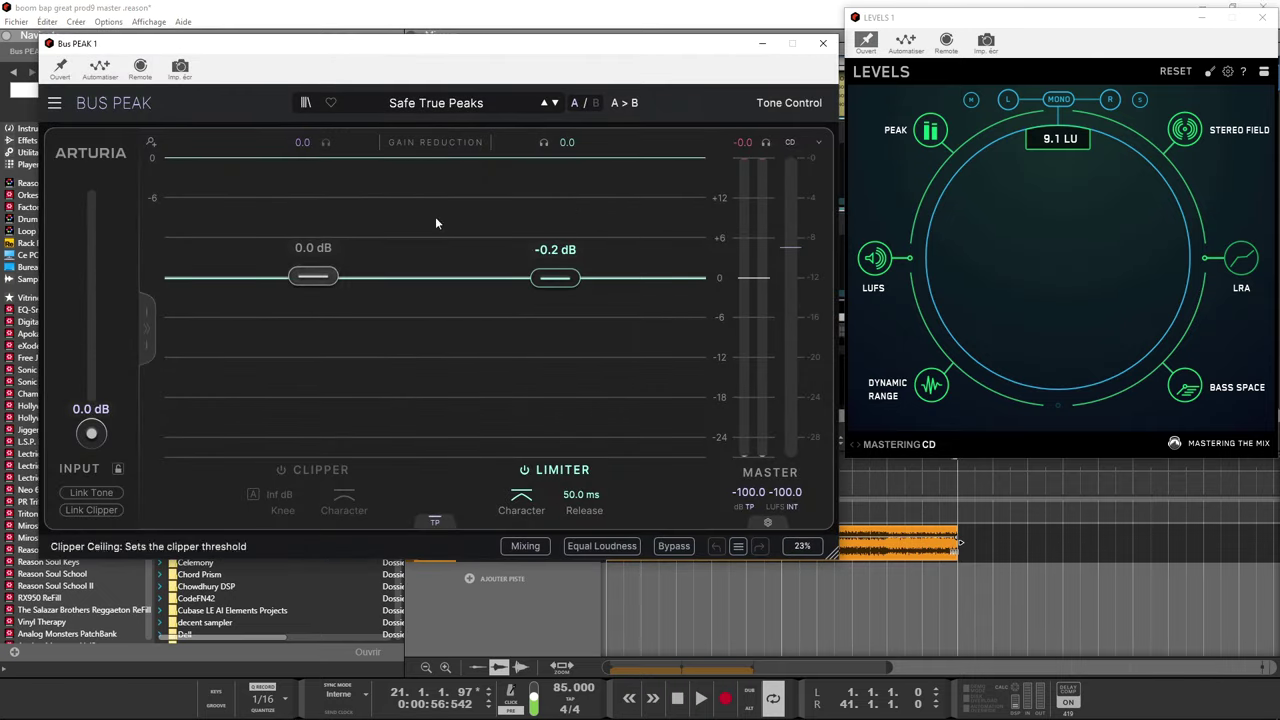
left_click(786, 104)
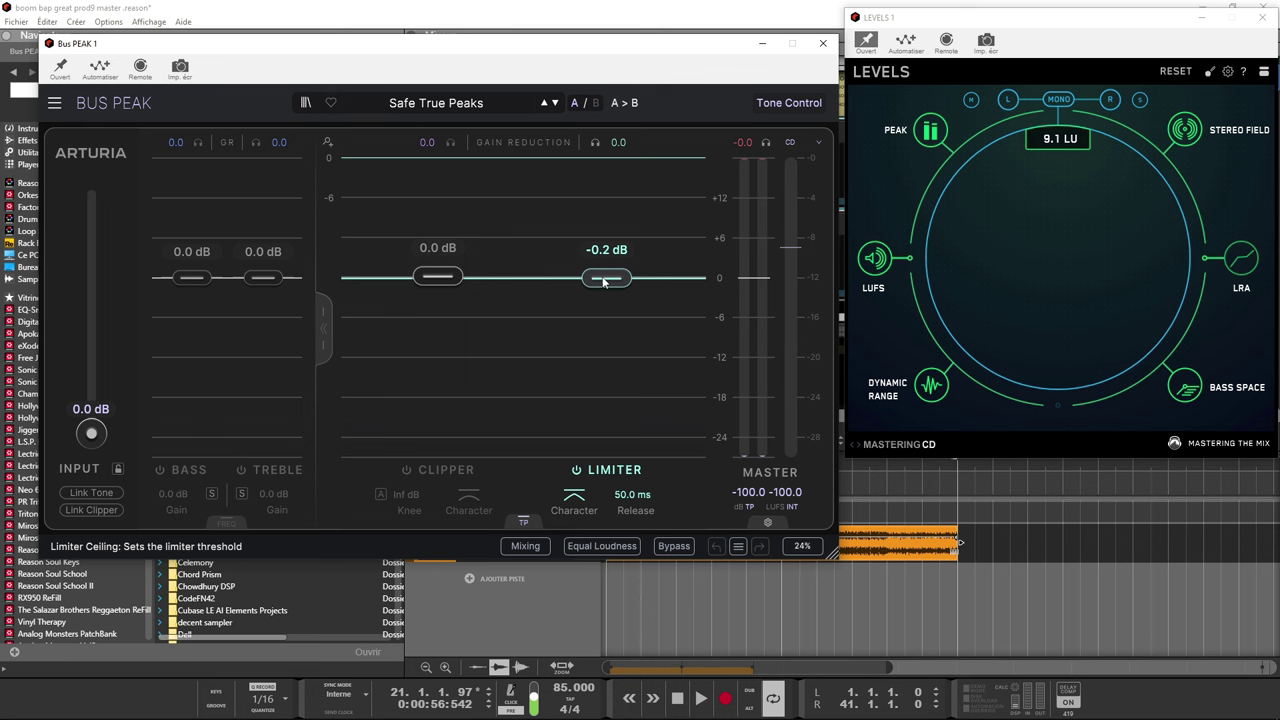
- Set the limiter ceiling to -1.0 dB and enable the clipper
left_click_drag(607, 277, 607, 286)
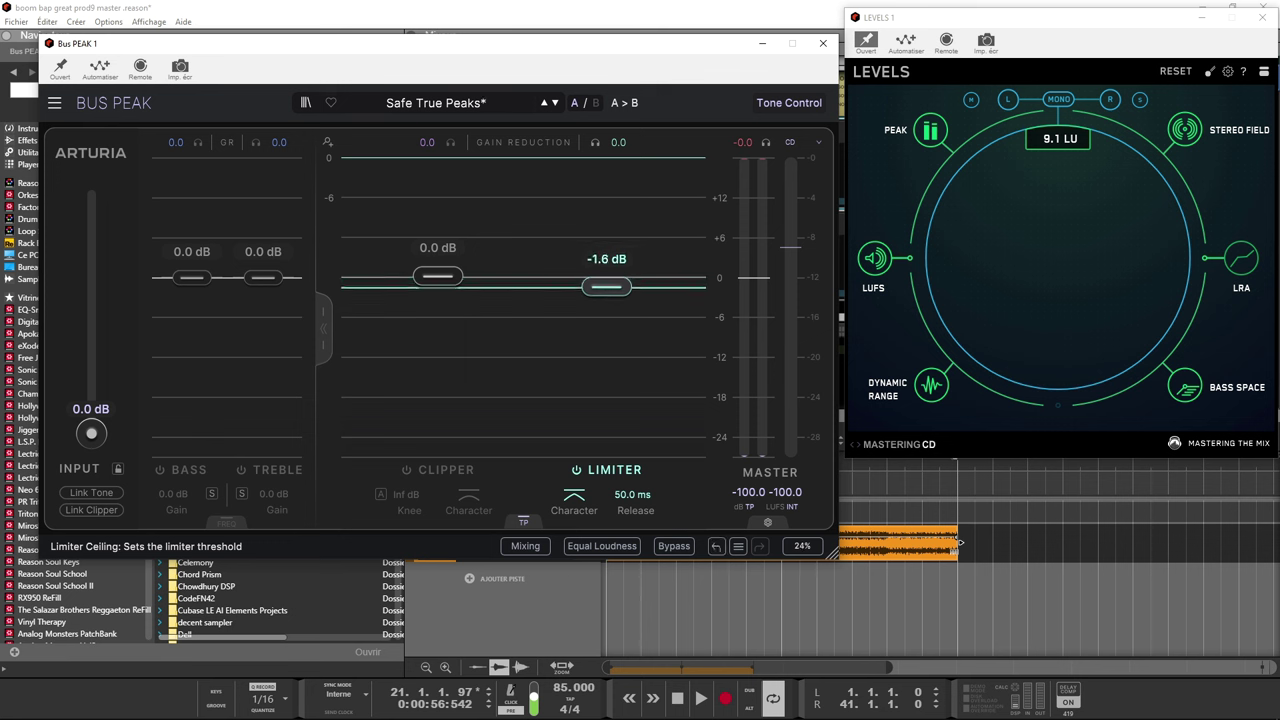
left_click_drag(607, 286, 607, 282)
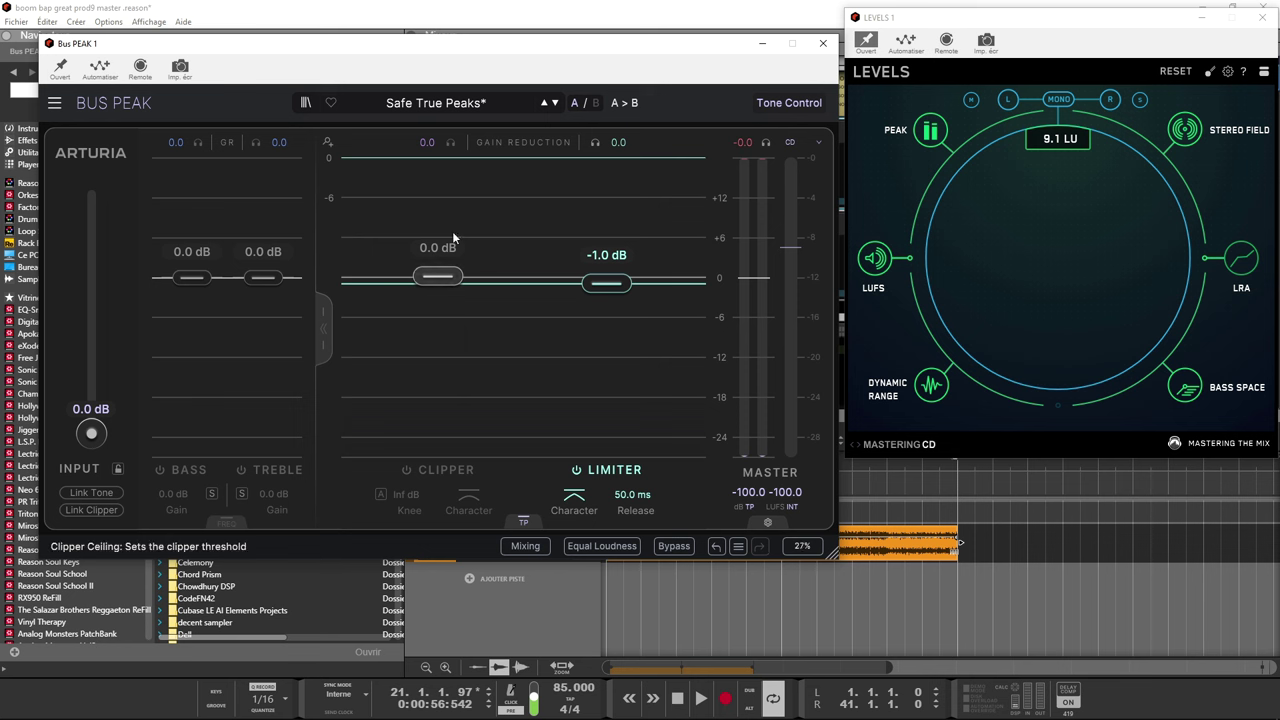
left_click(407, 469)
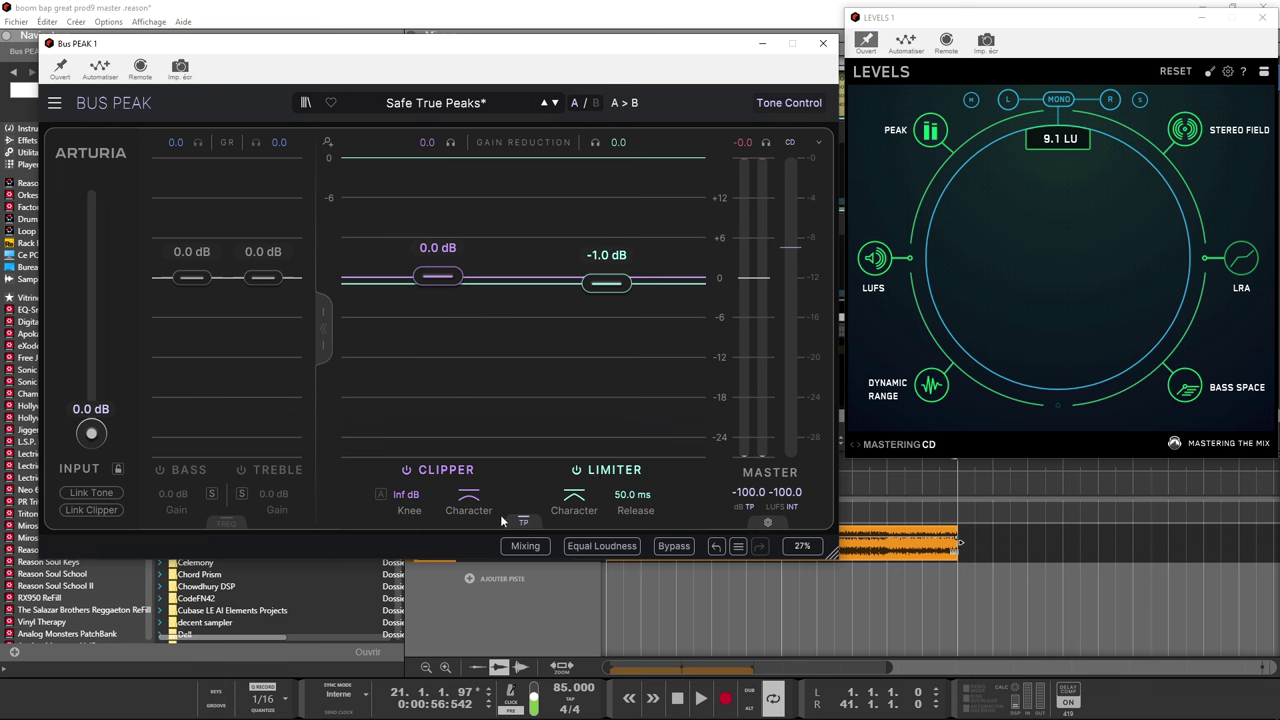
- Set Bus PEAK's quality to Tracking and review the Mastering and Render quality options without choosing them
left_click(526, 547)
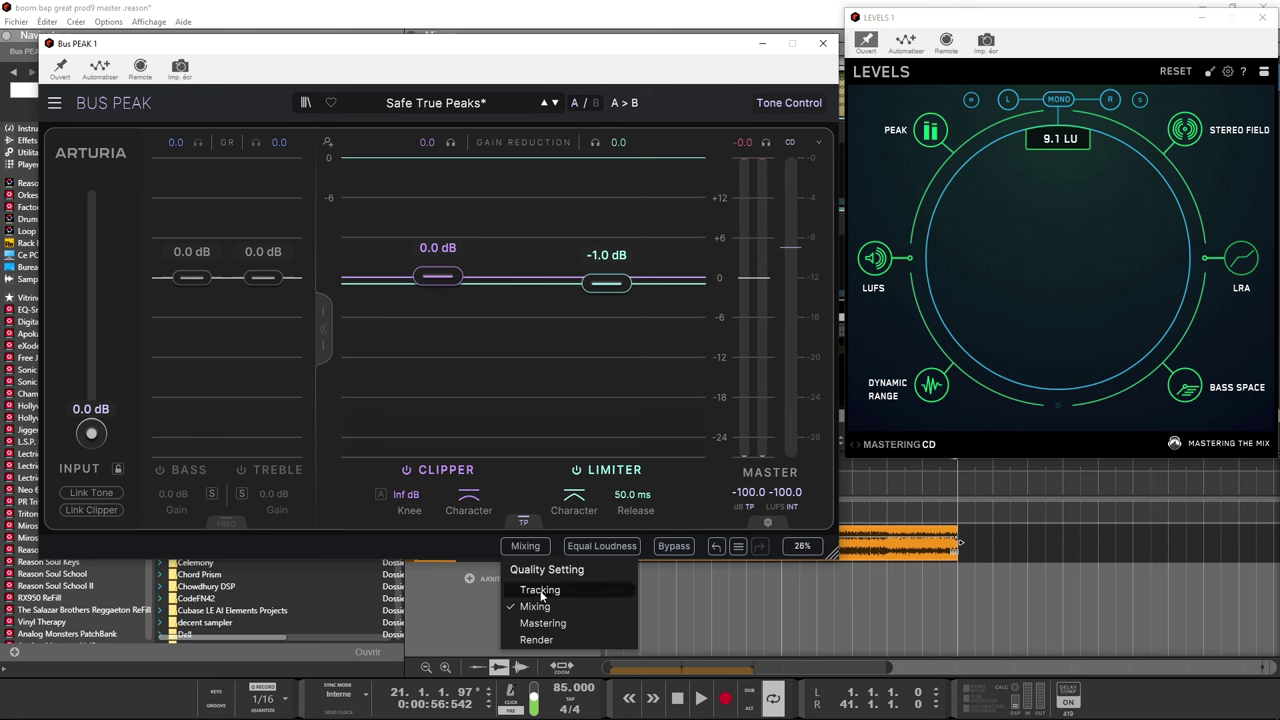
left_click(540, 591)
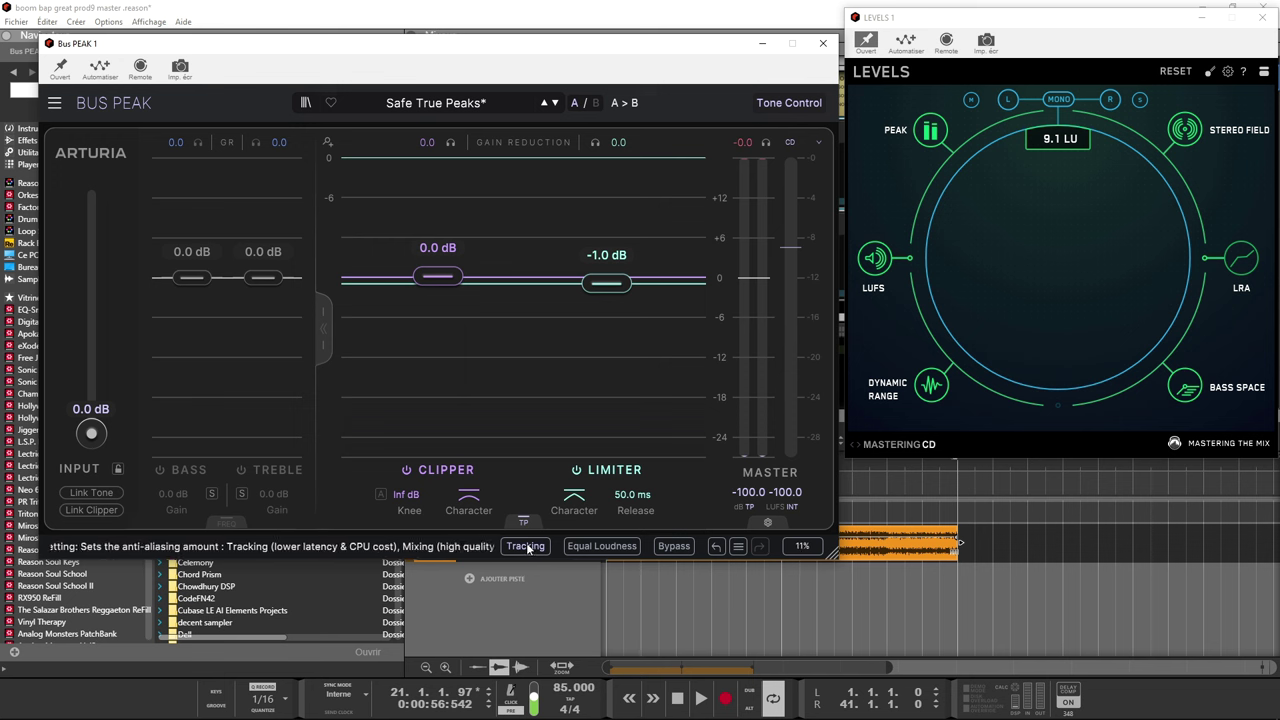
left_click(527, 547)
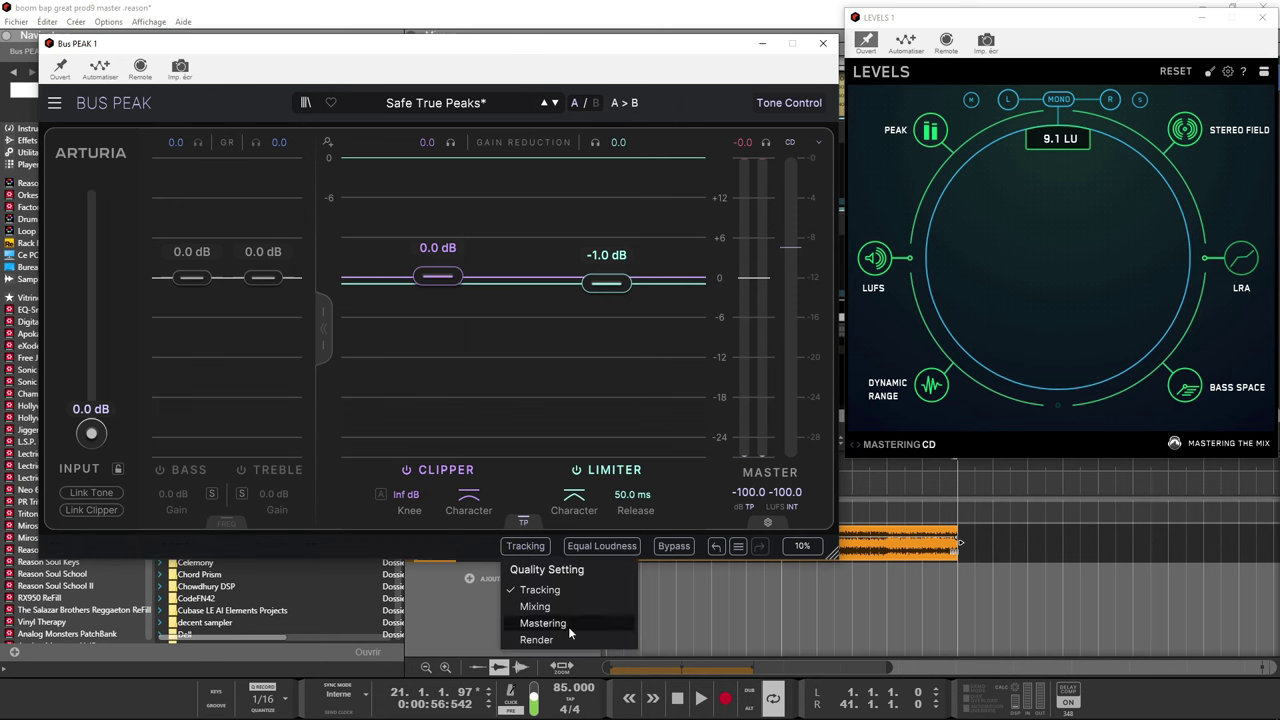
left_click(440, 546)
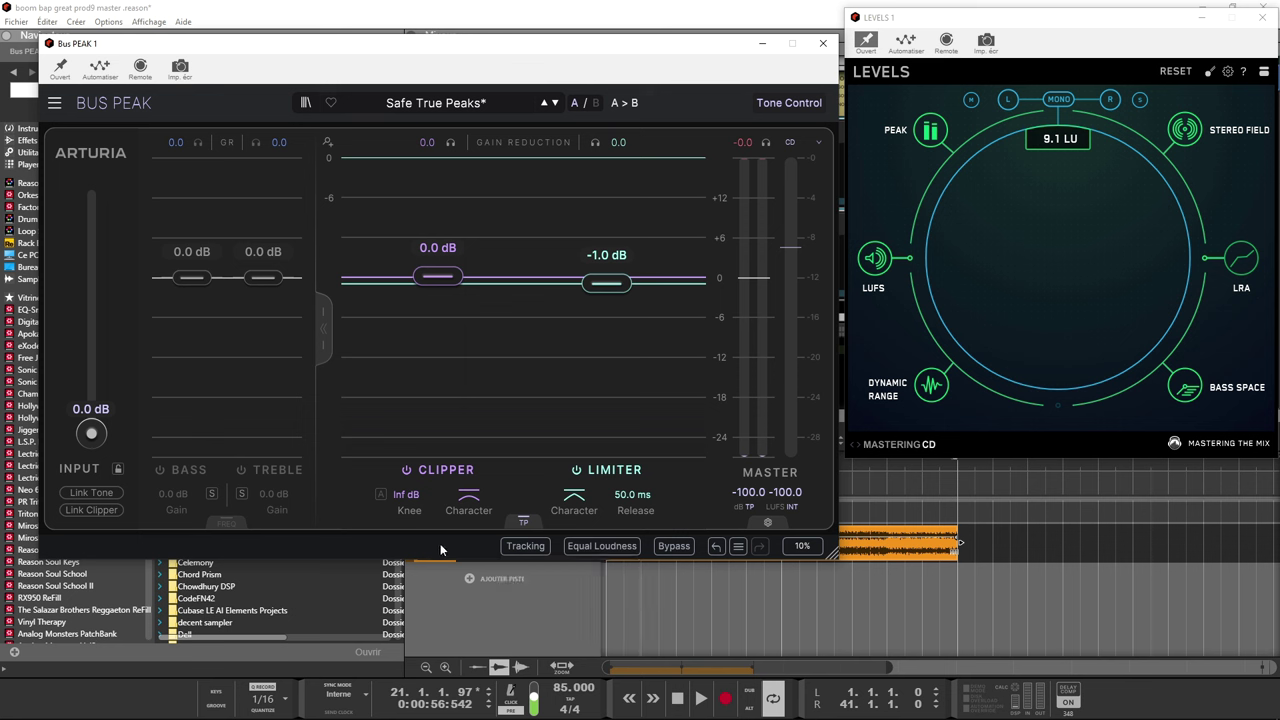
- Play the track, lower the clipper ceiling to -7.3 dB and enable the clipper's A option
key("space")
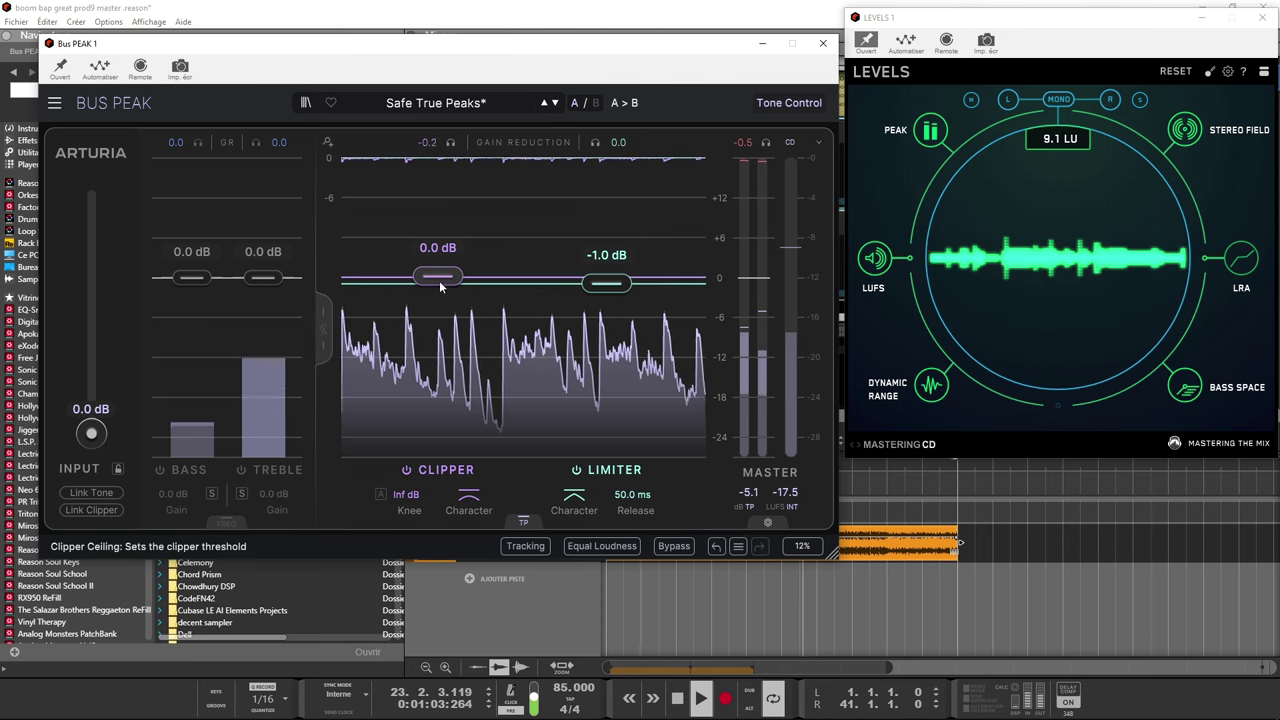
left_click_drag(437, 280, 437, 325)
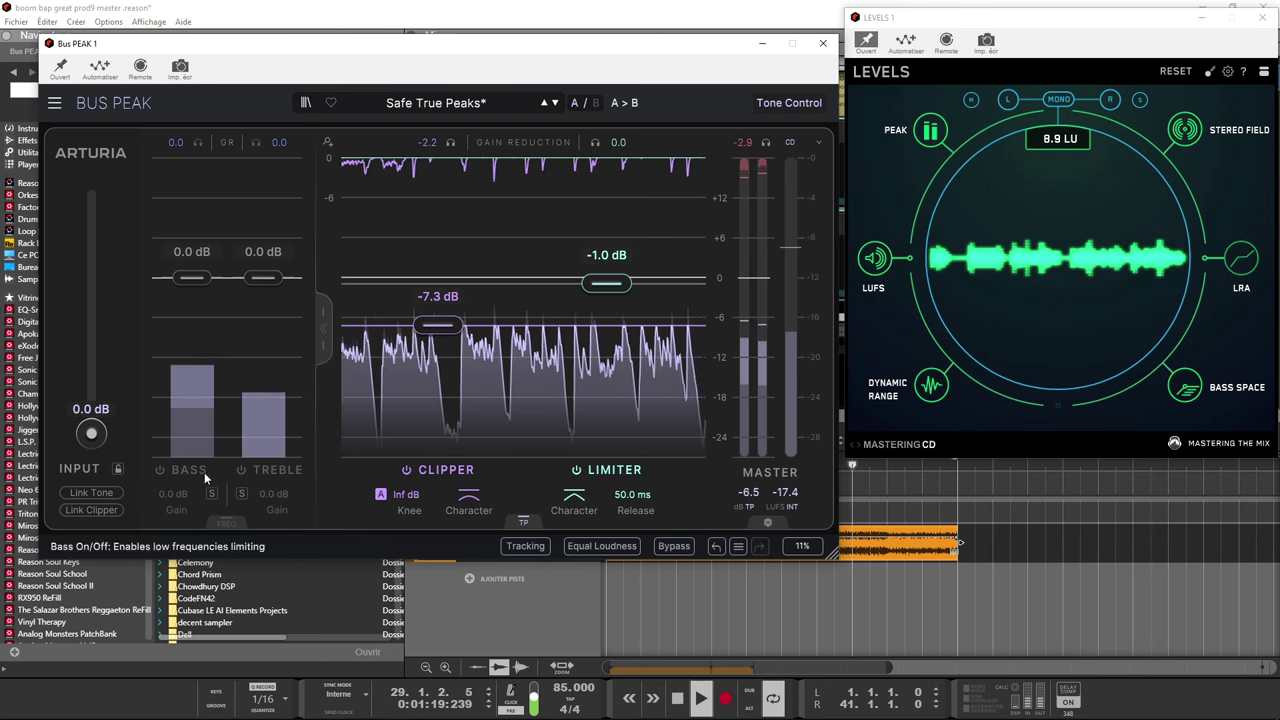
- Try the Character settings of the clipper and the limiter during playback
mouse_move(469, 494)
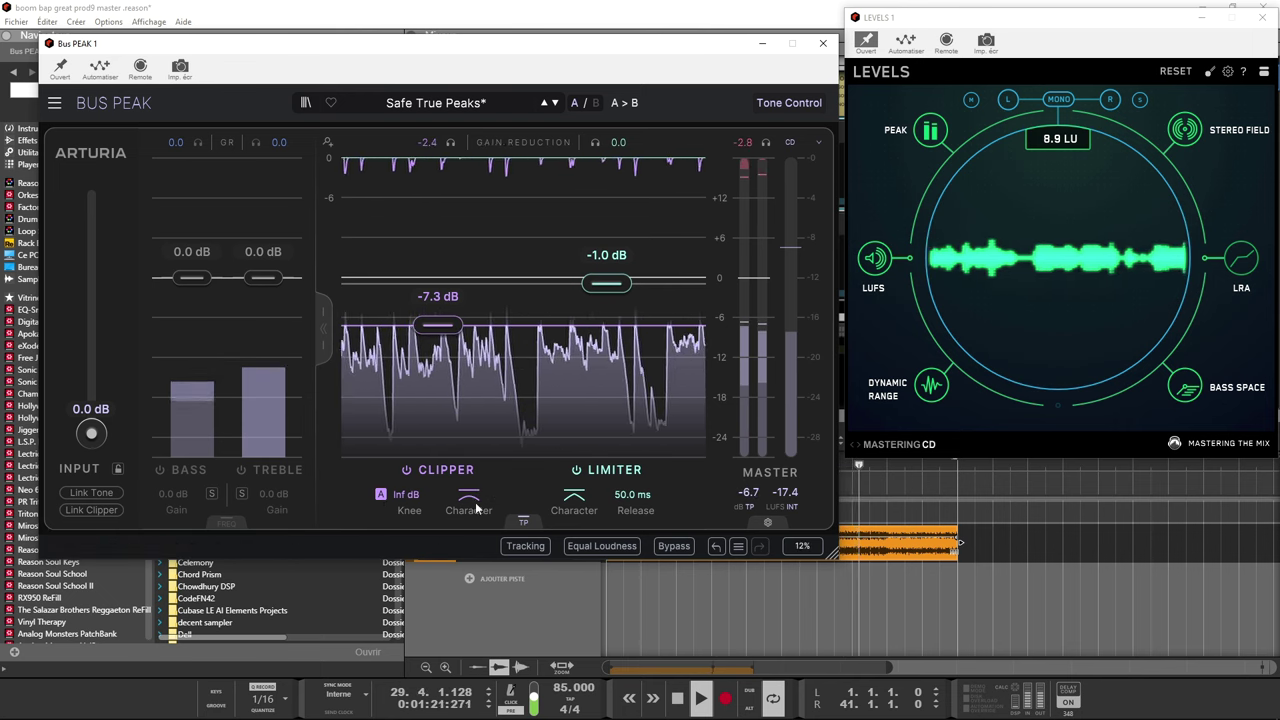
left_click_drag(469, 494, 469, 473)
left_click_drag(574, 494, 574, 473)
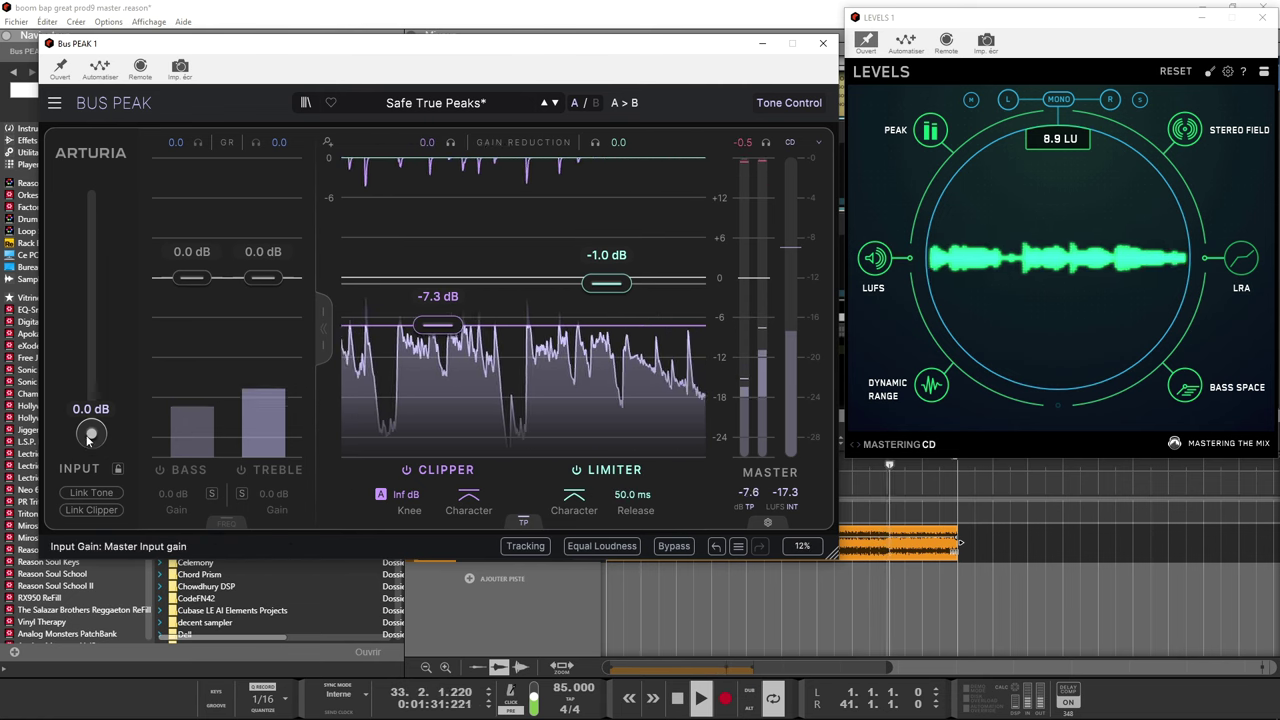
- Raise Bus PEAK's input gain to 4.2 dB and stop playback
left_click_drag(90, 437, 90, 394)
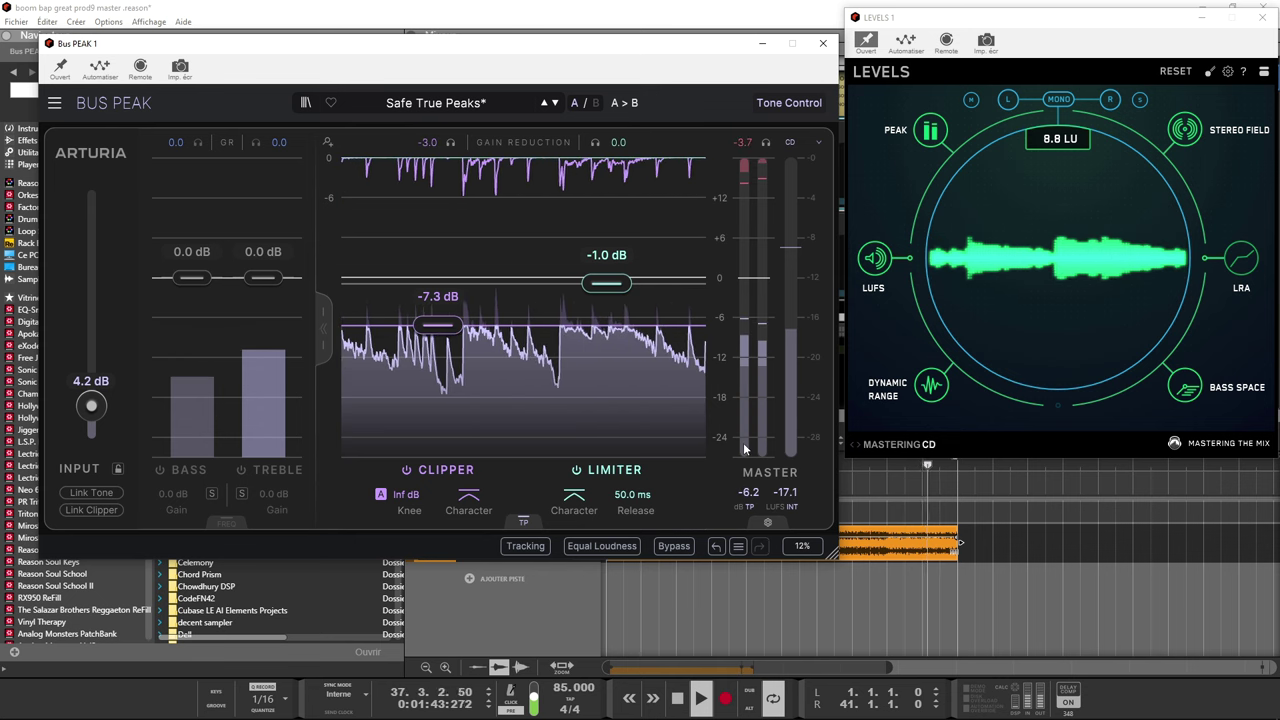
key("space")
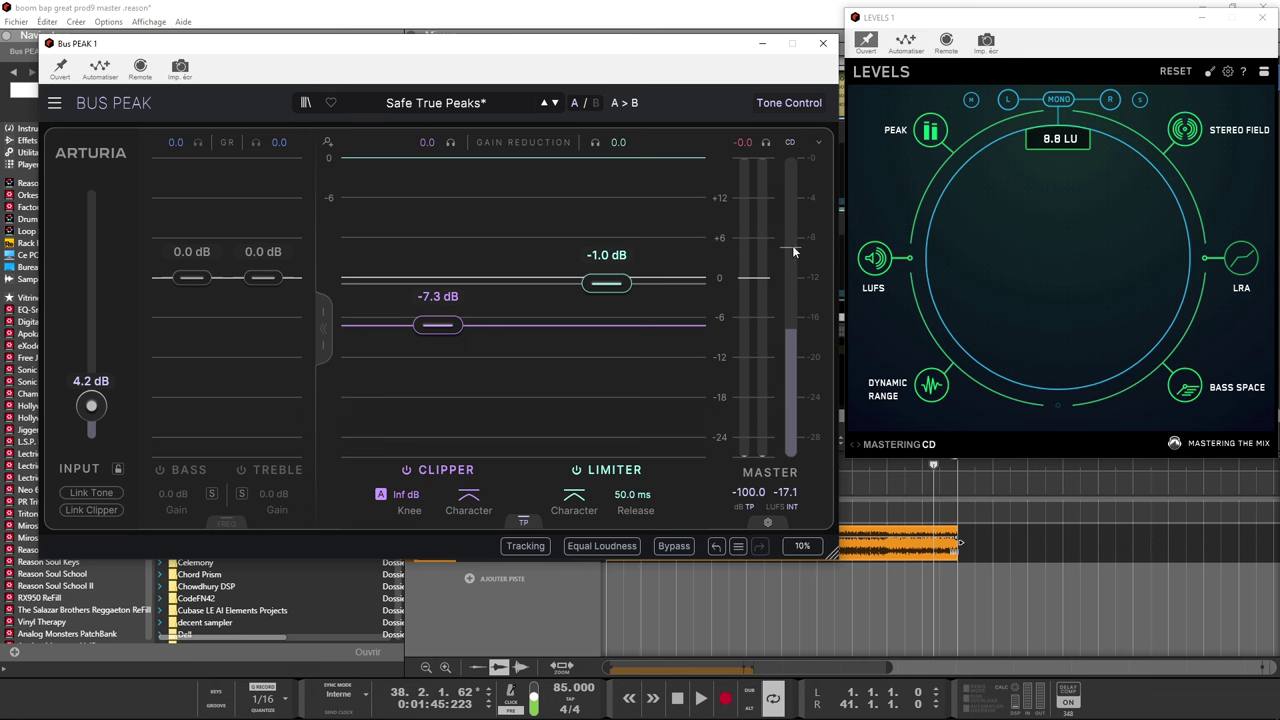
- Check the dither options in the engine settings and switch the master LUFS metering to momentary (M)
left_click(767, 519)
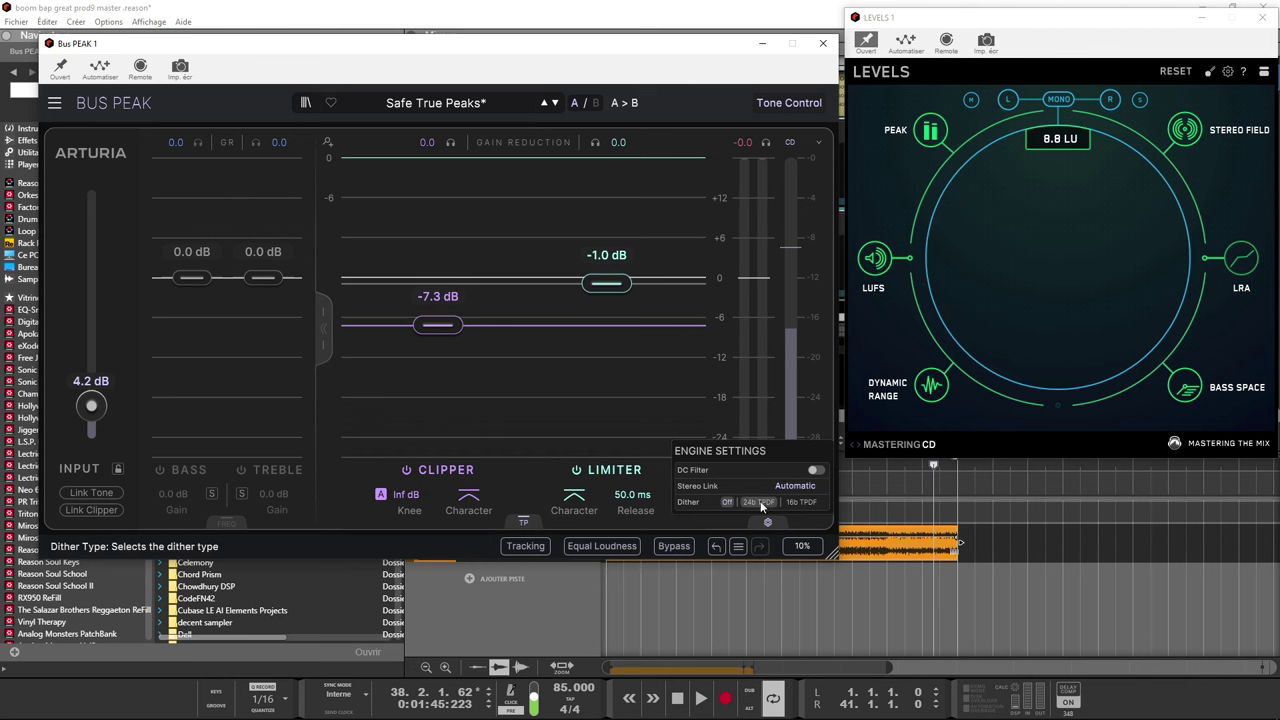
left_click(796, 503)
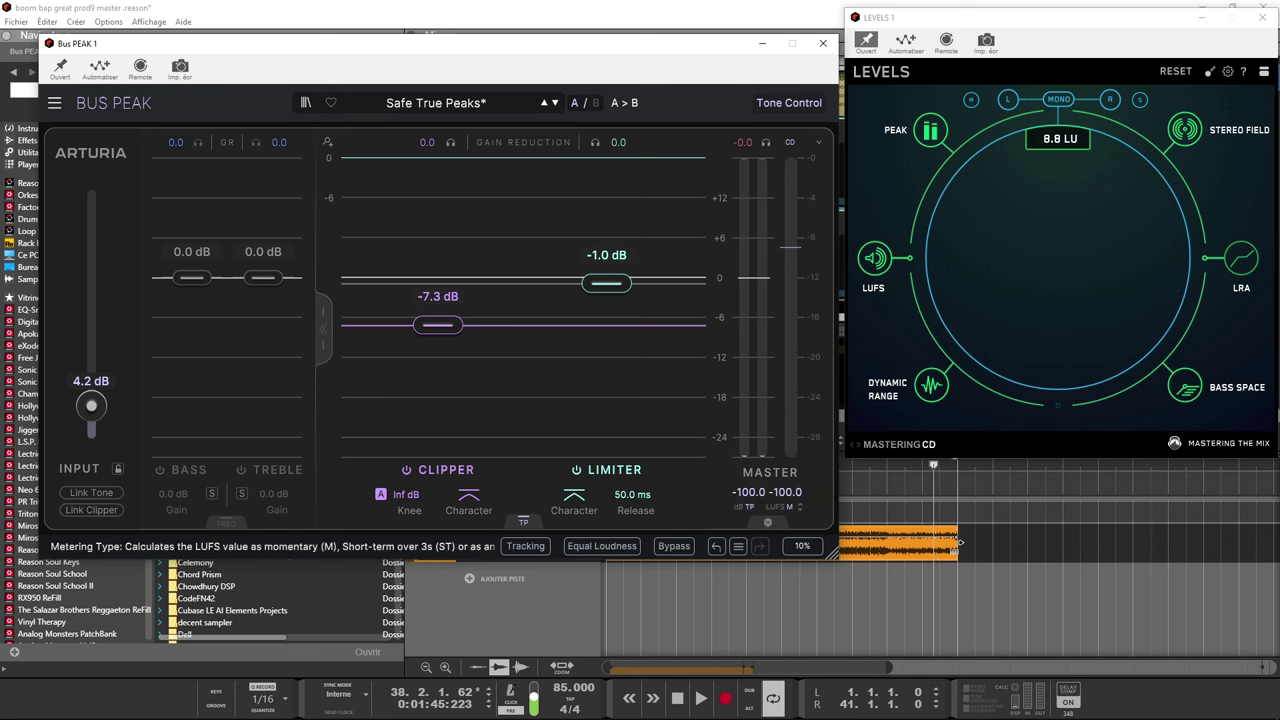
- Switch the master LUFS metering to integrated (INT) and try the peak meter type setting
left_click(800, 506)
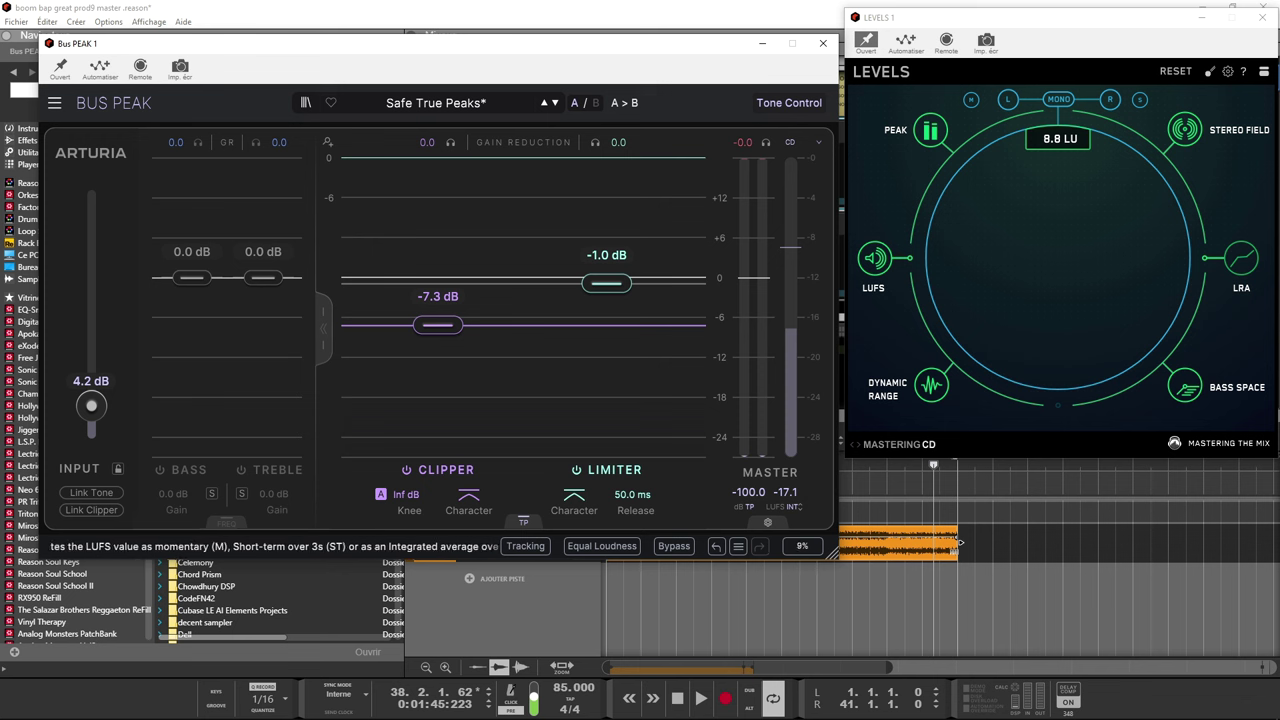
left_click(797, 507)
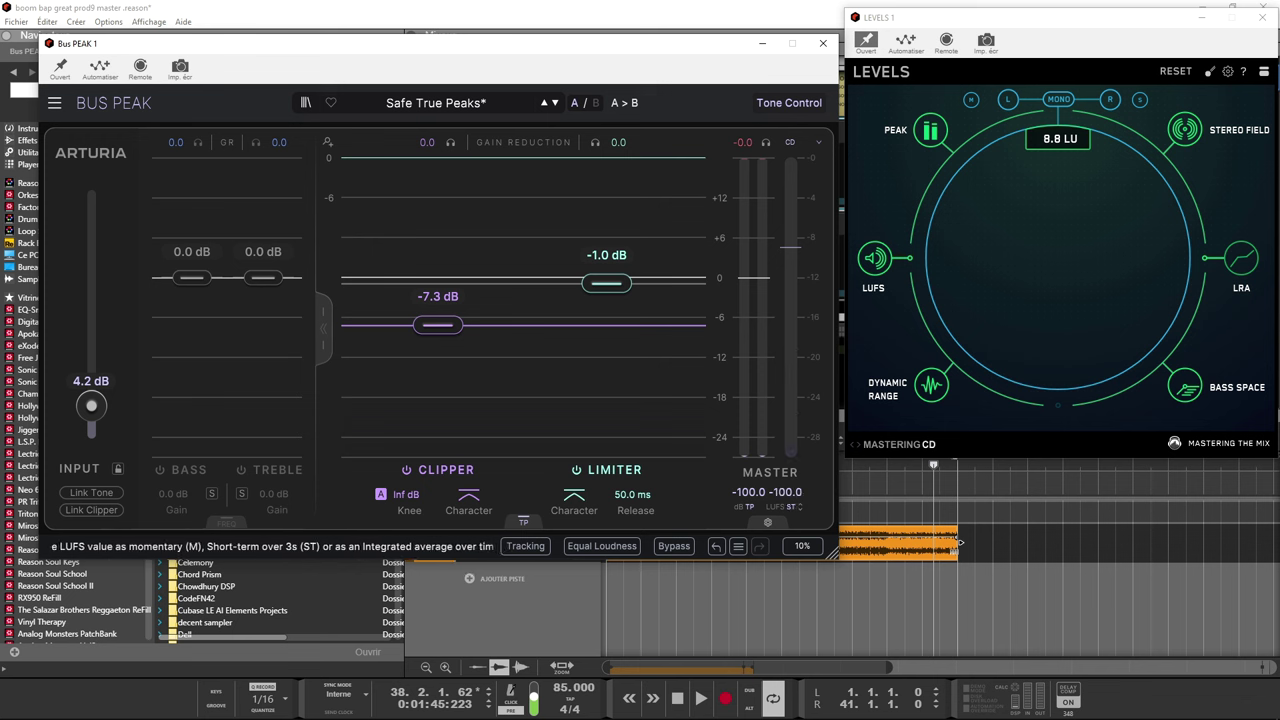
left_click(795, 507)
left_click(744, 507)
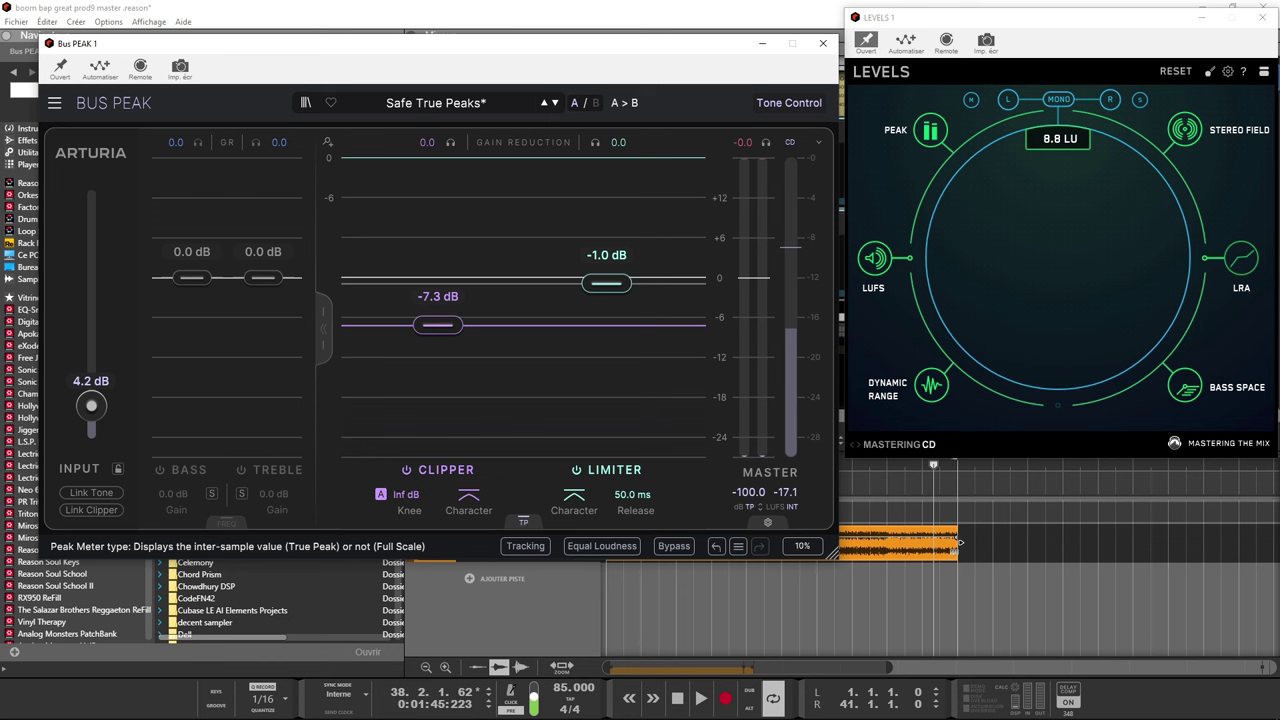
- During playback, enable bass and treble limiting with ceilings at -2.4 dB and -7.5 dB and the treble frequency at 1.8 kHz
key("space")
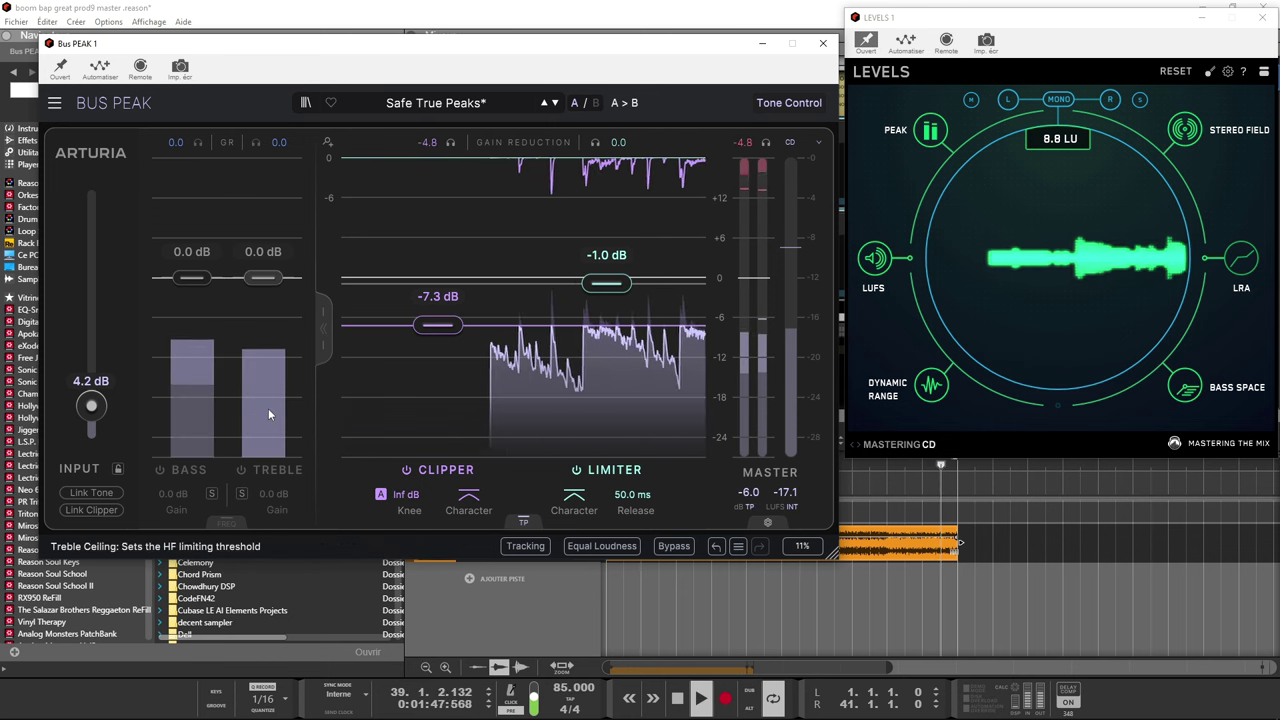
left_click(242, 470)
left_click(159, 469)
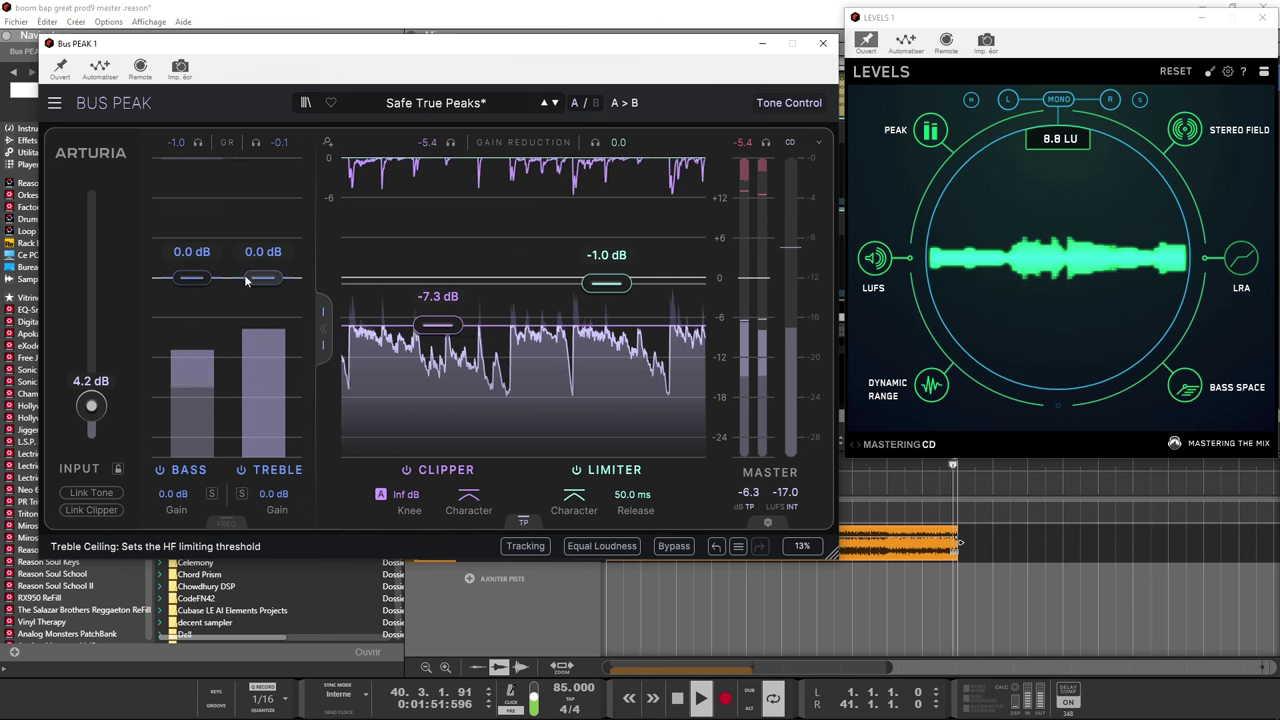
left_click_drag(263, 278, 263, 327)
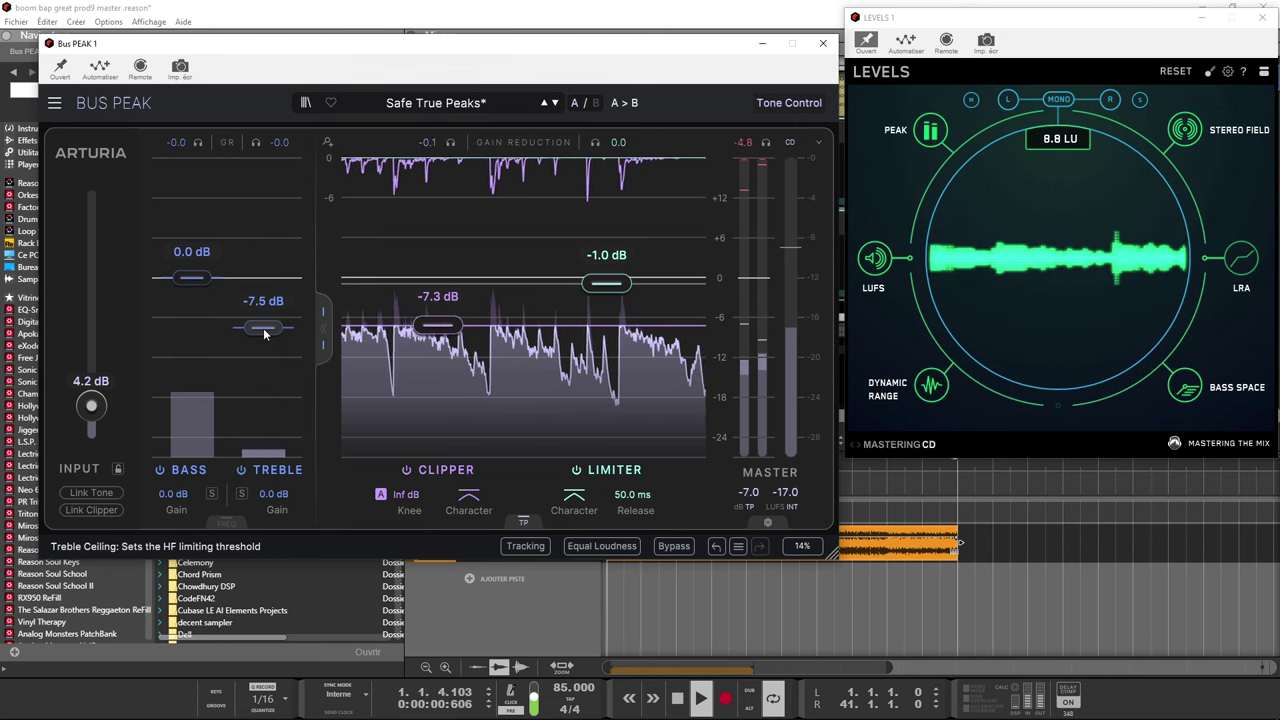
left_click_drag(191, 278, 191, 293)
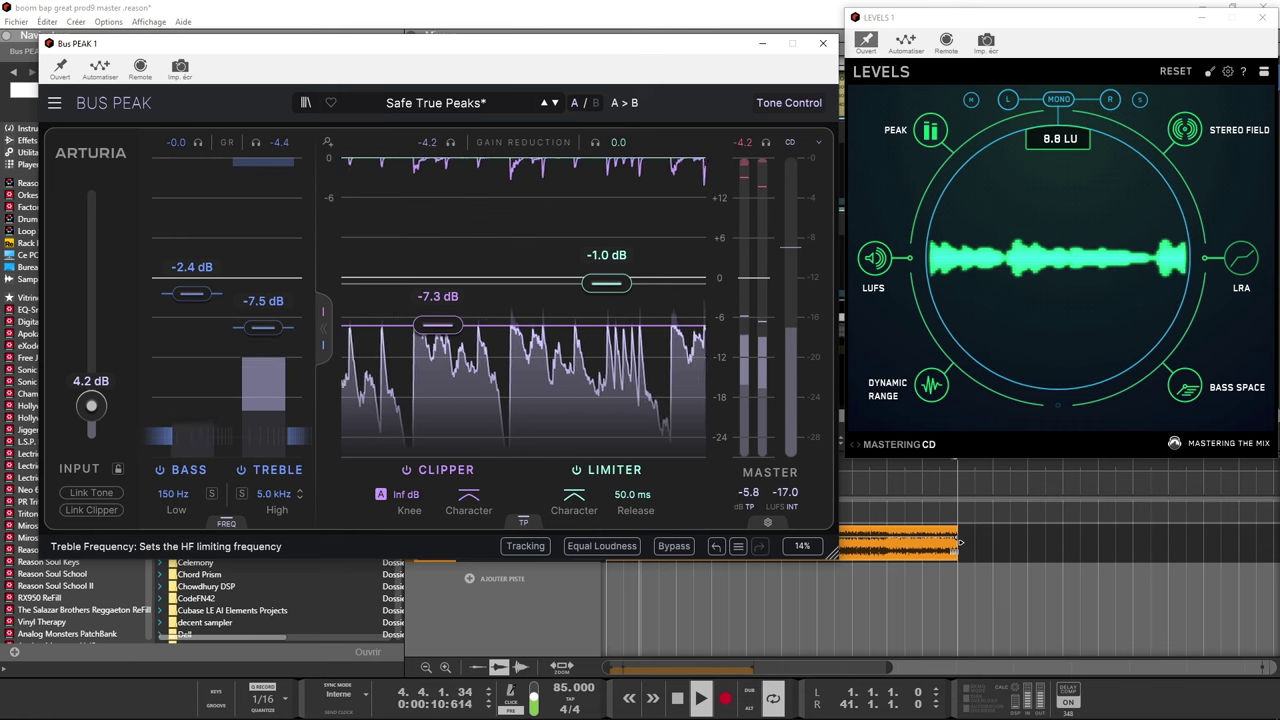
left_click_drag(273, 494, 273, 502)
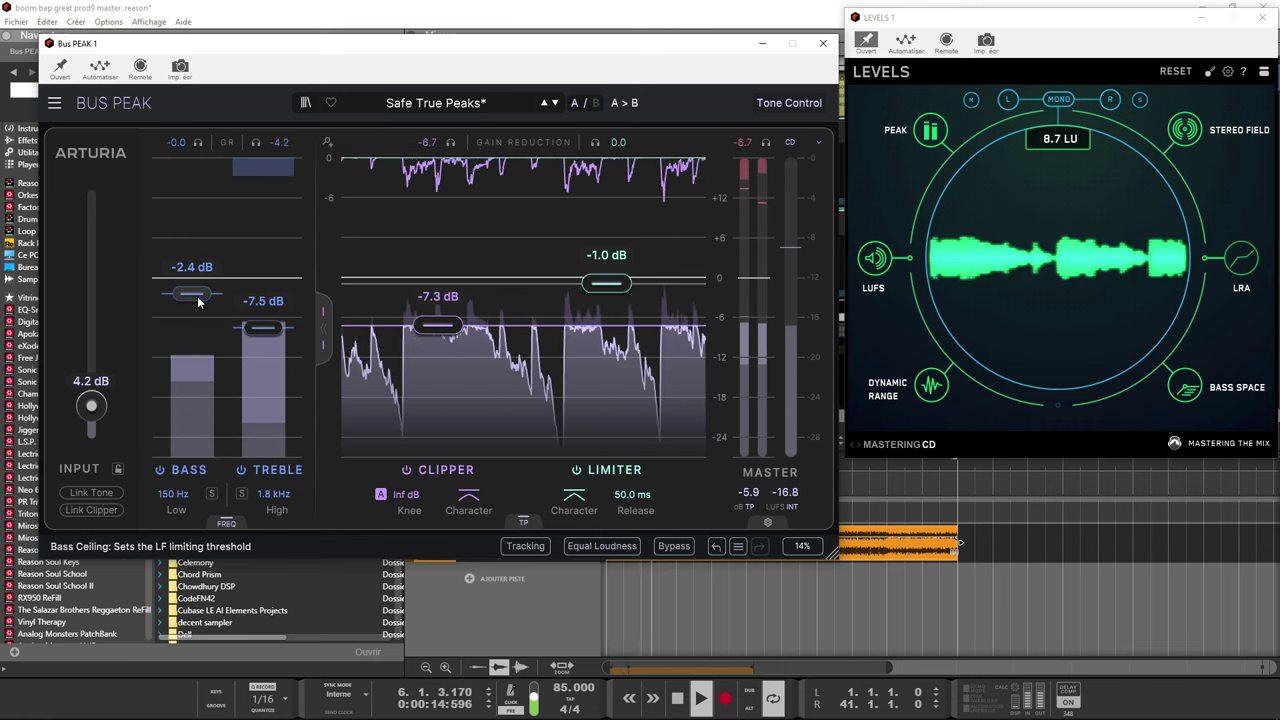
- Raise the clipper ceiling to -6.1 dB and lower the bass ceiling to -9.5 dB
left_click_drag(450, 330, 448, 321)
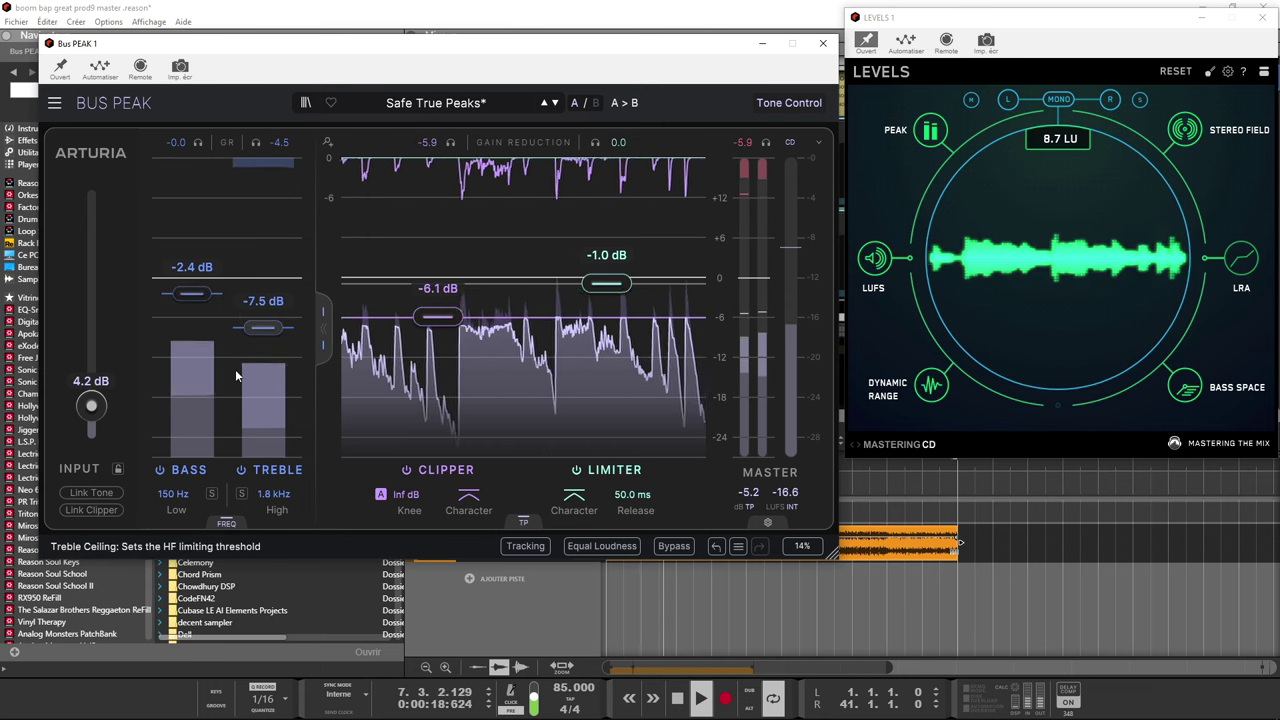
left_click_drag(192, 293, 193, 348)
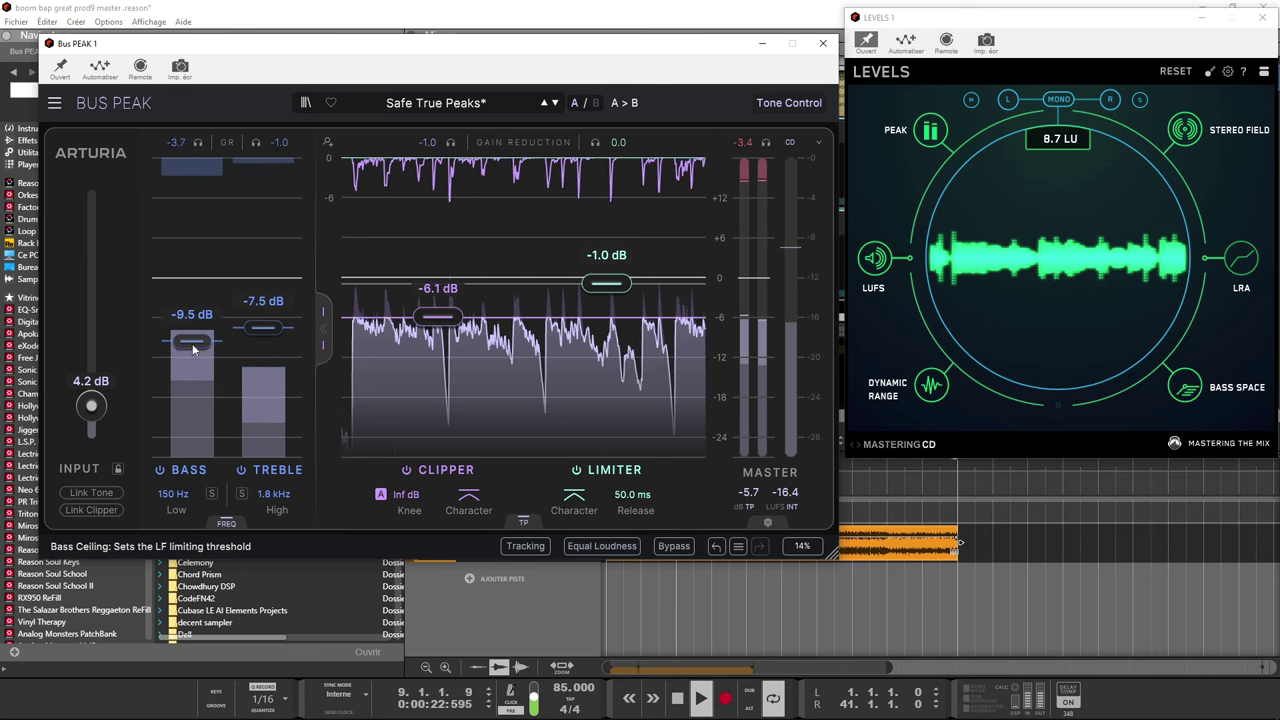
- Audition the soloed bass range and the delta signals removed by the bass, treble, clipper and limiter modules
left_click(211, 495)
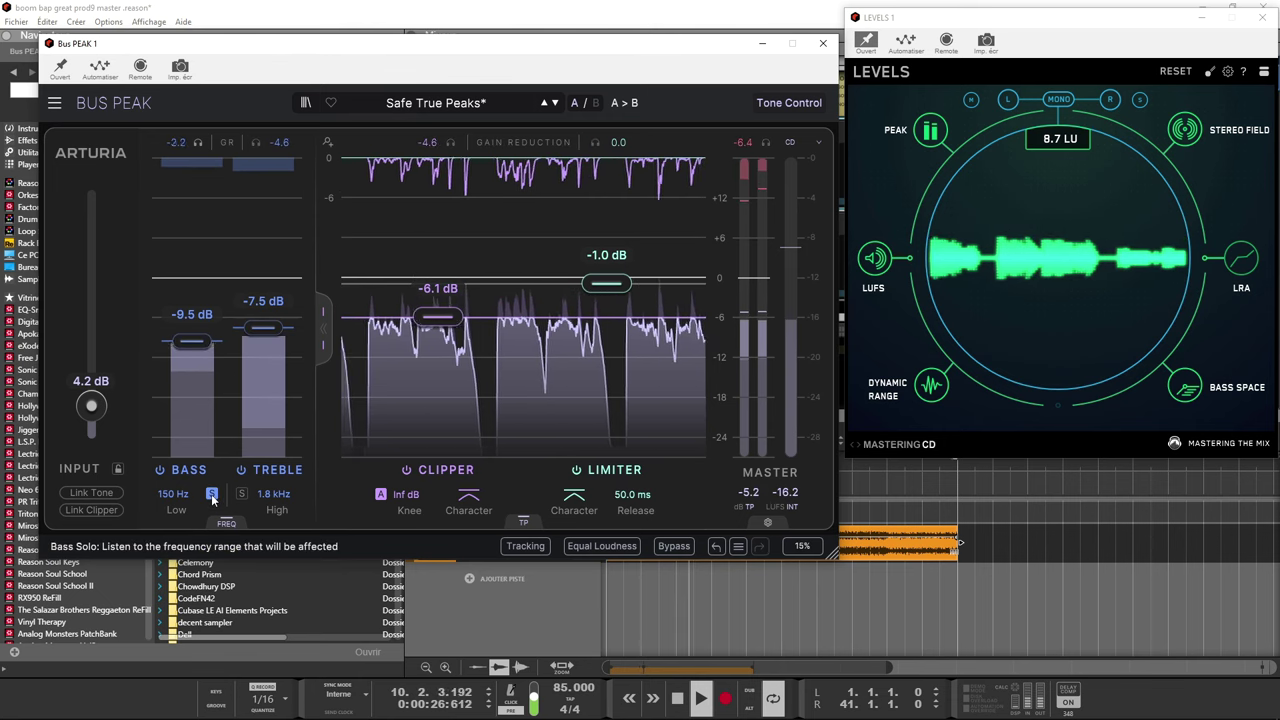
left_click(211, 495)
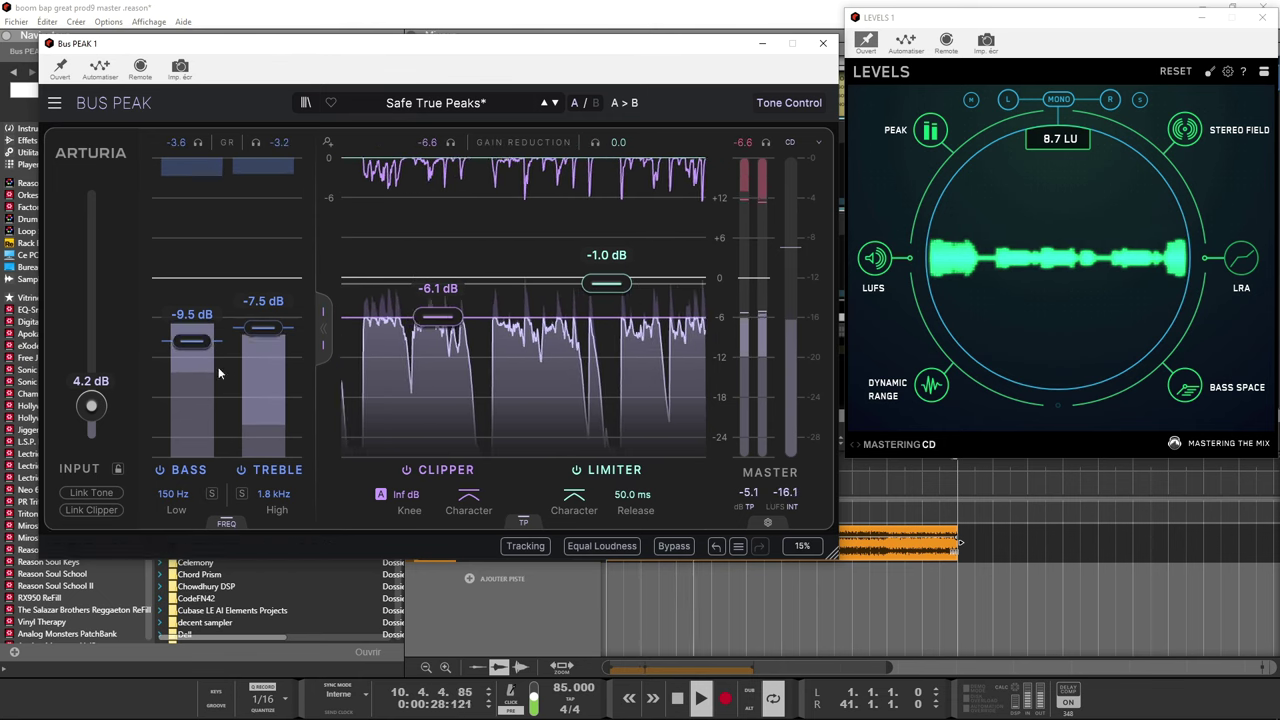
left_click(197, 143)
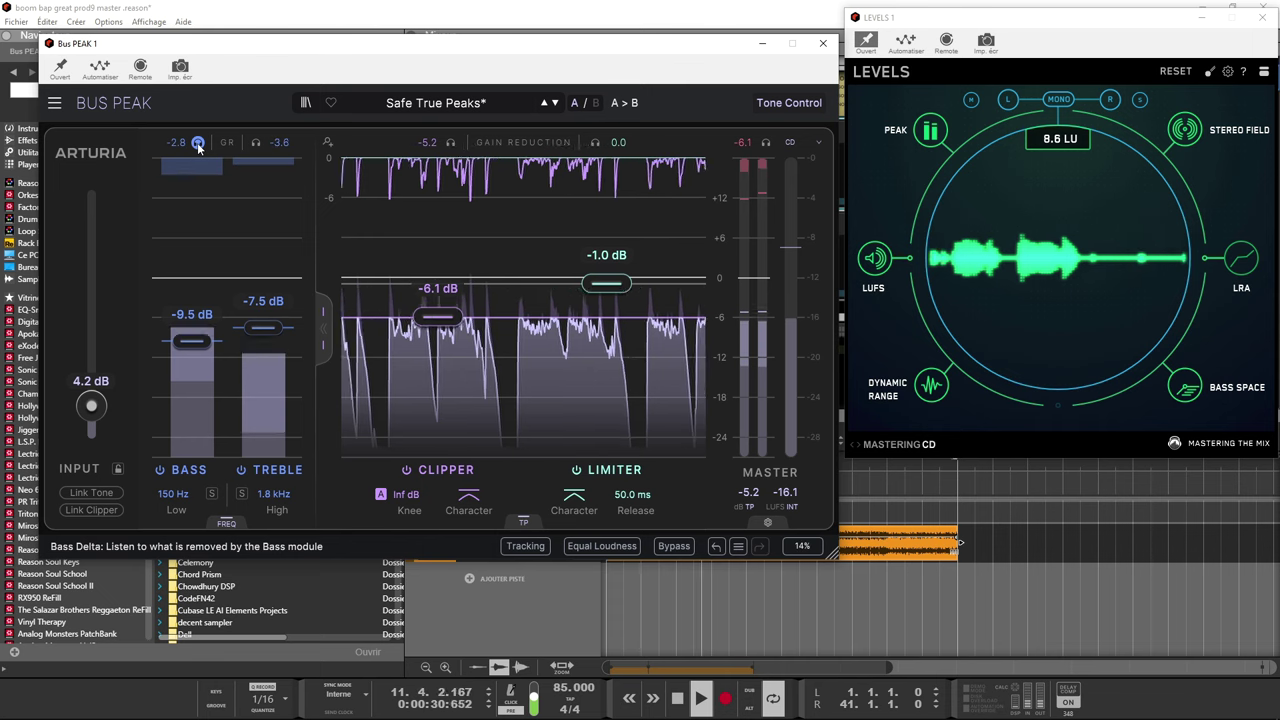
left_click(256, 145)
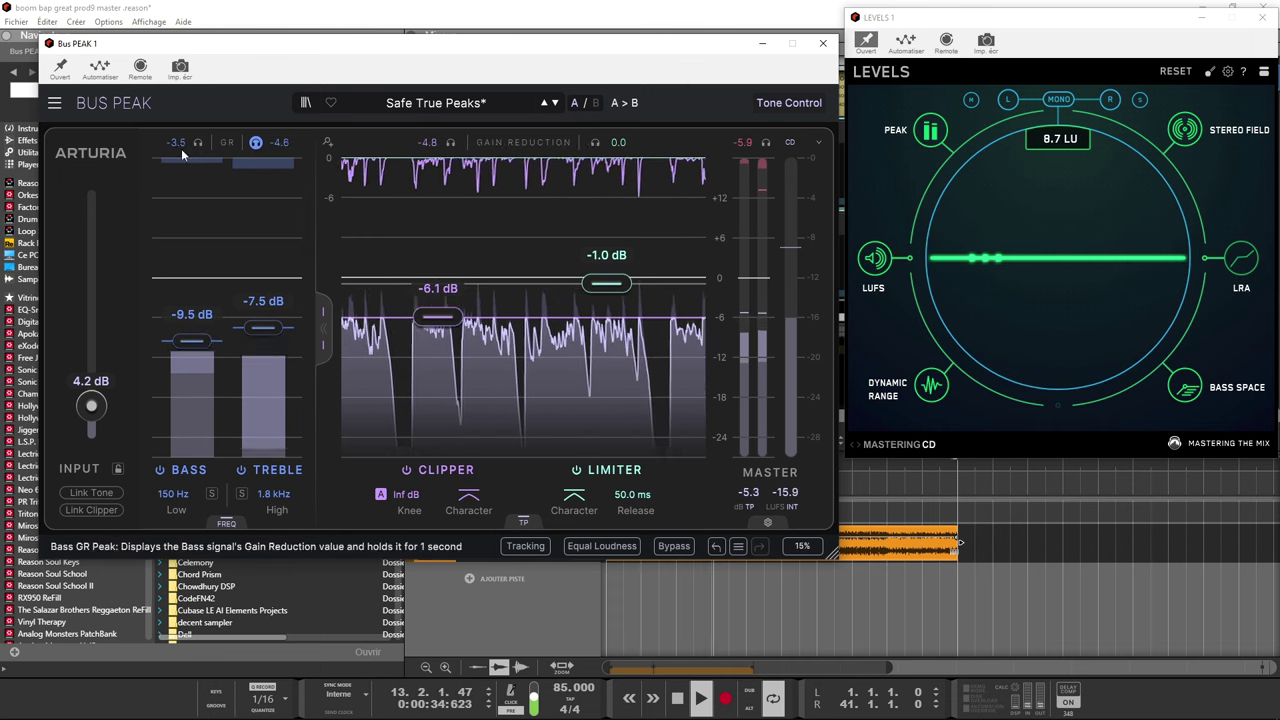
left_click(257, 142)
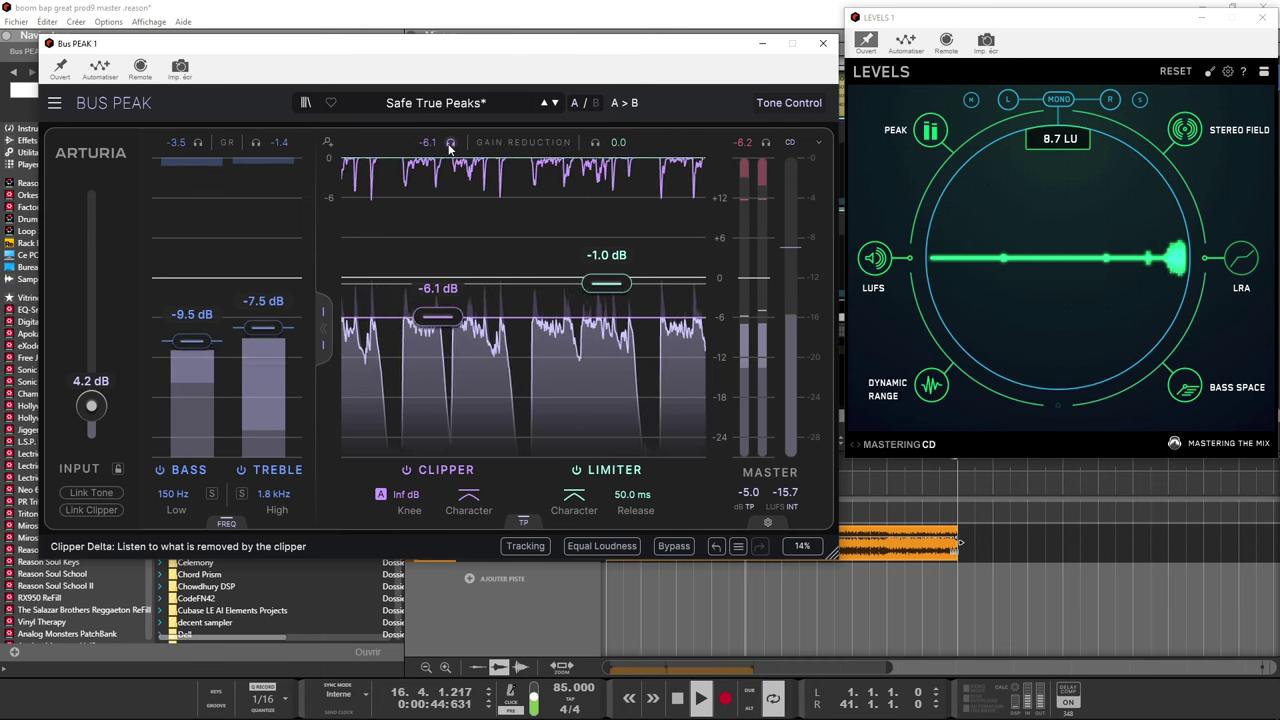
left_click(595, 142)
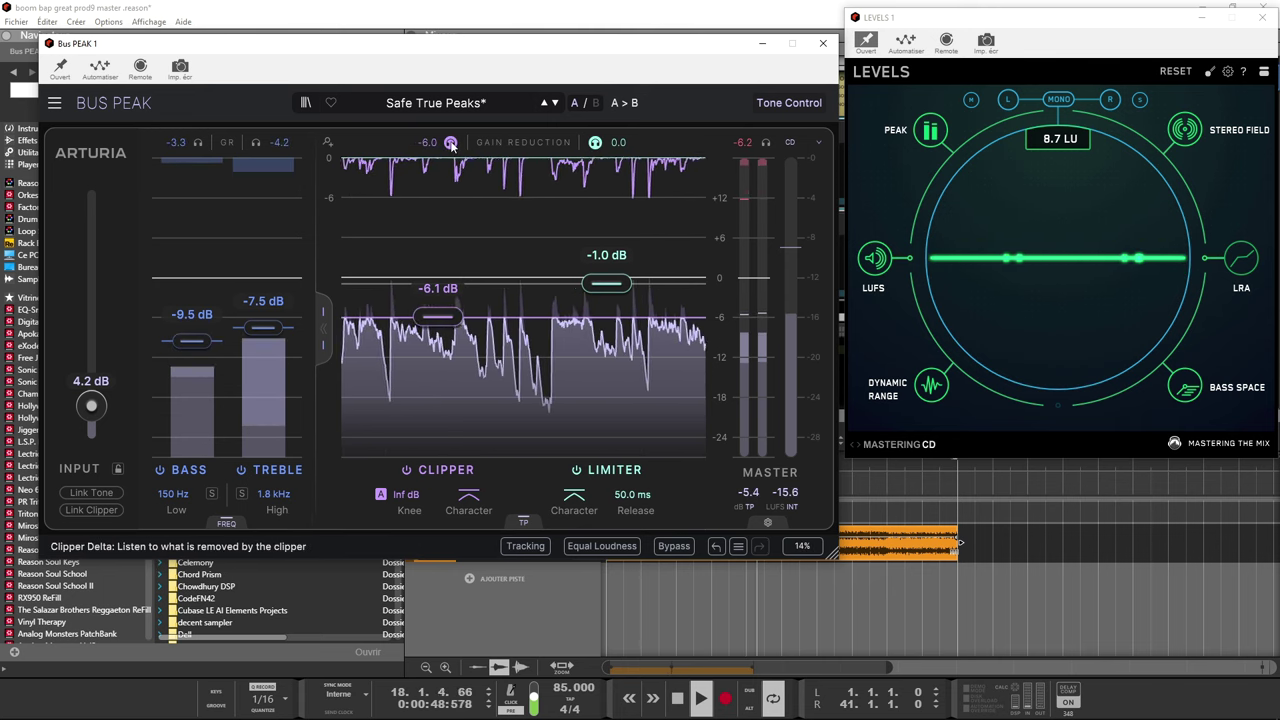
left_click(595, 142)
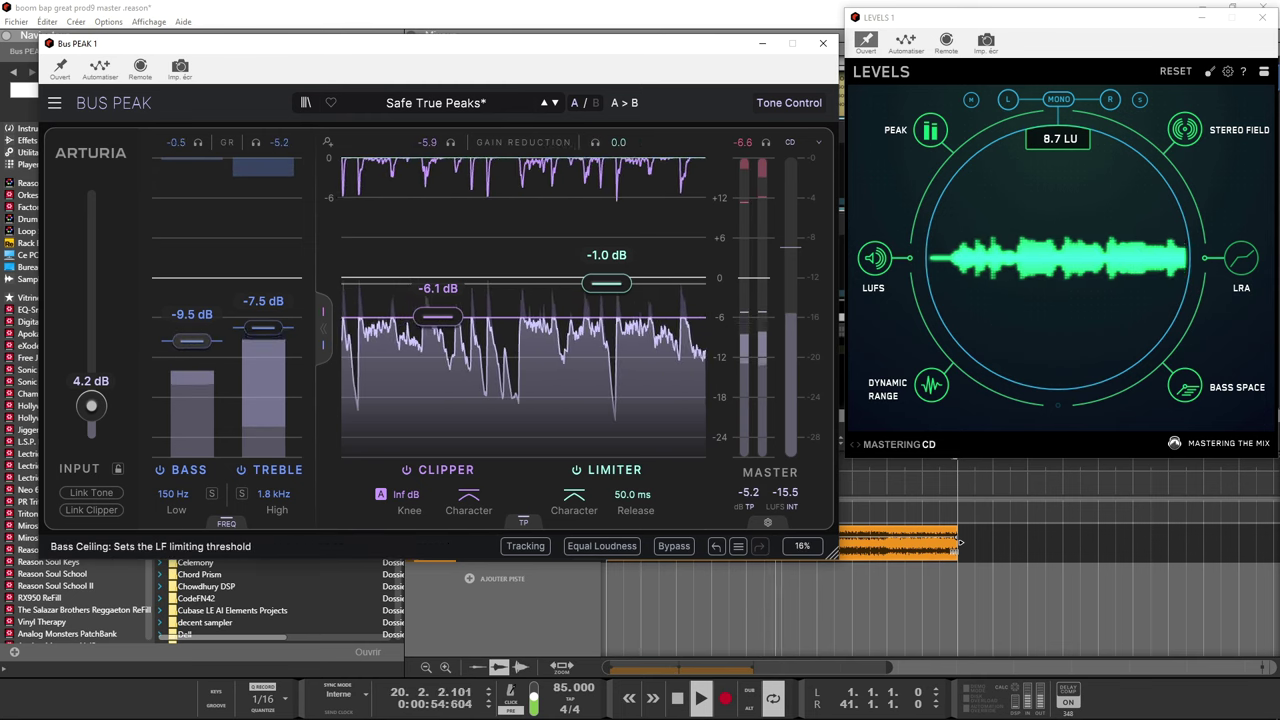
- Set the bass band to a -8.1 dB ceiling with 3.1 dB gain and the treble band to -6.9 dB with 1.2 dB gain
left_click_drag(191, 341, 191, 331)
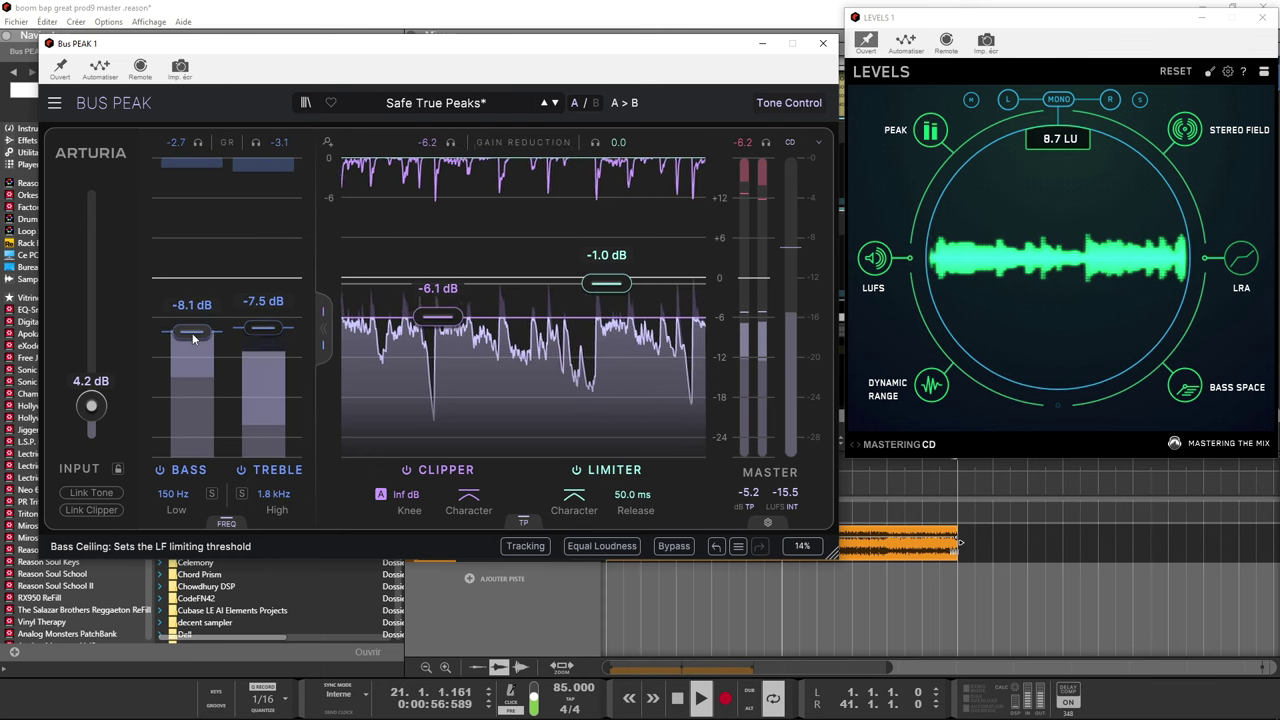
left_click_drag(262, 328, 262, 323)
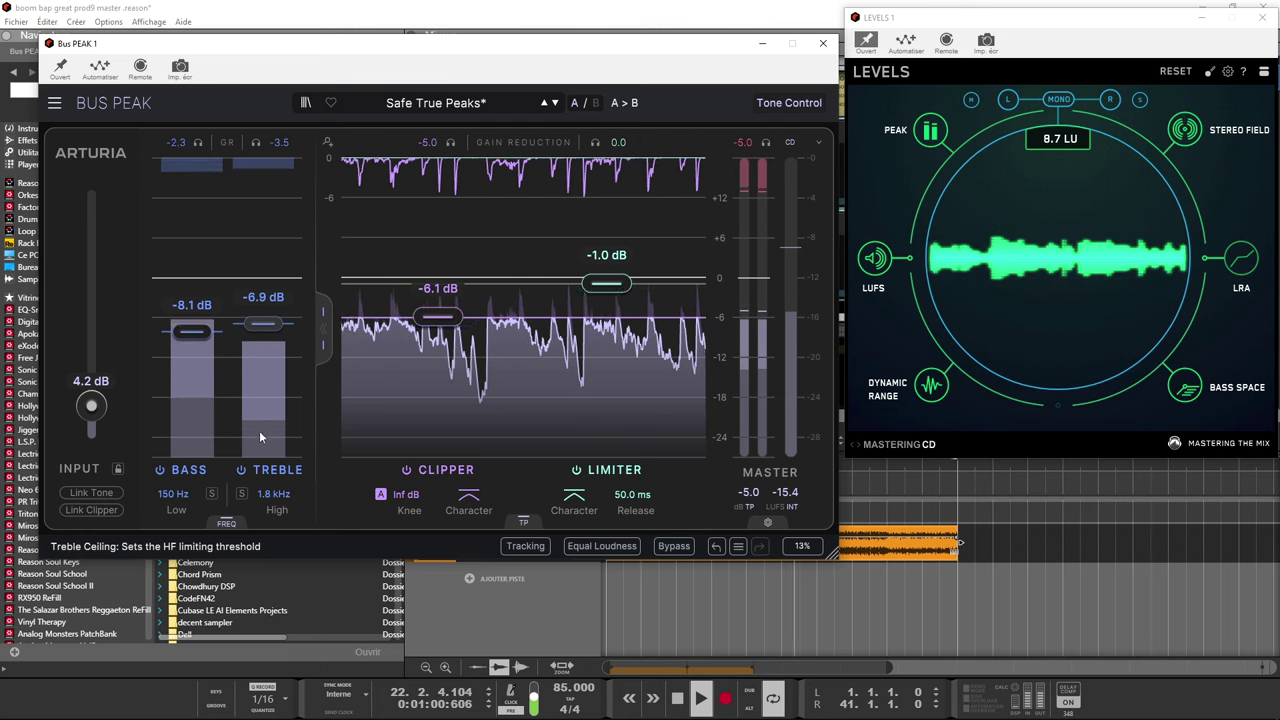
left_click(228, 524)
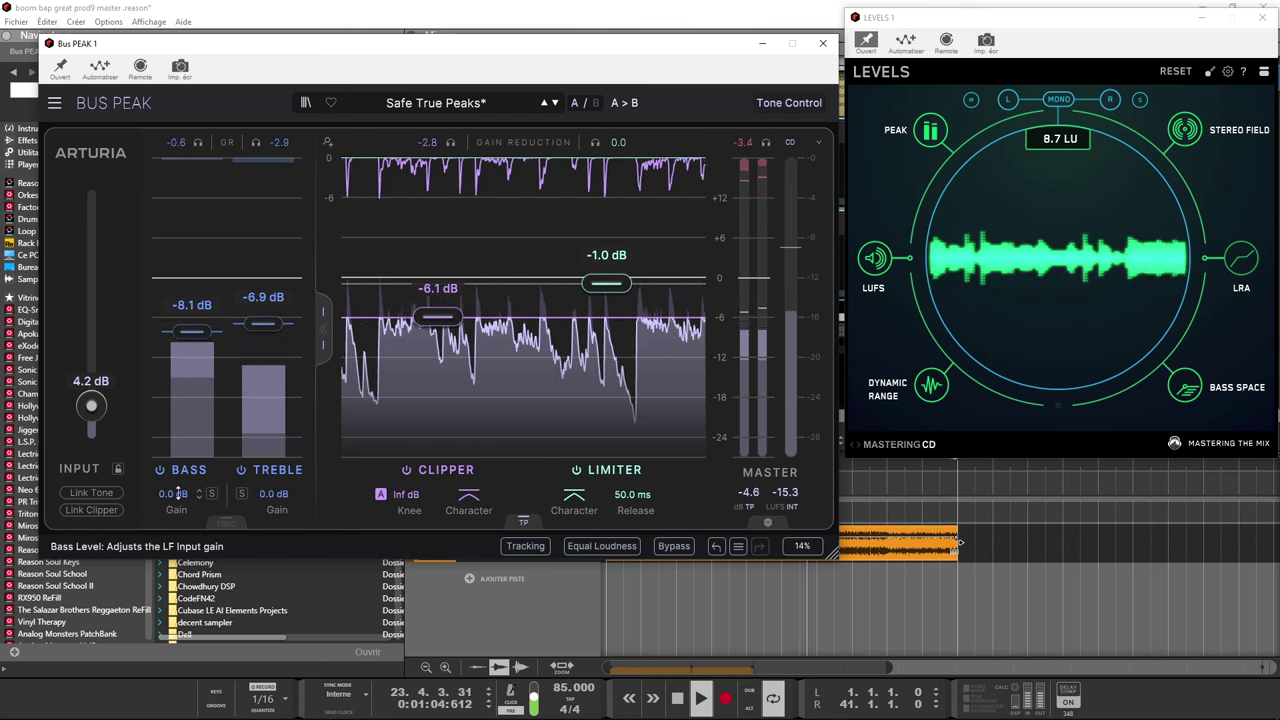
left_click_drag(174, 493, 174, 462)
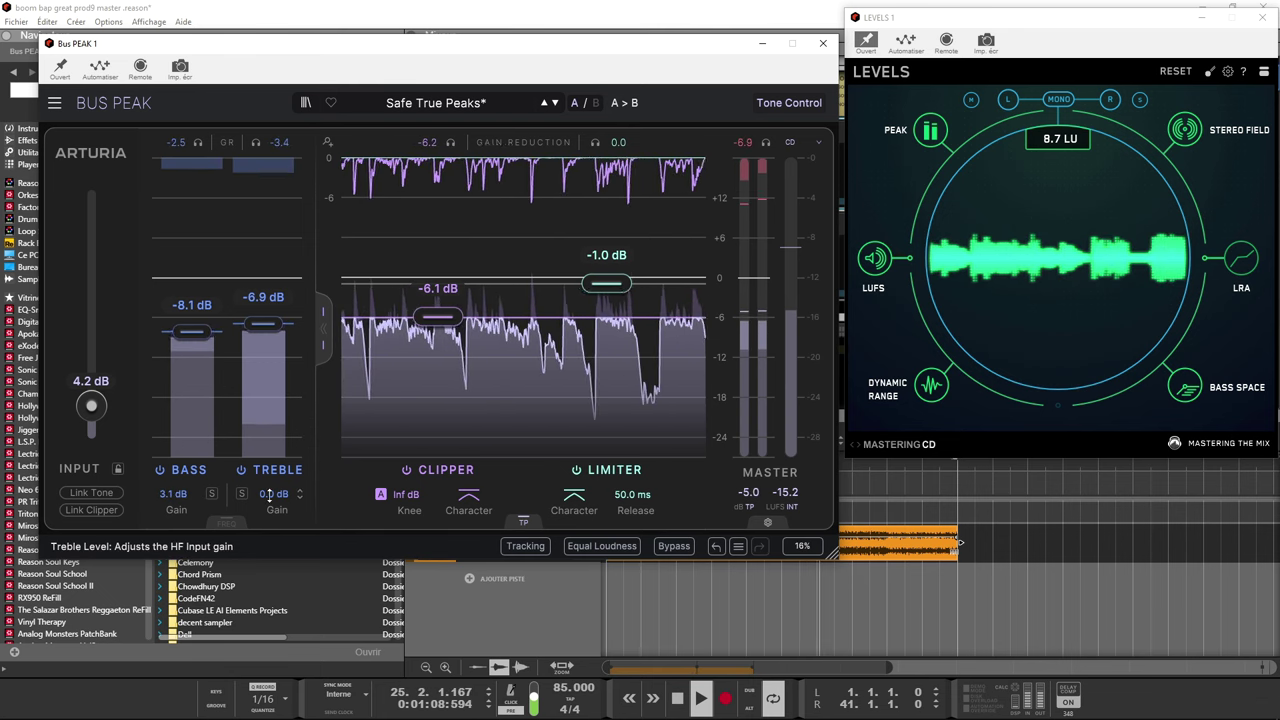
left_click_drag(270, 497, 238, 497)
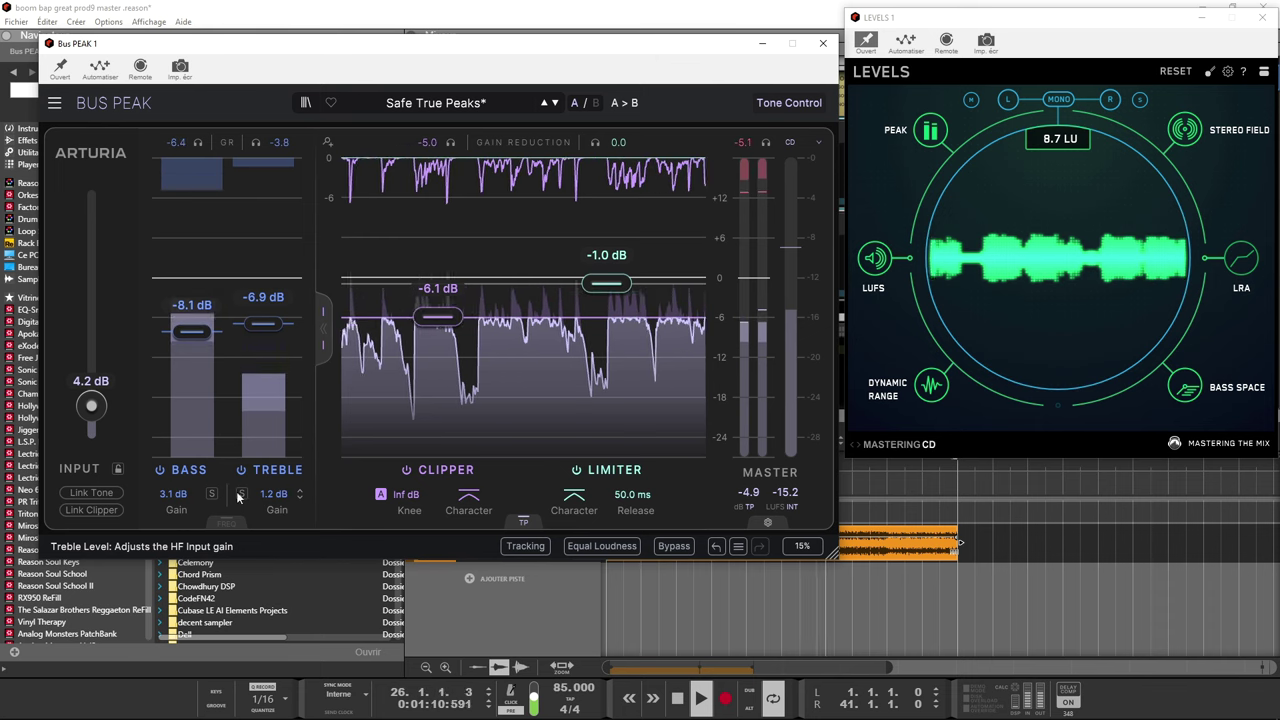
- Raise the input gain to 5.8 dB and the clipper ceiling to -3.5 dB, with the treble frequency lowered to 1.5 kHz
left_click_drag(91, 404, 91, 392)
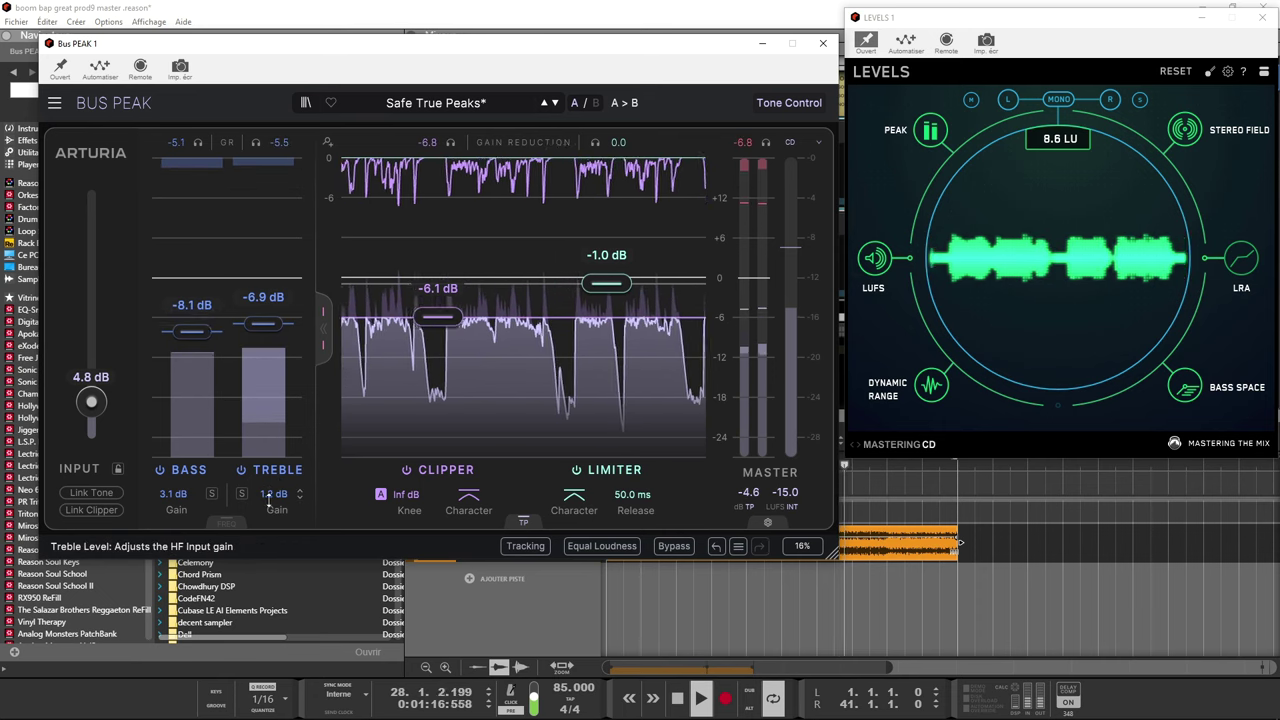
left_click(233, 522)
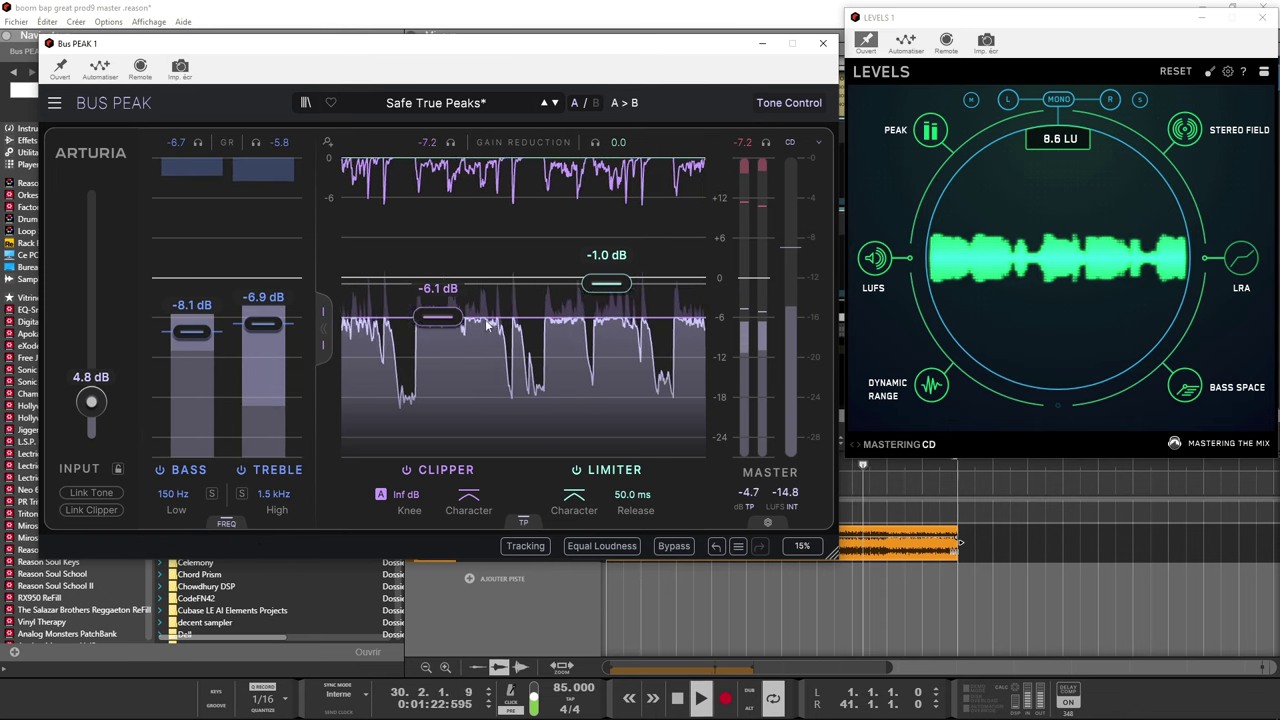
left_click_drag(437, 318, 437, 302)
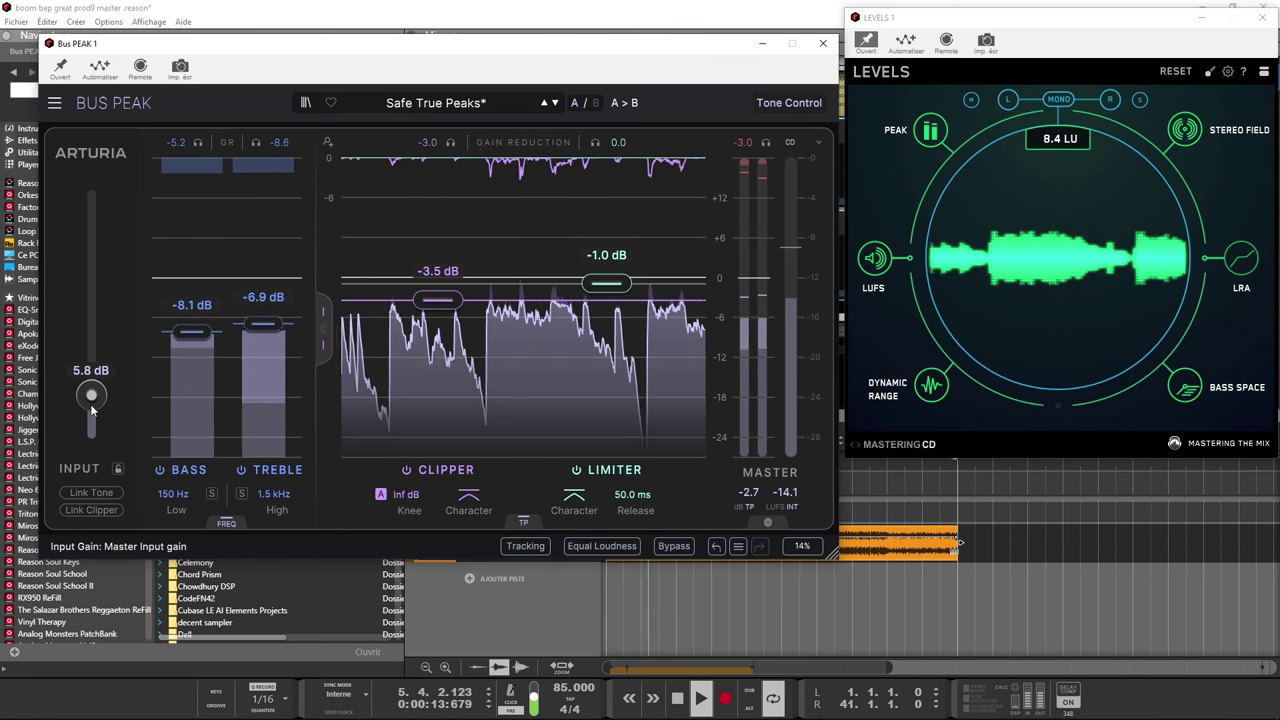
- Lower the treble band's ceiling to -9.9 dB and its gain to -1.8 dB
left_click_drag(260, 328, 262, 338)
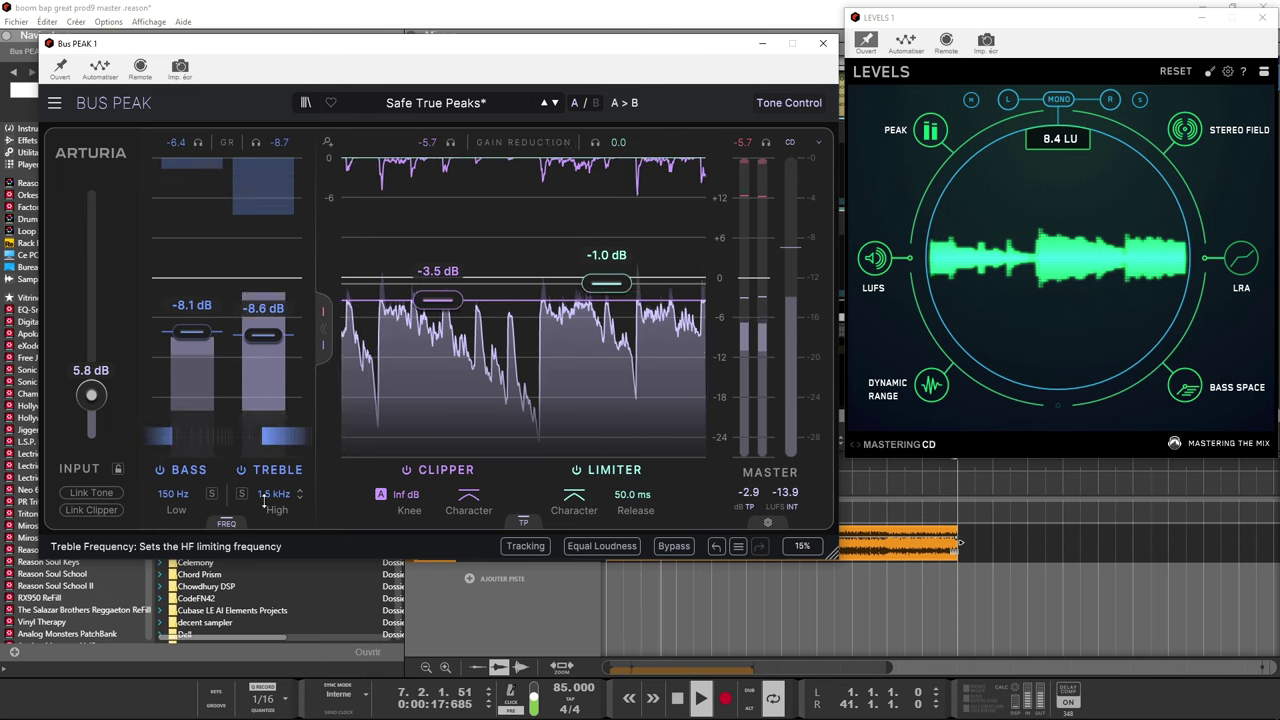
left_click(216, 522)
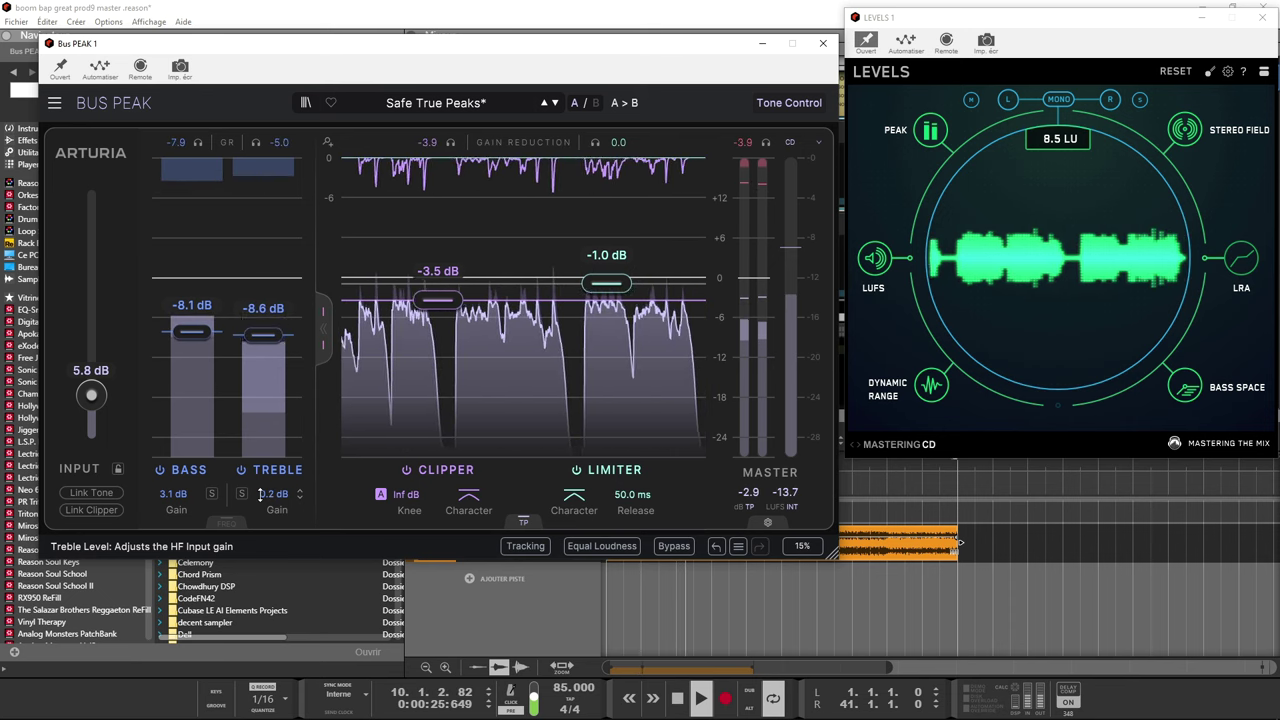
scroll(259, 494, "up", 5)
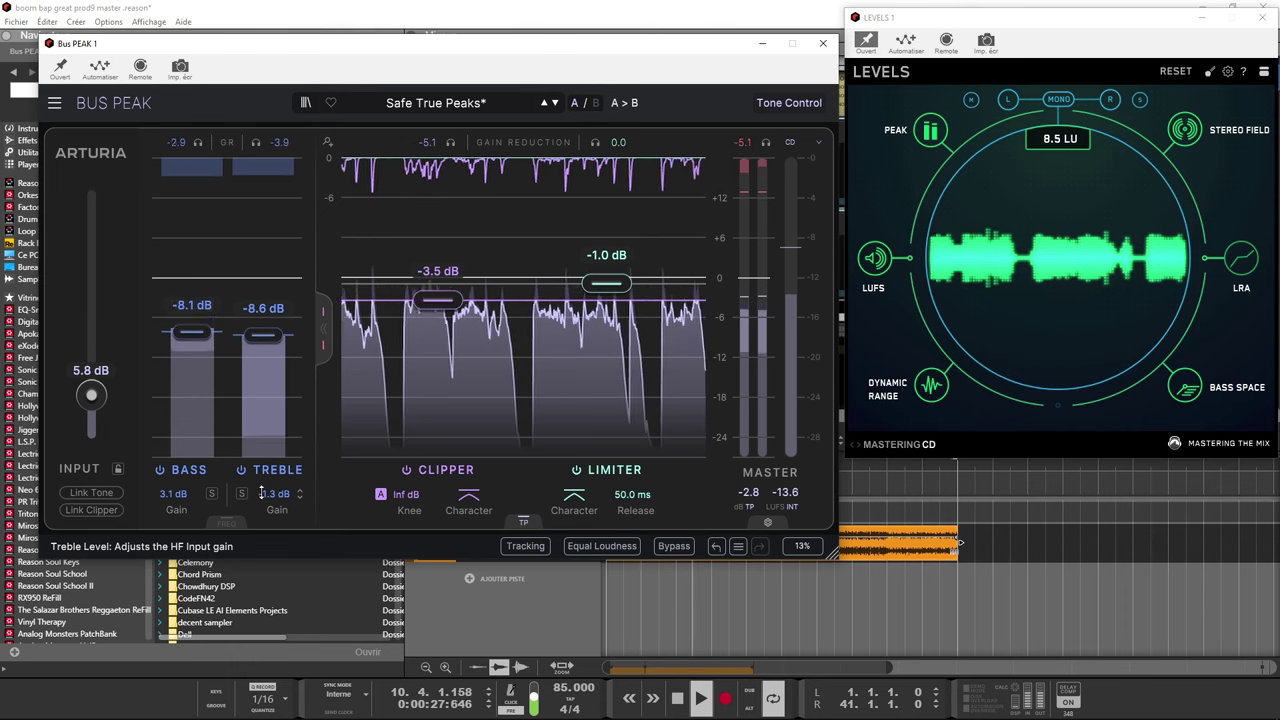
left_click_drag(263, 333, 263, 344)
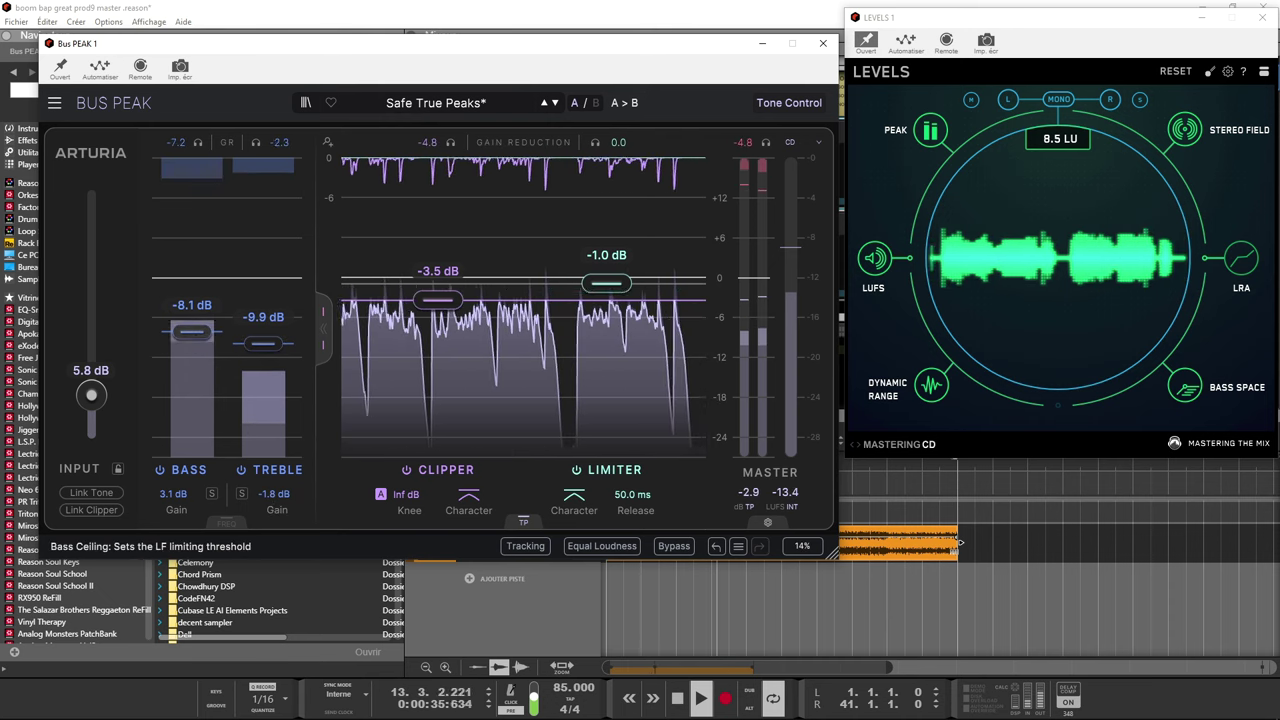
- Lower the bass band's ceiling to -9.3 dB and its gain to 2.1 dB
left_click_drag(195, 334, 192, 342)
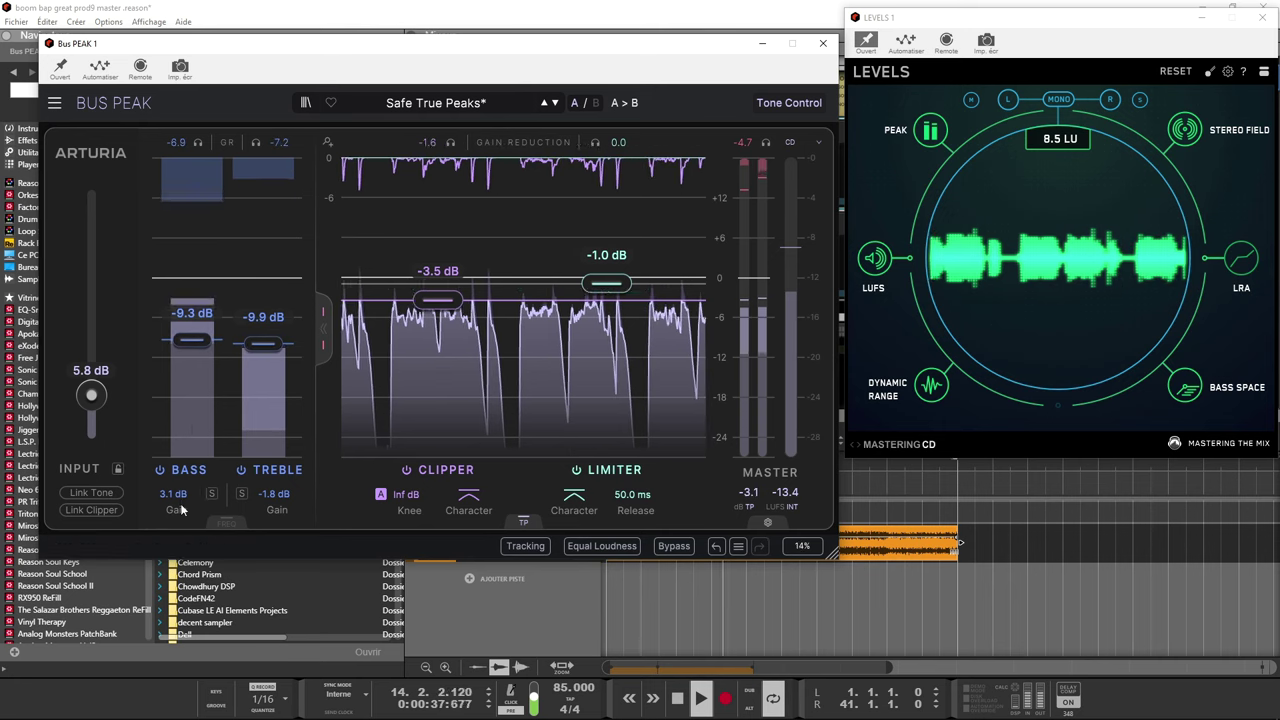
scroll(175, 493, "down", 5)
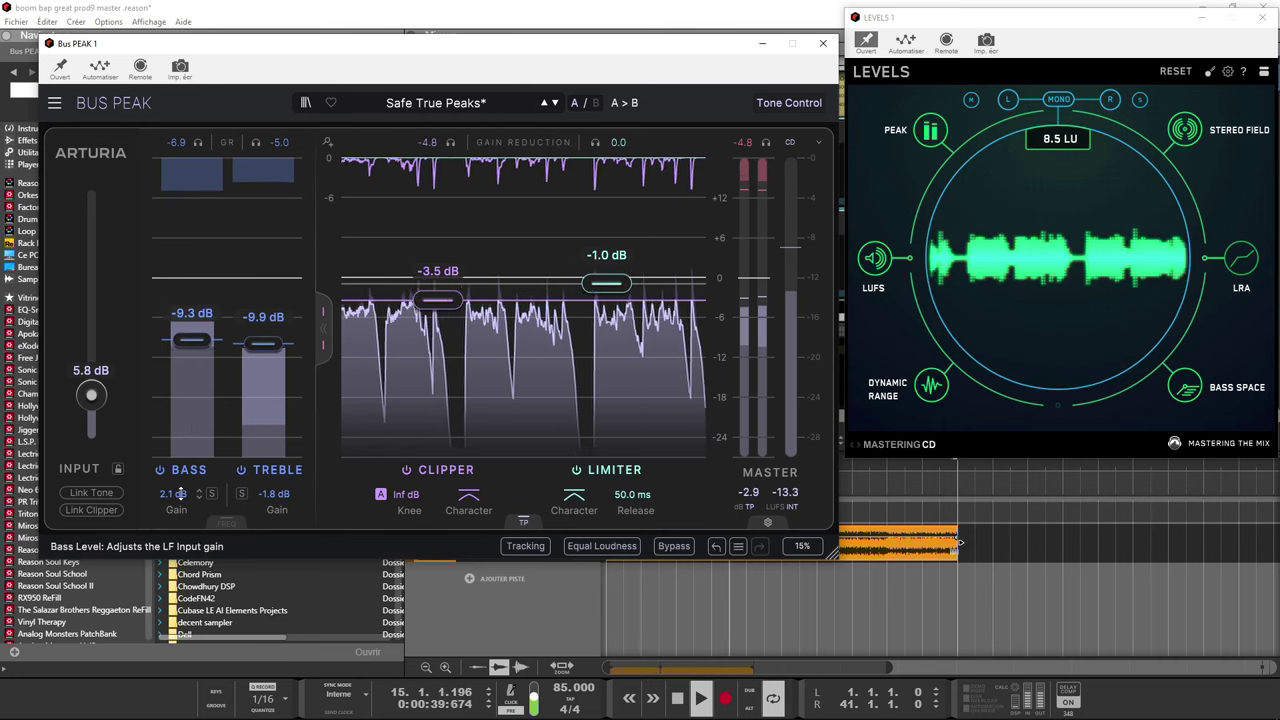
- Raise the input gain to 6.4 dB and fine-tune the ceilings to -10.0 dB for treble and -3.4 dB for the clipper
scroll(100, 401, "up", 3)
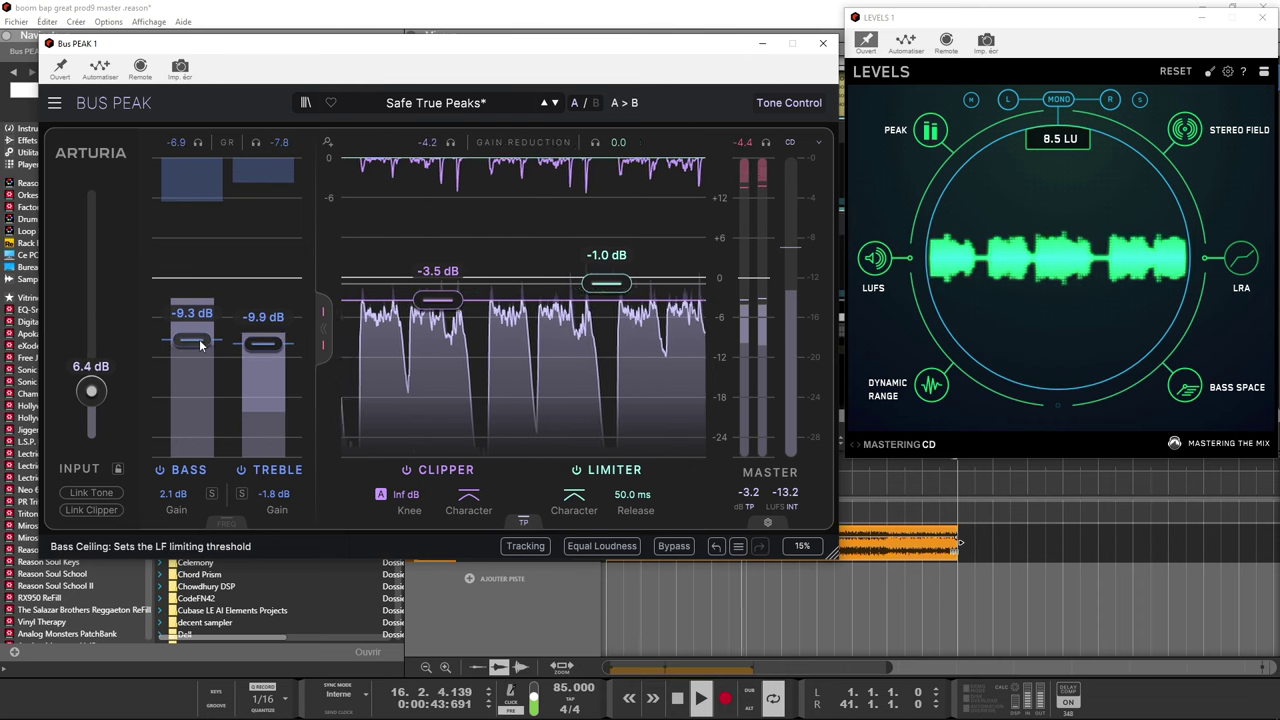
scroll(261, 350, "down", 1)
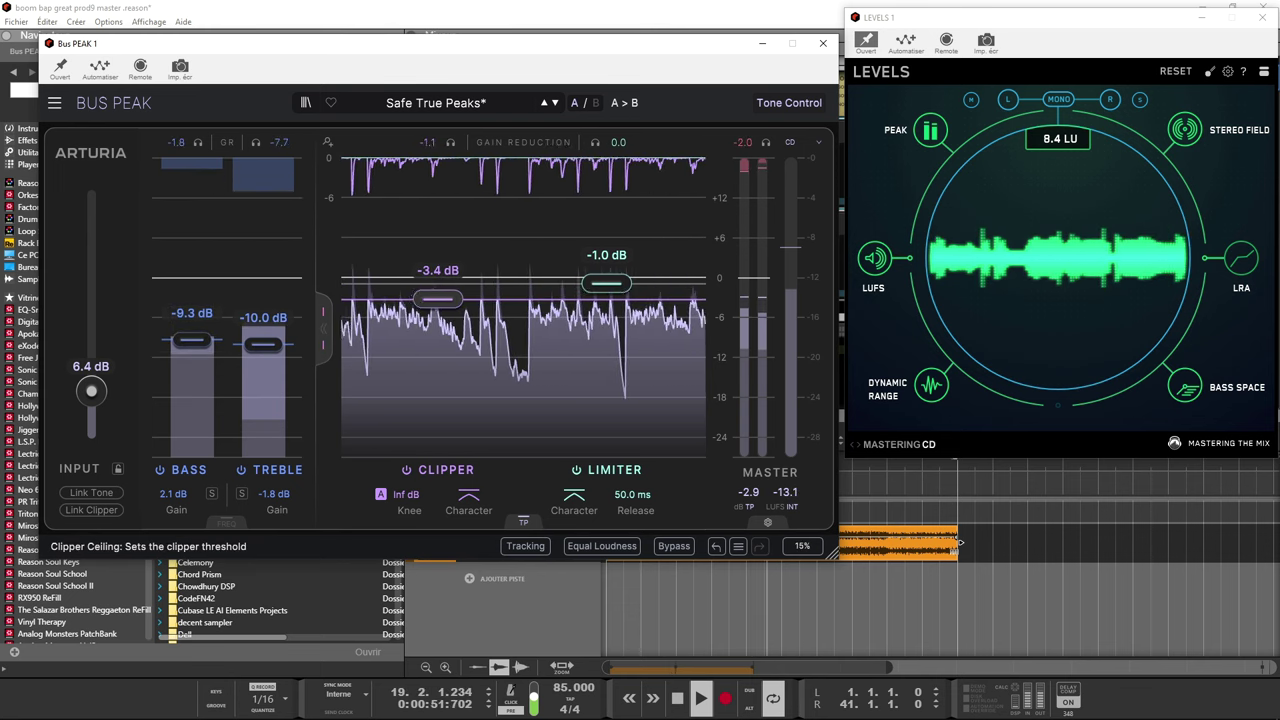
scroll(428, 306, "up", 1)
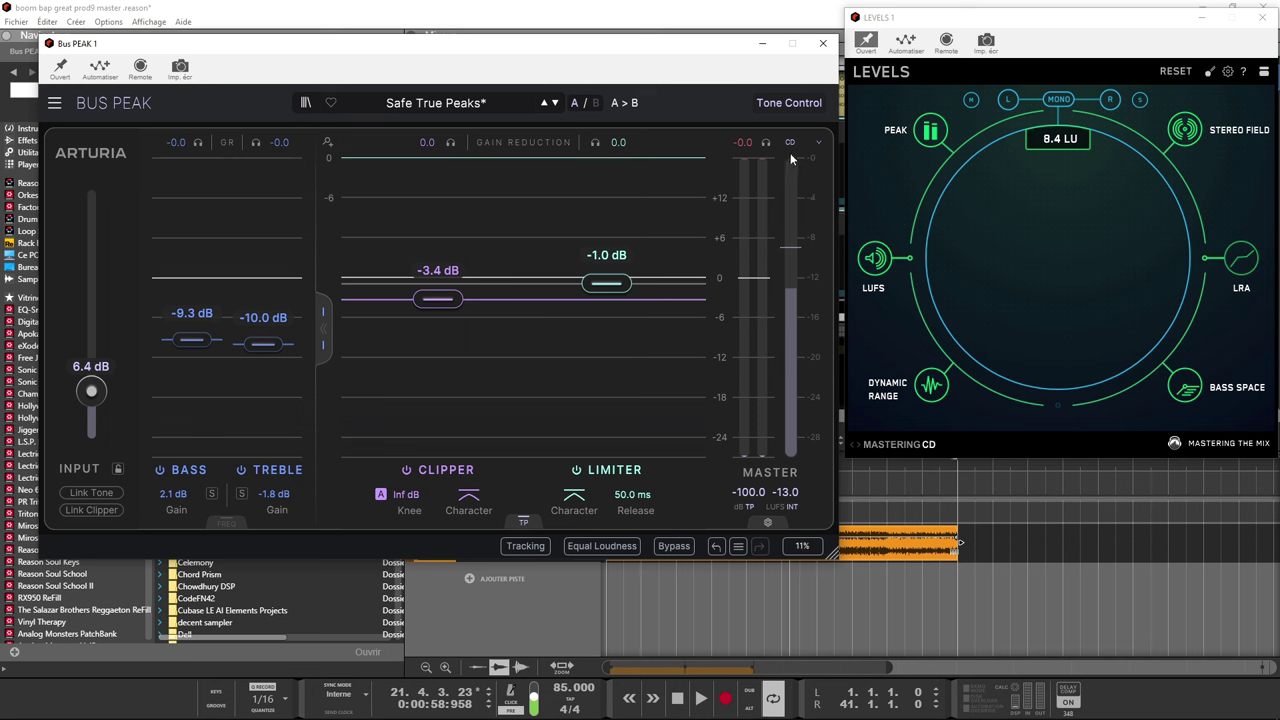
- Check the master loudness target options, collapse the bass and treble section, and close Bus PEAK
left_click(819, 144)
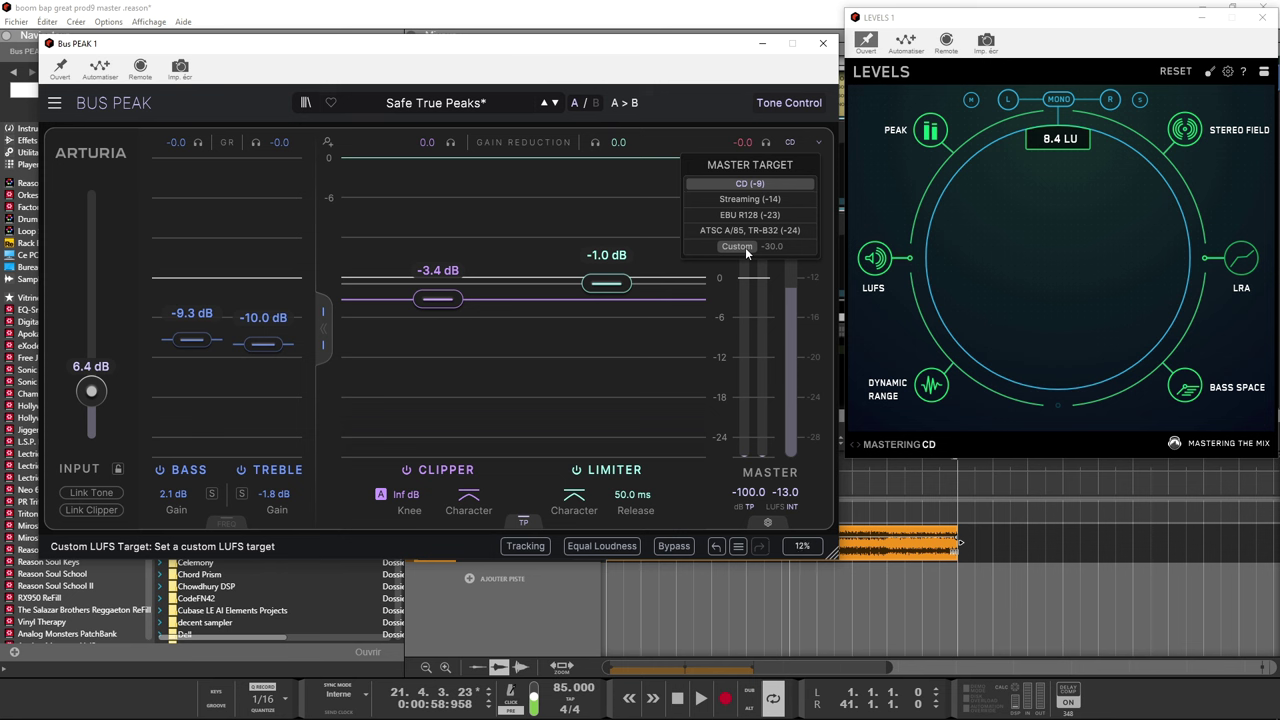
left_click(323, 343)
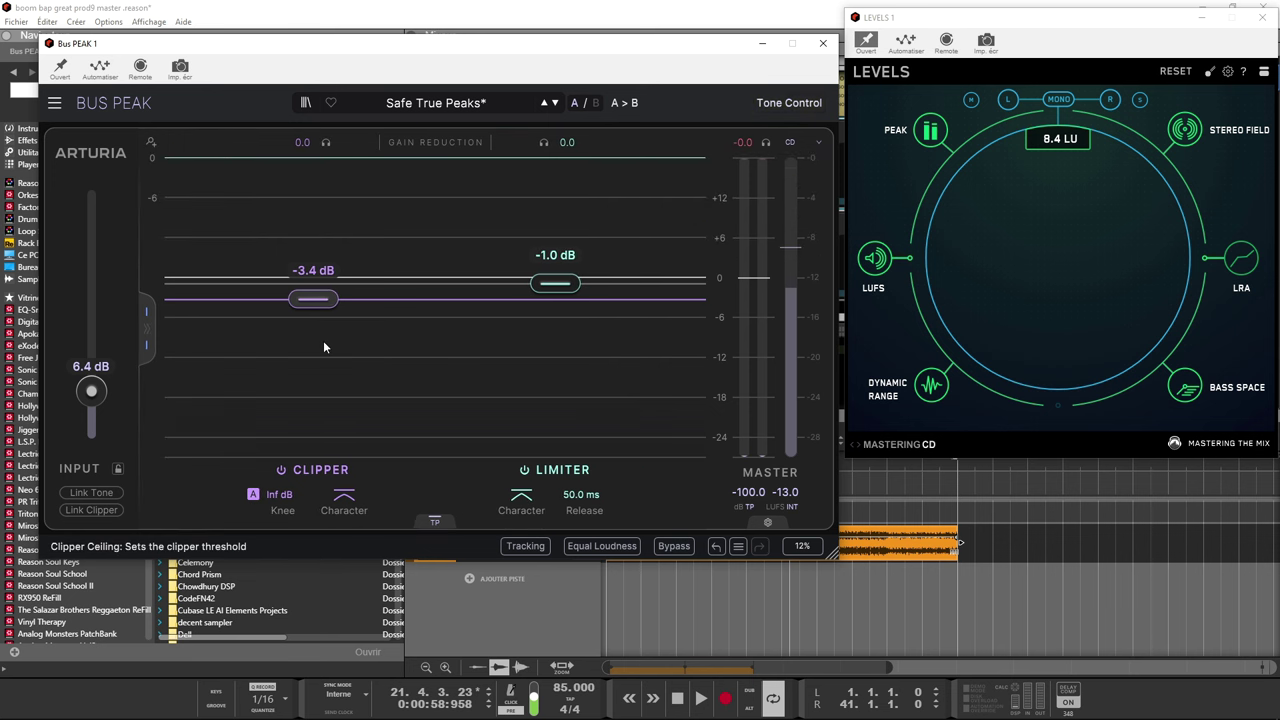
left_click(825, 45)
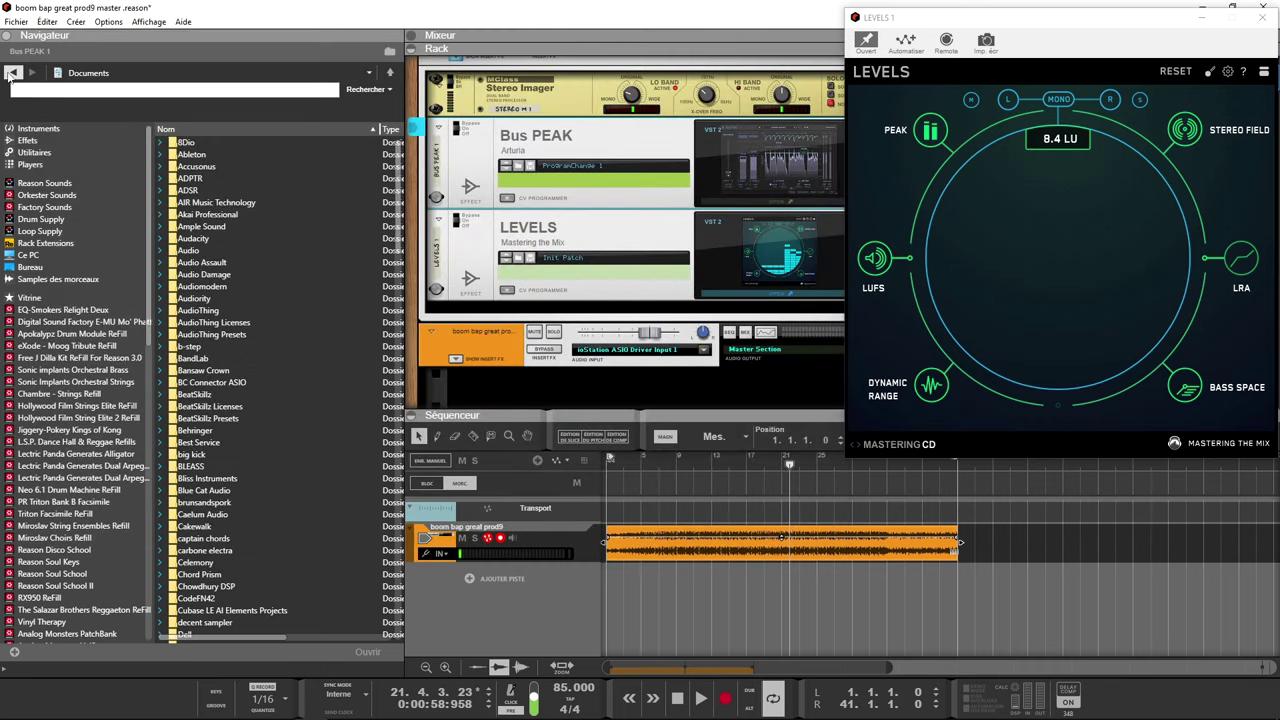
- Insert the Bus FORCE effect between Bus PEAK and LEVELS in the rack
left_click_drag(265, 236, 507, 216)
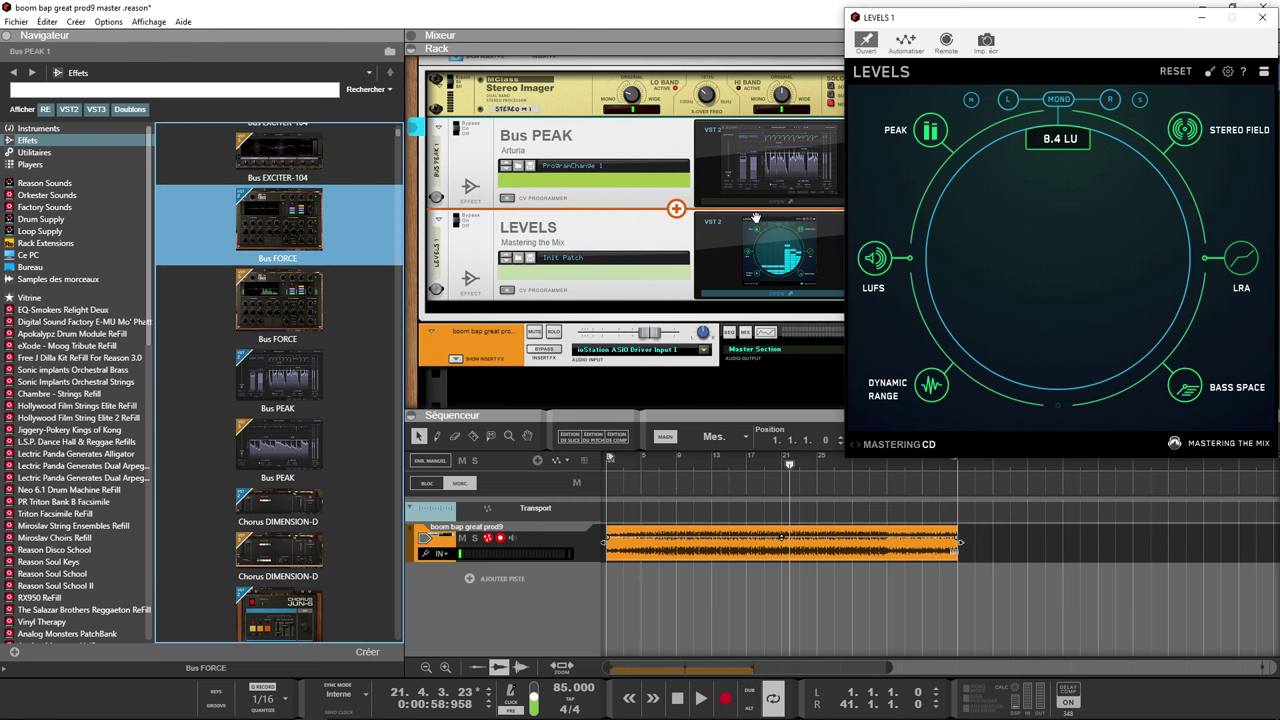
left_click_drag(755, 217, 757, 222)
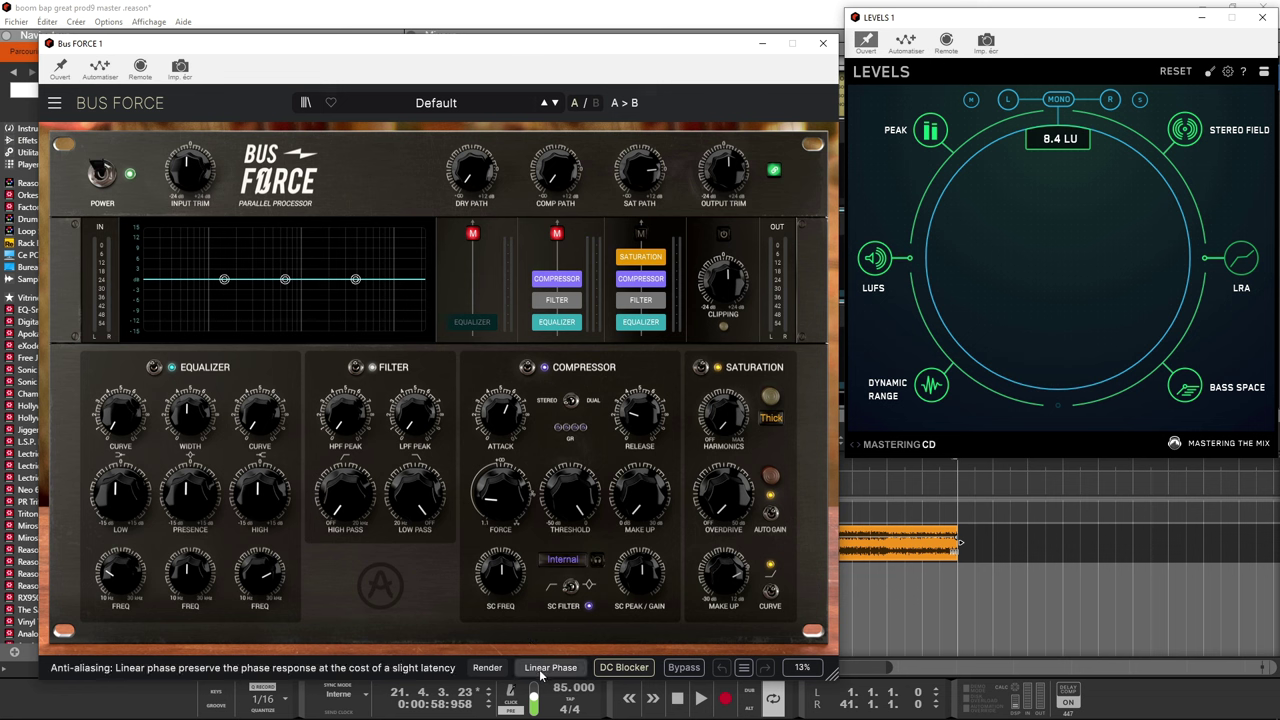
- Try Minimum Phase anti-aliasing on Bus FORCE and return it to Linear Phase
left_click(541, 672)
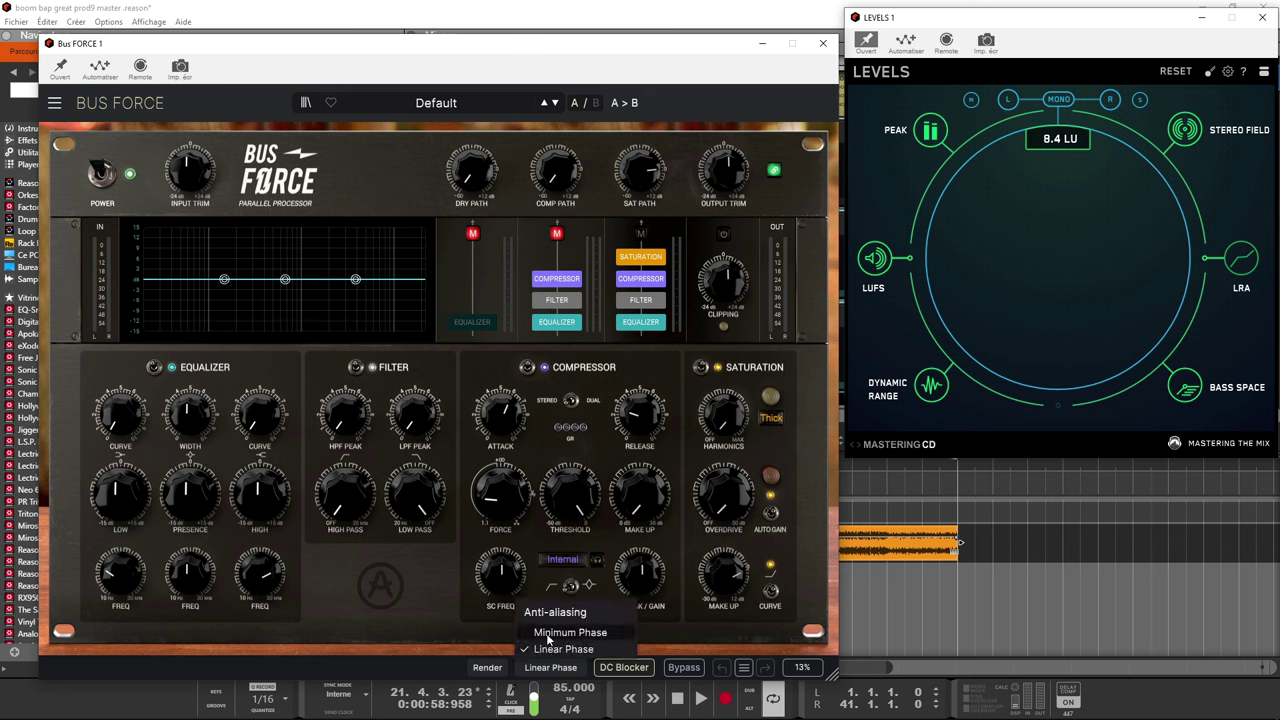
left_click(547, 634)
left_click(551, 667)
left_click(563, 649)
- Set the Bus FORCE oversampling quality to Studio
left_click(487, 667)
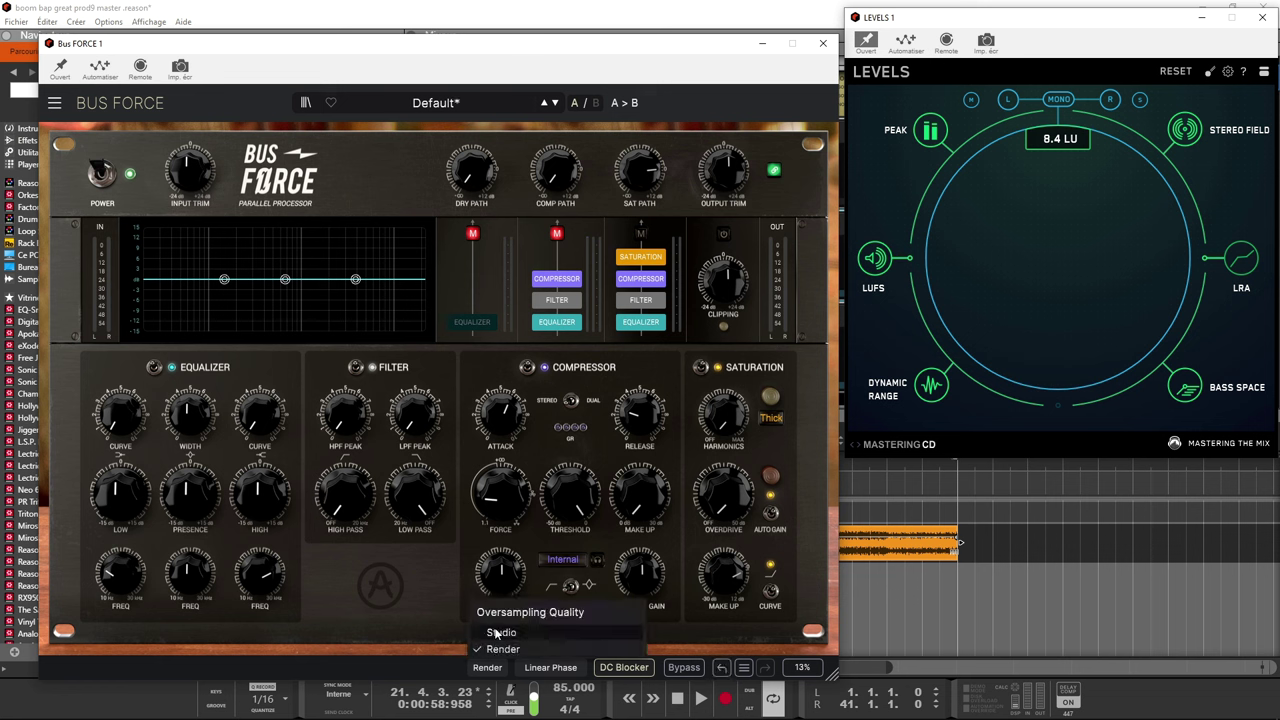
left_click(495, 634)
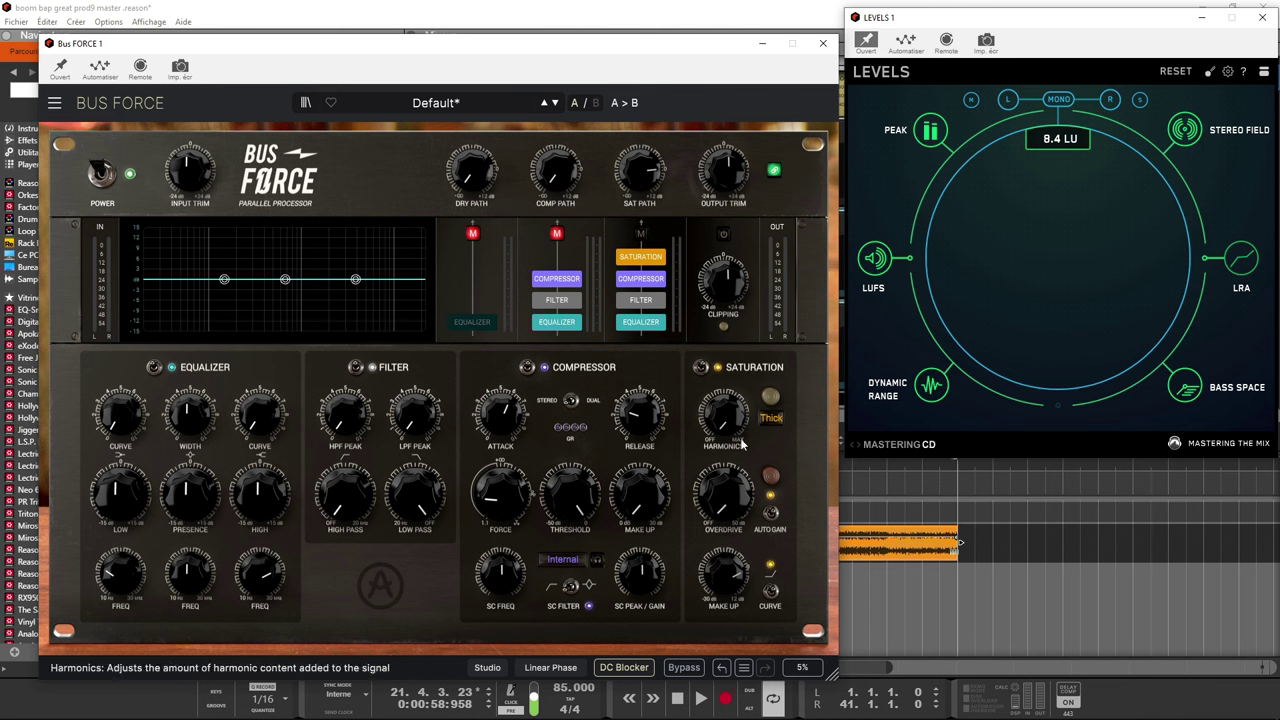
mouse_move(741, 426)
mouse_move(737, 289)
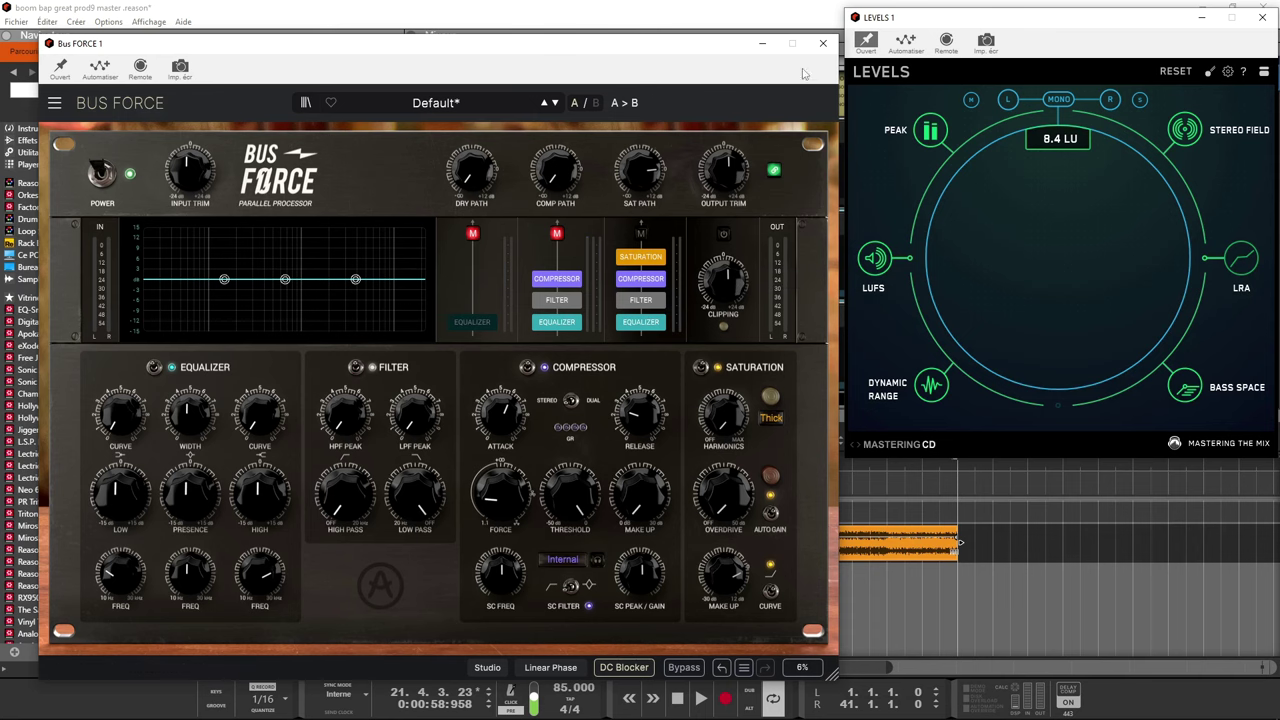
- Move Bus FORCE above Bus PEAK in the effect chain and reopen its interface
left_click(822, 43)
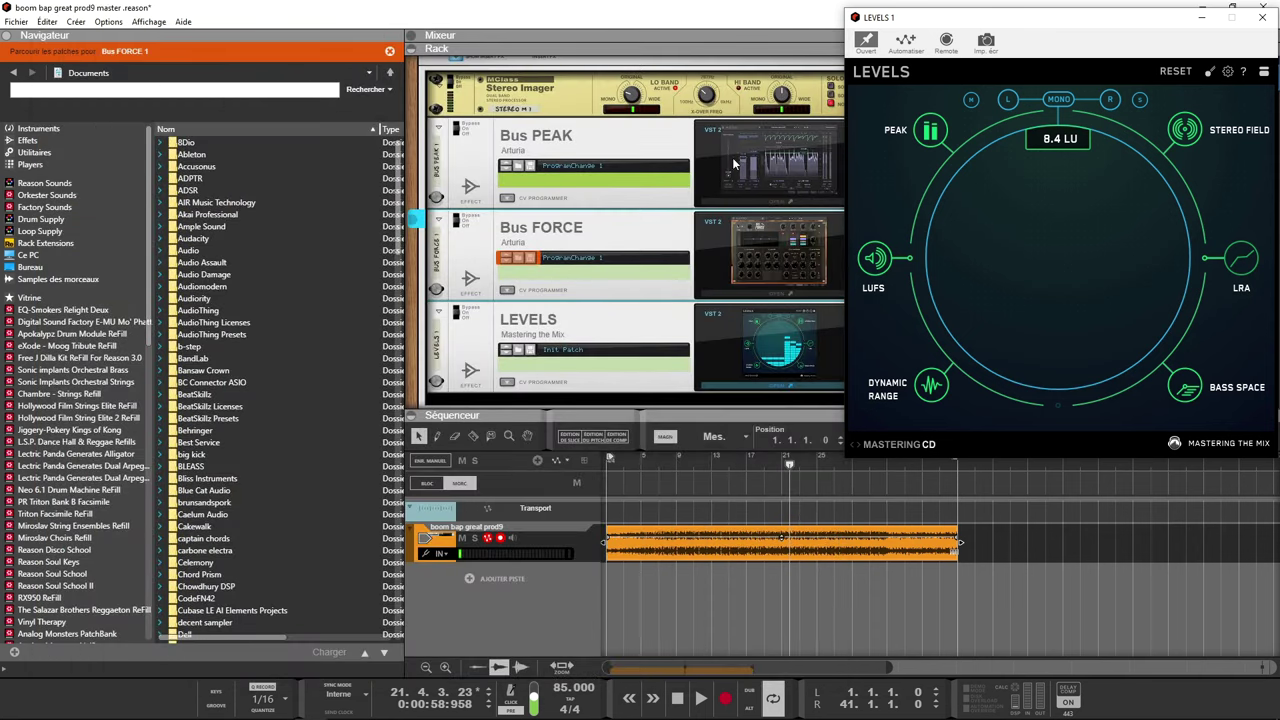
mouse_move(605, 245)
left_mouse_down()
mouse_move(640, 205)
mouse_move(668, 198)
left_mouse_up()
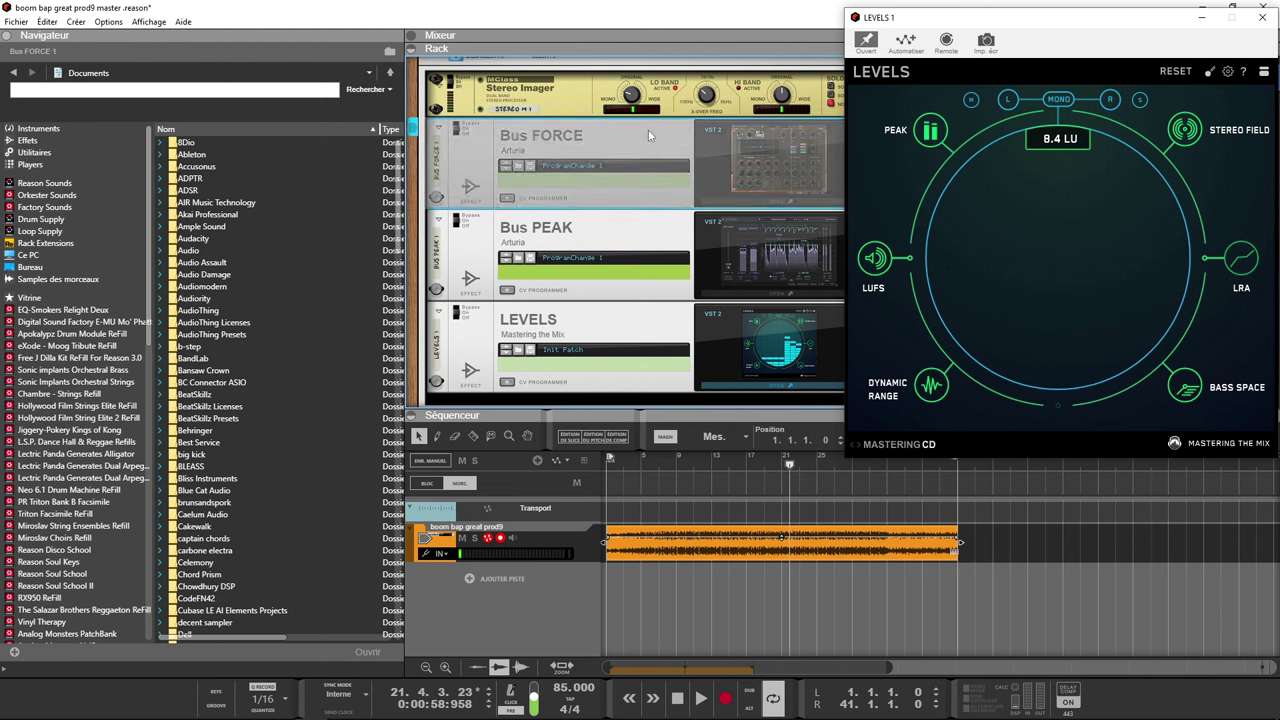
left_click(738, 178)
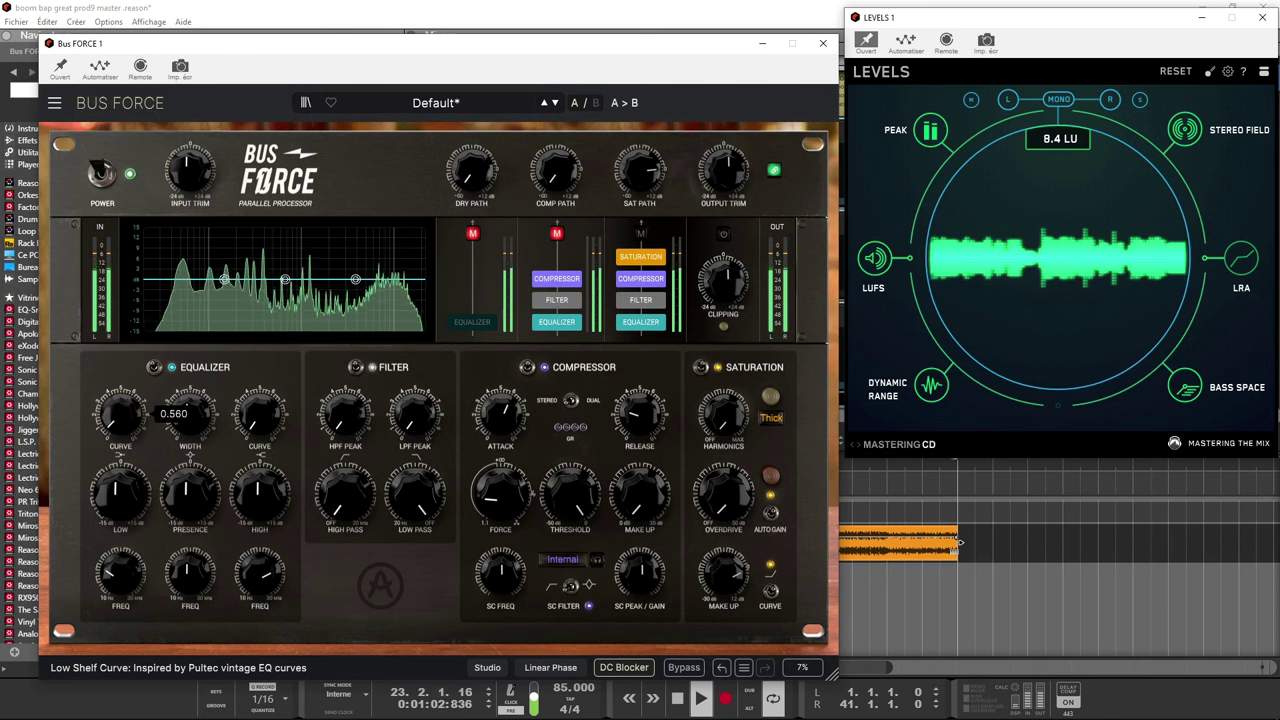
- Shape the equalizer with a 2.64 dB low-shelf boost and a presence cut, and blend in the unmuted dry path
left_click_drag(118, 492, 118, 470)
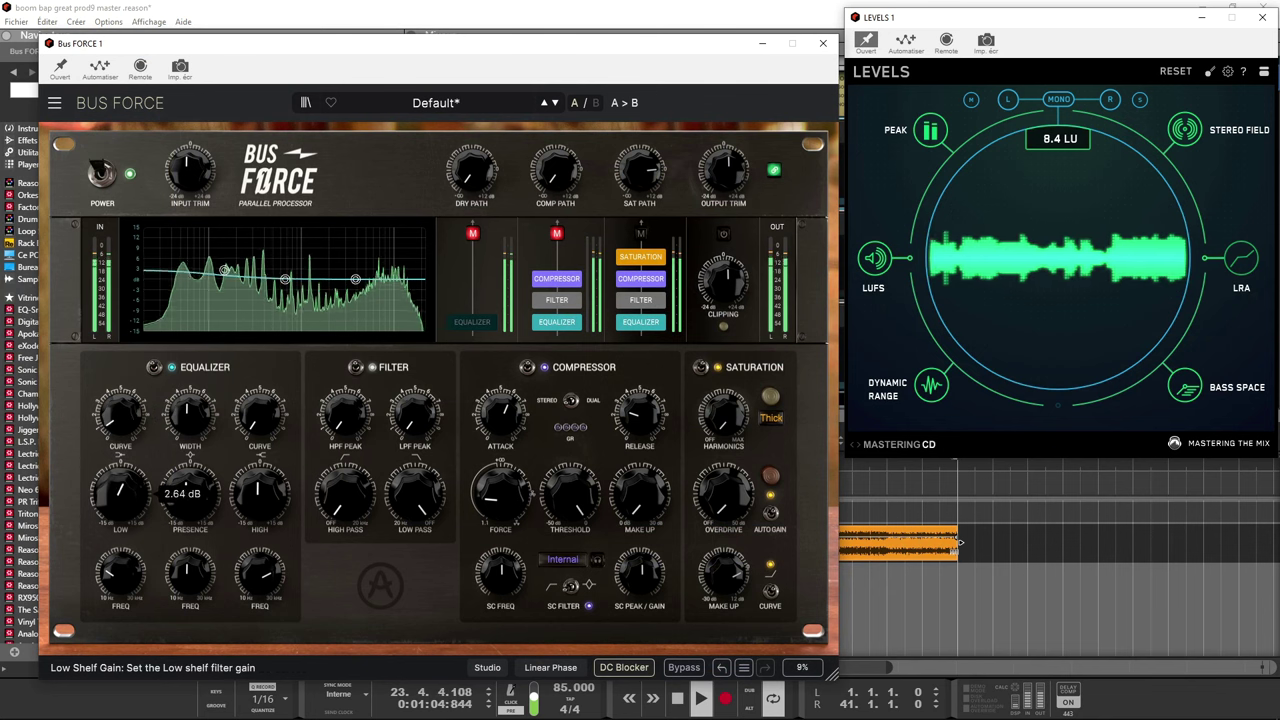
left_click_drag(259, 490, 265, 489)
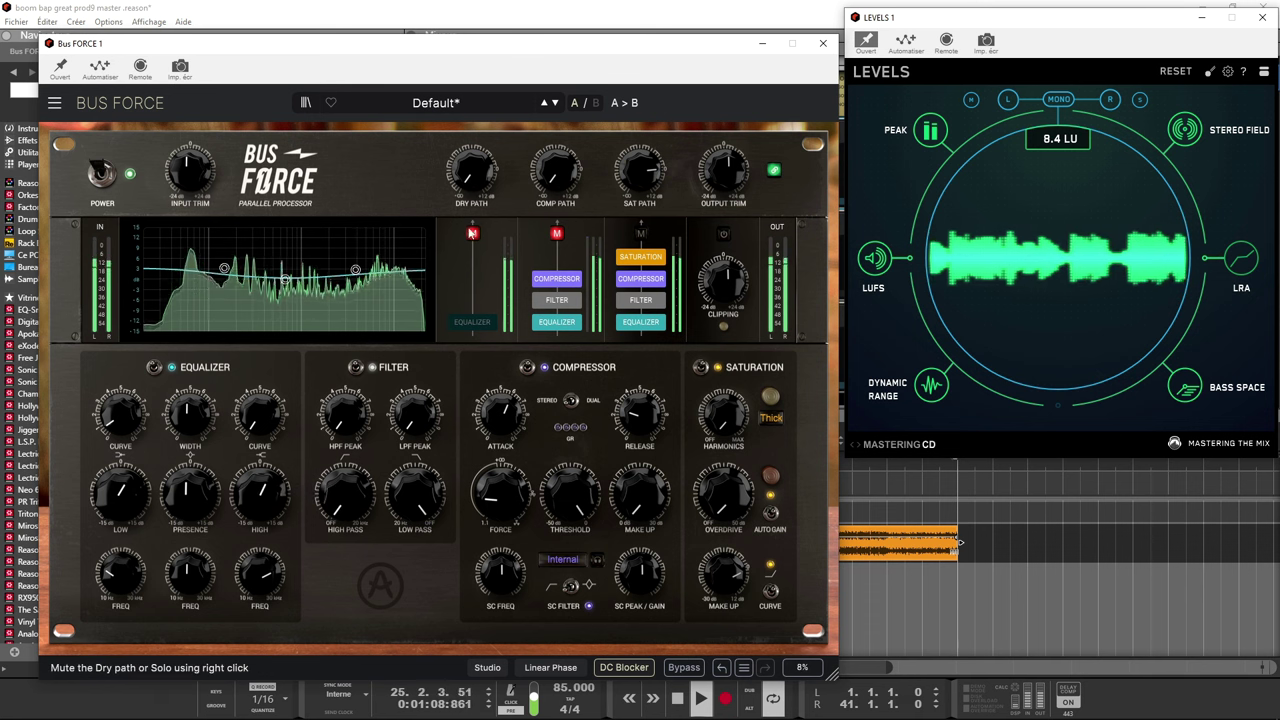
mouse_move(471, 172)
left_mouse_down()
mouse_move(471, 195)
mouse_move(474, 175)
left_mouse_up()
left_click_drag(261, 491, 190, 510)
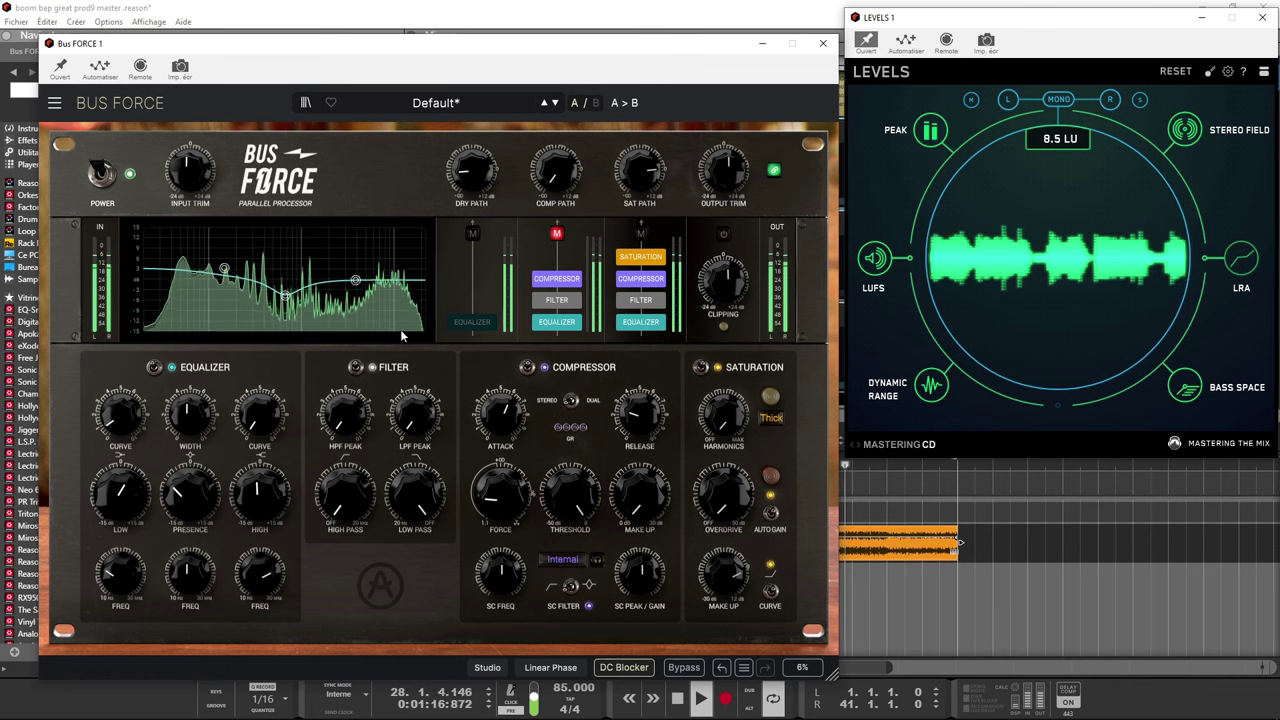
left_click_drag(470, 173, 470, 157)
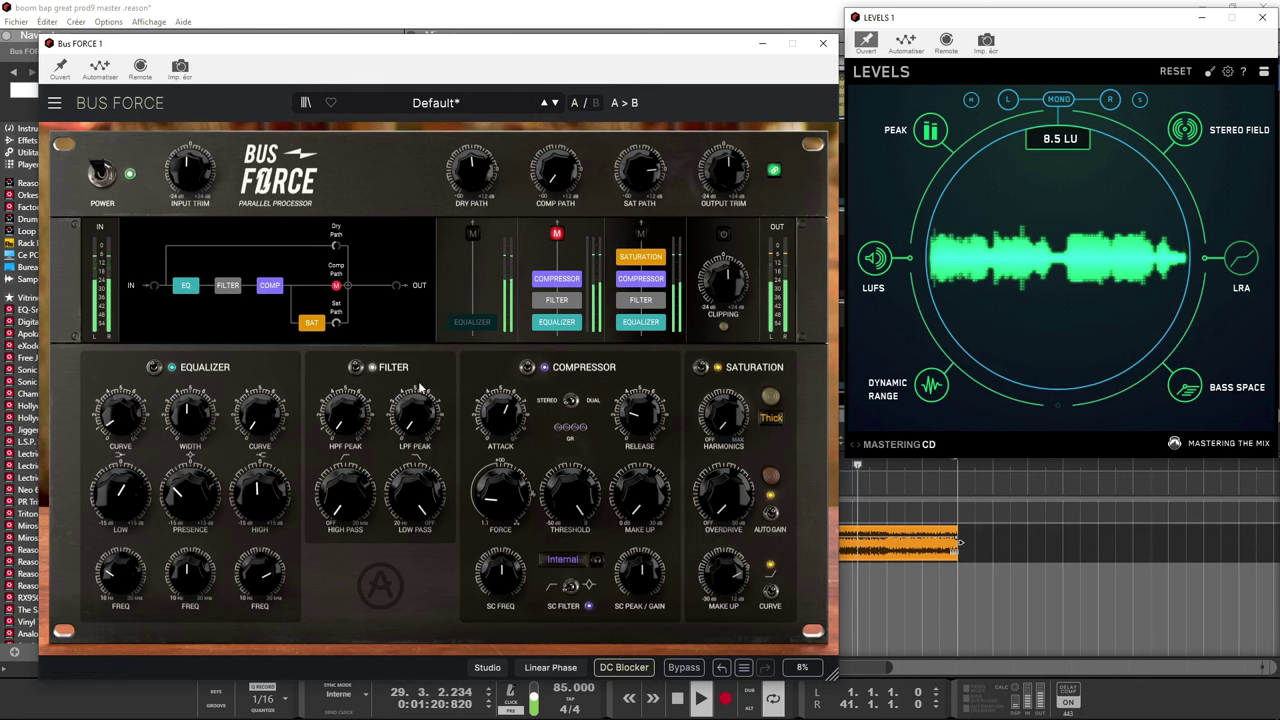
- Raise the high-pass frequency, set the low-pass to 13945 Hz, and increase the filter peaks
left_click(345, 490)
left_click_drag(345, 490, 414, 488)
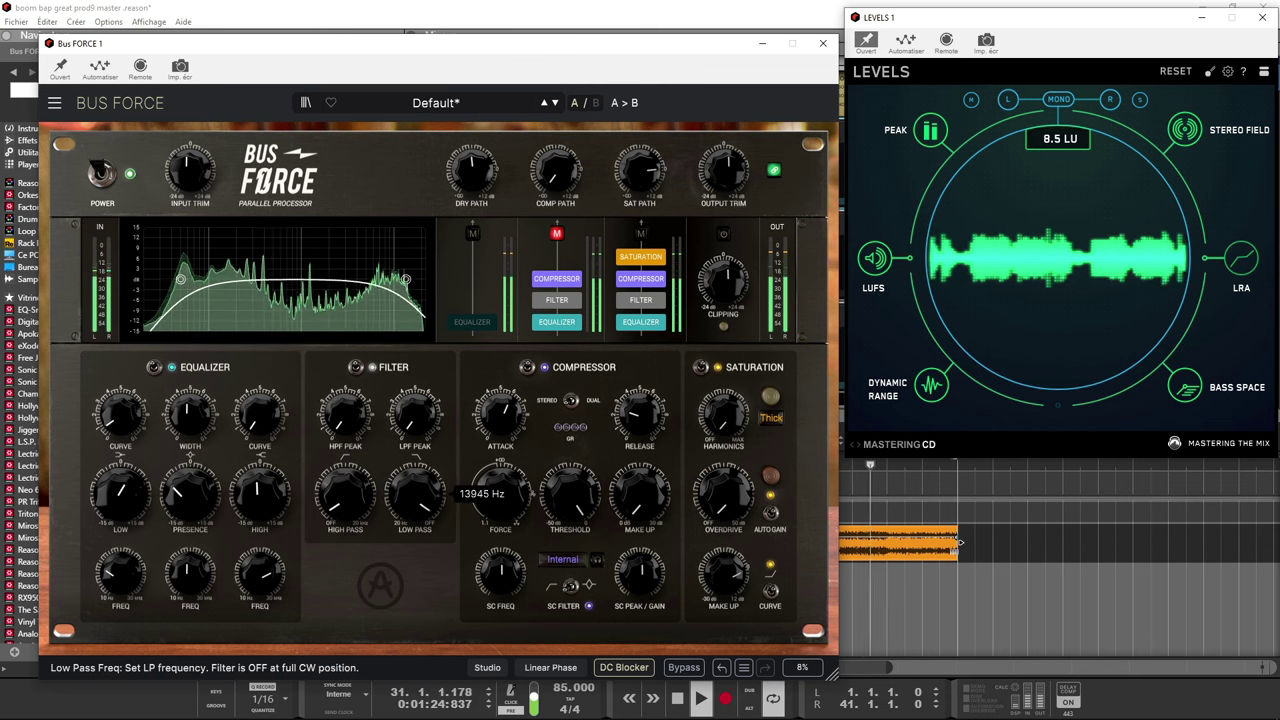
left_click(415, 412)
mouse_move(415, 412)
left_mouse_down()
mouse_move(345, 403)
mouse_move(415, 428)
left_mouse_up()
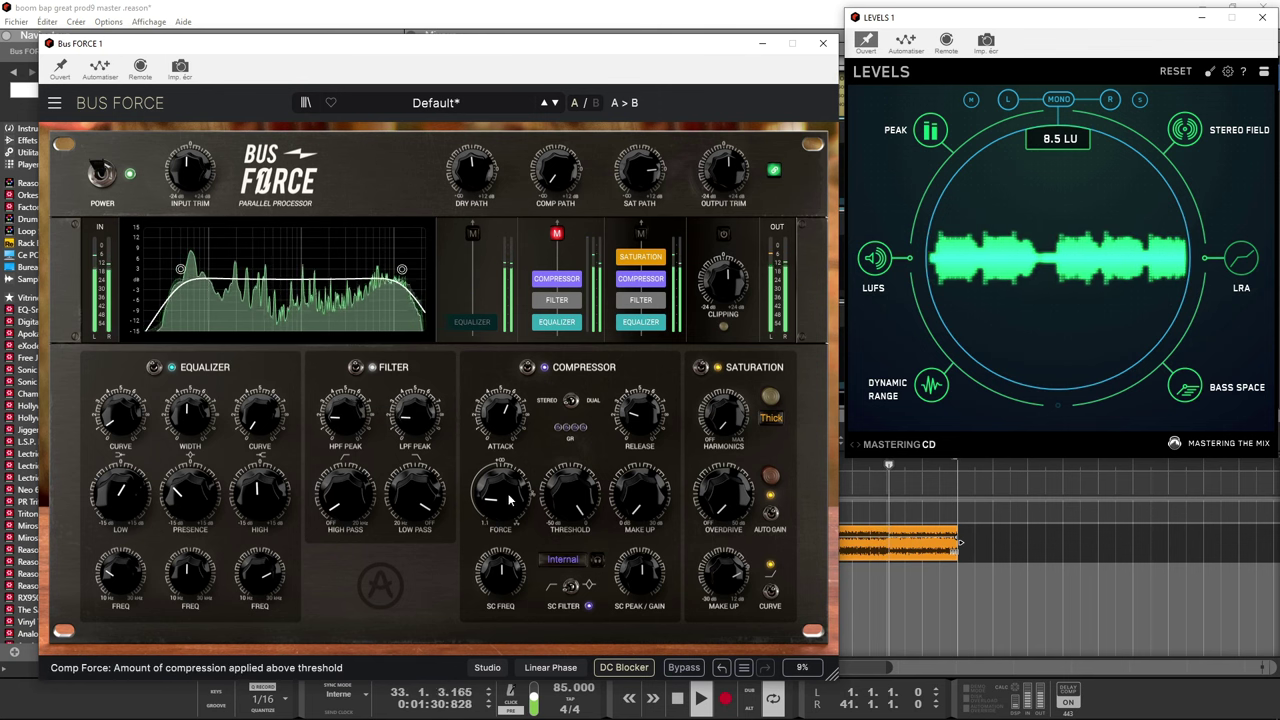
- Set up the compressor with a lower threshold, adjusted release, force of about 4.24 and added make-up gain
mouse_move(570, 490)
left_mouse_down()
mouse_move(570, 473)
mouse_move(570, 488)
left_mouse_up()
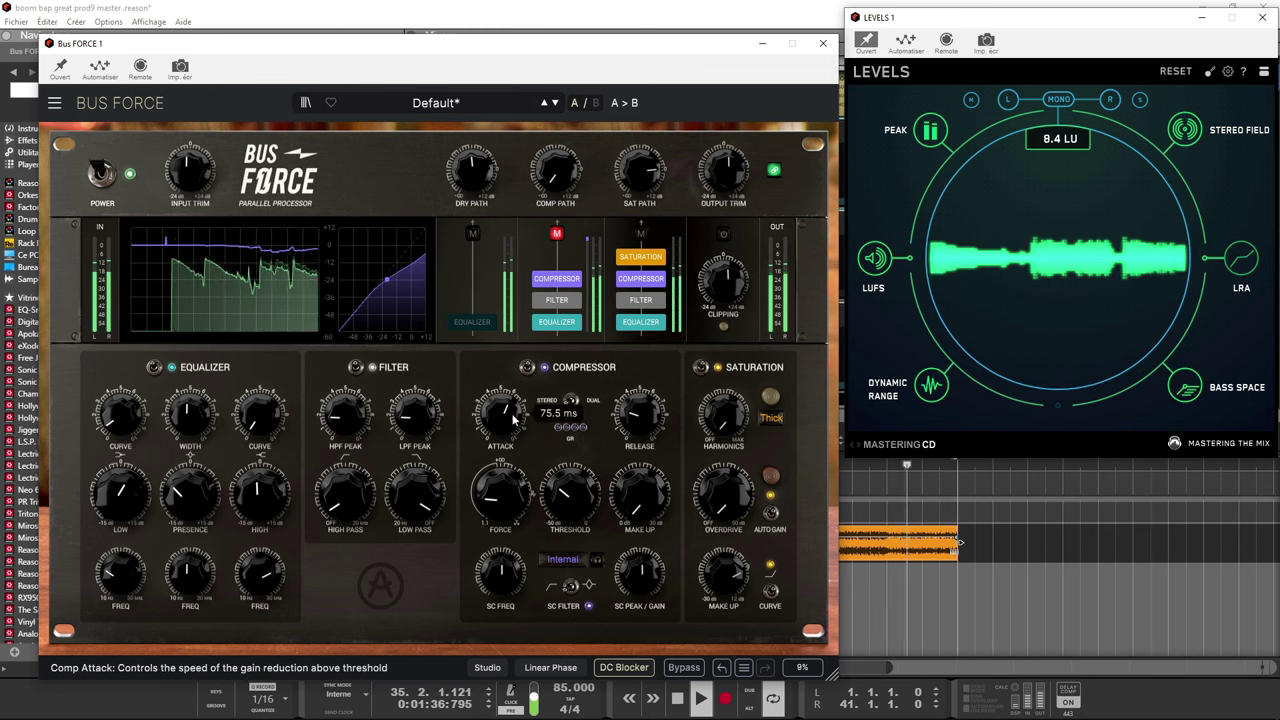
left_click_drag(641, 410, 641, 414)
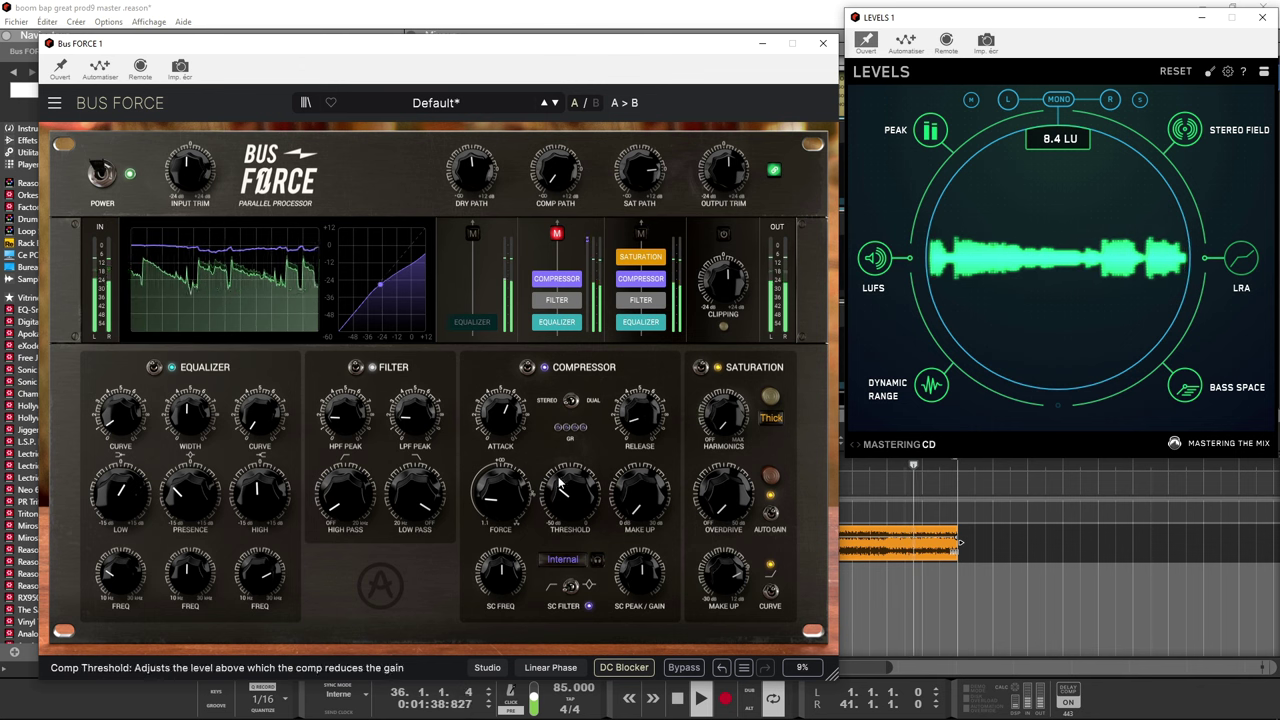
mouse_move(522, 500)
left_mouse_down()
mouse_move(522, 480)
mouse_move(520, 500)
left_mouse_up()
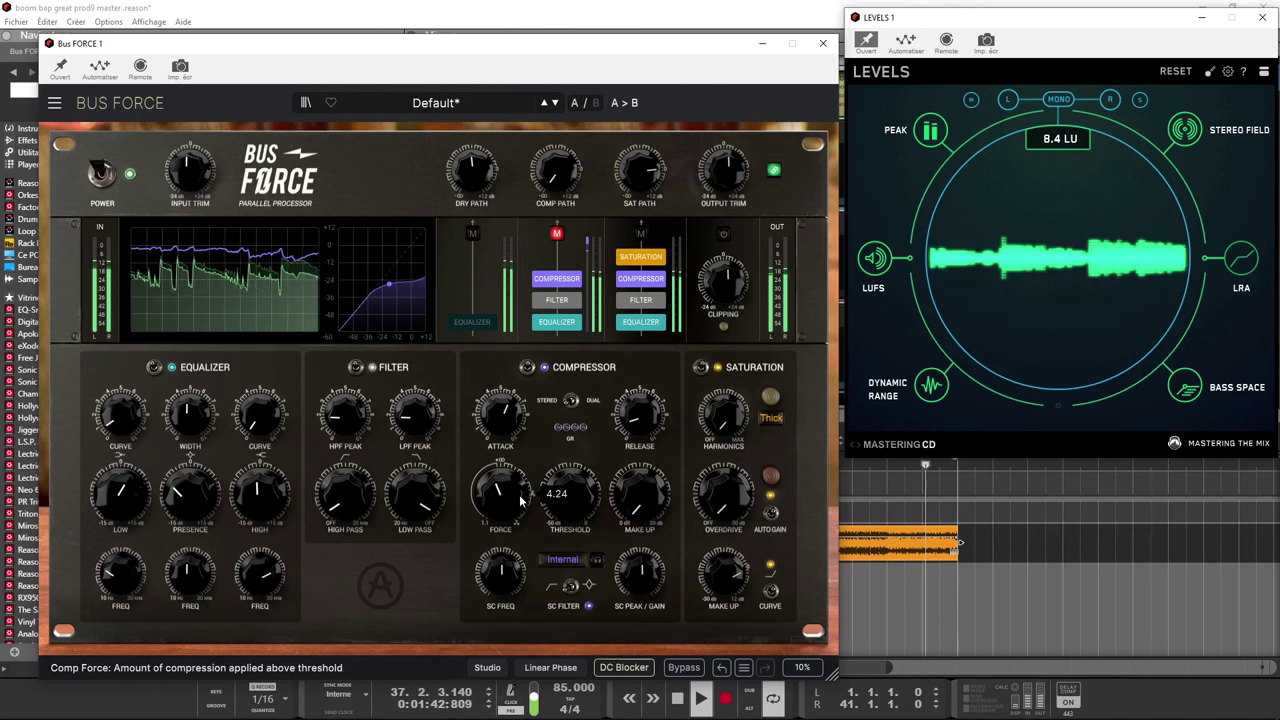
mouse_move(648, 503)
left_click_drag(648, 503, 648, 488)
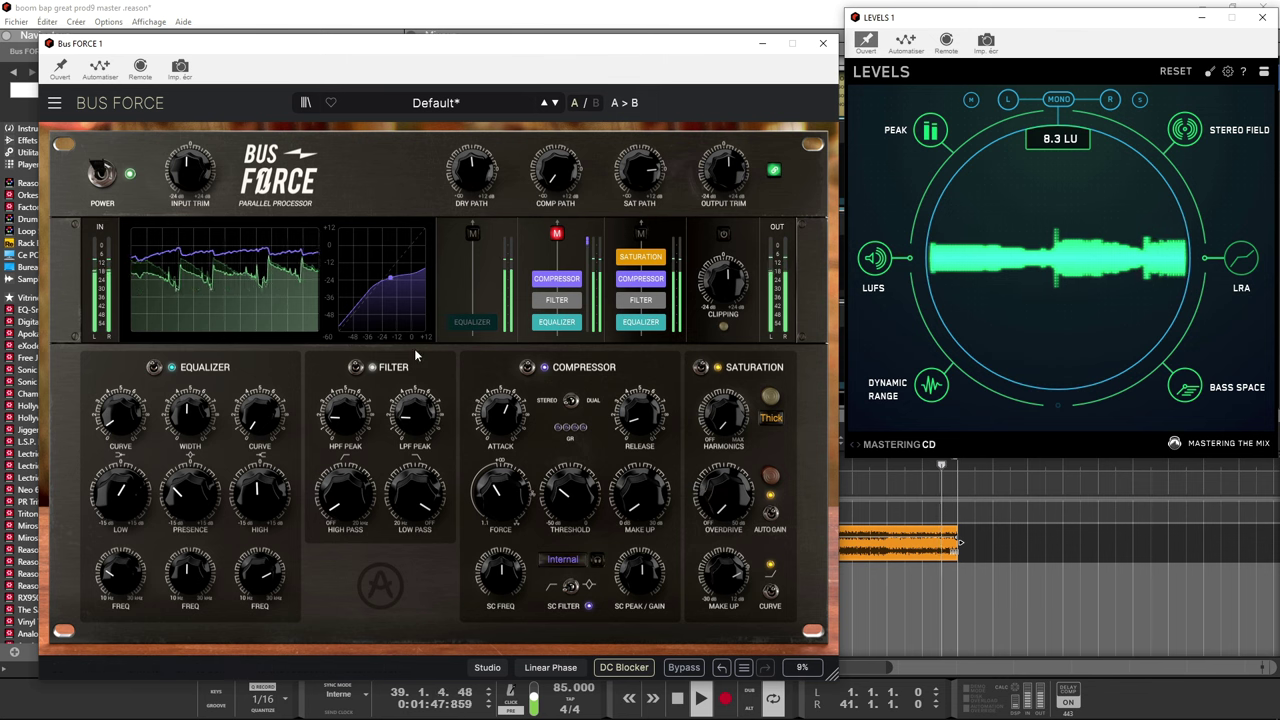
- Compare the sound with Bus FORCE bypassed, and unmute the compressor path at about -17.0 dB
left_click(101, 176)
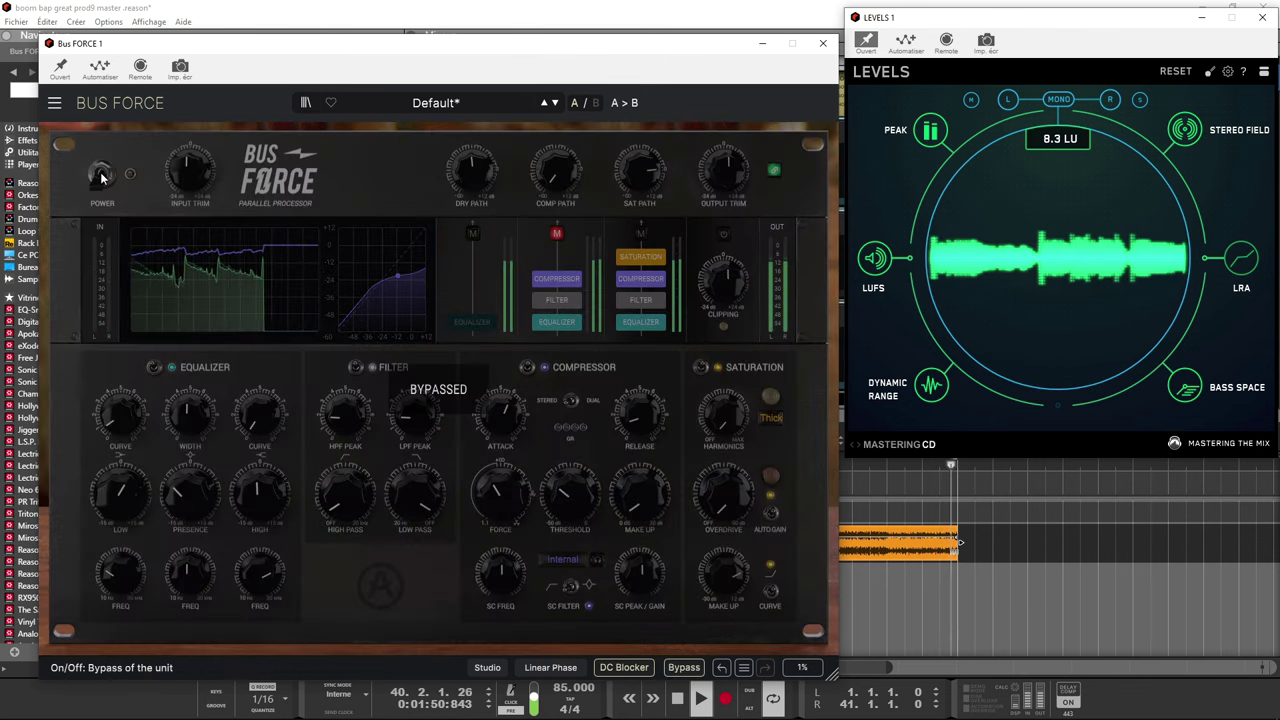
left_click(101, 176)
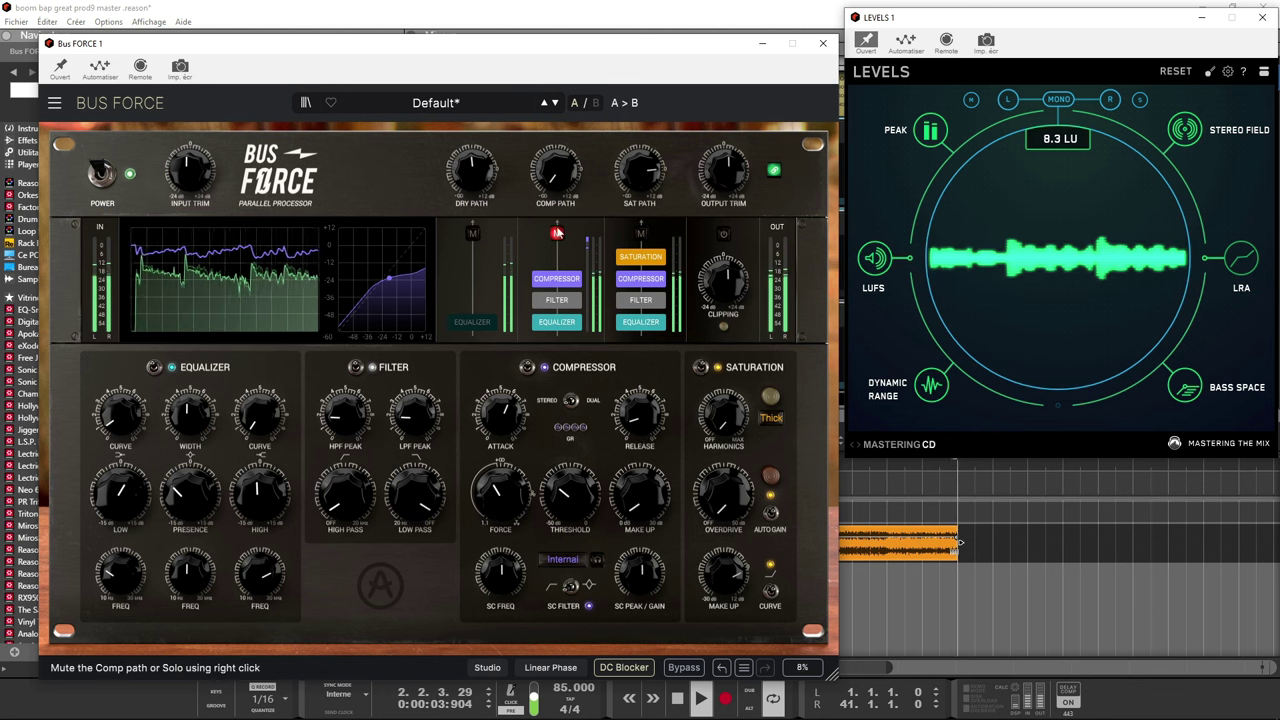
mouse_move(555, 172)
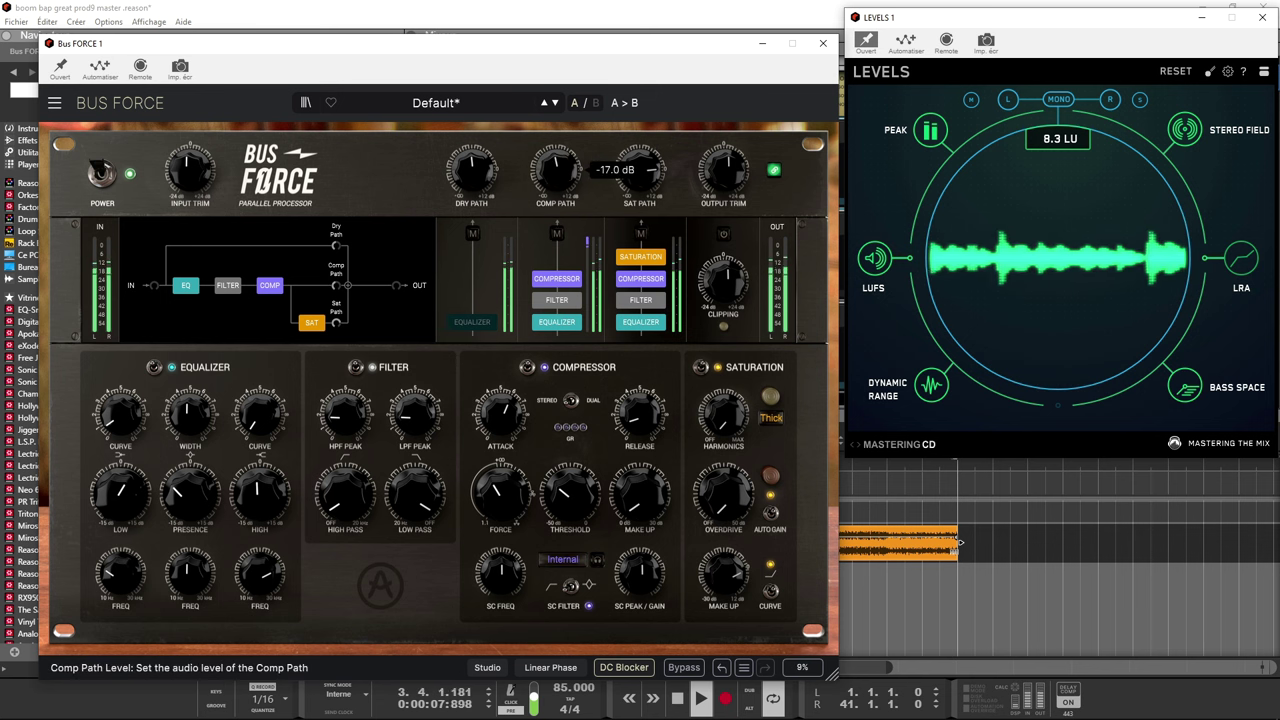
mouse_move(494, 188)
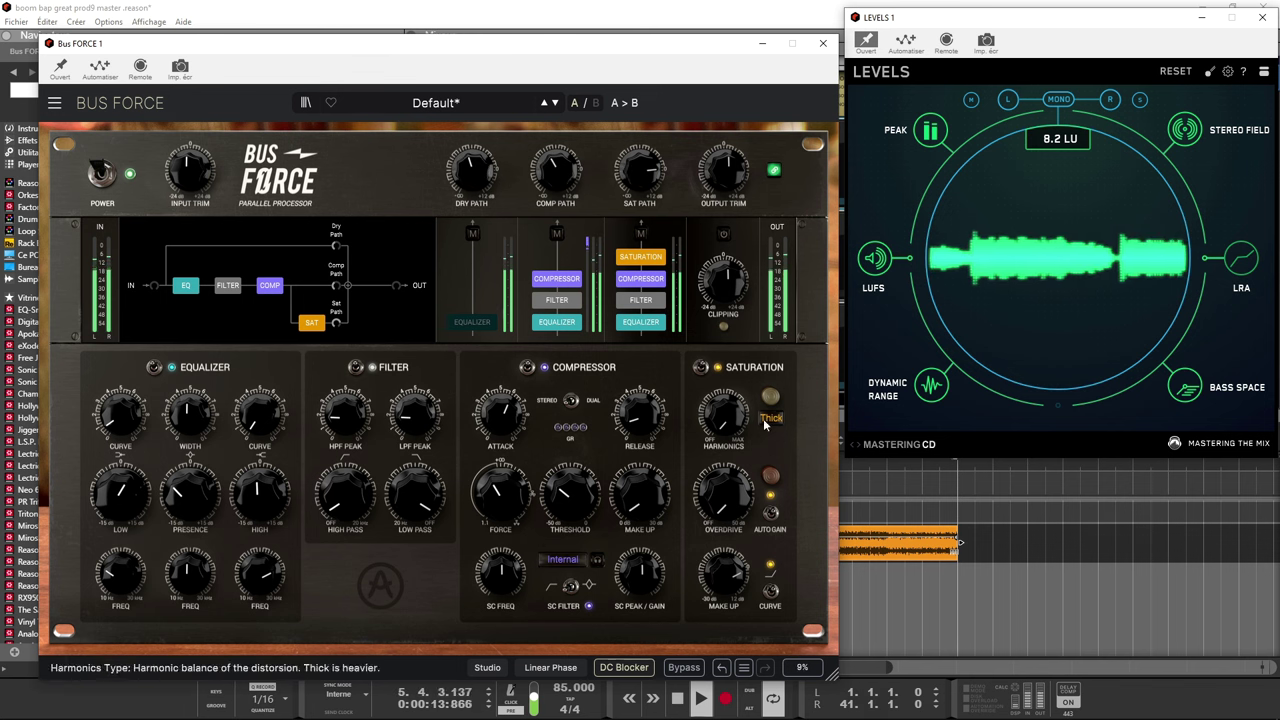
- Set the saturation harmonics to 6.24 dB and enable output clipping with a -1.34 dB threshold
left_click_drag(723, 413, 723, 393)
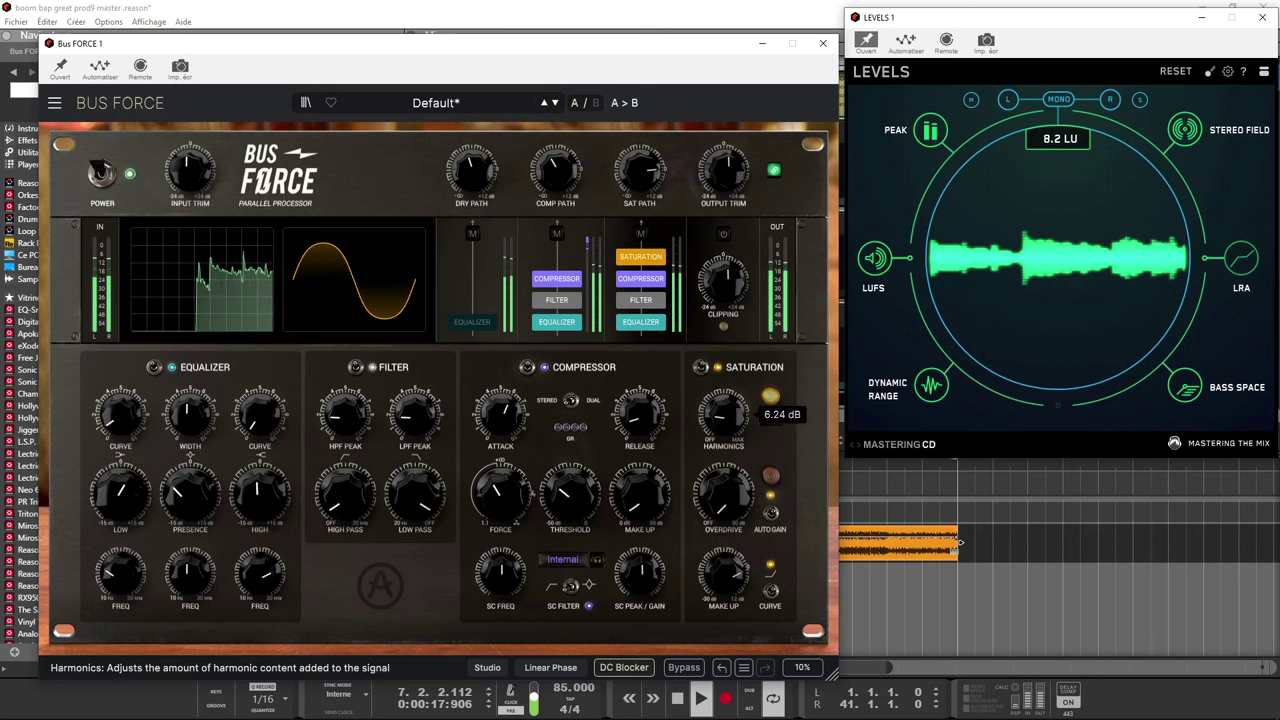
left_click(724, 235)
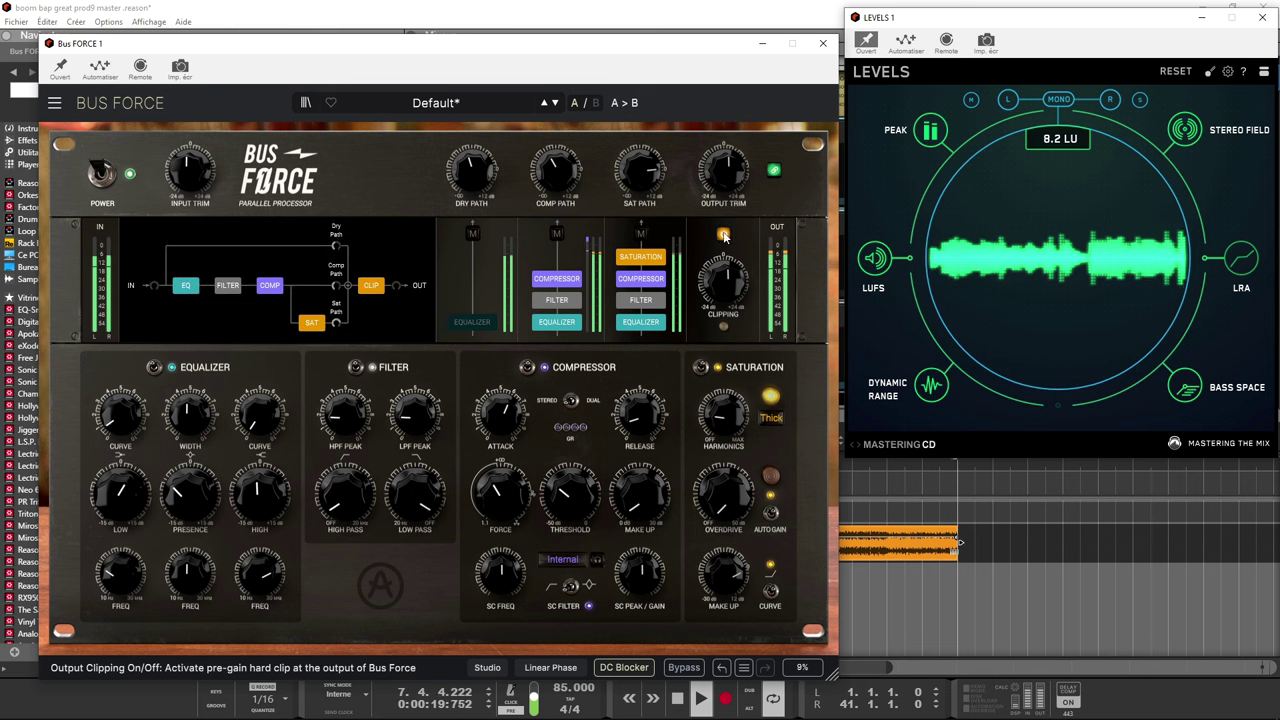
mouse_move(723, 280)
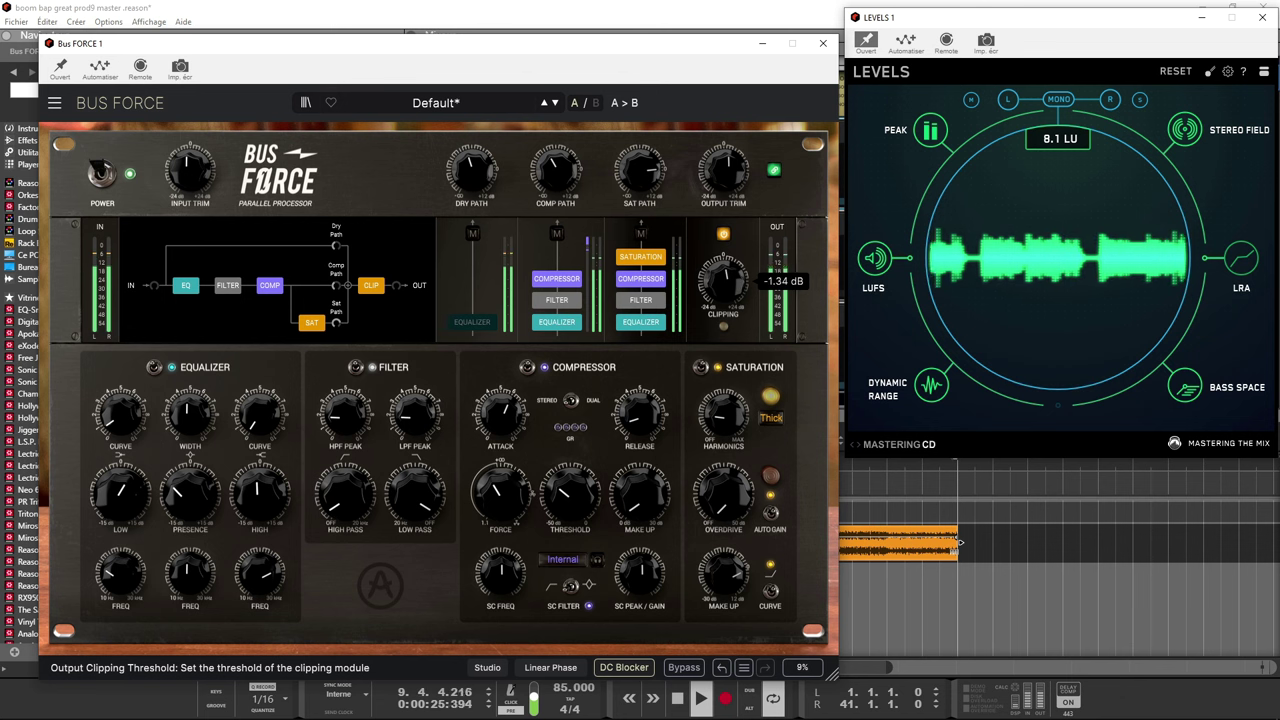
- Lower the compressor path level to -18.9 dB and close Bus FORCE
left_click(578, 175)
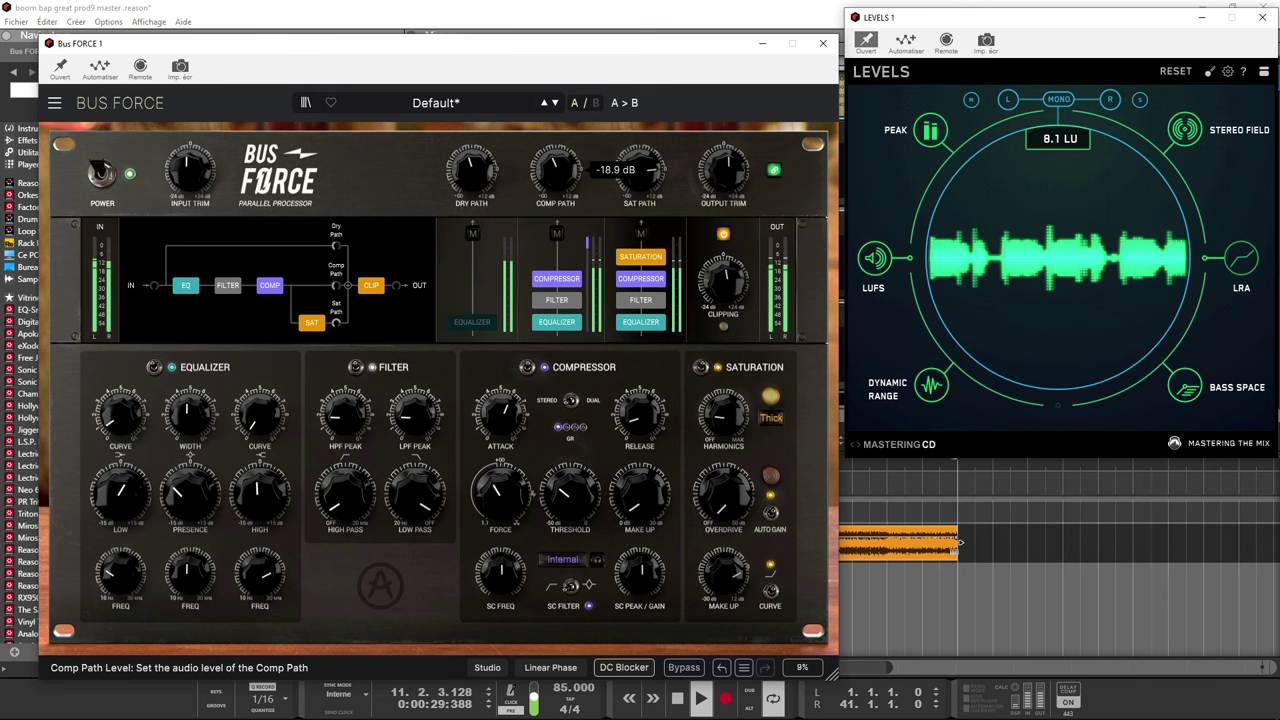
mouse_move(484, 188)
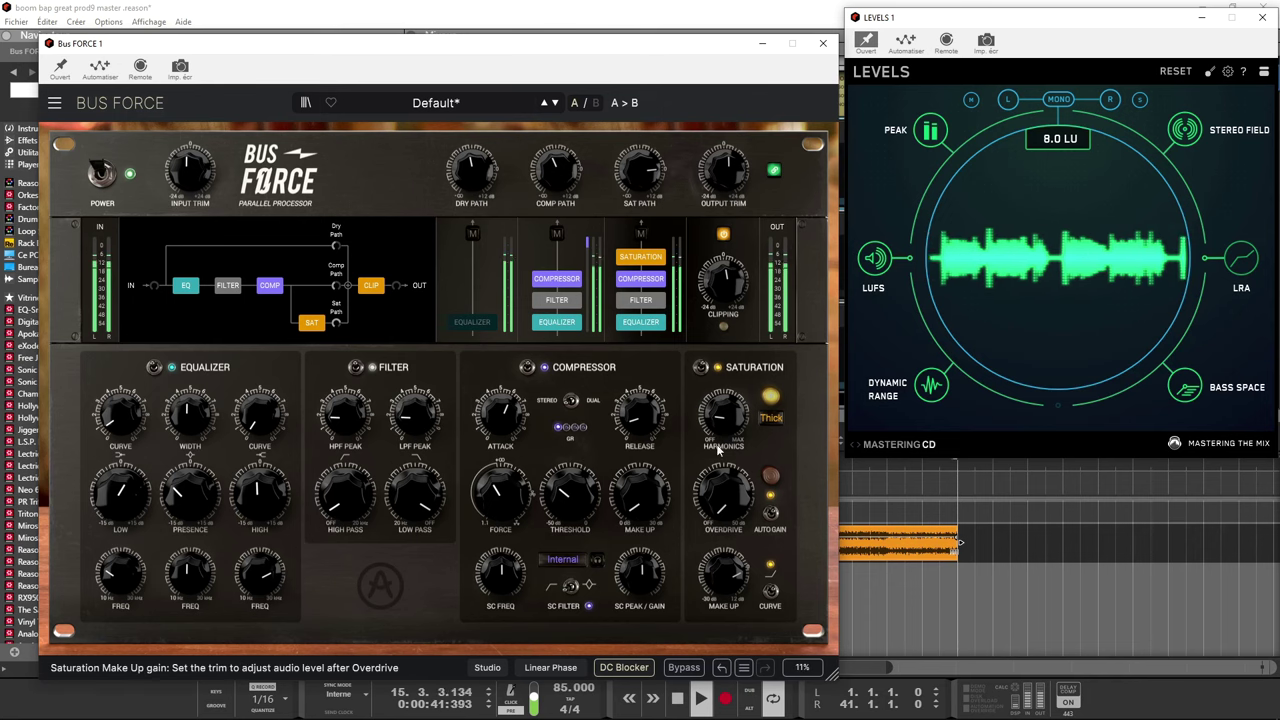
left_click(826, 43)
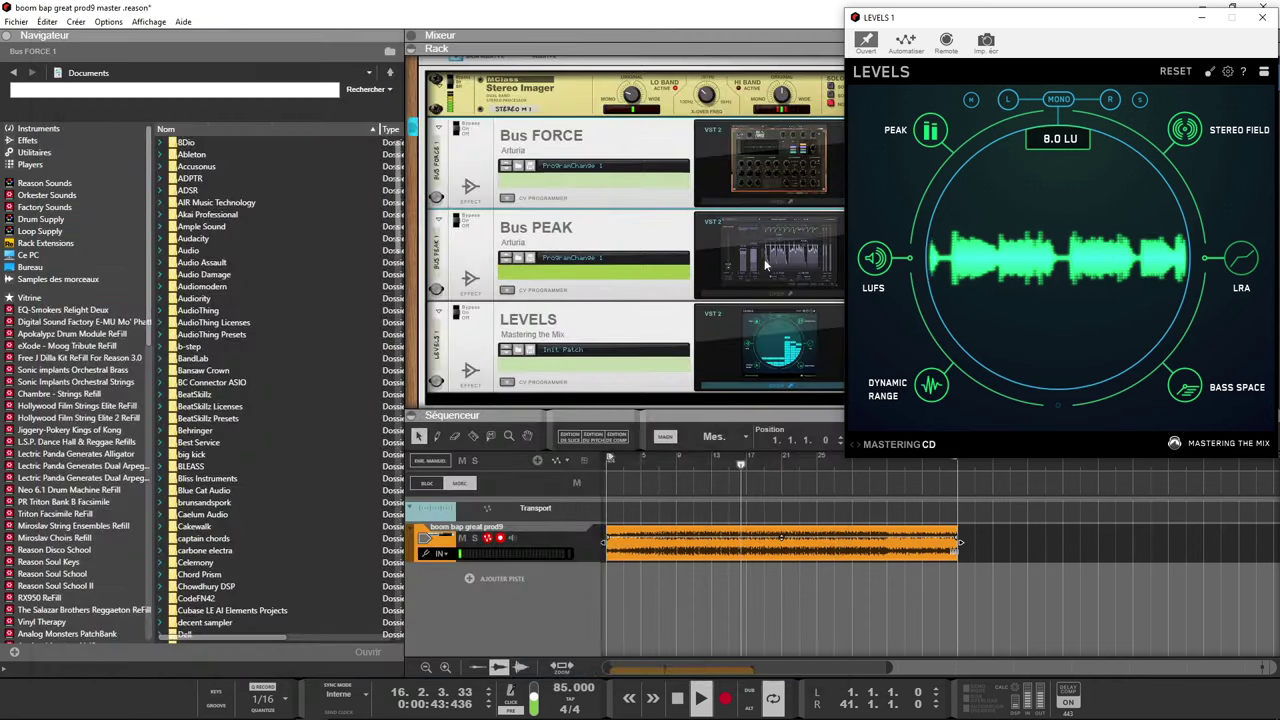
- Reopen Bus PEAK and compare the playback with the effect bypassed and active
left_click(743, 280)
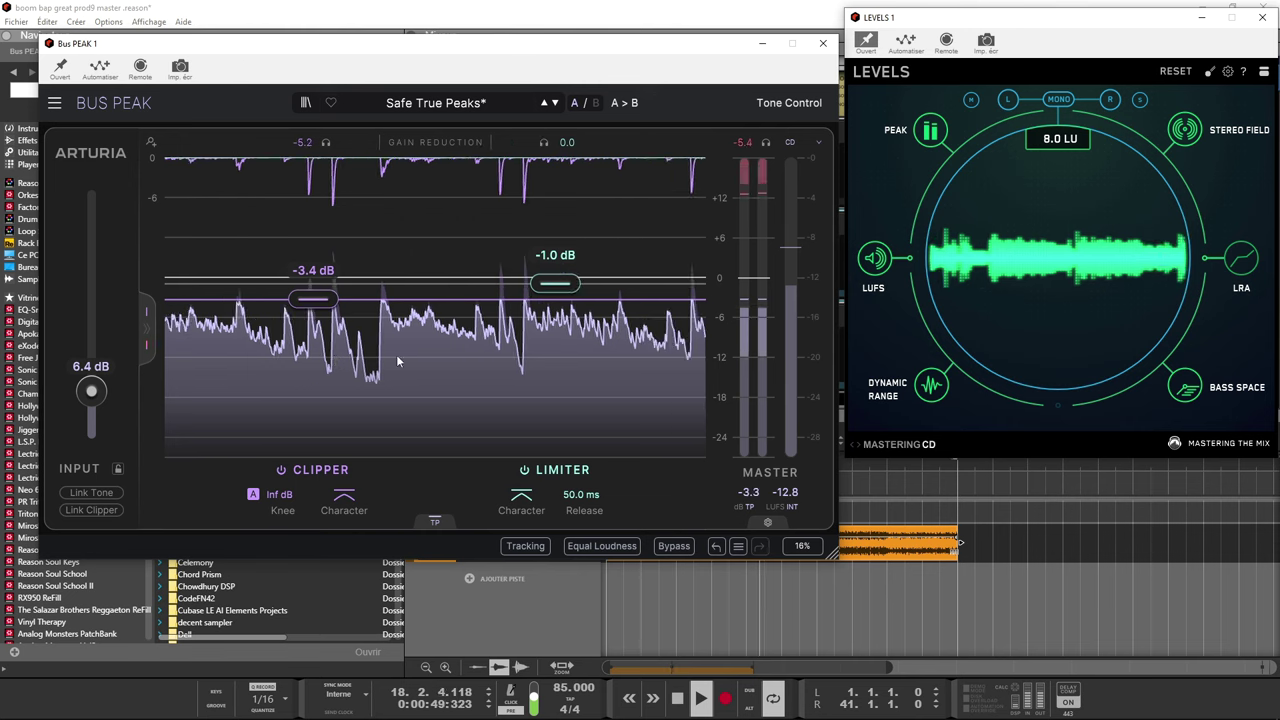
left_click(673, 546)
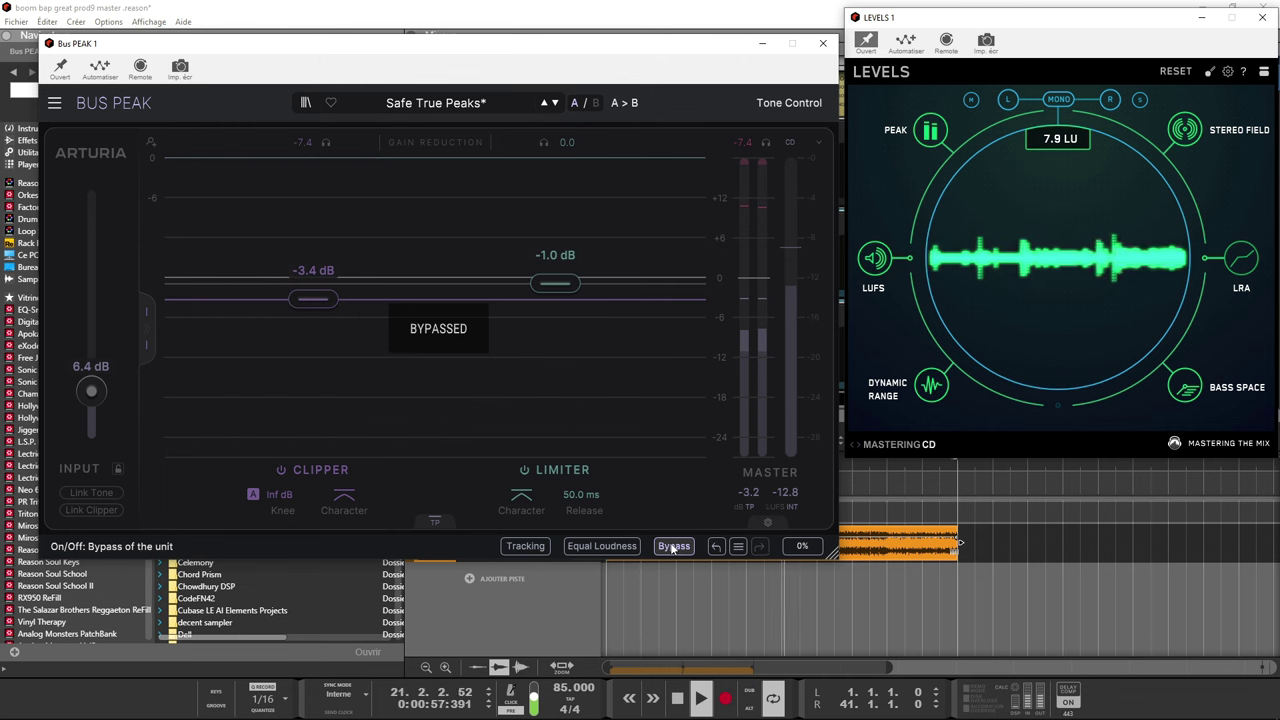
left_click(673, 546)
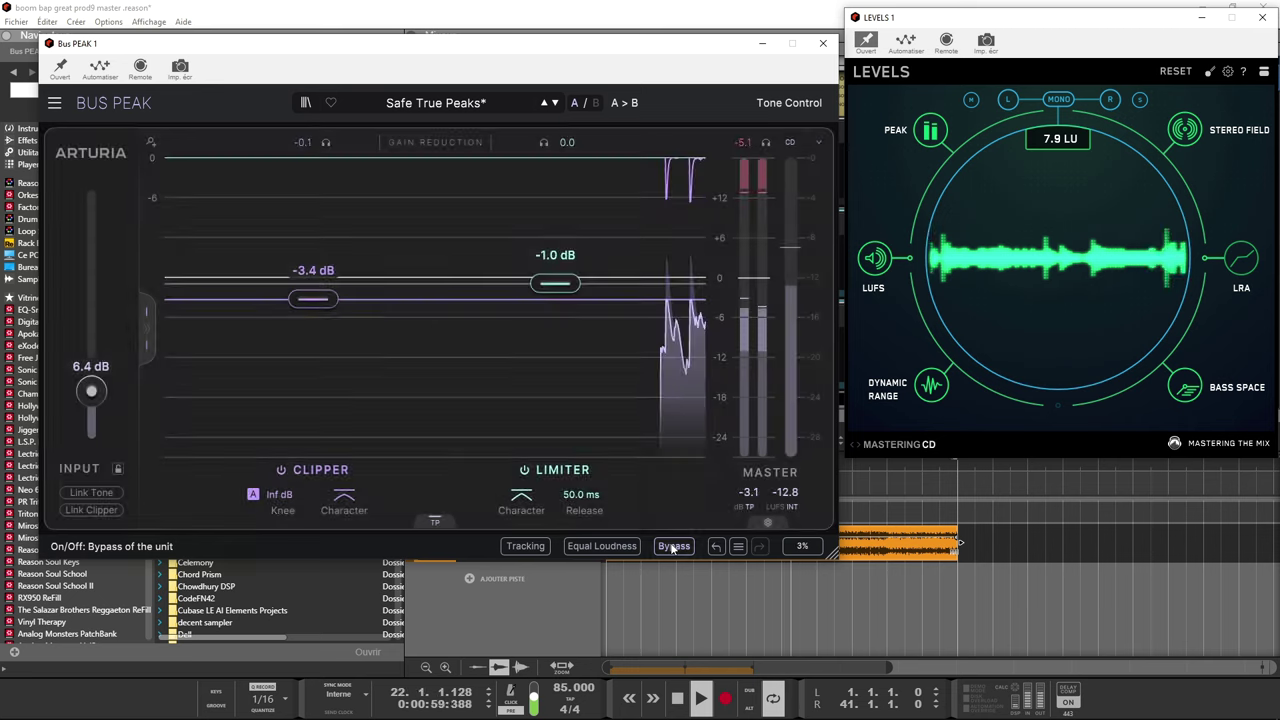
- Switch from Bus PEAK to Bus FORCE and compare the playback with Bus FORCE bypassed and active
left_click(823, 44)
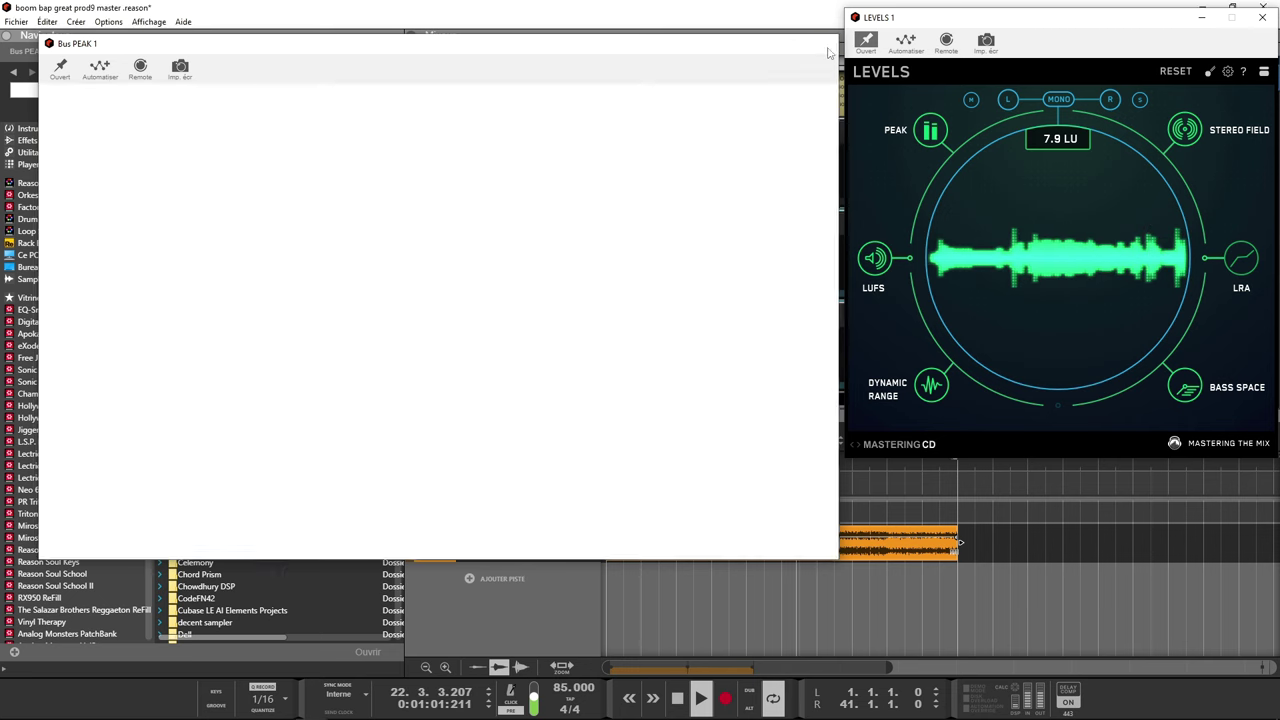
left_click(752, 186)
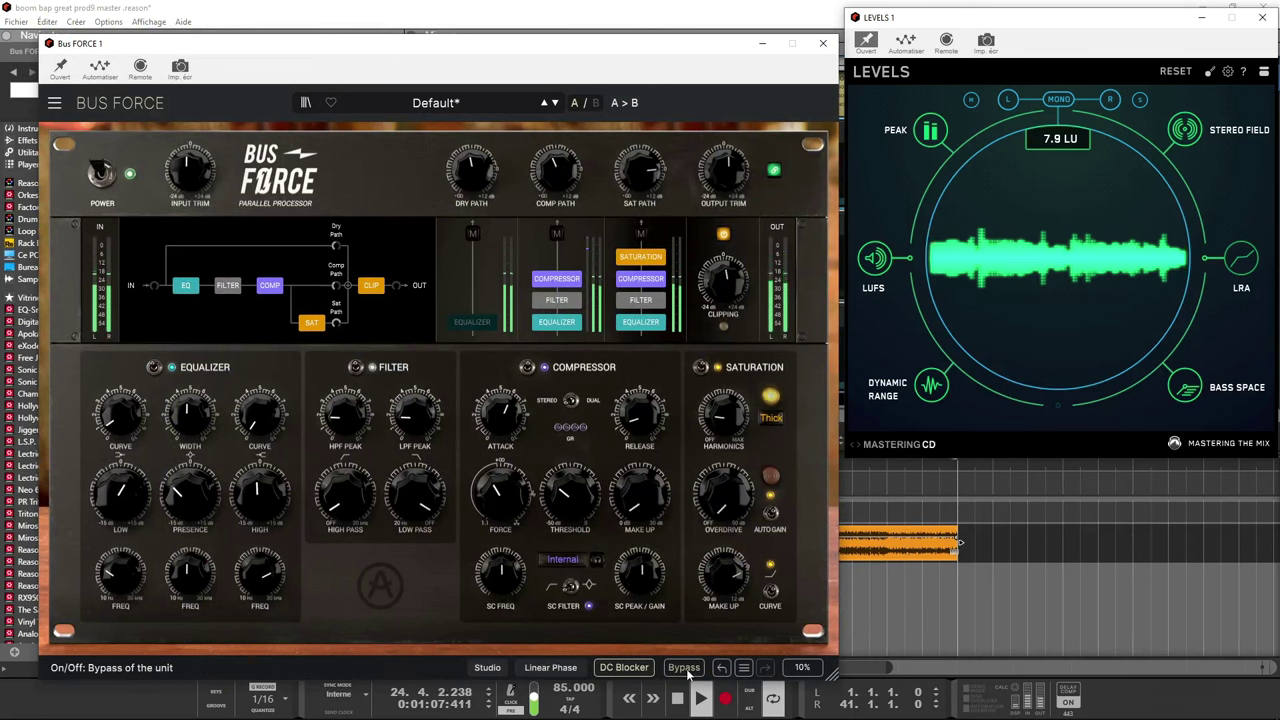
left_click(684, 667)
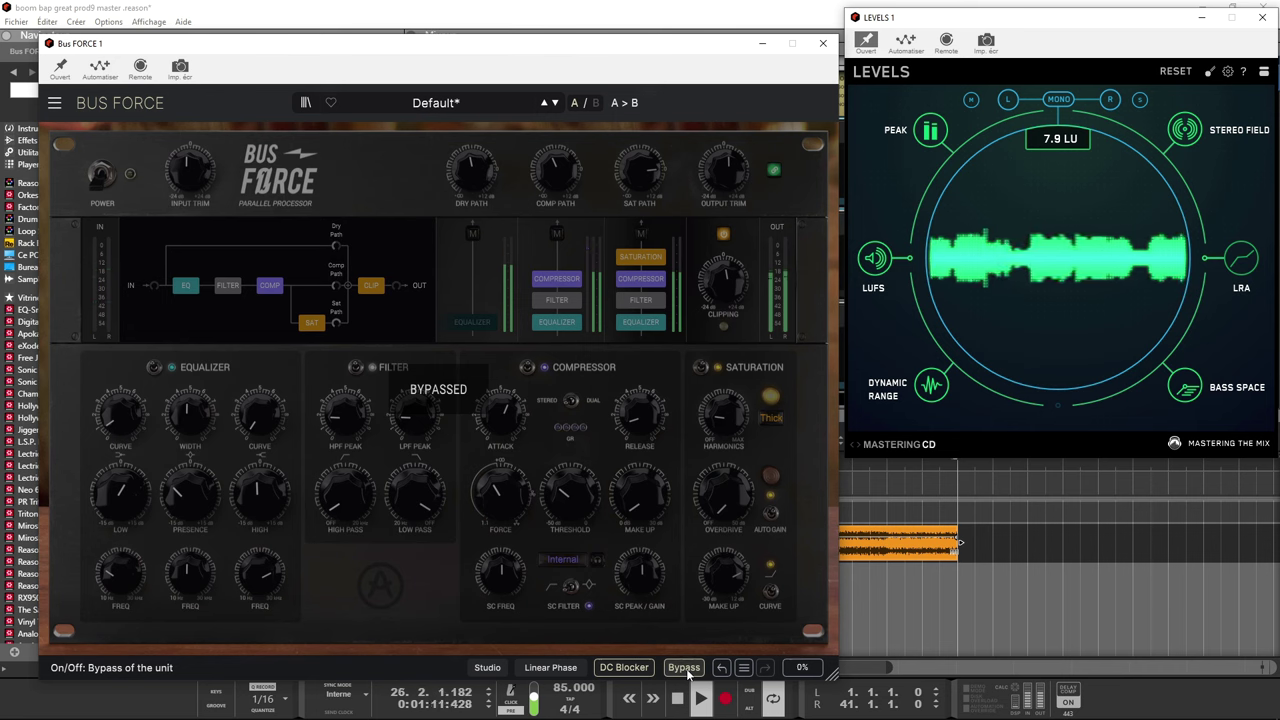
left_click(684, 667)
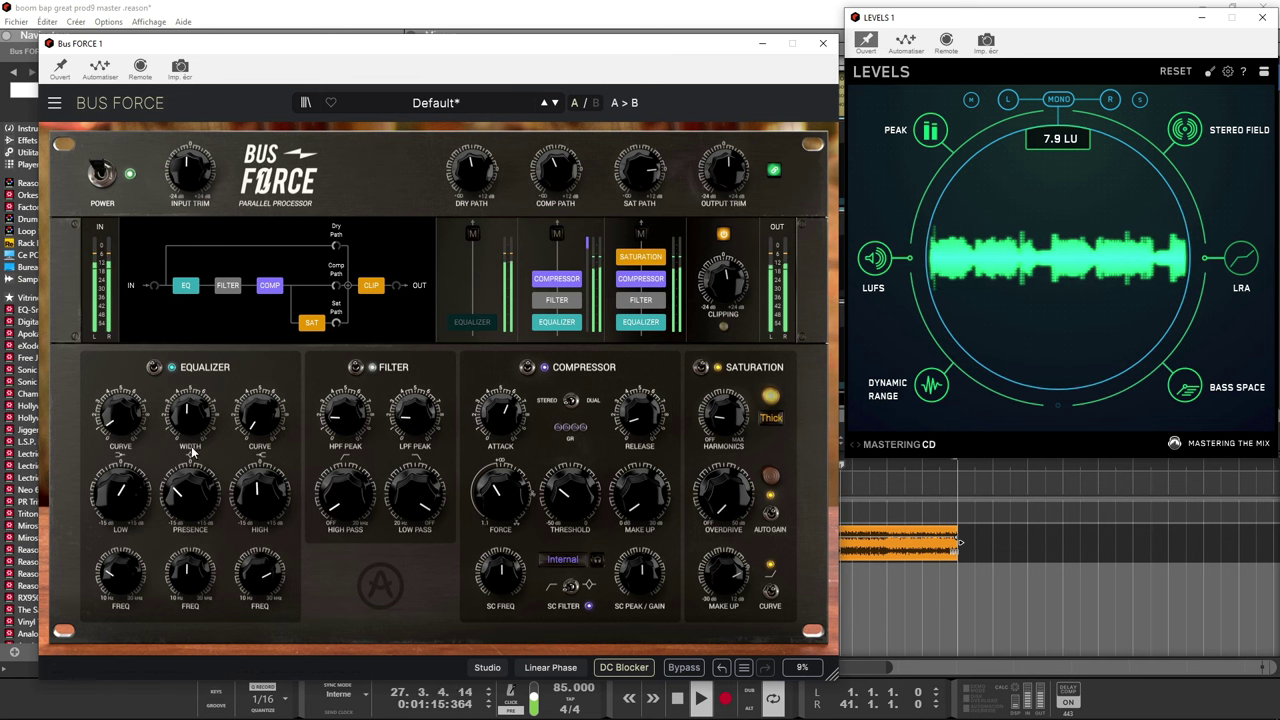
- Lower the Bus FORCE equalizer's mid-band width and raise its presence slightly
left_click_drag(193, 400, 193, 418)
mouse_move(190, 490)
left_click_drag(190, 490, 188, 476)
- Fine-tune the compressor threshold in Bus FORCE and set the saturation path level to -4.27 dB
mouse_move(511, 503)
left_click_drag(576, 496, 576, 490)
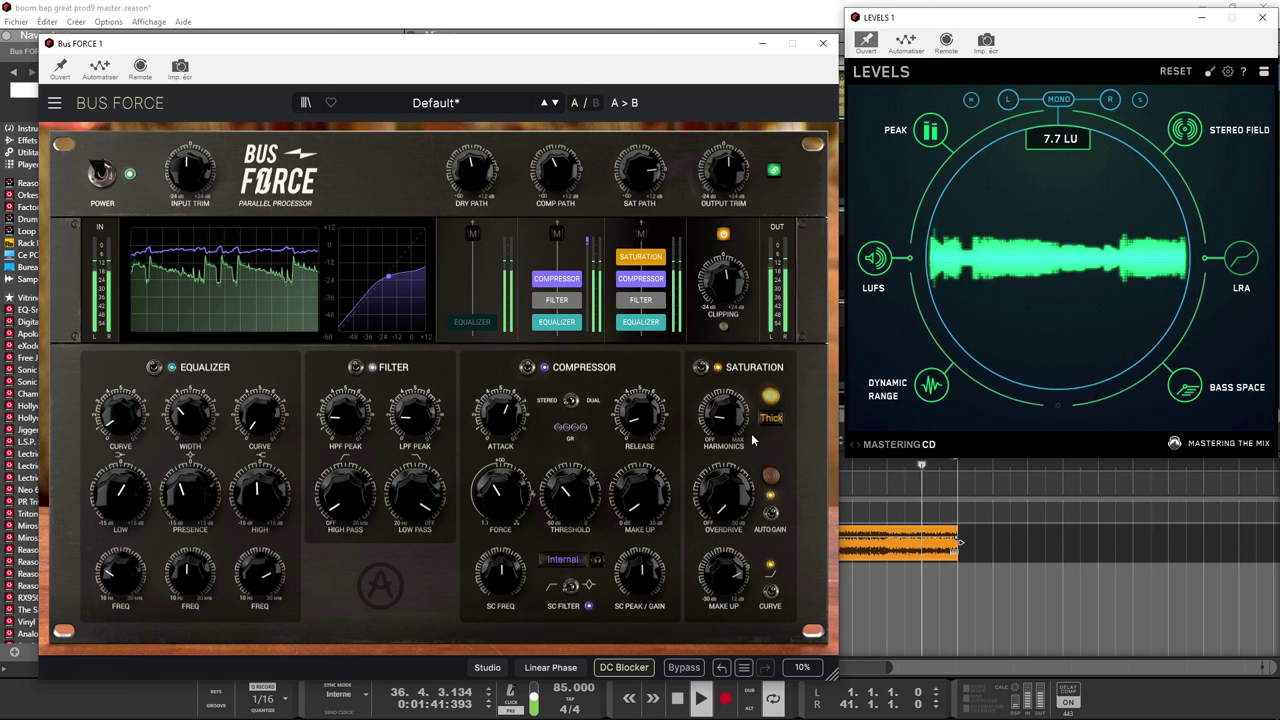
left_click_drag(645, 176, 641, 174)
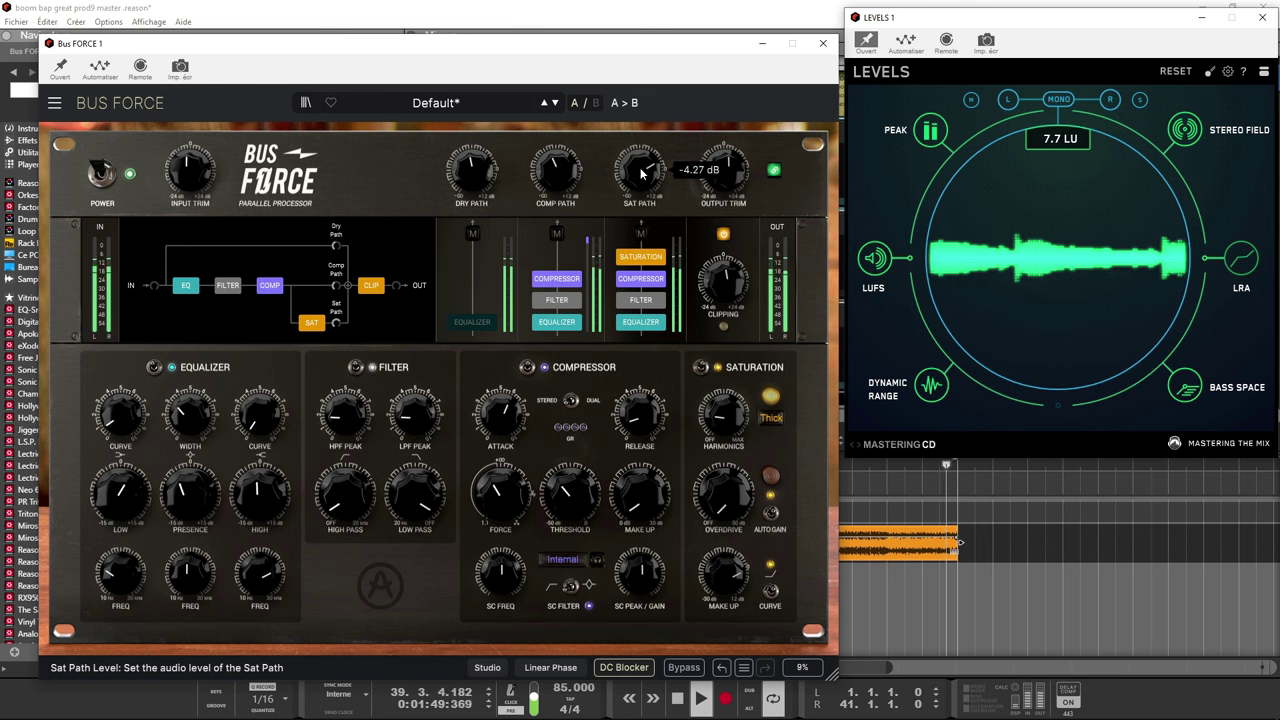
- Show the LUFS readings in LEVELS and set the Bus PEAK input gain to 5.7 dB
left_click(875, 260)
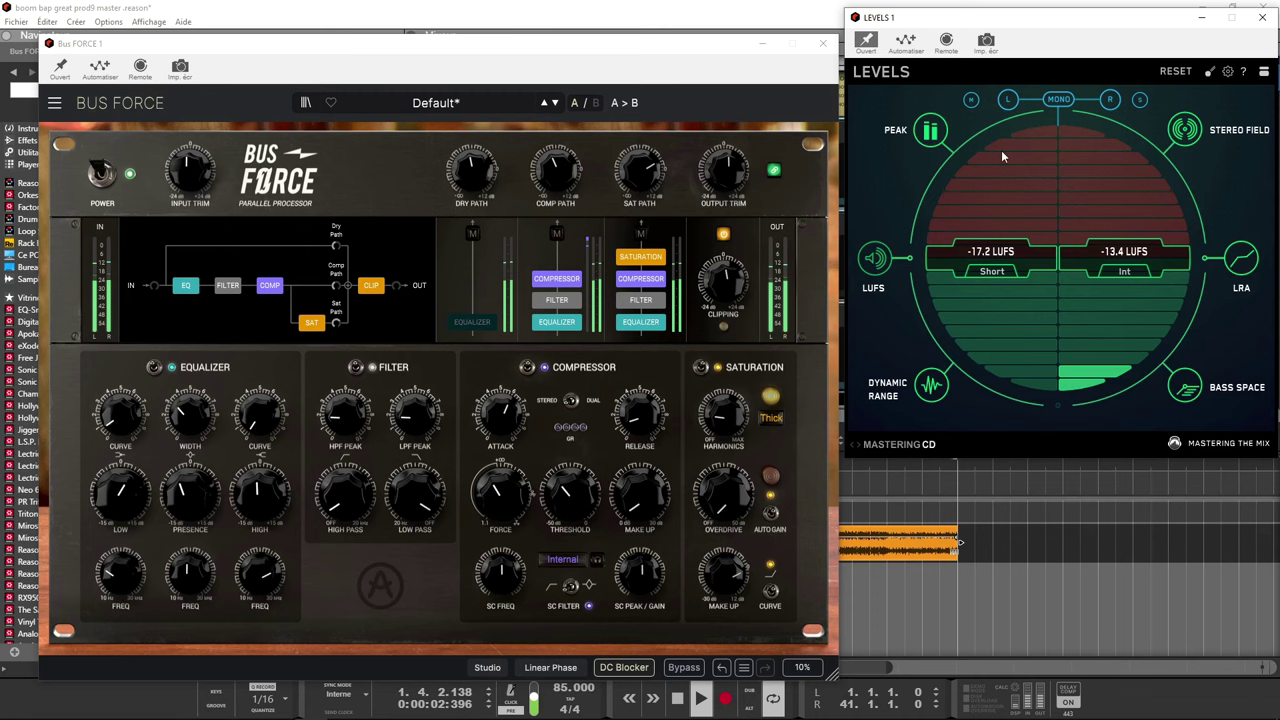
left_click(826, 46)
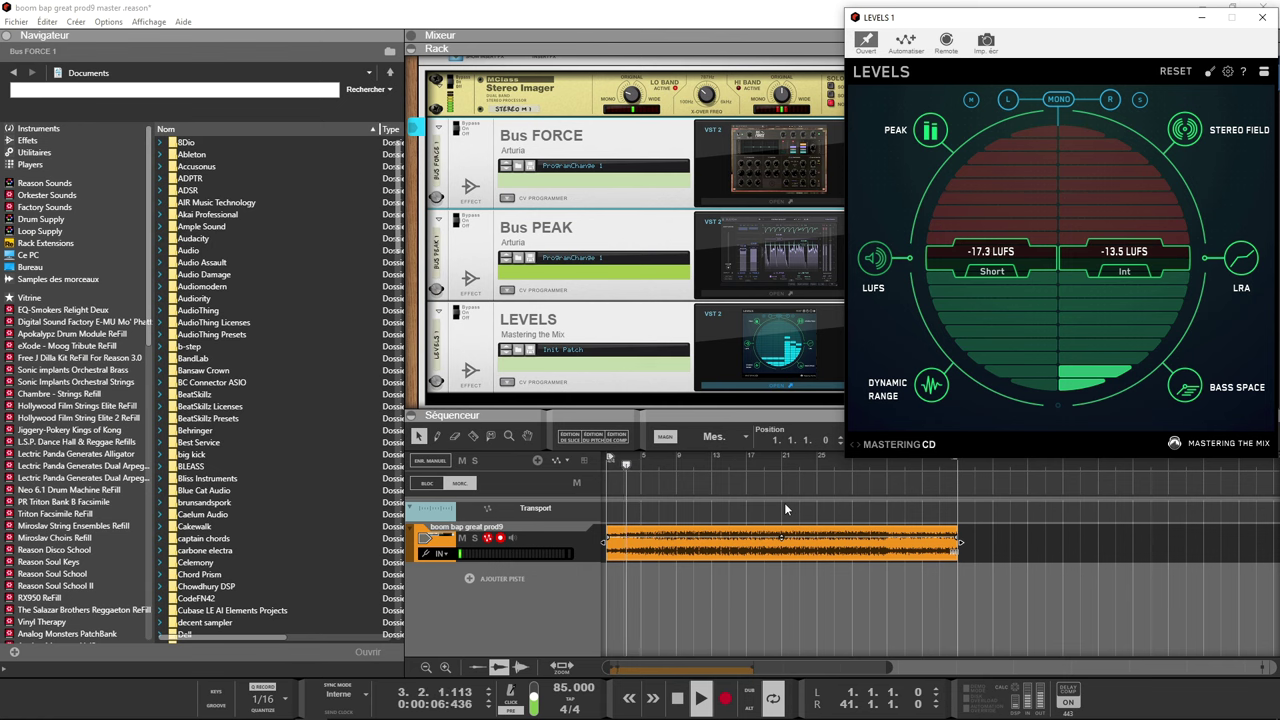
left_click(759, 287)
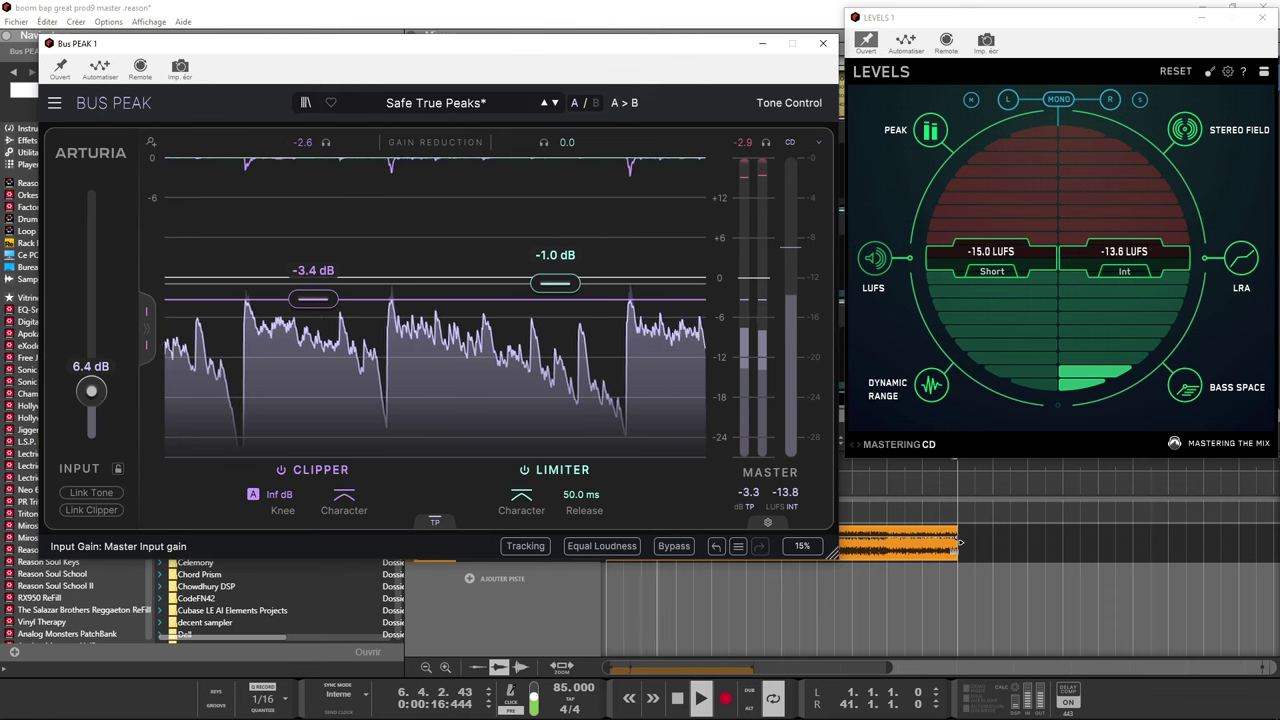
left_click_drag(91, 404, 91, 409)
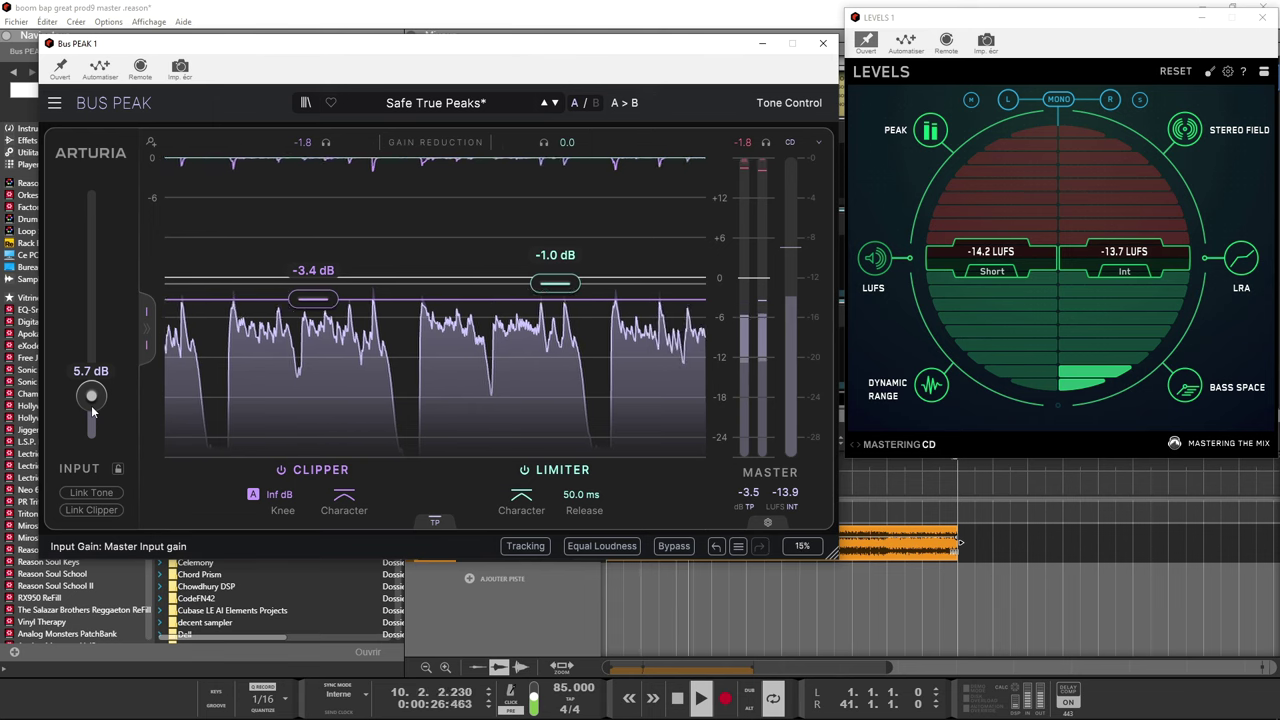
left_click(822, 43)
- Compare the playback with the master section's insert effects bypassed and active
scroll(545, 103, "up", 3)
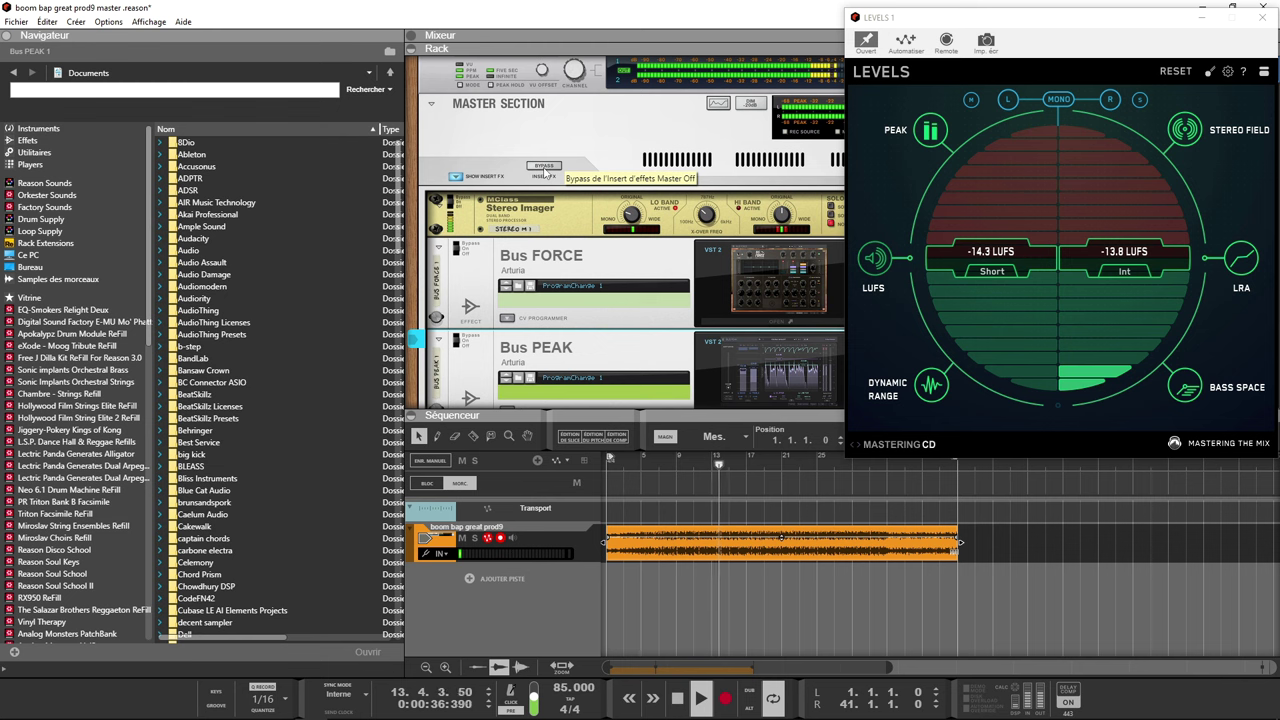
left_click(543, 166)
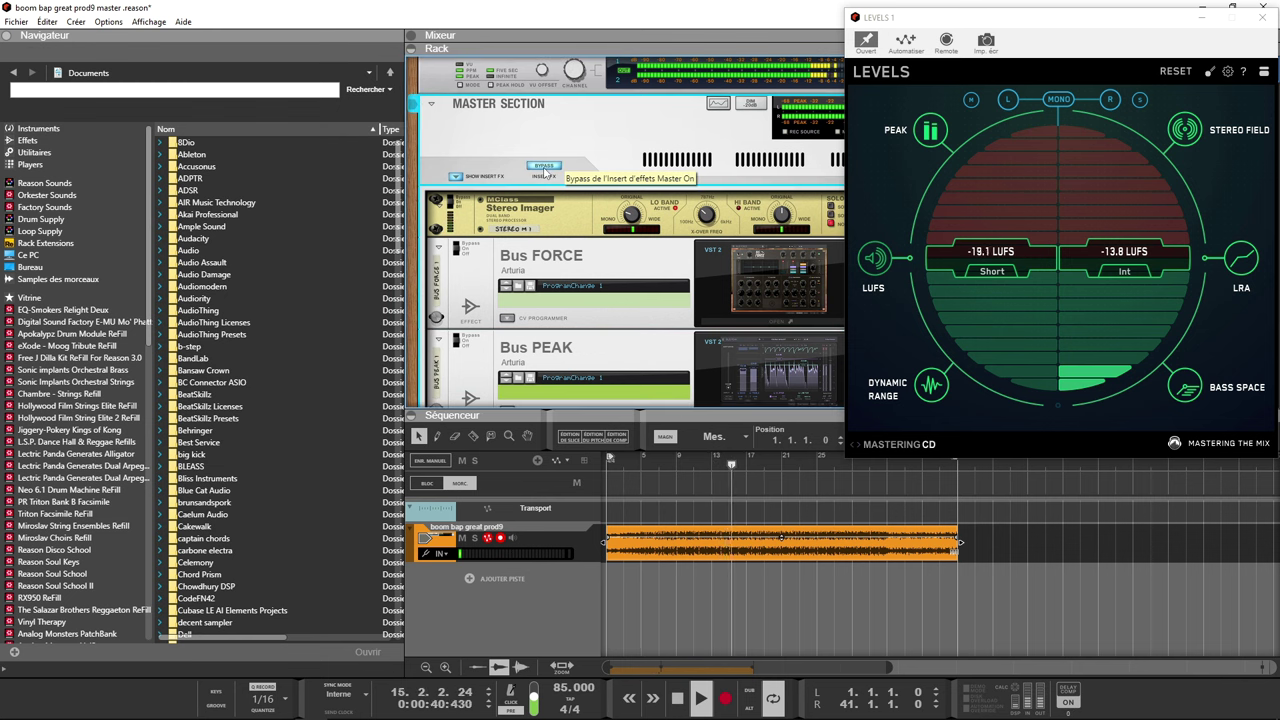
left_click(545, 168)
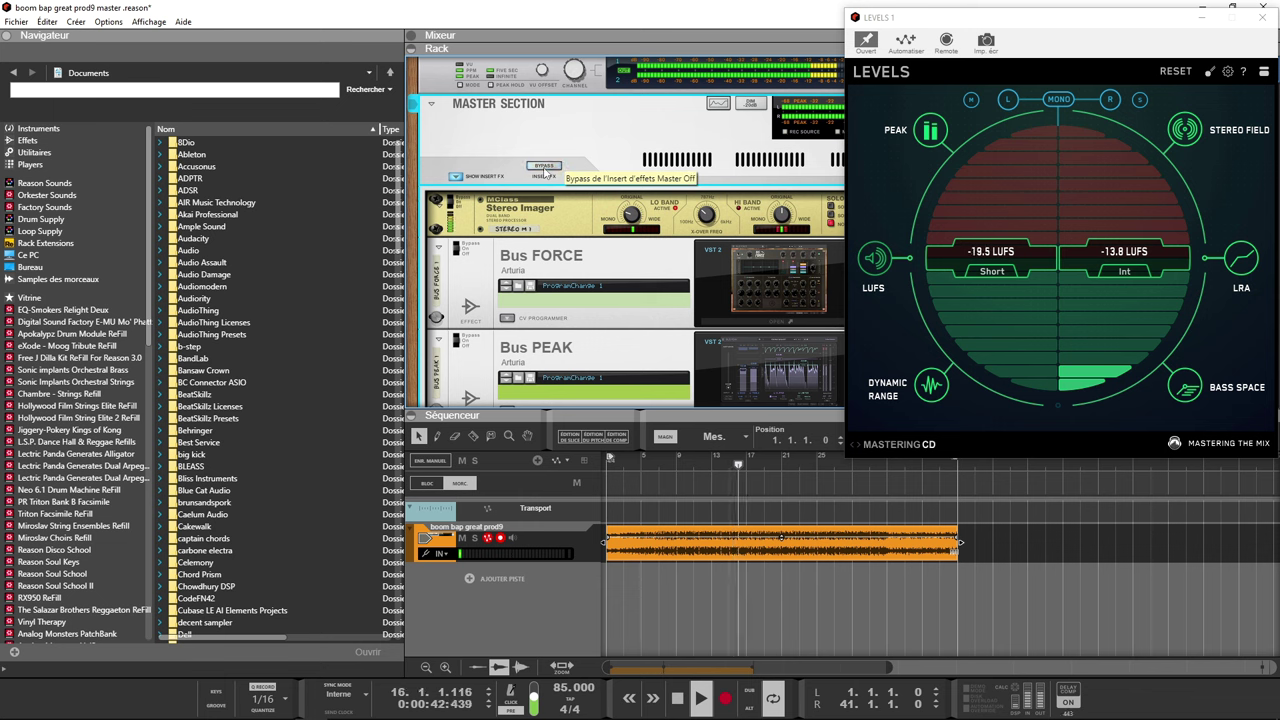
- Compare the sound with only Bus PEAK bypassed and active, close its window, and stop playback
scroll(566, 200, "down", 3)
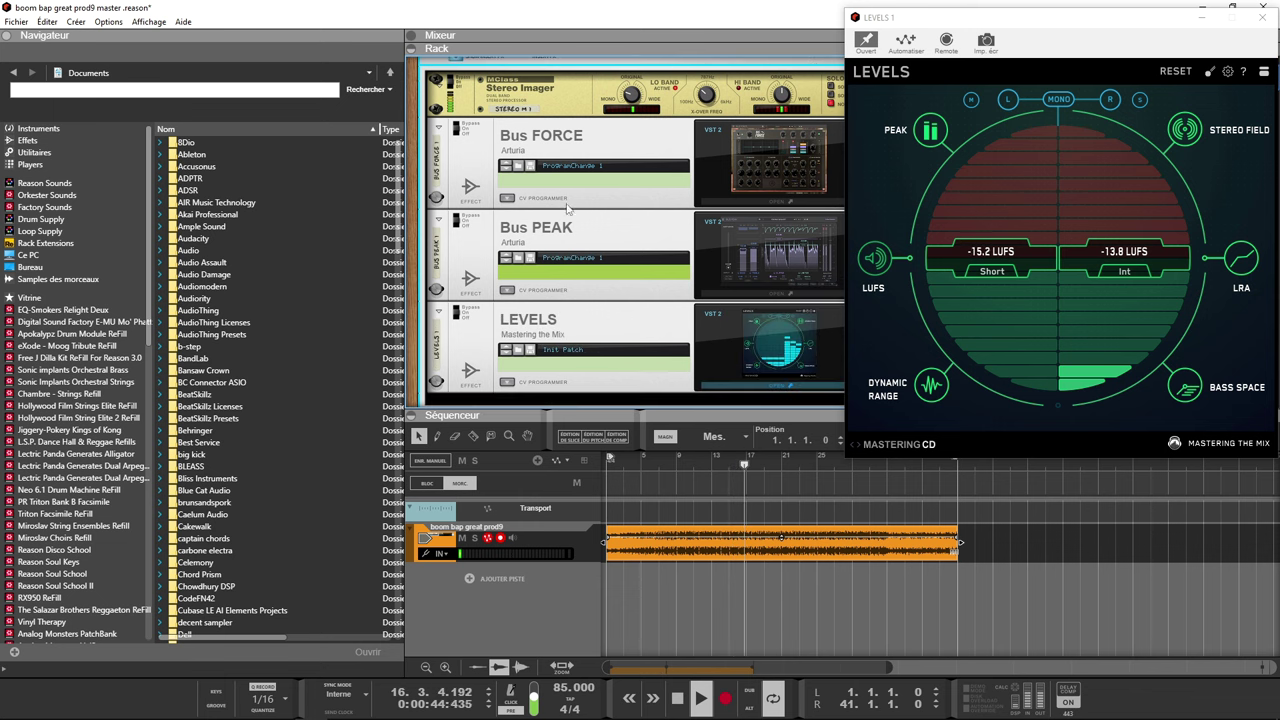
left_click(727, 238)
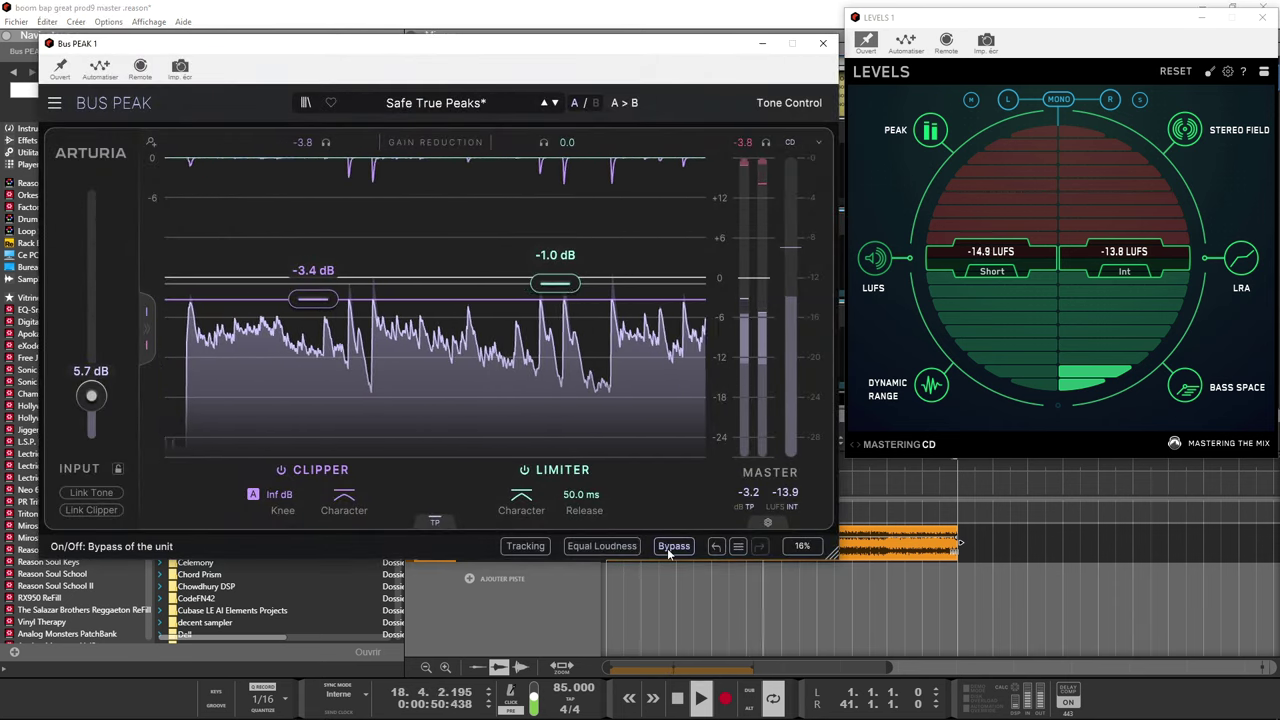
left_click(669, 551)
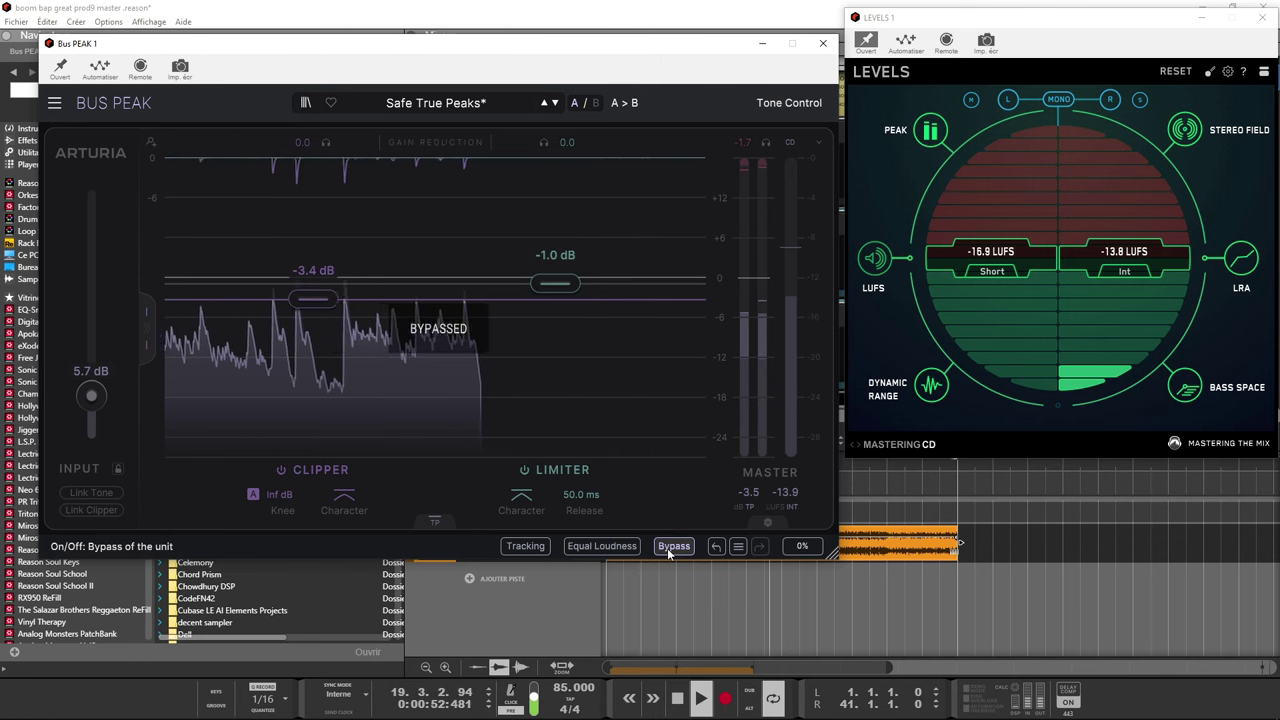
left_click(669, 551)
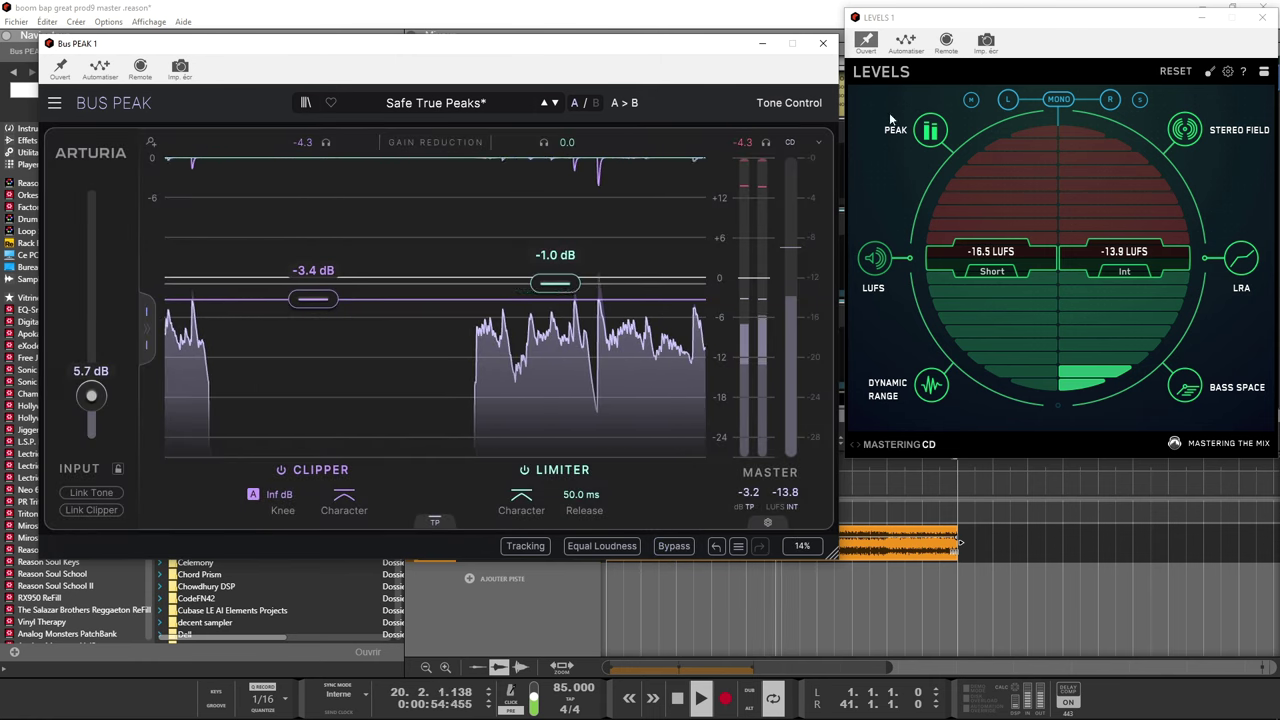
left_click(823, 45)
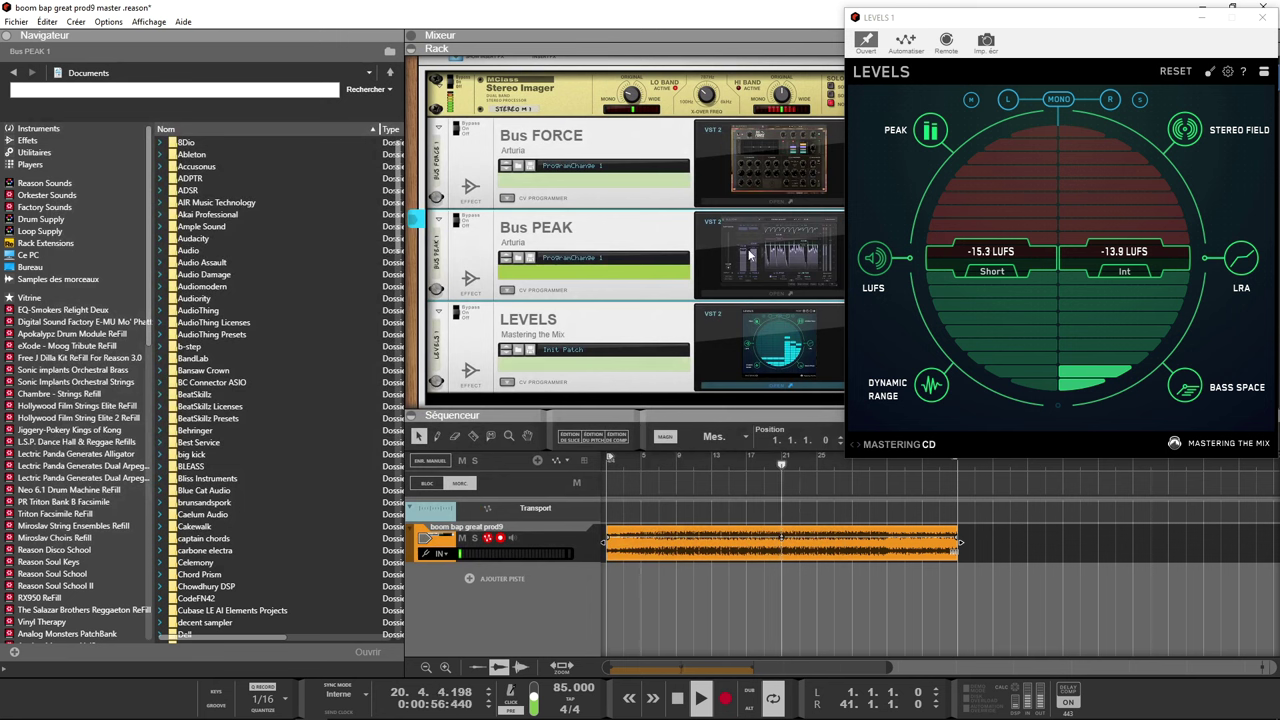
key("space")
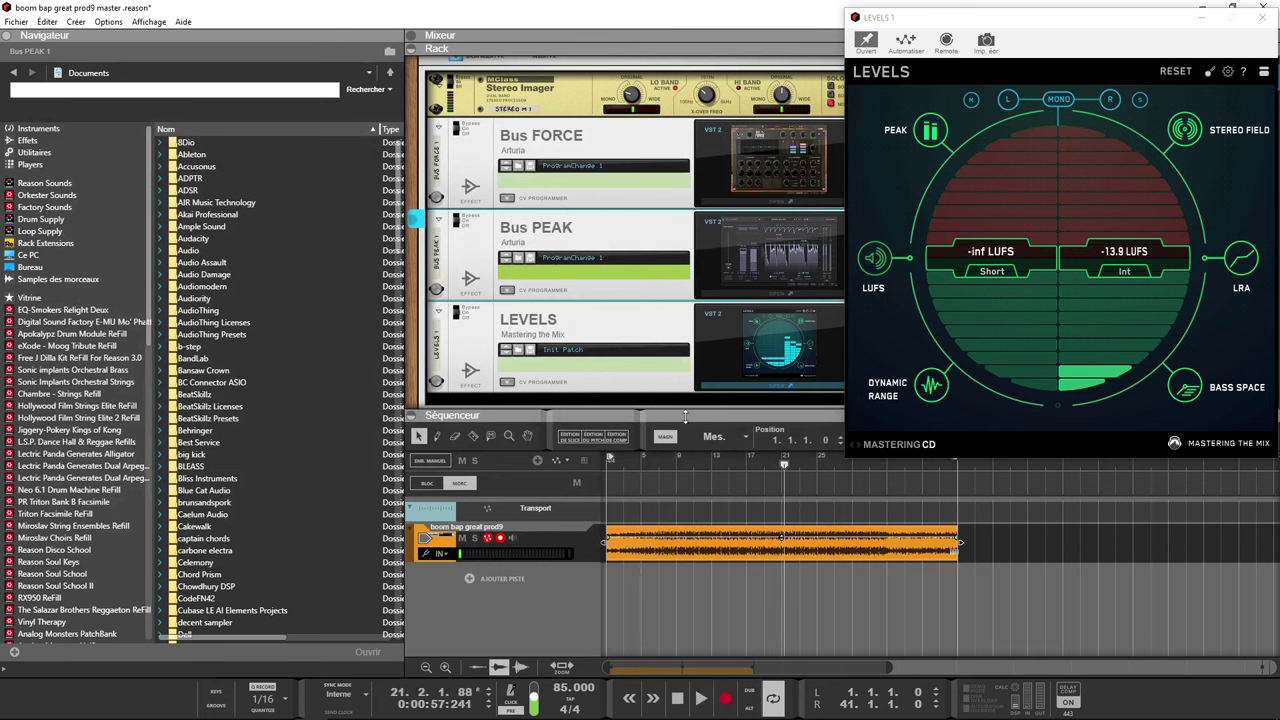